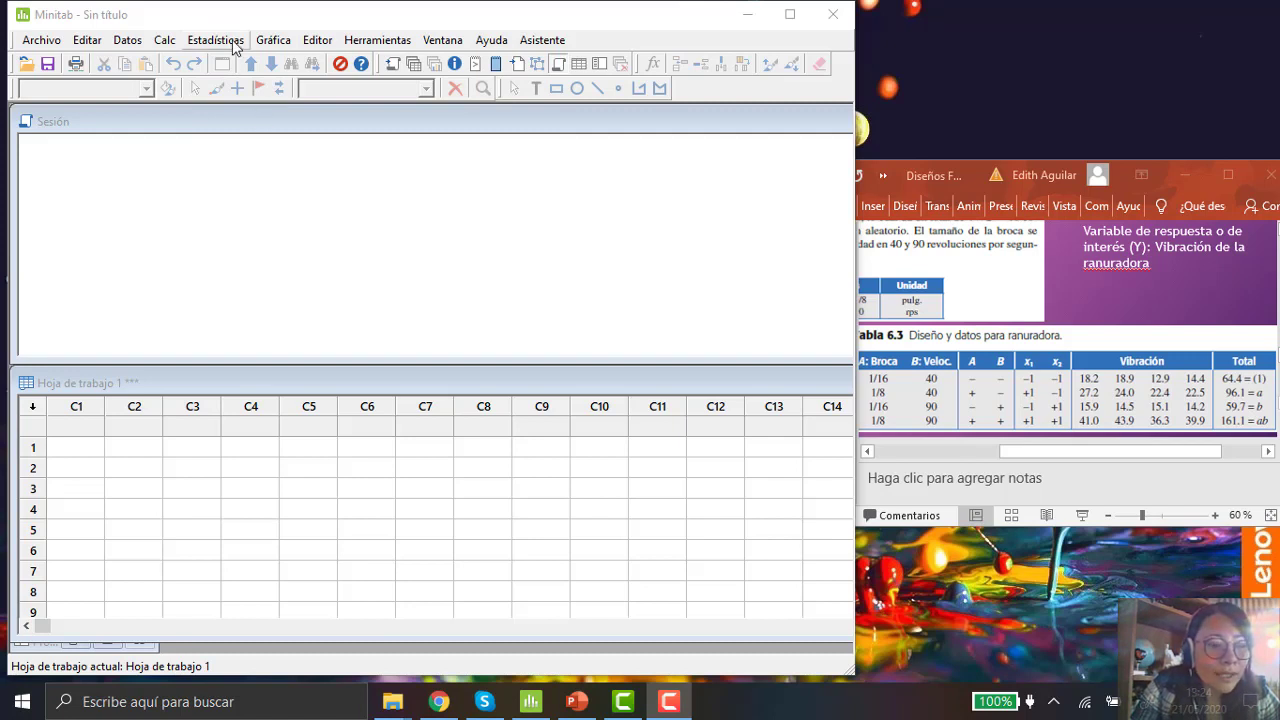
{"action": "key", "text": "ctrl"}
{"action": "key", "text": "ctrl"}
{"action": "key", "text": "ctrl"}
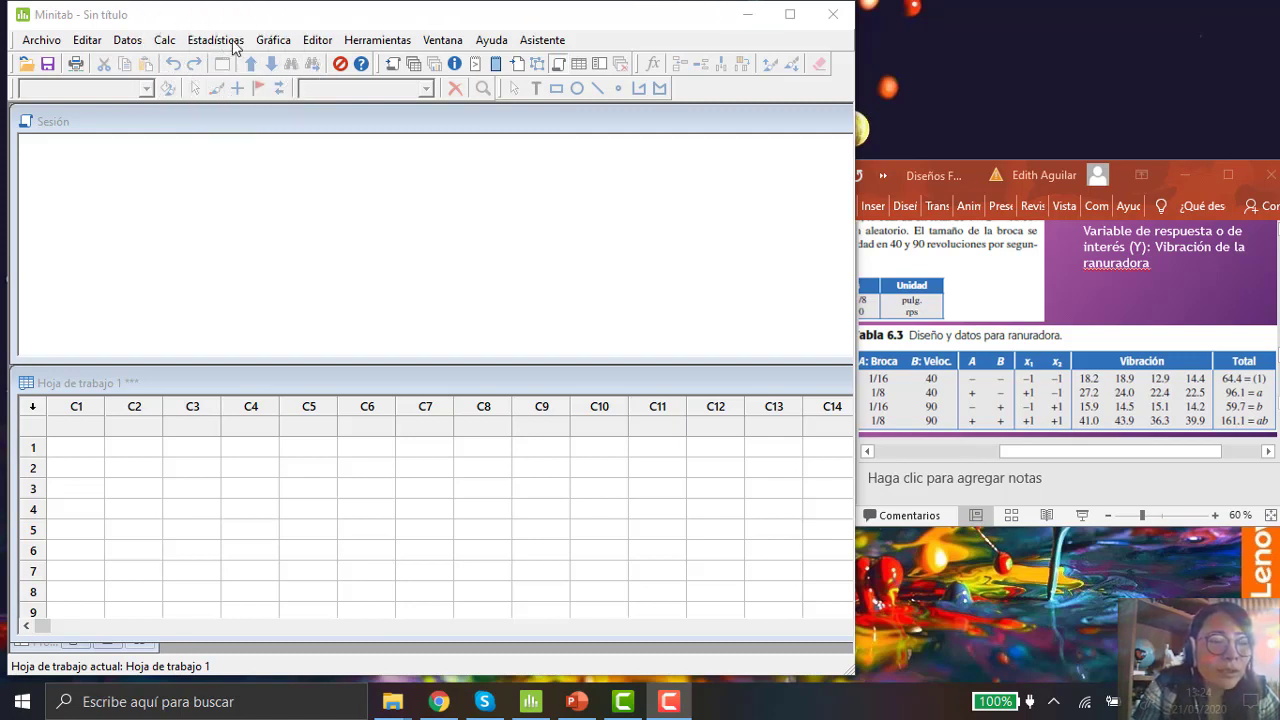
{"action": "key", "text": "ctrl"}
{"action": "key", "text": "ctrl"}
{"action": "key", "text": "ctrl"}
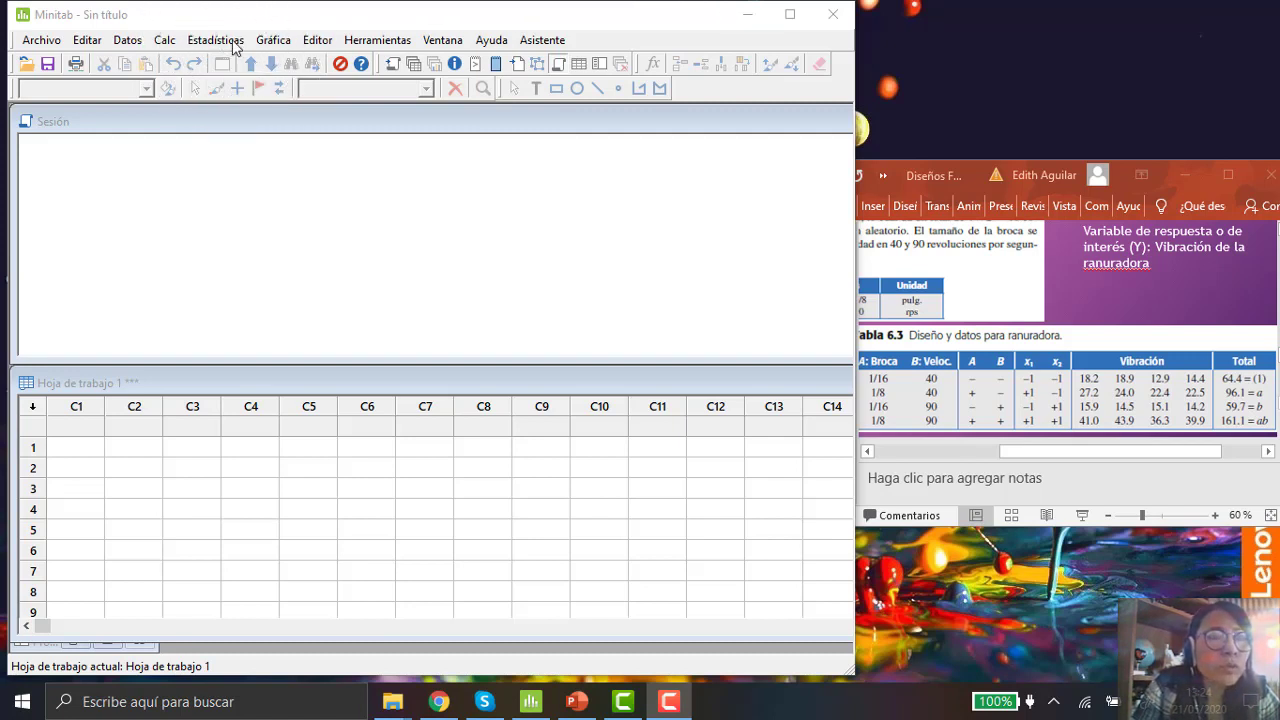
Step: Open Create Factorial Design and keep a 2-level factorial with default generators and 2 factors
{"action": "left_click", "coordinate": [233, 46]}
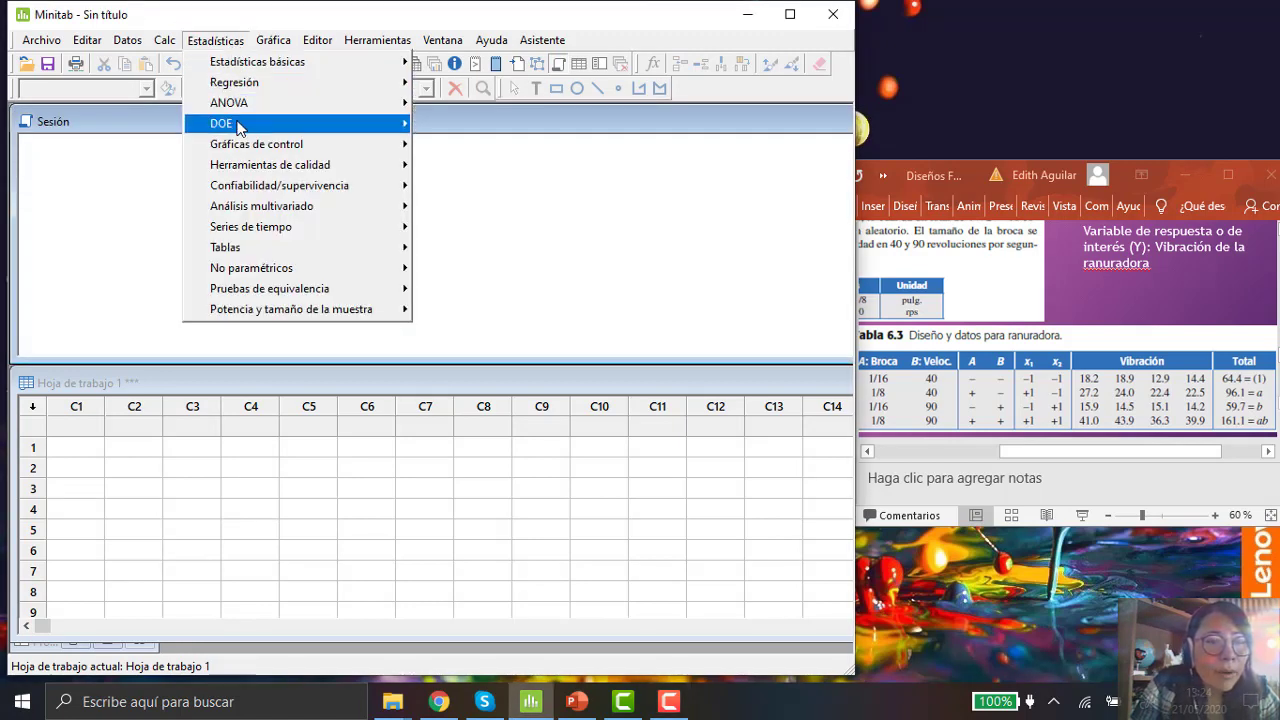
{"action": "mouse_move", "coordinate": [238, 126]}
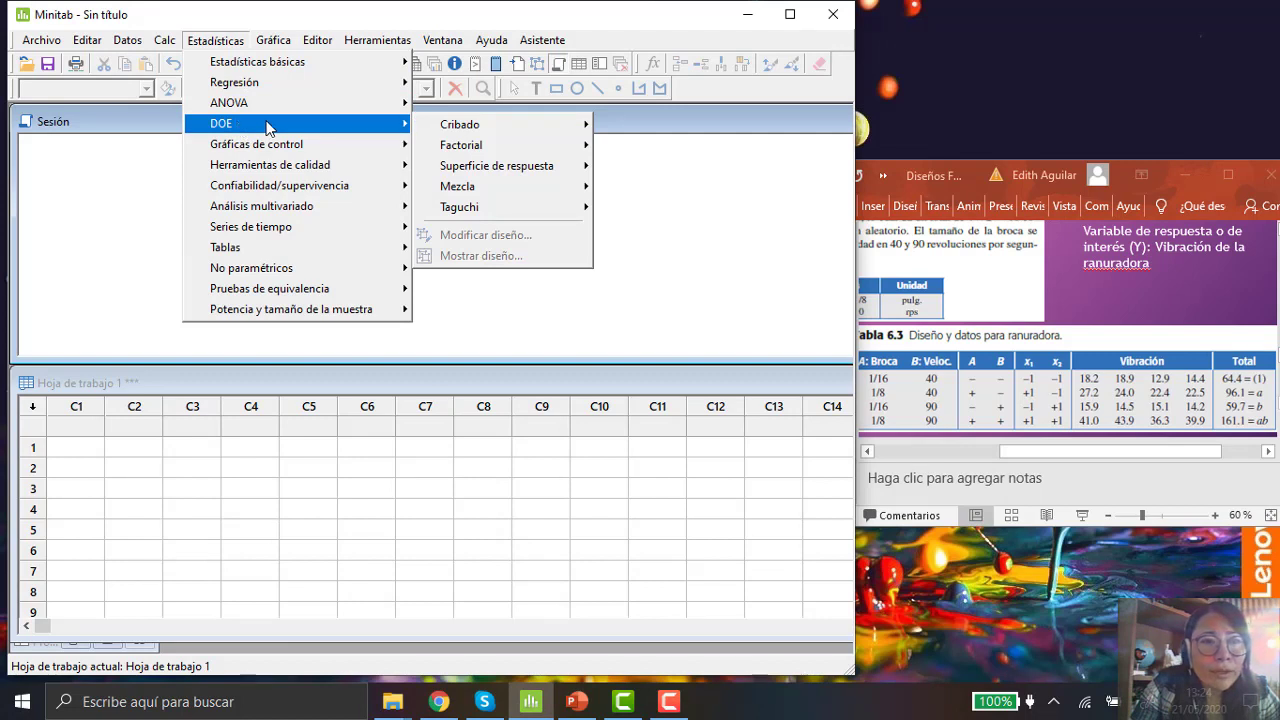
{"action": "mouse_move", "coordinate": [490, 157]}
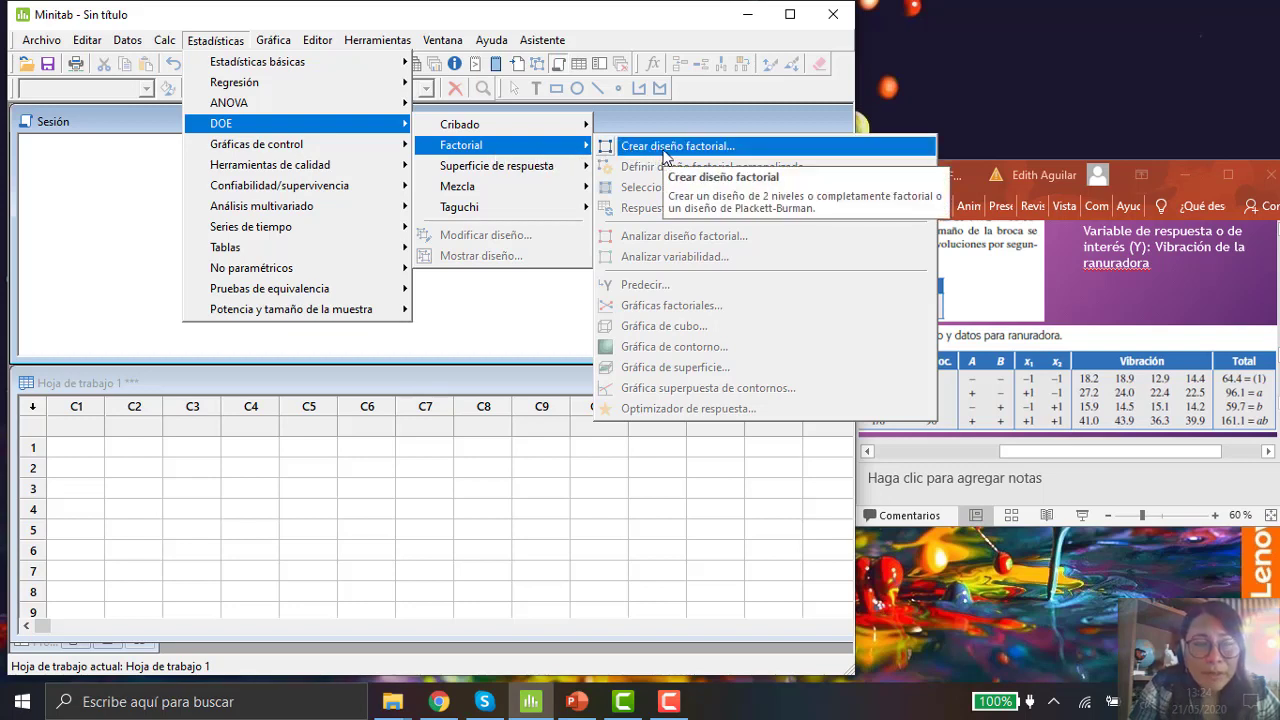
{"action": "key", "text": "ctrl"}
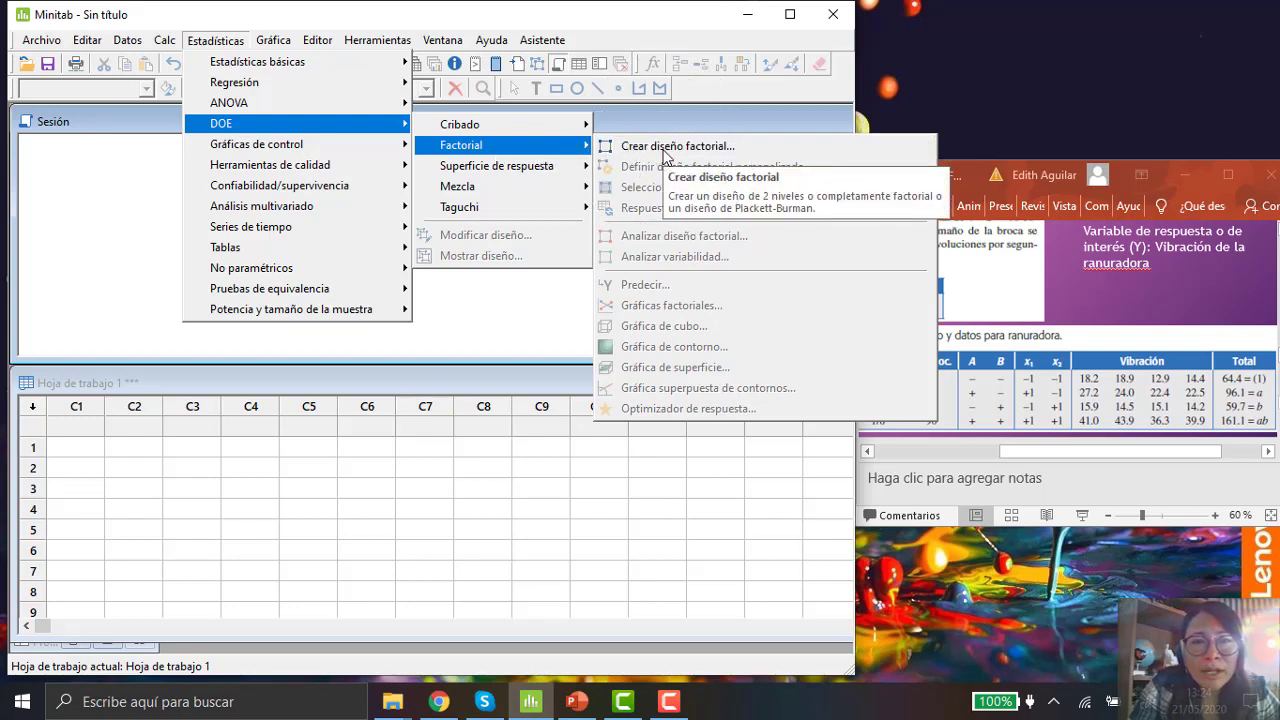
{"action": "left_click", "coordinate": [666, 155]}
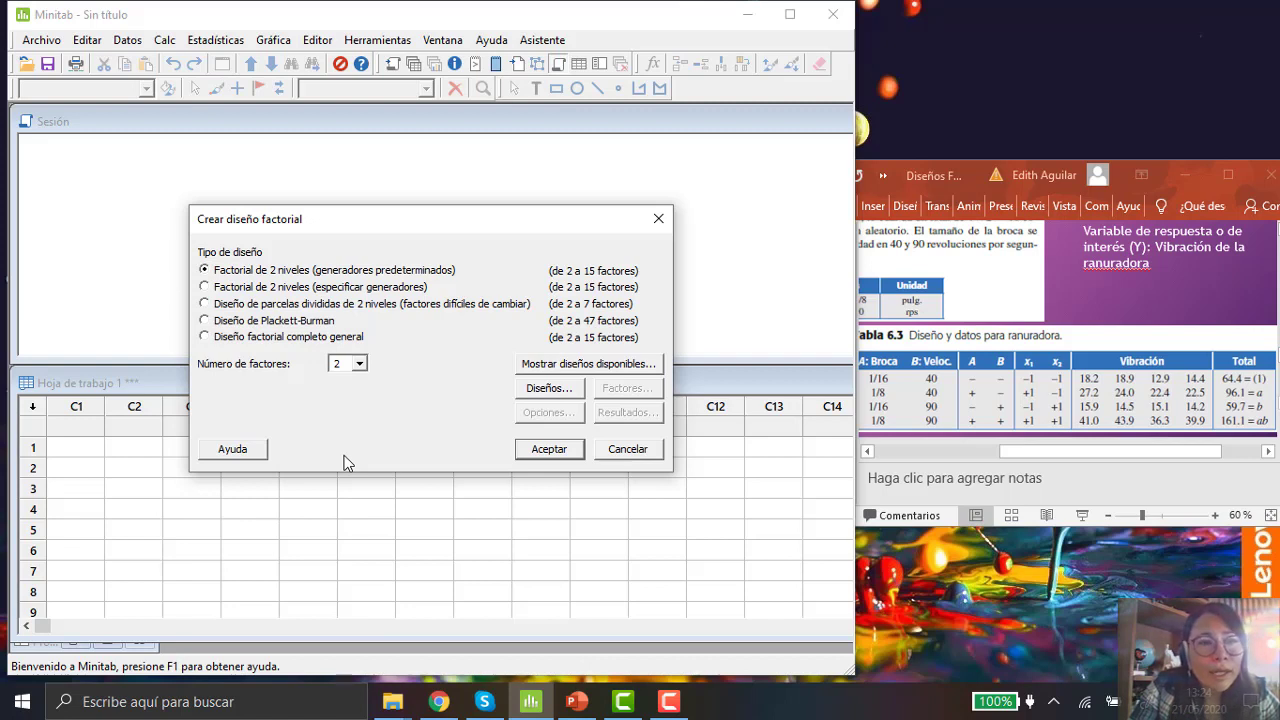
{"action": "left_click", "coordinate": [360, 364]}
{"action": "left_click", "coordinate": [360, 364]}
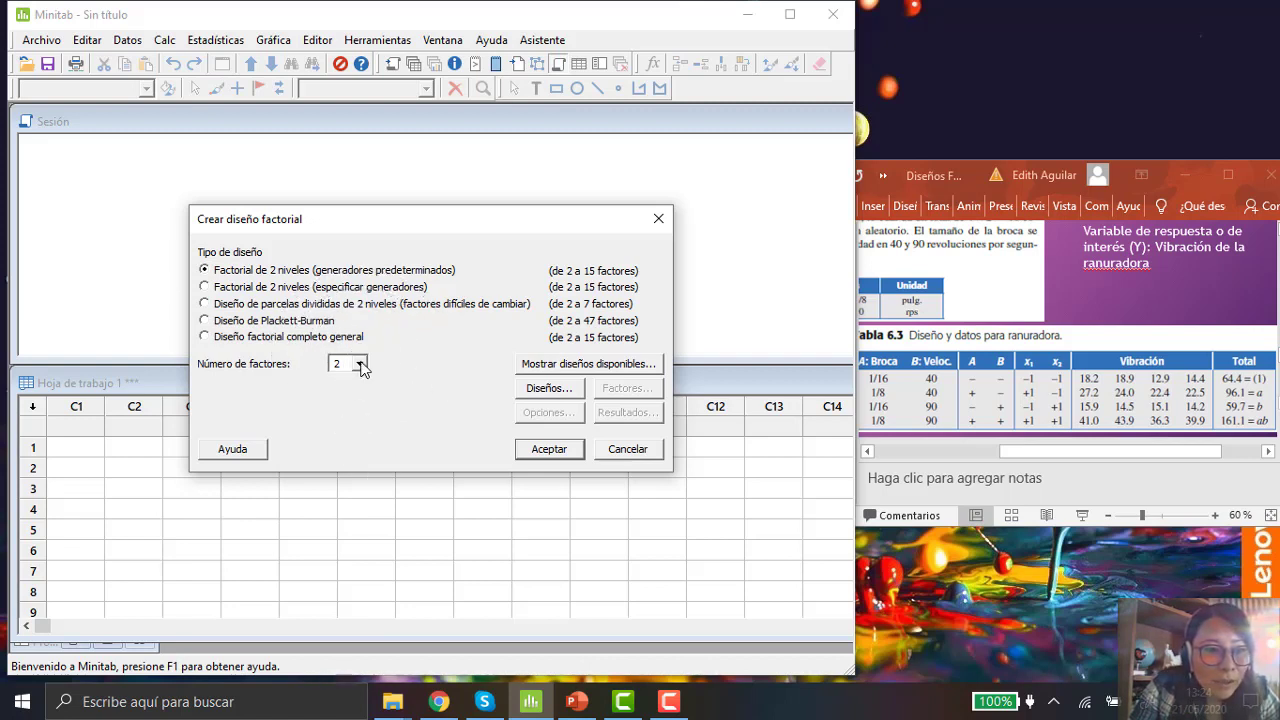
{"action": "left_click", "coordinate": [243, 371]}
{"action": "left_click", "coordinate": [360, 366]}
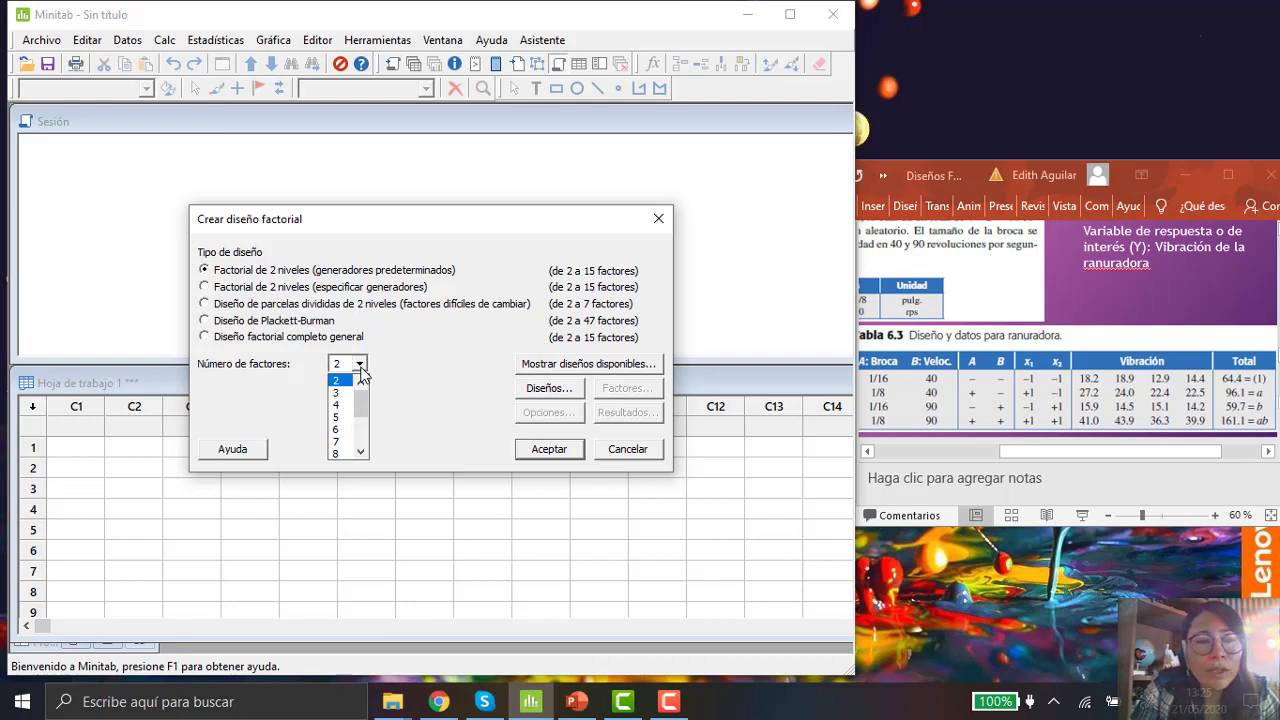
{"action": "left_click", "coordinate": [360, 368]}
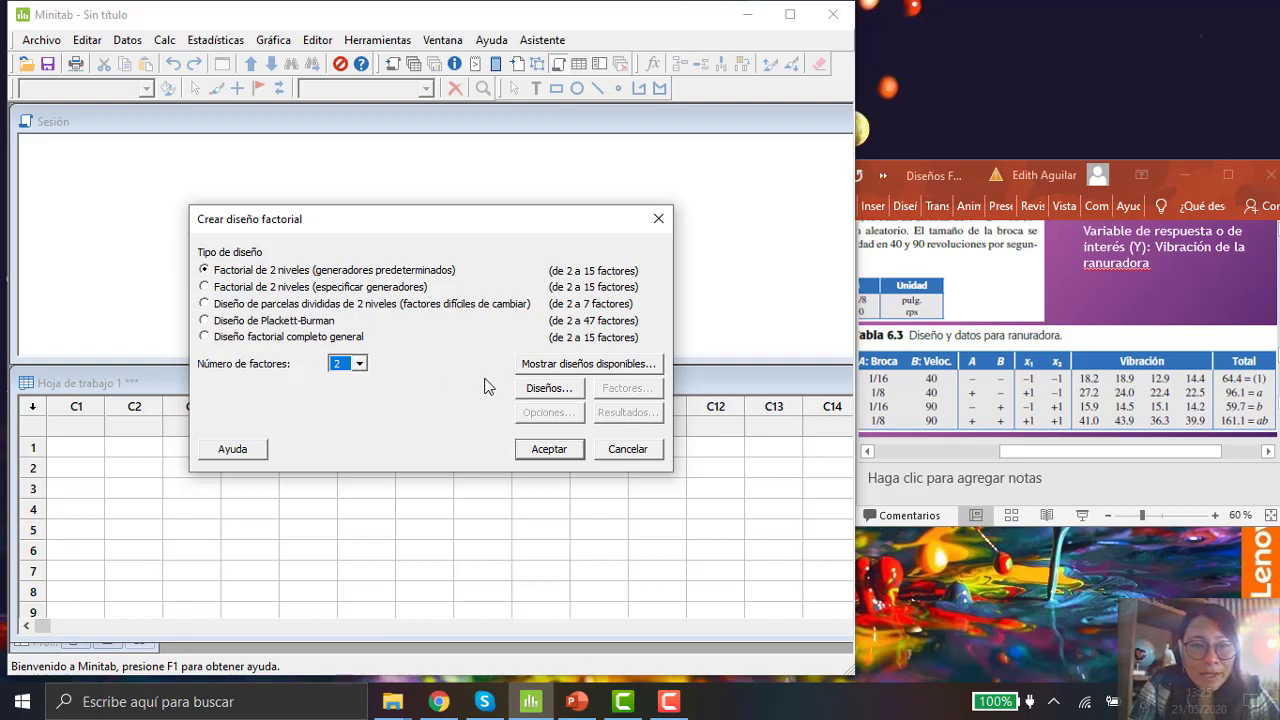
Step: Display the table of available factorial and Plackett-Burman designs and review it
{"action": "left_click", "coordinate": [559, 366]}
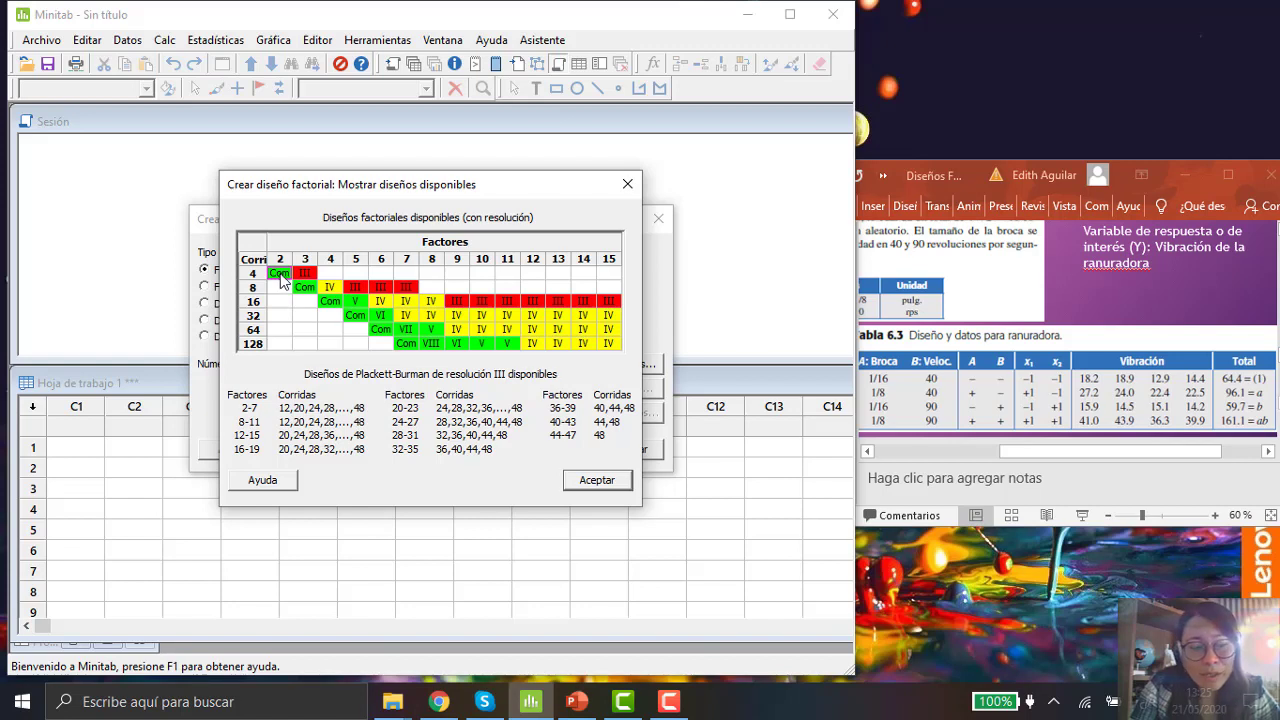
{"action": "key", "text": "ctrl"}
{"action": "key", "text": "ctrl"}
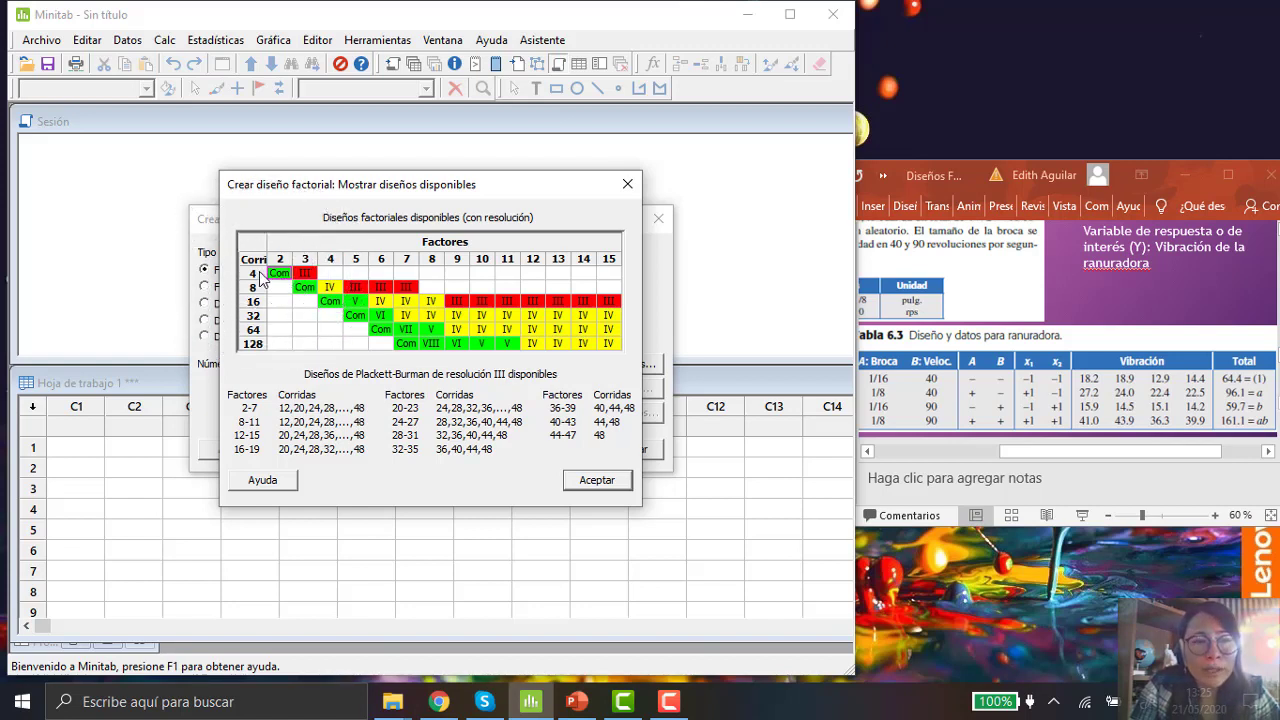
{"action": "key", "text": "ctrl"}
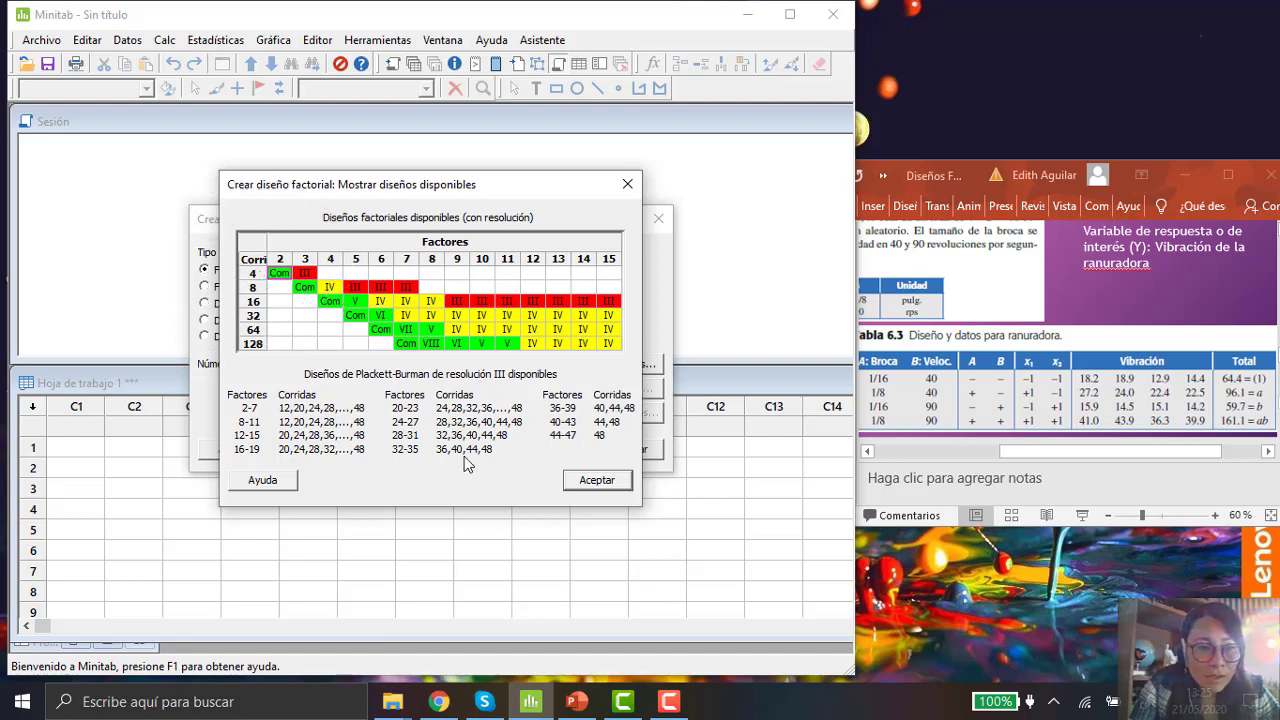
{"action": "left_click", "coordinate": [593, 480]}
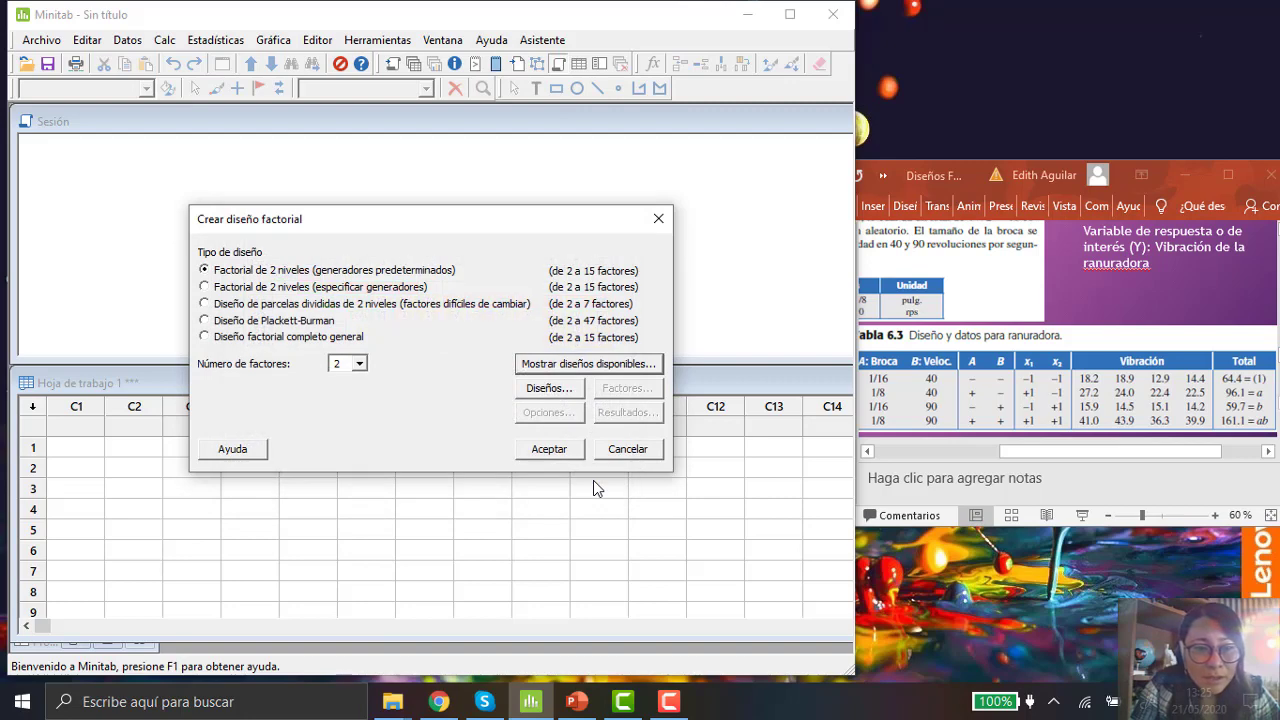
Step: Set the full factorial design to 4 replicates for factorial points
{"action": "key", "text": "ctrl"}
{"action": "left_click", "coordinate": [562, 395]}
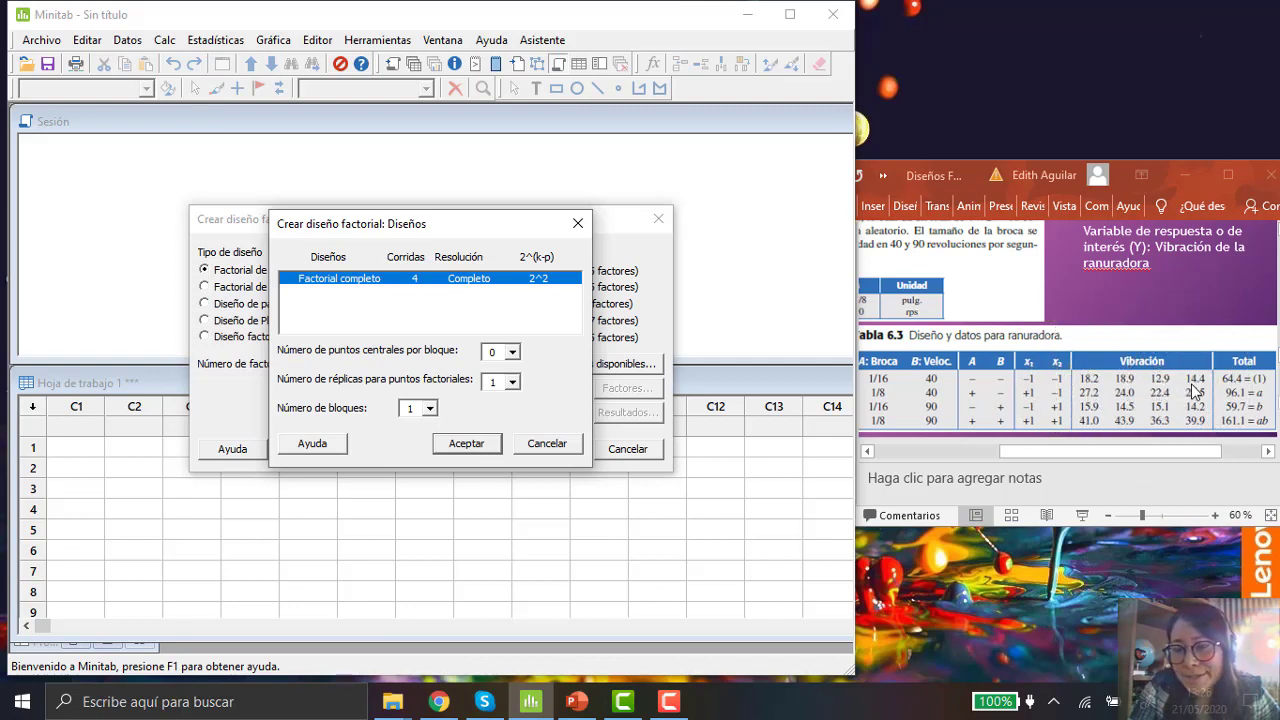
{"action": "left_click", "coordinate": [512, 382]}
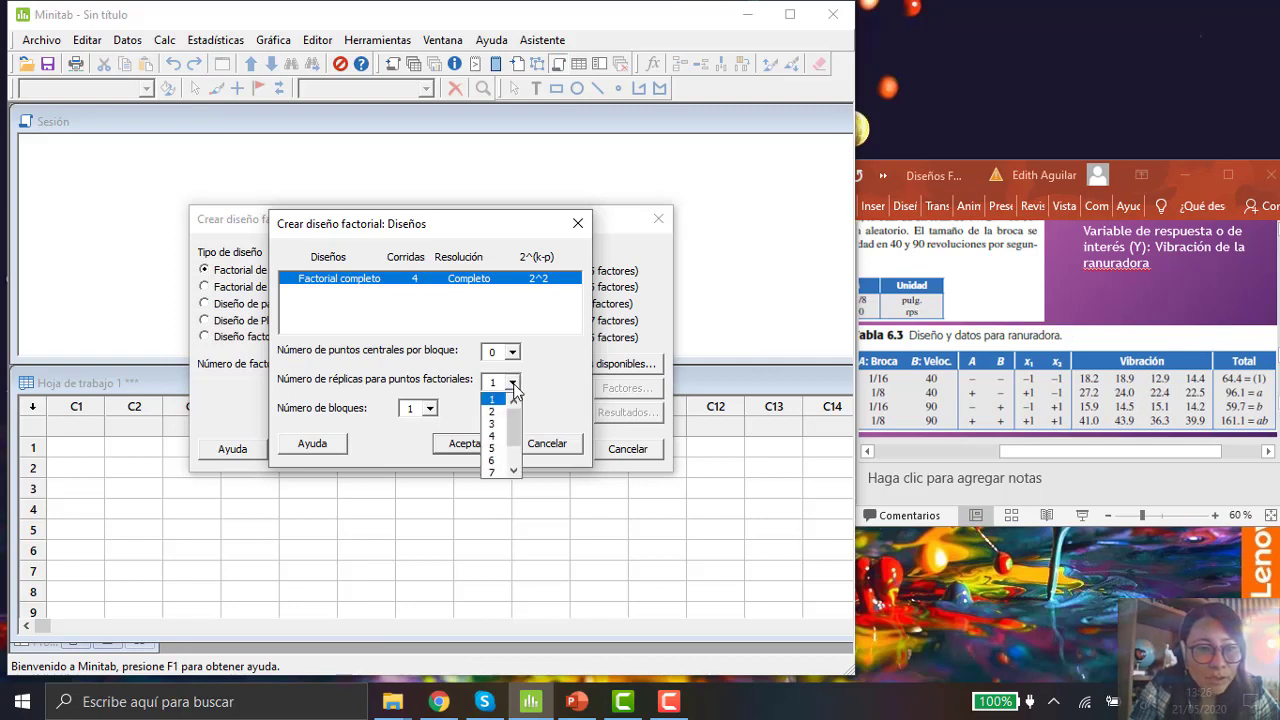
{"action": "left_click", "coordinate": [496, 437]}
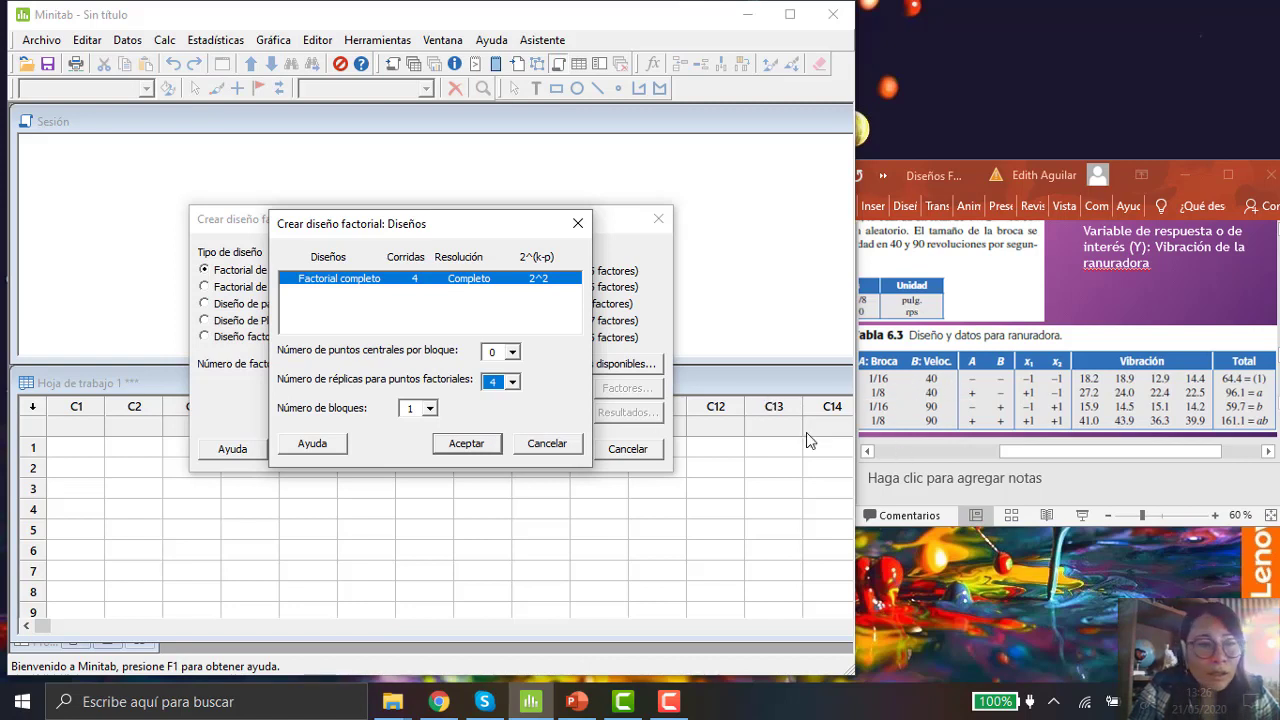
{"action": "left_click", "coordinate": [466, 444]}
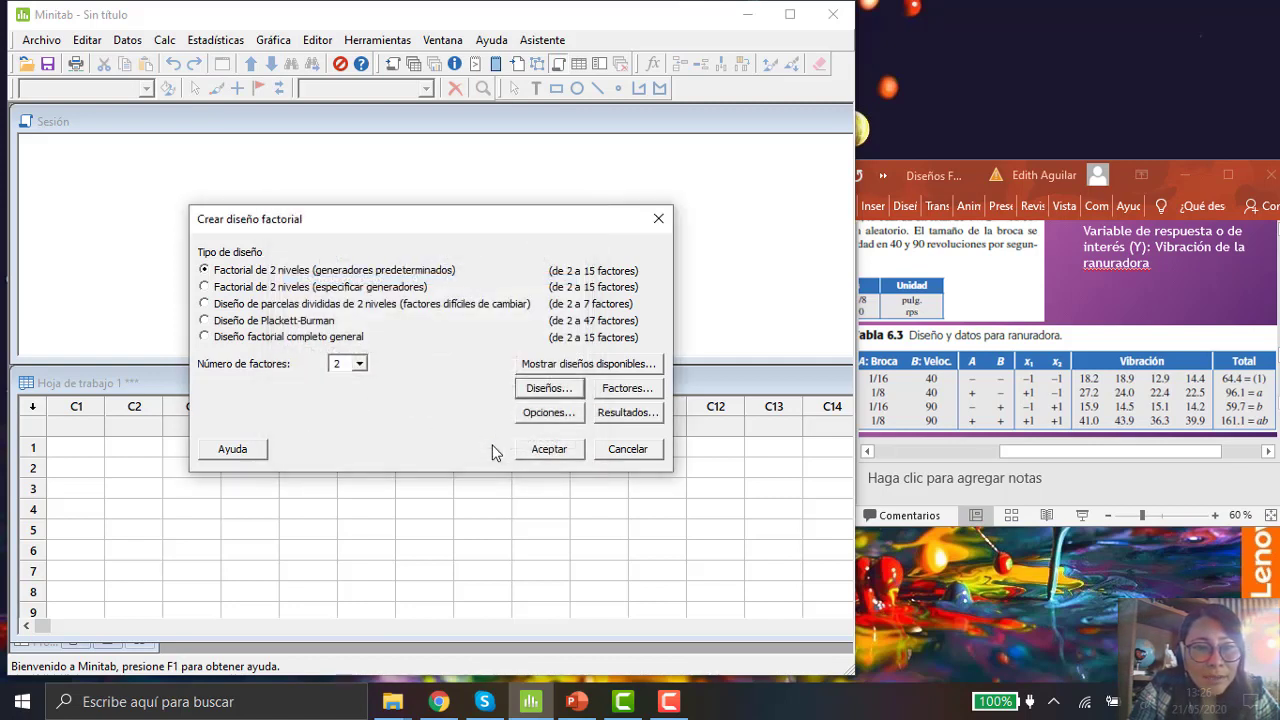
Step: Name factor A "Tamaño de Broca" and factor B "Velocidad"
{"action": "left_click", "coordinate": [628, 388]}
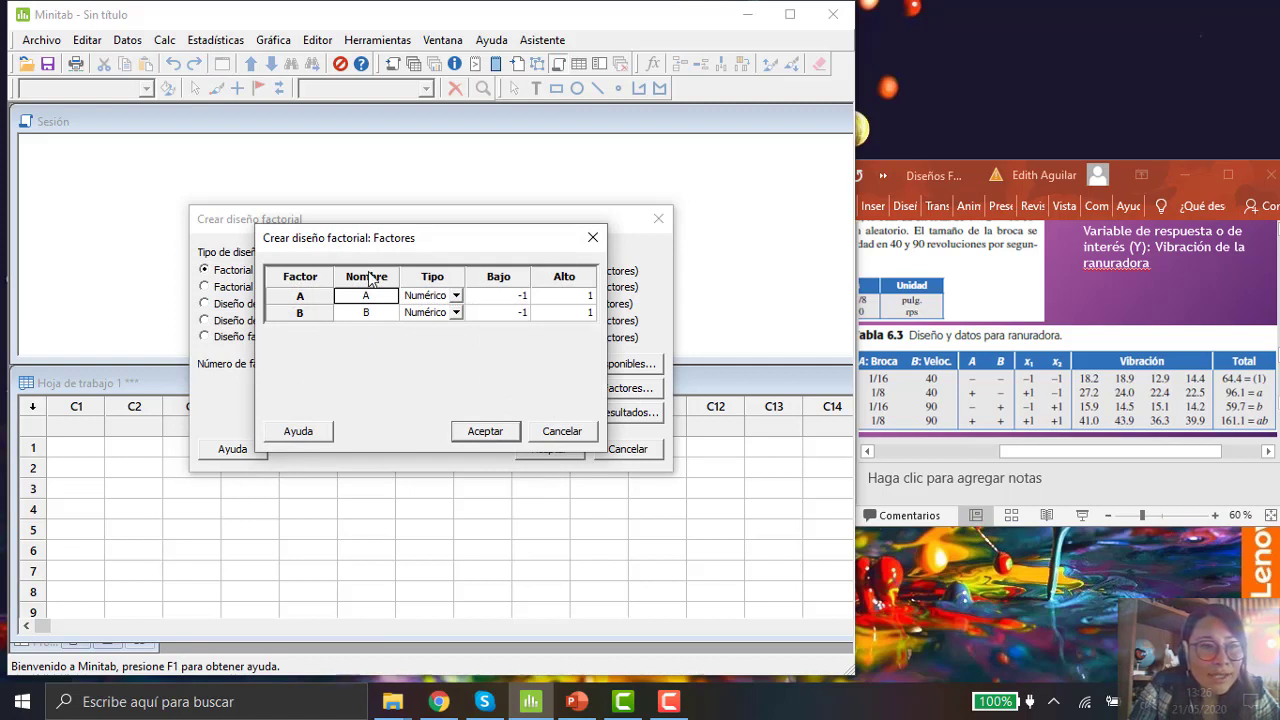
{"action": "left_click", "coordinate": [382, 297]}
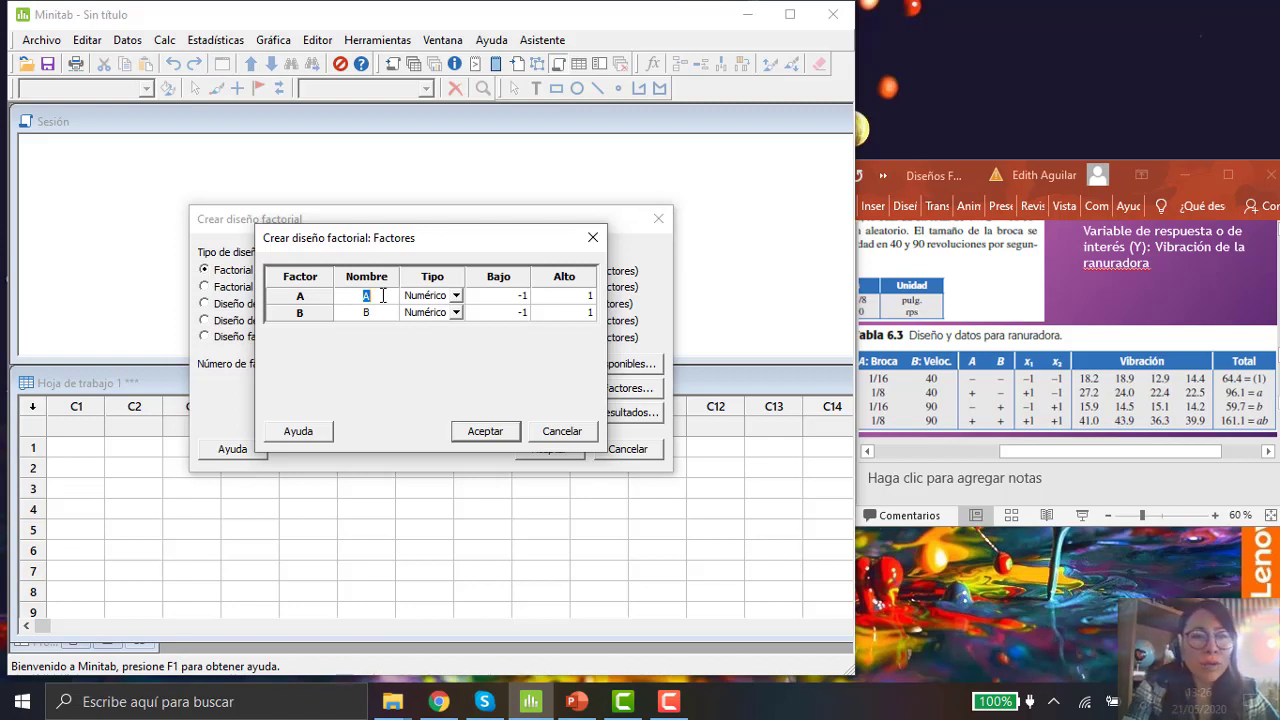
{"action": "type", "text": "Ta"}
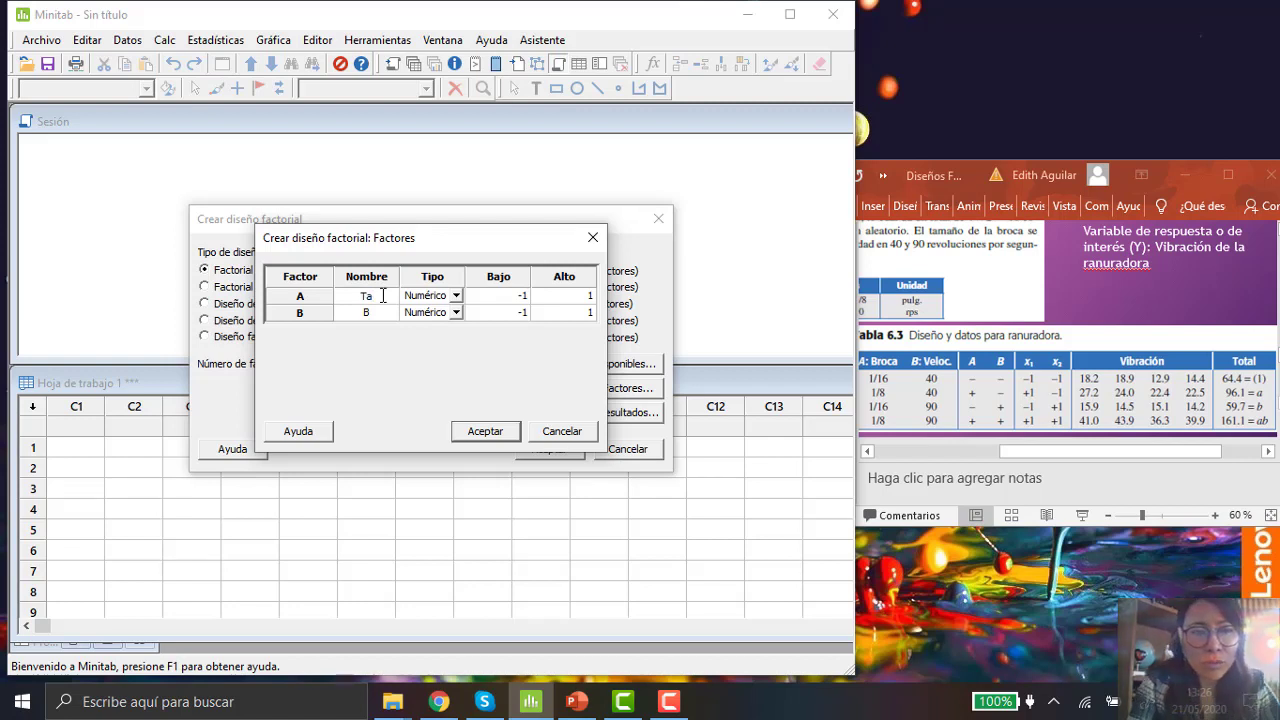
{"action": "type", "text": "maño de Broca"}
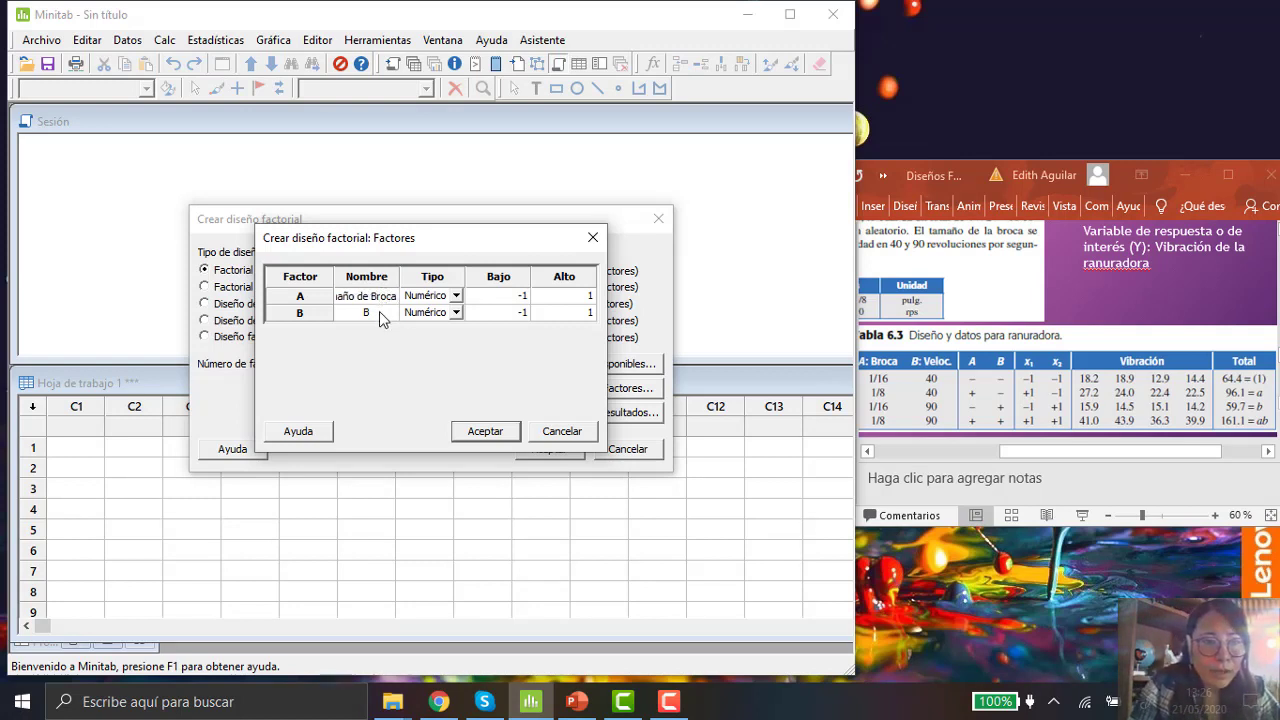
{"action": "left_click", "coordinate": [385, 314]}
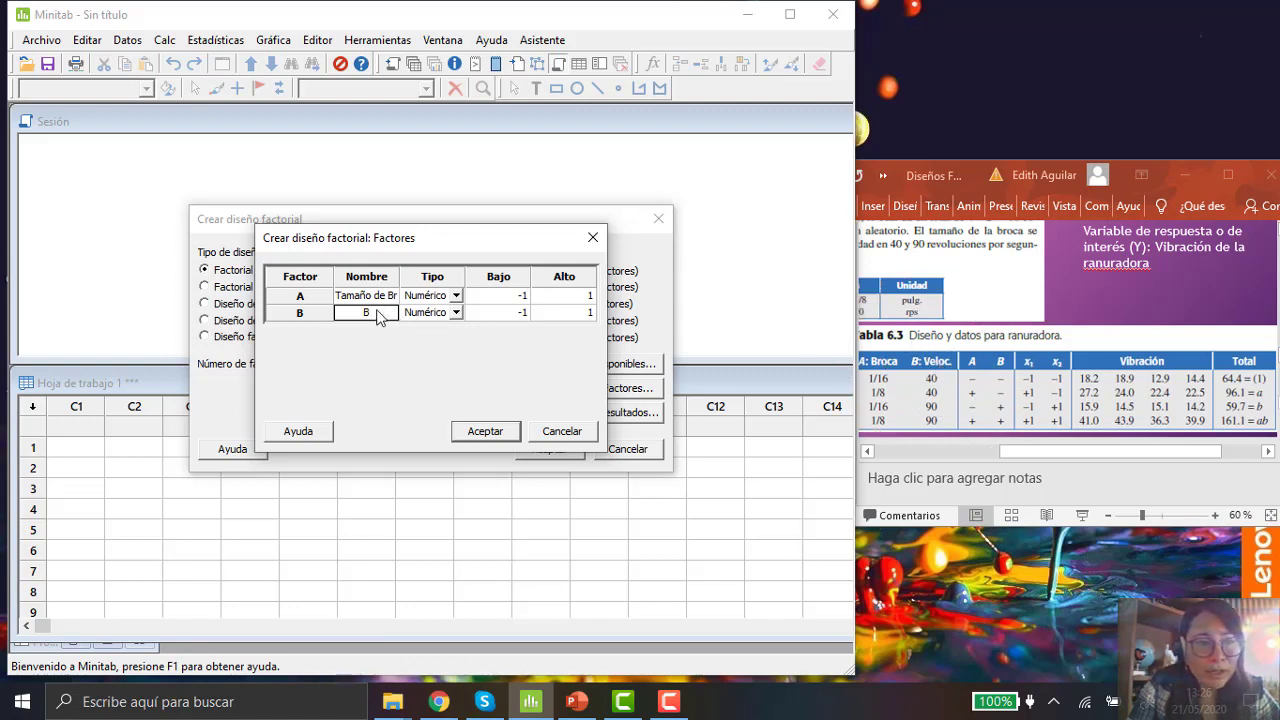
{"action": "left_click", "coordinate": [378, 316]}
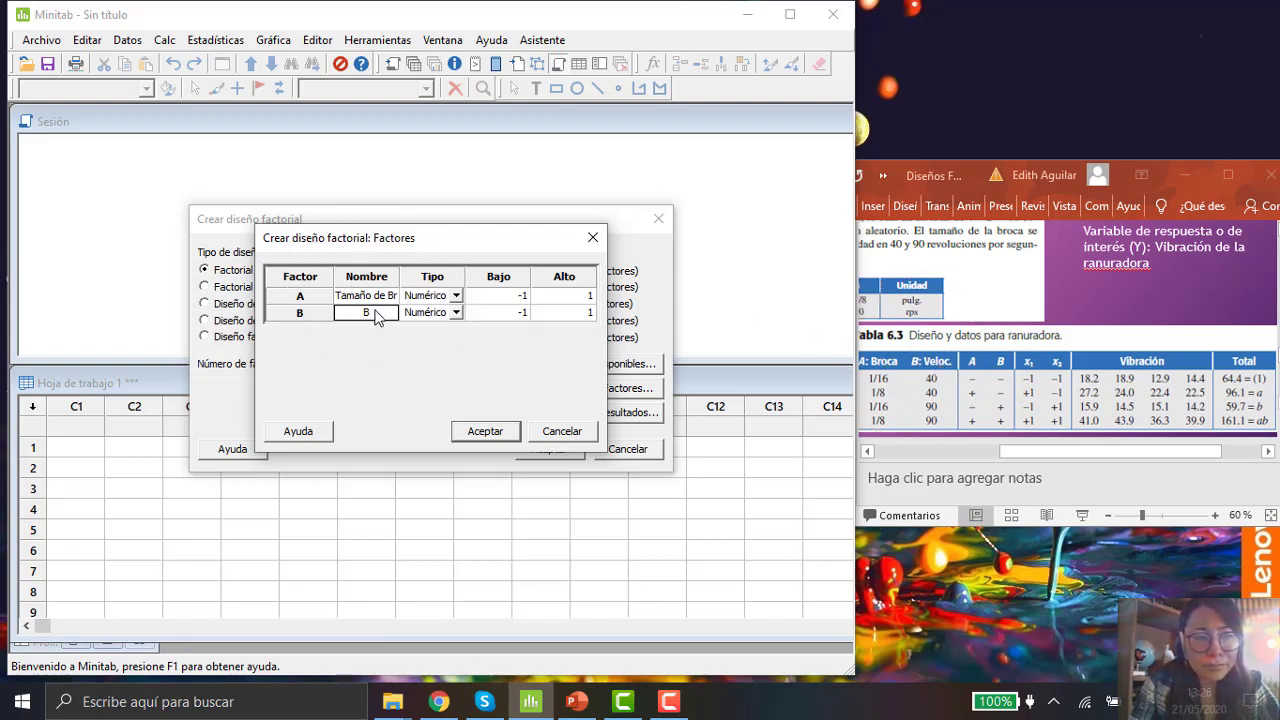
{"action": "type", "text": "Velocidad"}
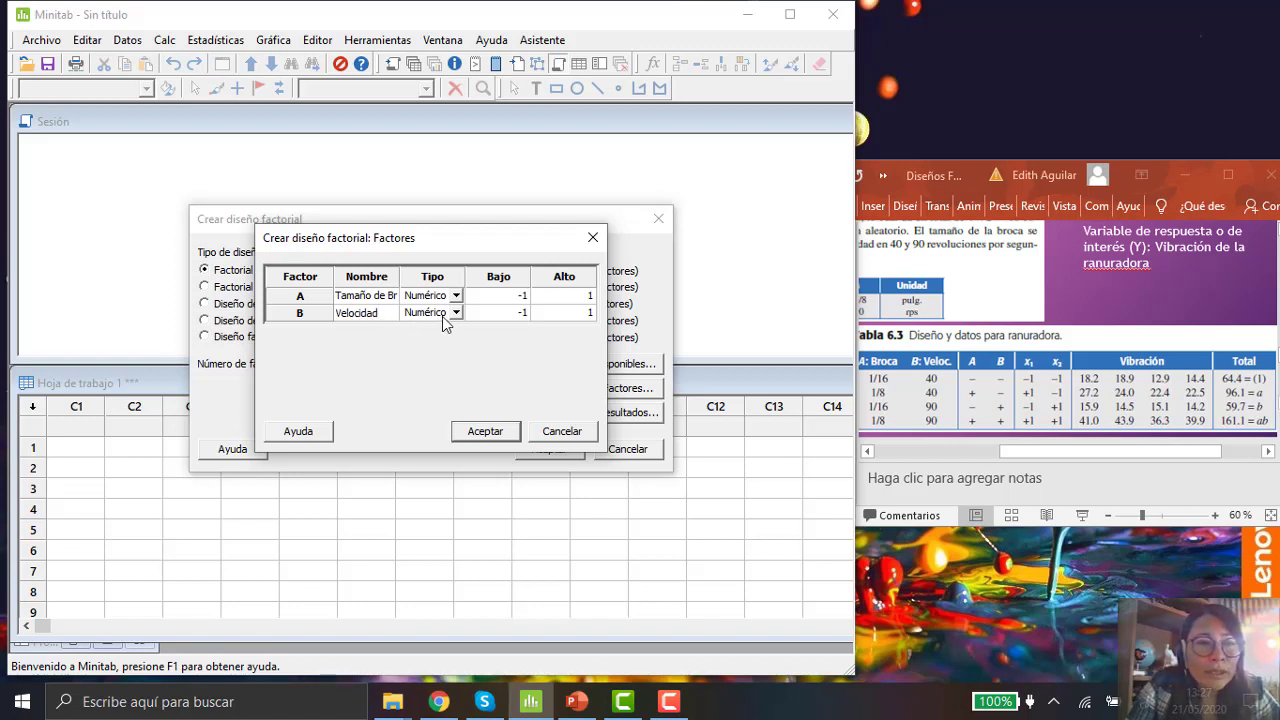
{"action": "left_click", "coordinate": [510, 297]}
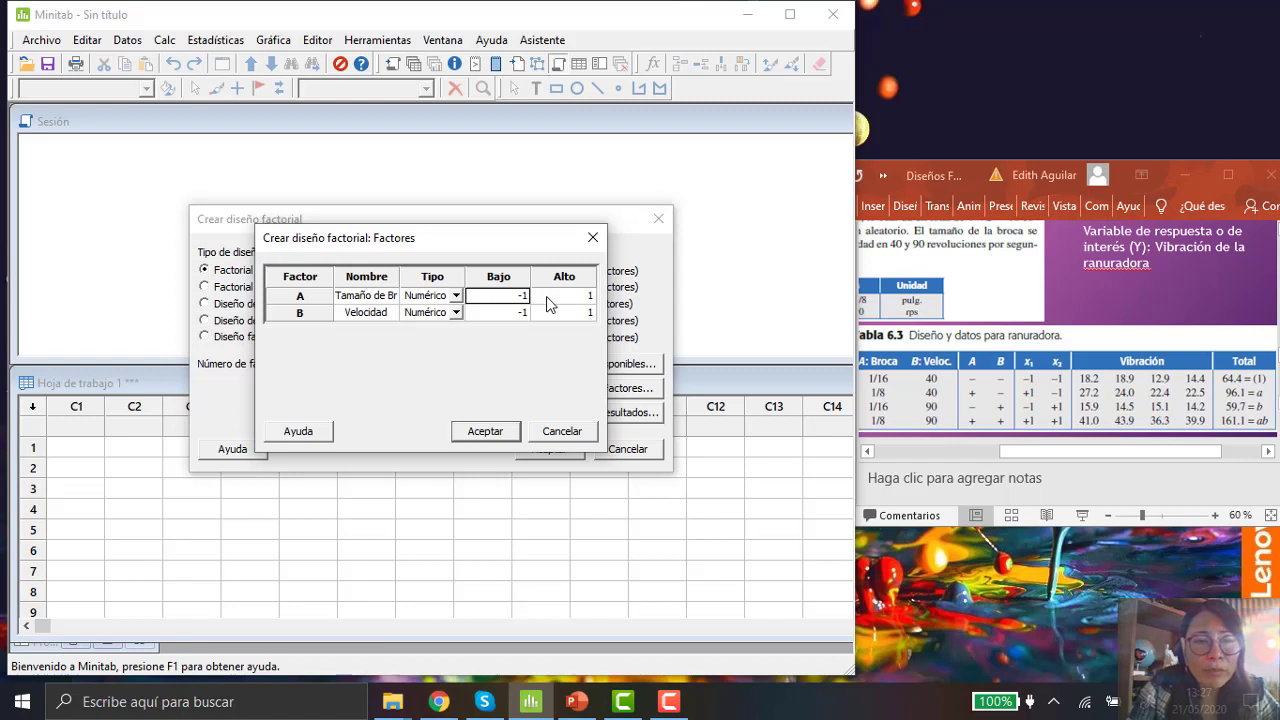
{"action": "left_click", "coordinate": [547, 298]}
{"action": "left_click", "coordinate": [510, 310]}
{"action": "left_click", "coordinate": [507, 293]}
{"action": "left_click", "coordinate": [539, 297]}
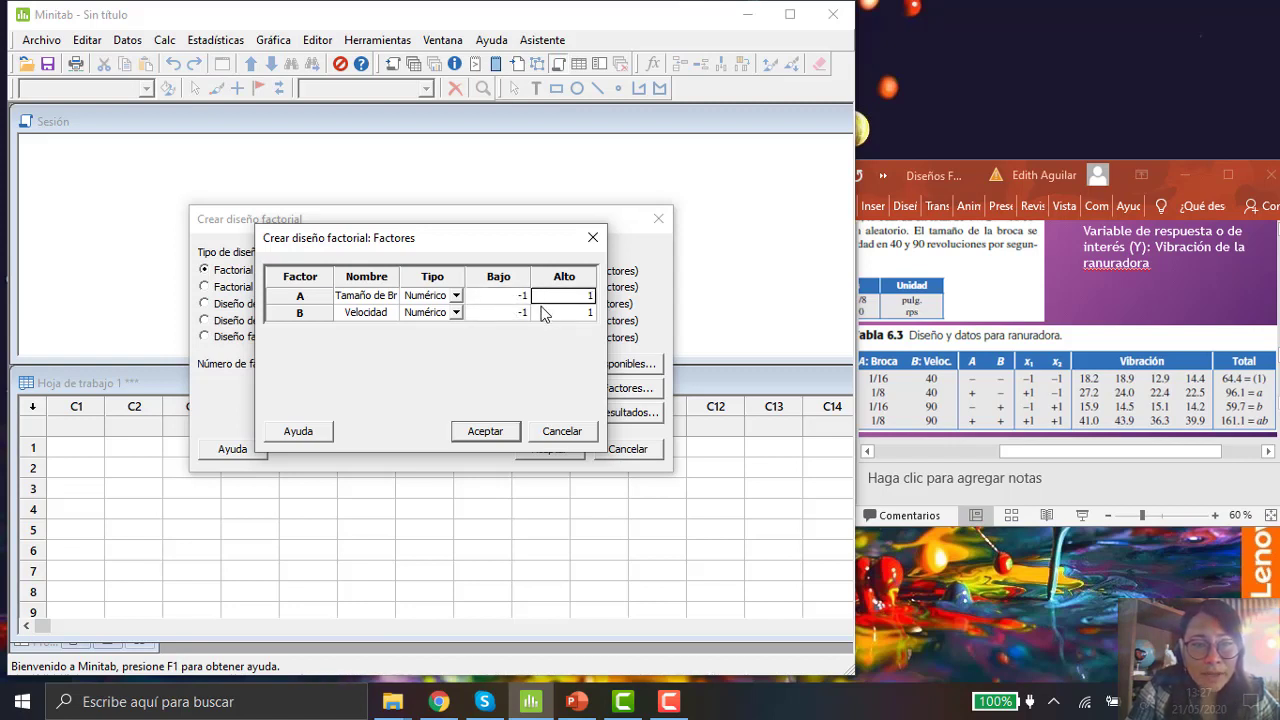
{"action": "left_click", "coordinate": [546, 314]}
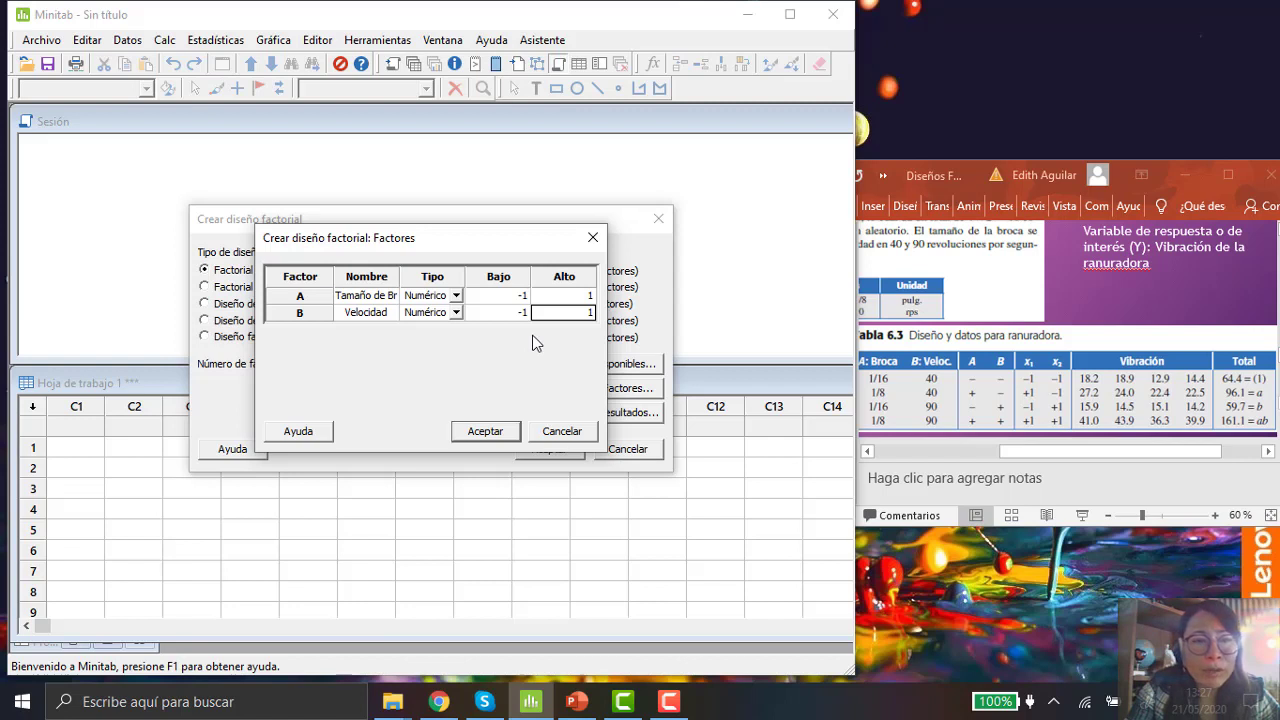
{"action": "left_click", "coordinate": [510, 312]}
{"action": "type", "text": "-1"}
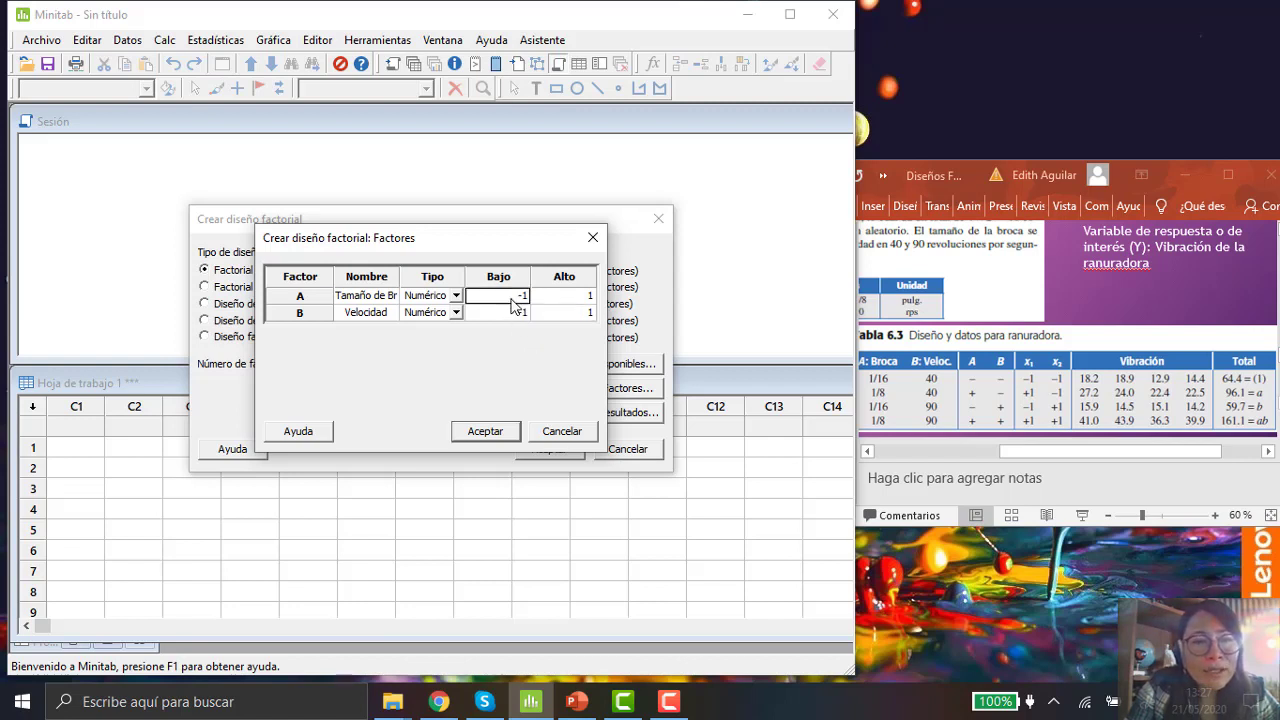
{"action": "left_click", "coordinate": [546, 298]}
{"action": "left_click", "coordinate": [510, 316]}
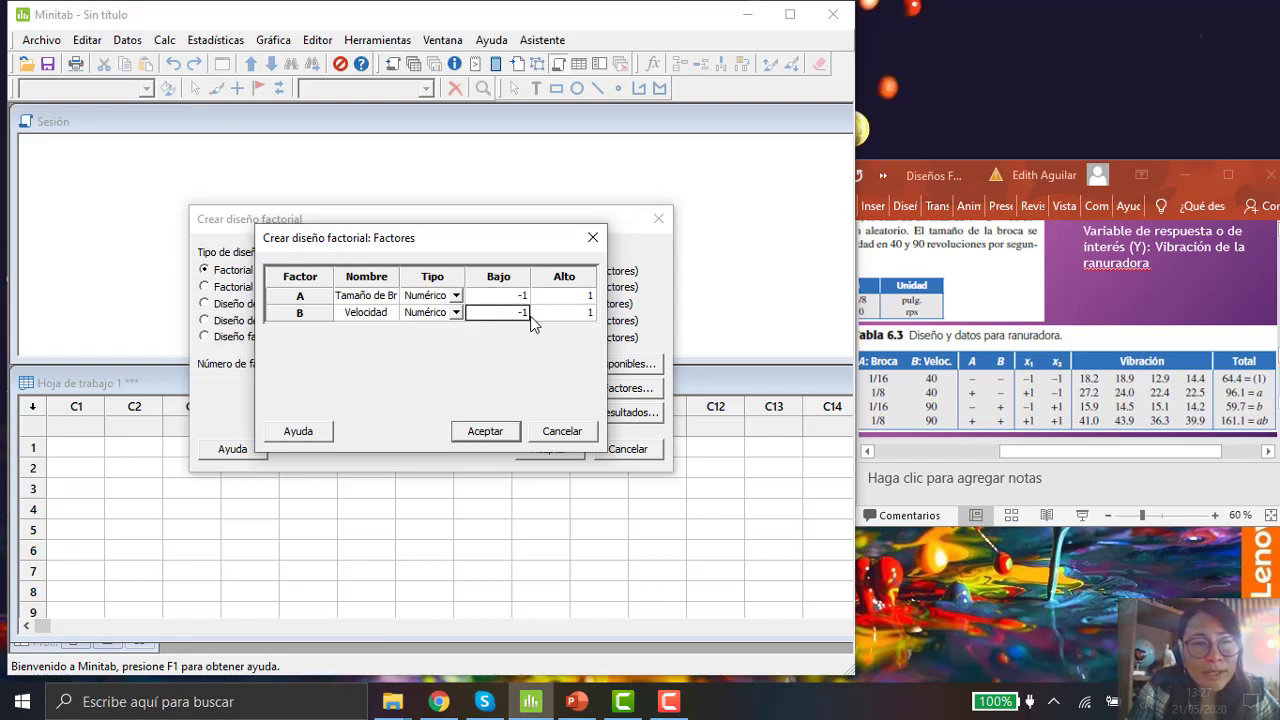
{"action": "left_click", "coordinate": [546, 322]}
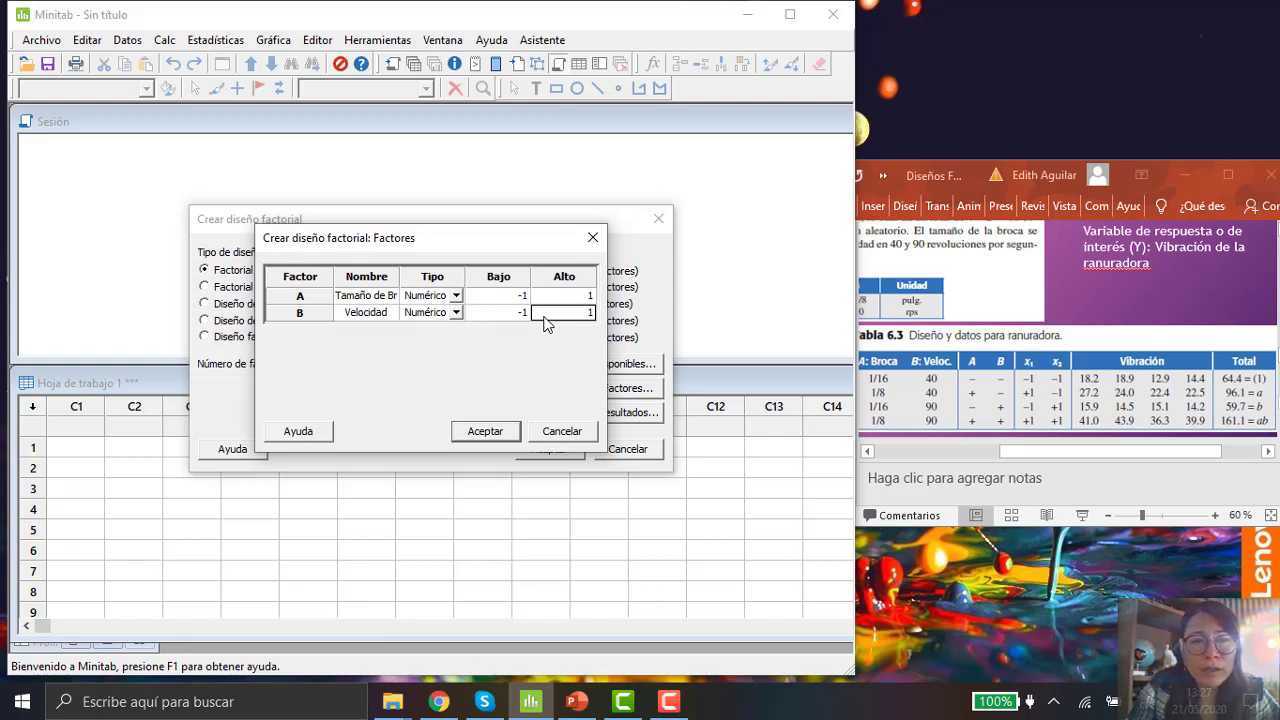
Step: Set factor A's low level to 1/16 and change its type to Texto
{"action": "left_click", "coordinate": [502, 298]}
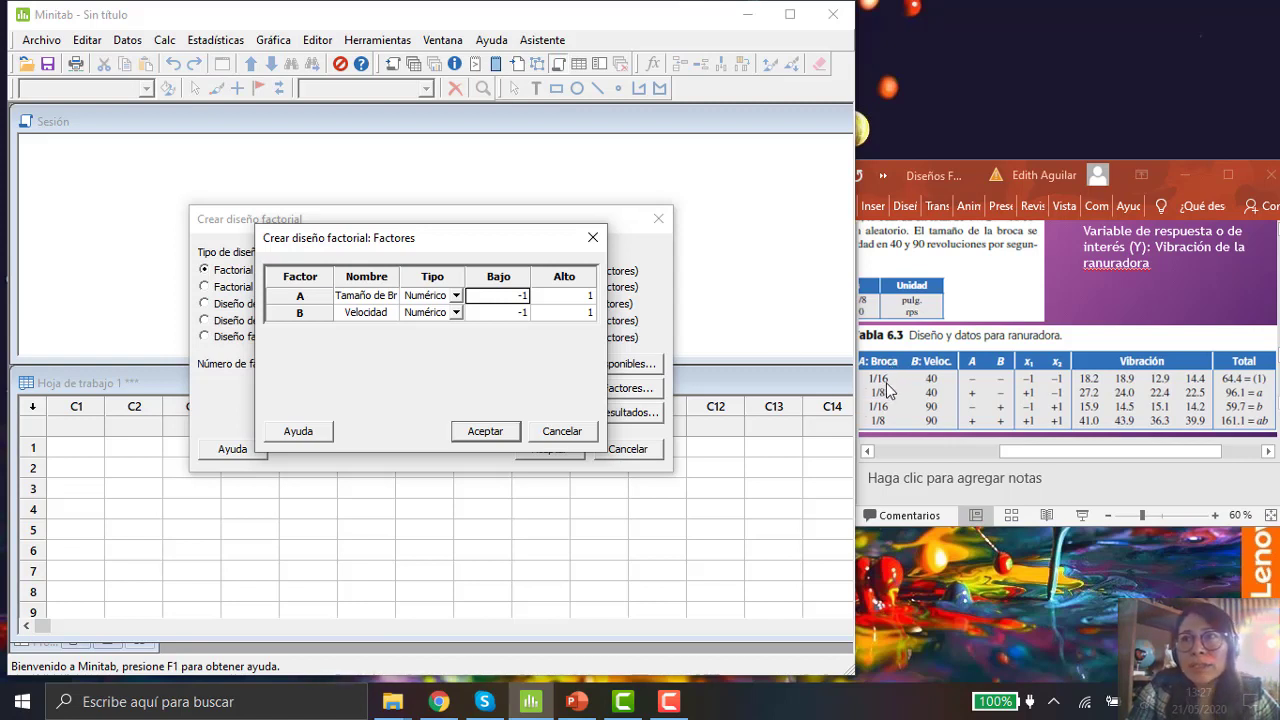
{"action": "left_click", "coordinate": [519, 300]}
{"action": "type", "text": "1/16"}
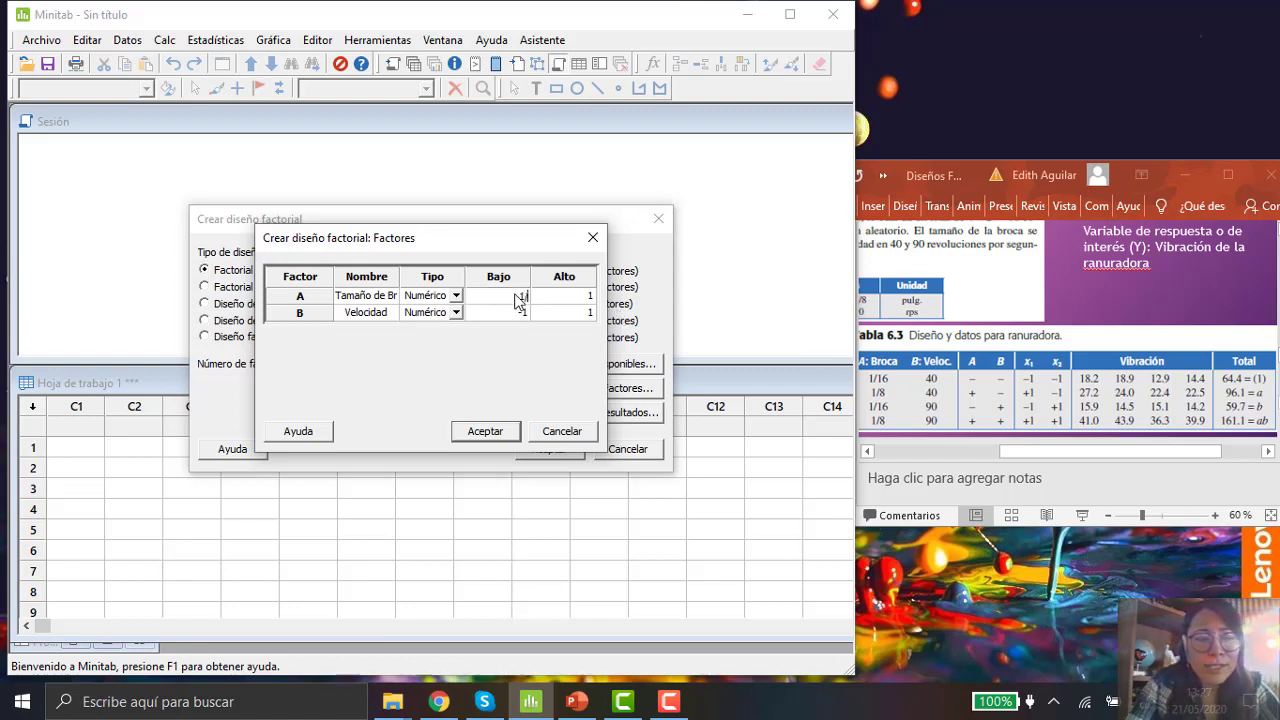
{"action": "left_click", "coordinate": [455, 297]}
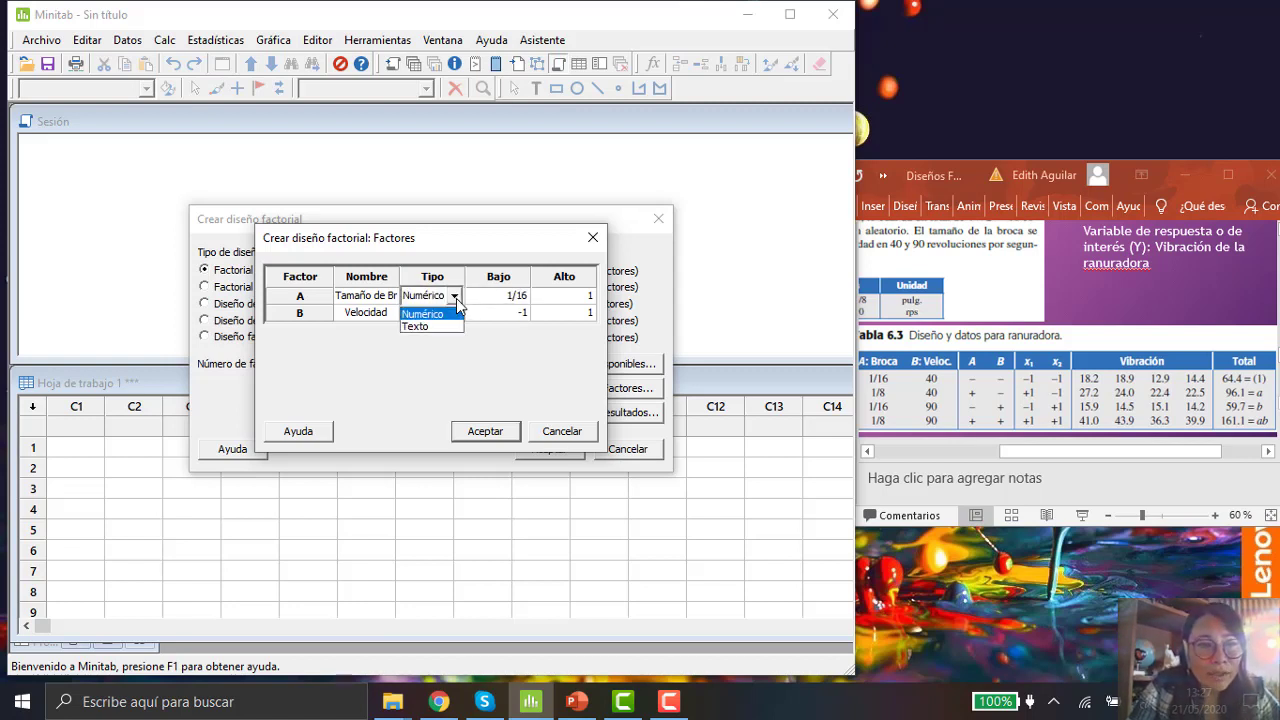
{"action": "left_click", "coordinate": [441, 326]}
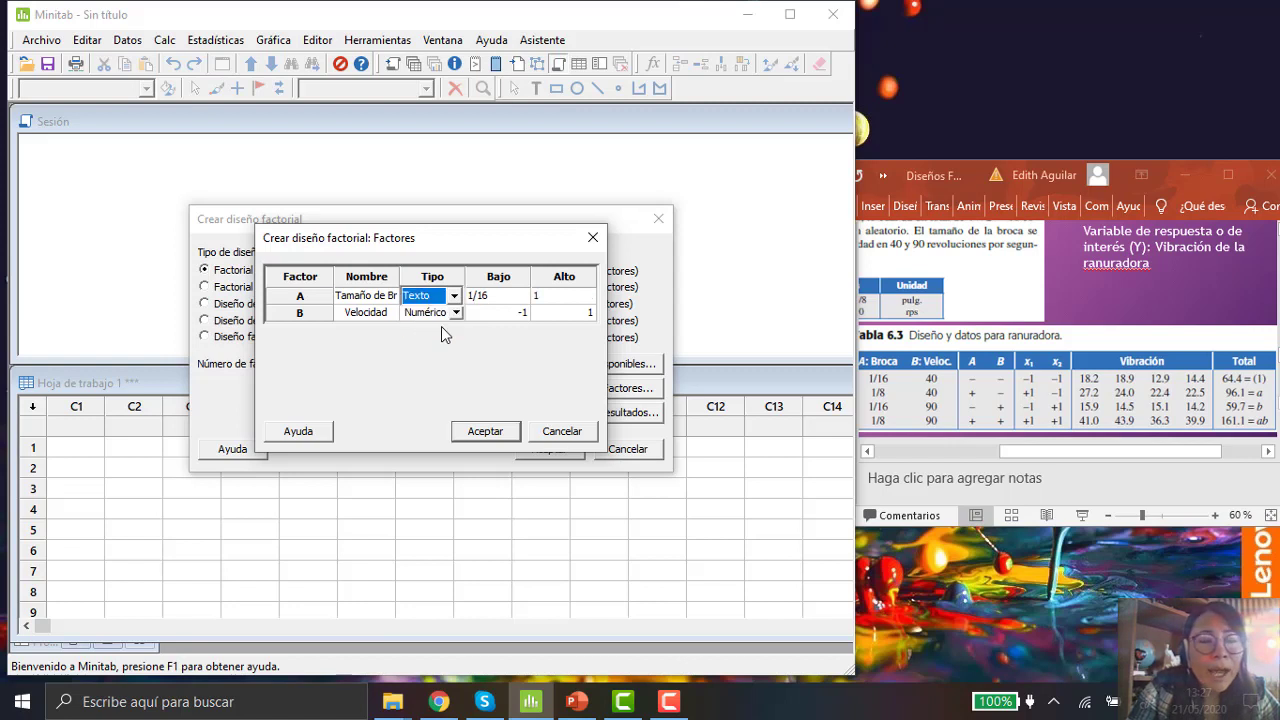
Step: Set factor A's high level to 1/8
{"action": "left_click", "coordinate": [576, 297]}
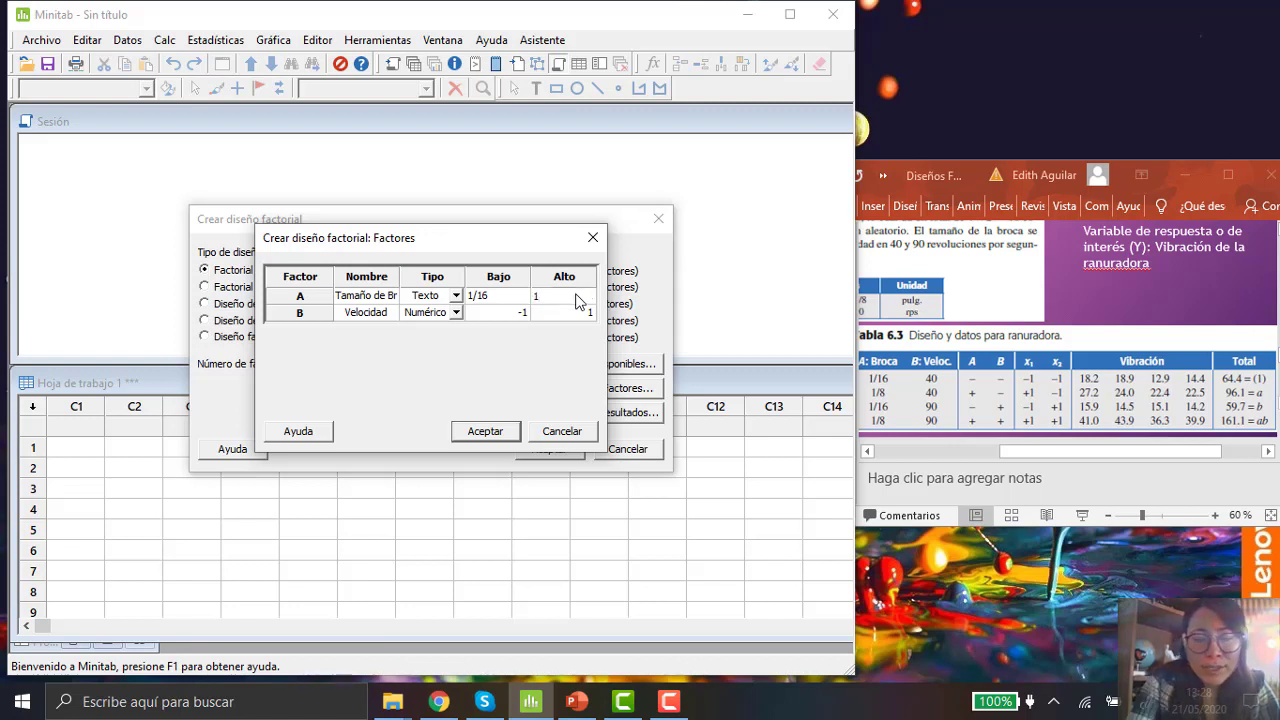
{"action": "type", "text": "/"}
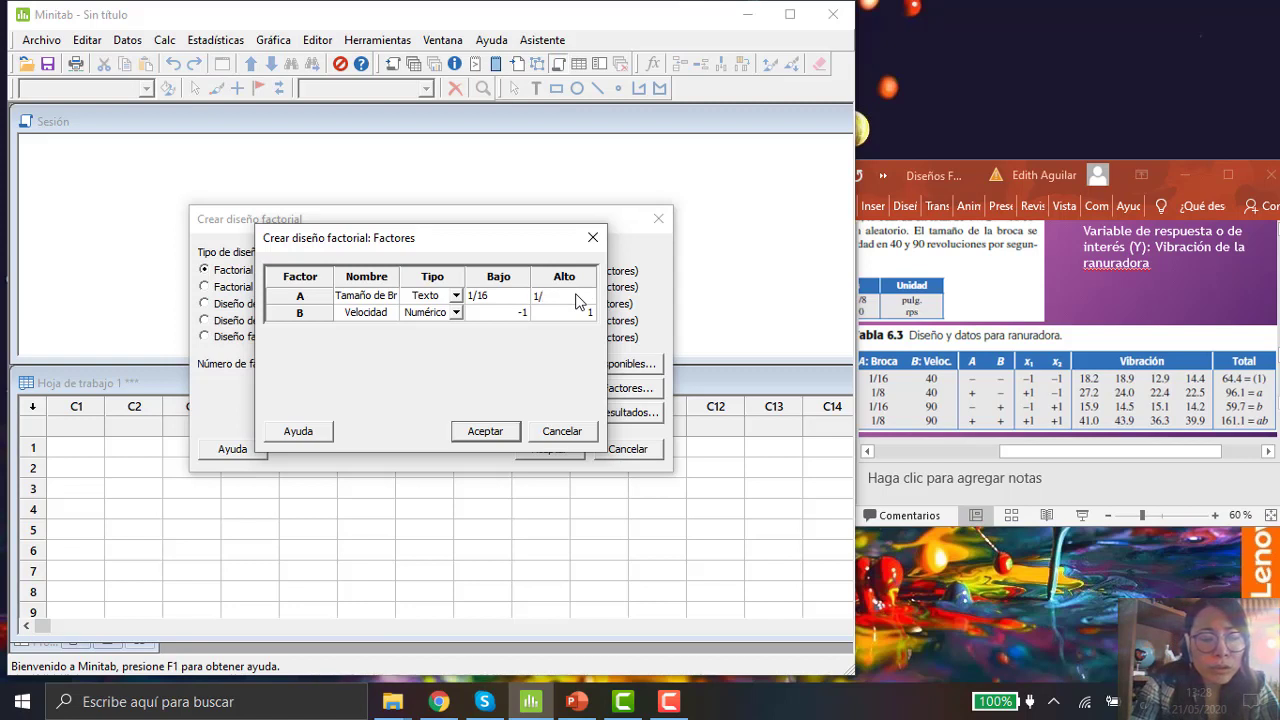
{"action": "type", "text": "8"}
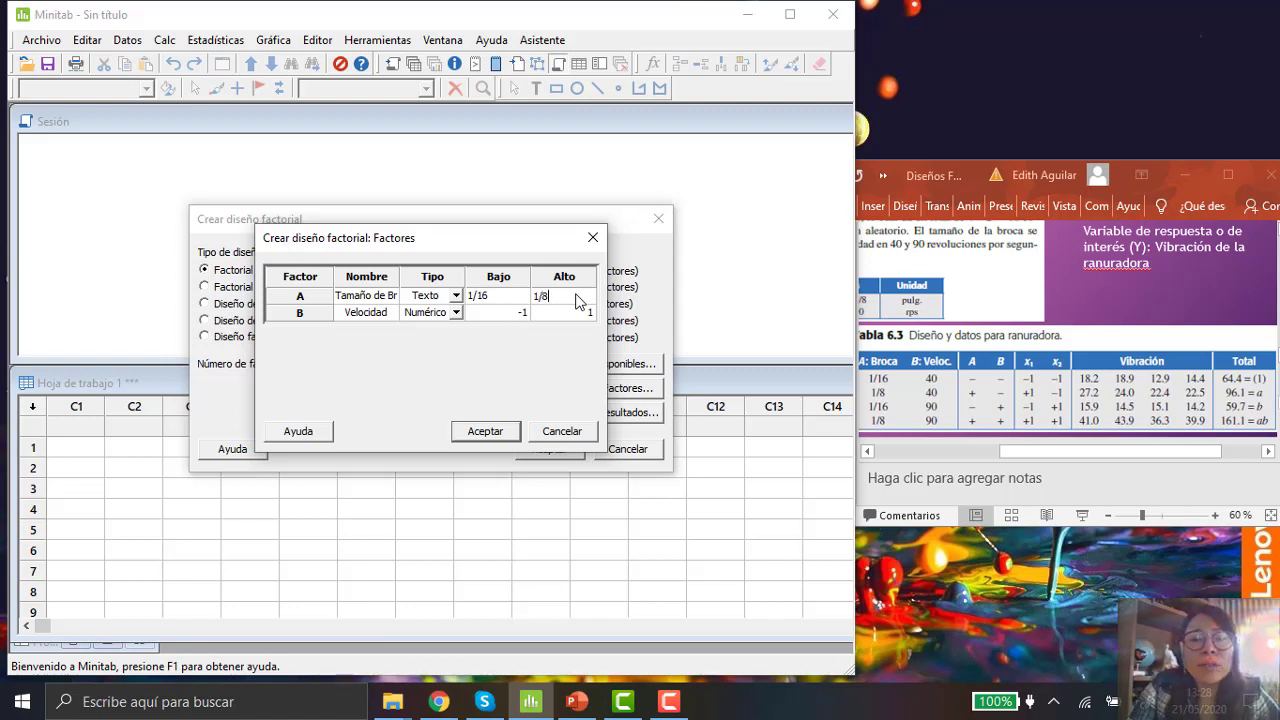
Step: Set factor B's low level to 40 and high level to 90, then confirm the factors
{"action": "left_click", "coordinate": [512, 318]}
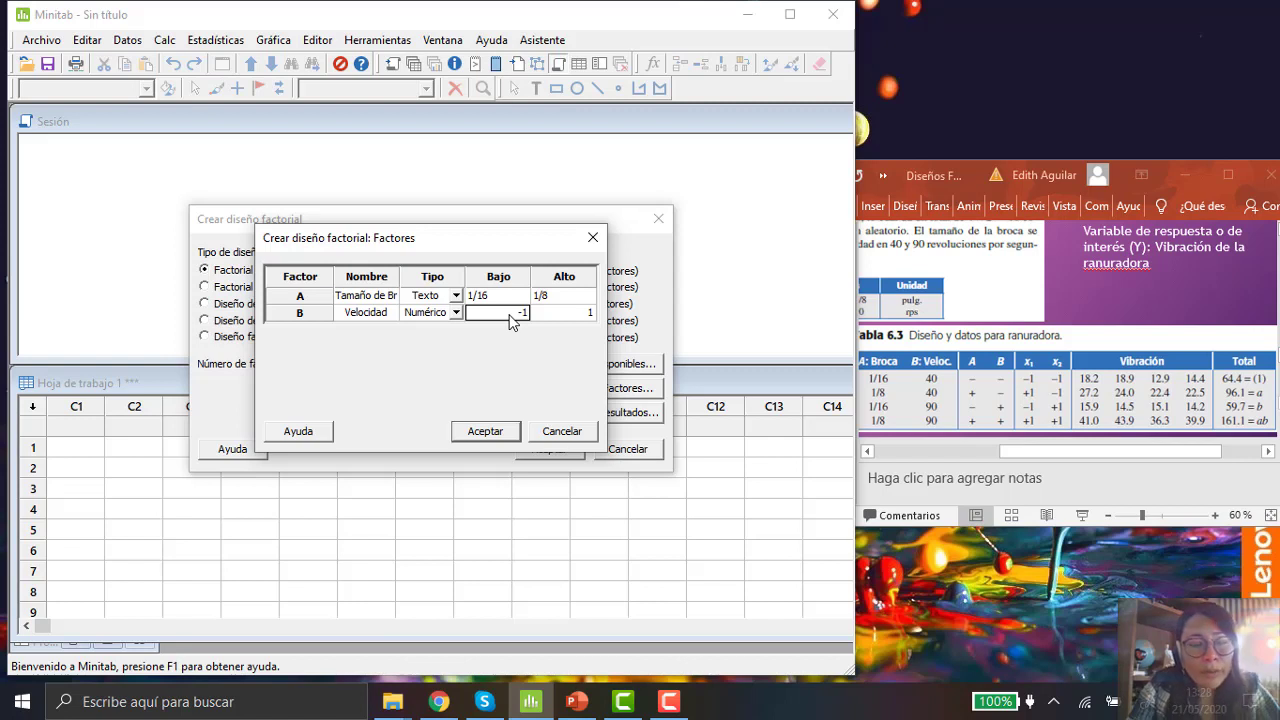
{"action": "type", "text": "40"}
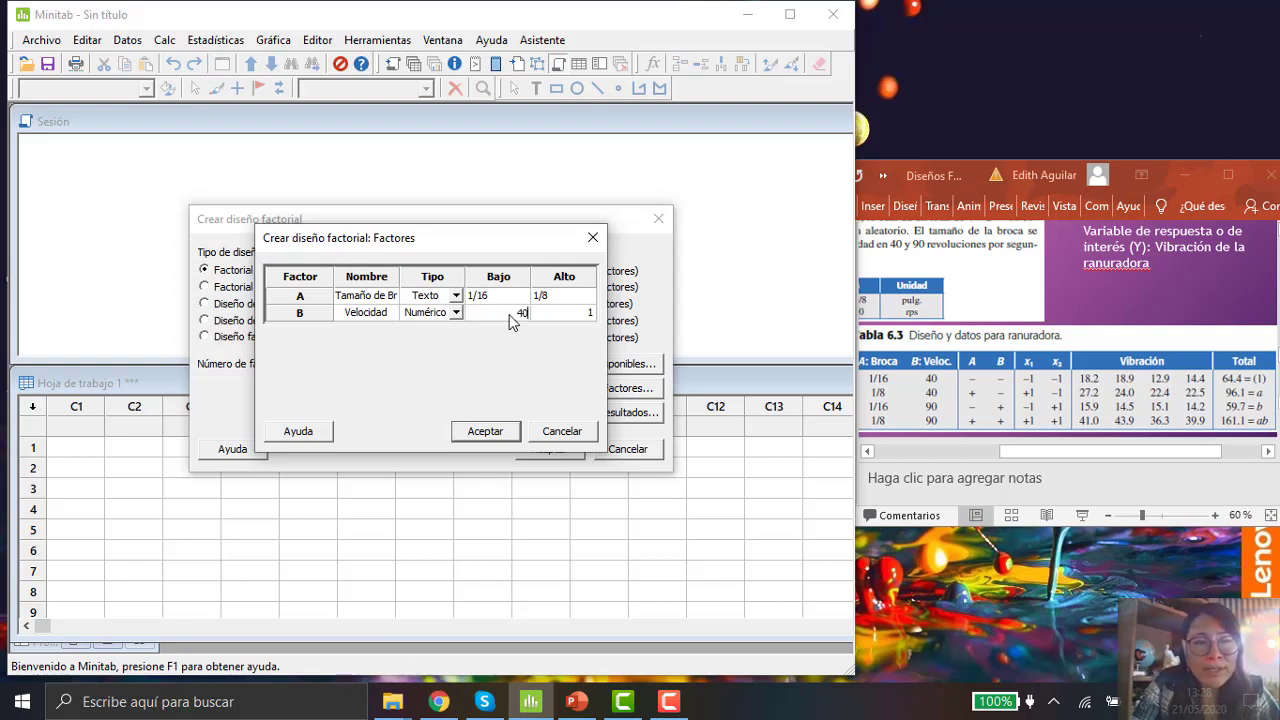
{"action": "left_click", "coordinate": [576, 316]}
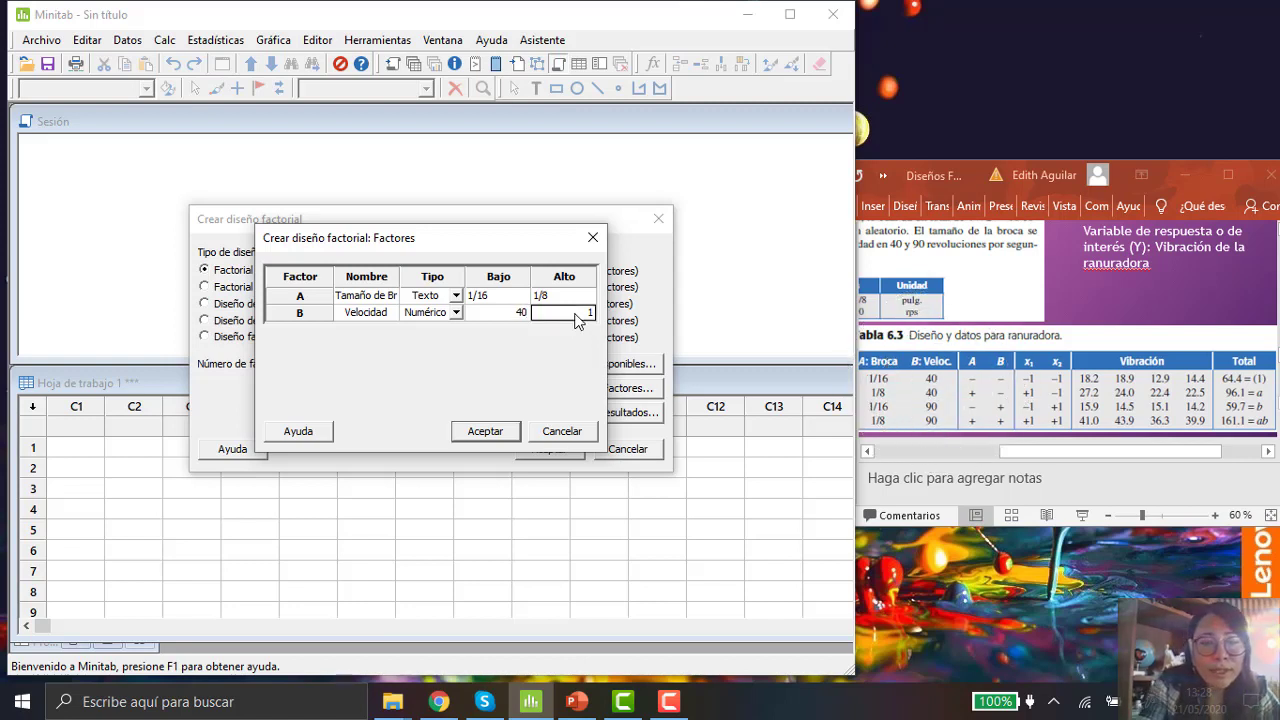
{"action": "type", "text": "90"}
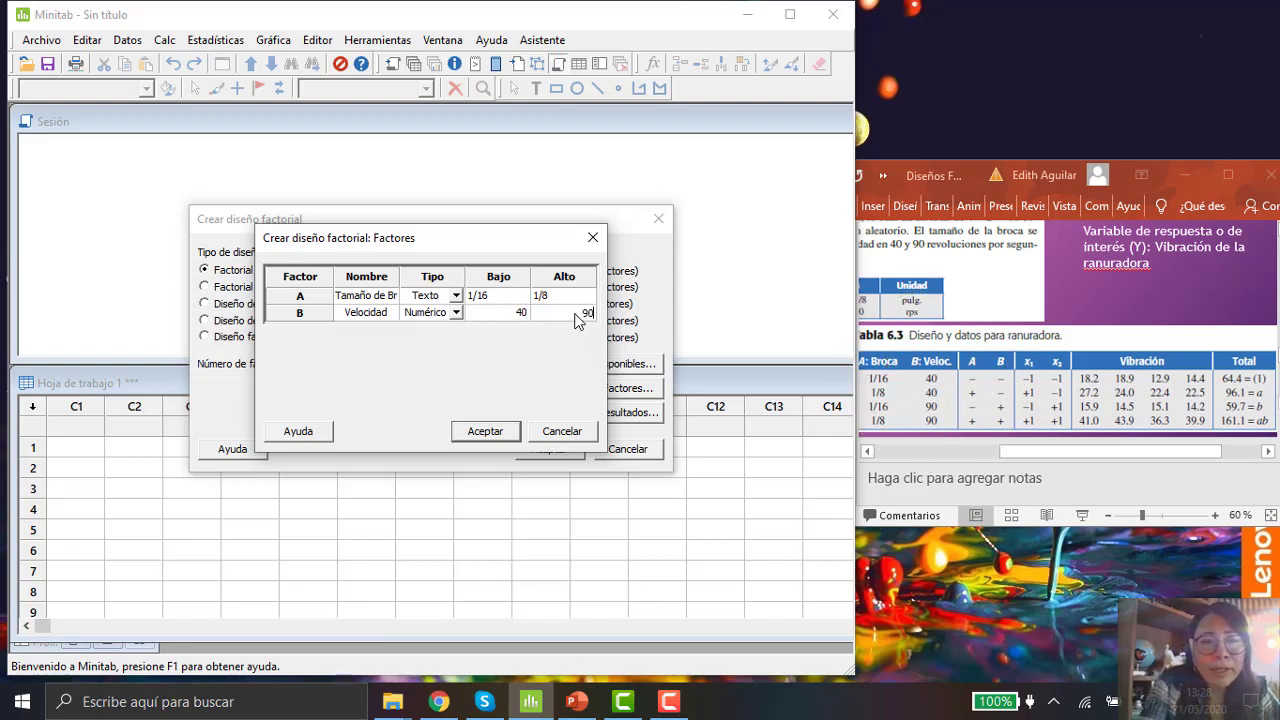
{"action": "left_click", "coordinate": [931, 412]}
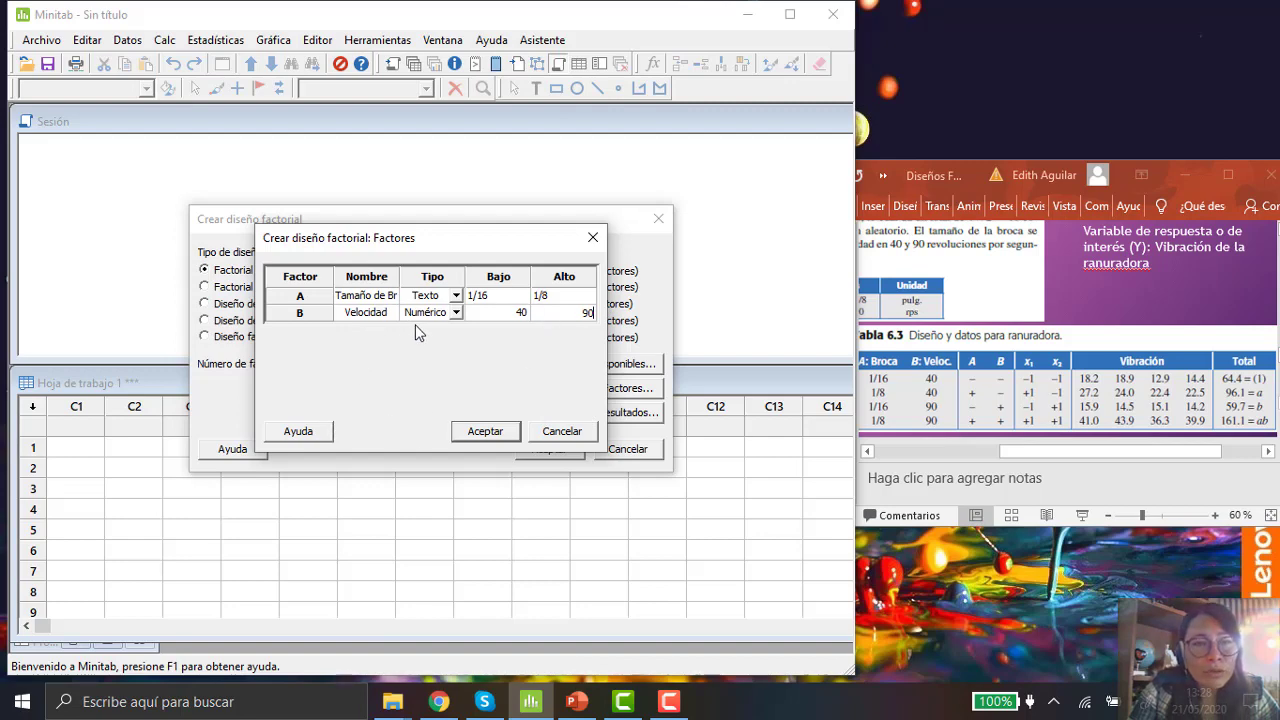
{"action": "left_click", "coordinate": [500, 432]}
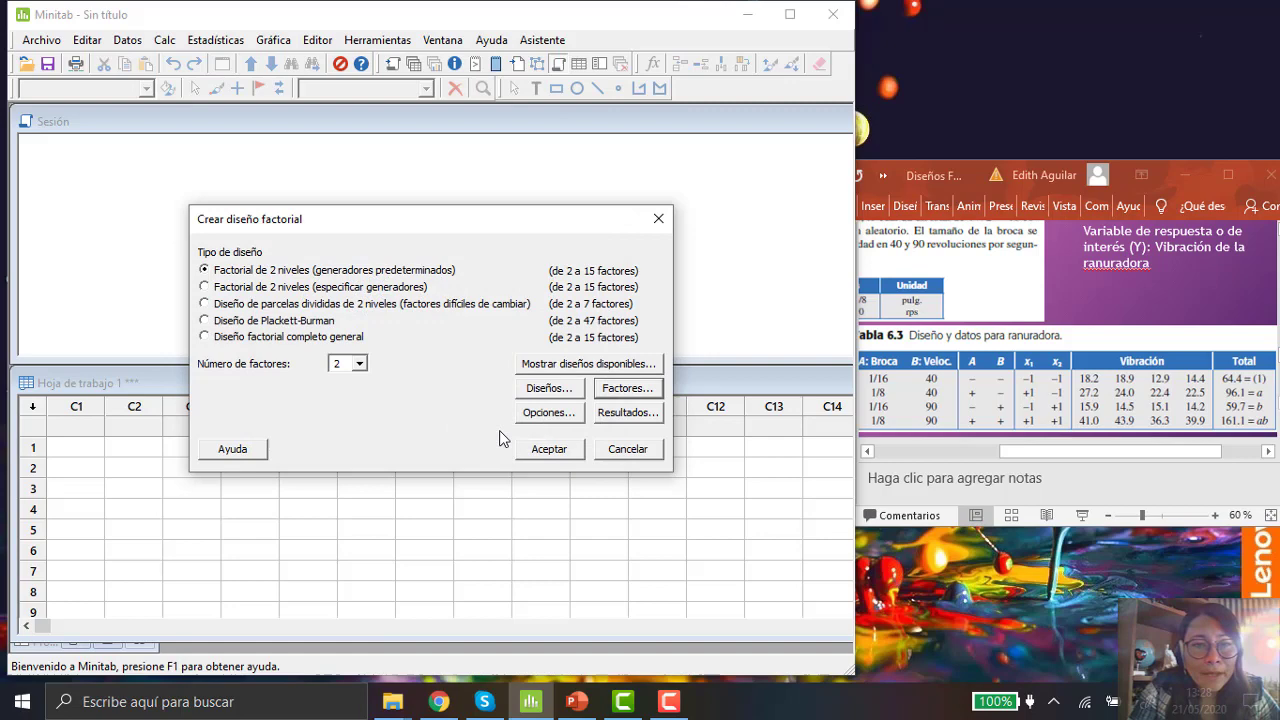
Step: Turn off run randomization in the design options and confirm
{"action": "left_click", "coordinate": [566, 414]}
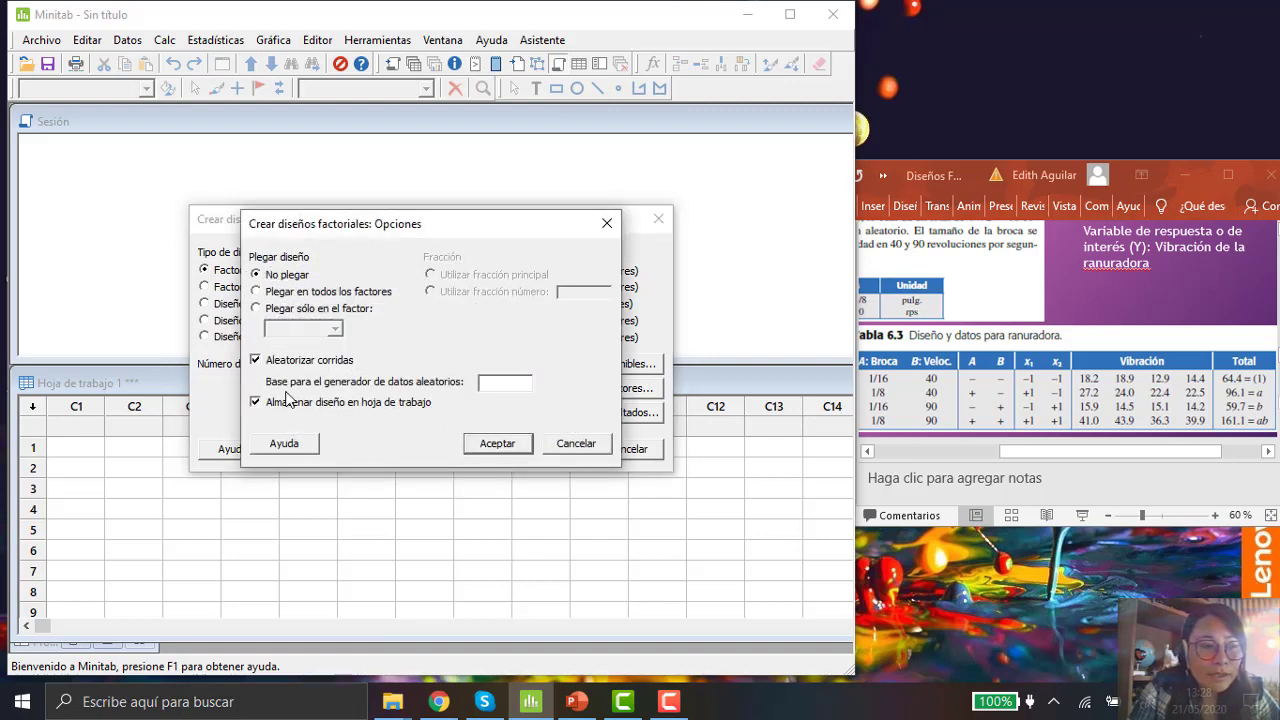
{"action": "left_click", "coordinate": [256, 361]}
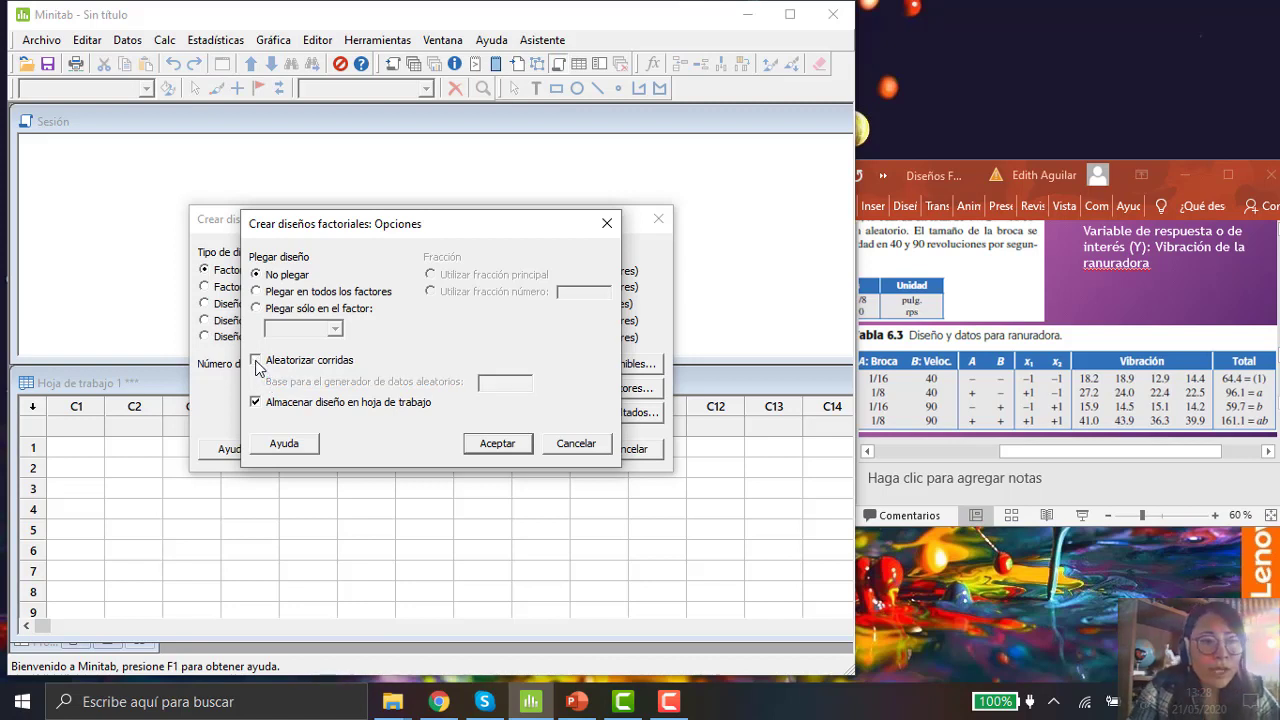
{"action": "left_click", "coordinate": [256, 361]}
{"action": "left_click", "coordinate": [256, 361]}
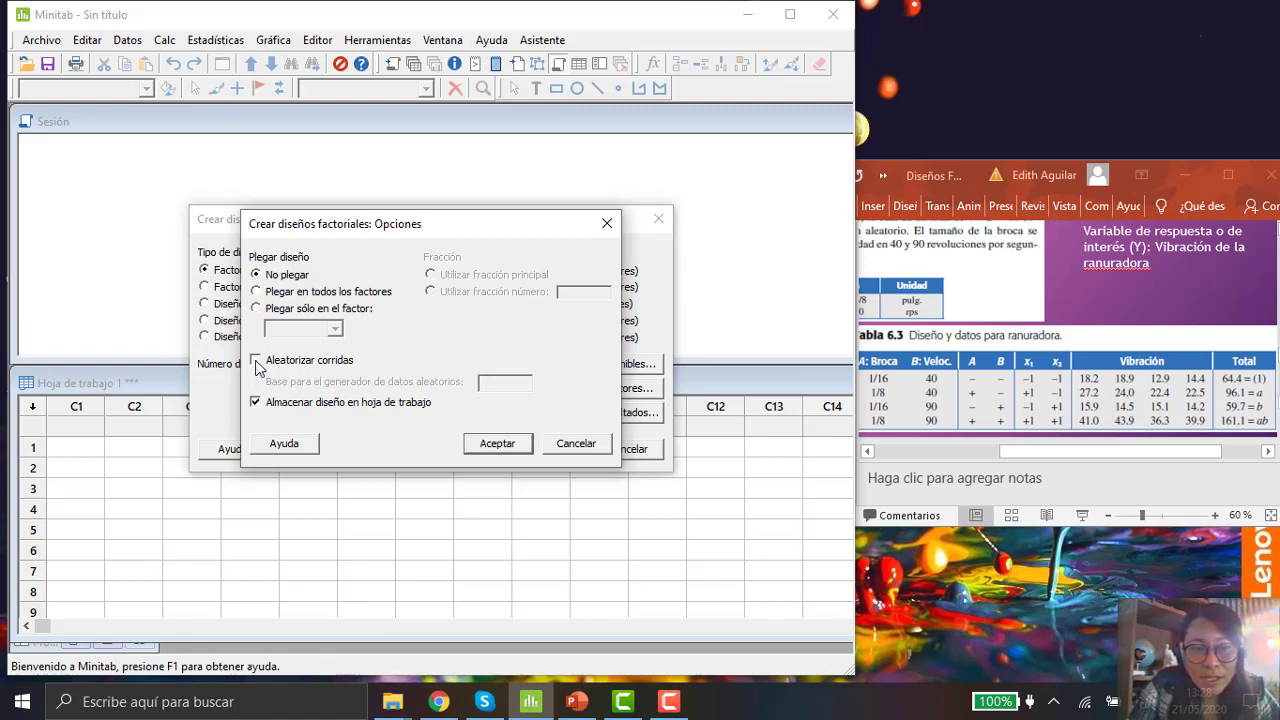
{"action": "left_click", "coordinate": [256, 361]}
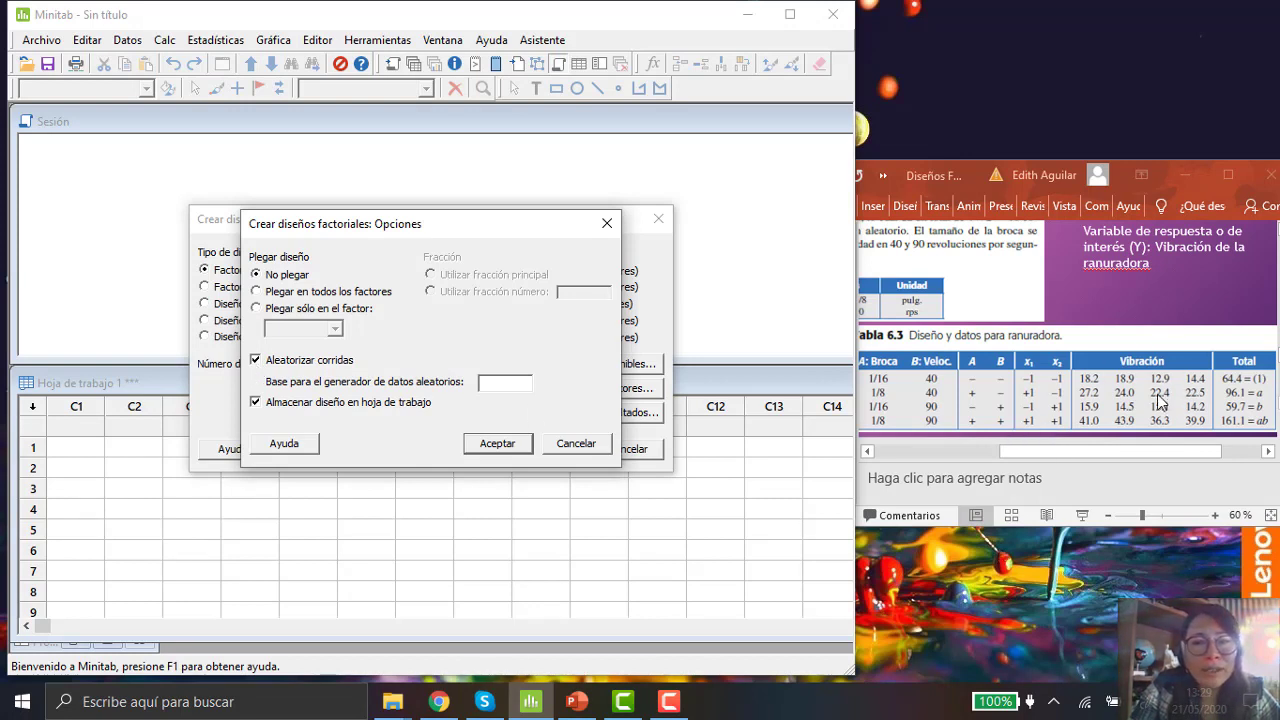
{"action": "left_click", "coordinate": [266, 364]}
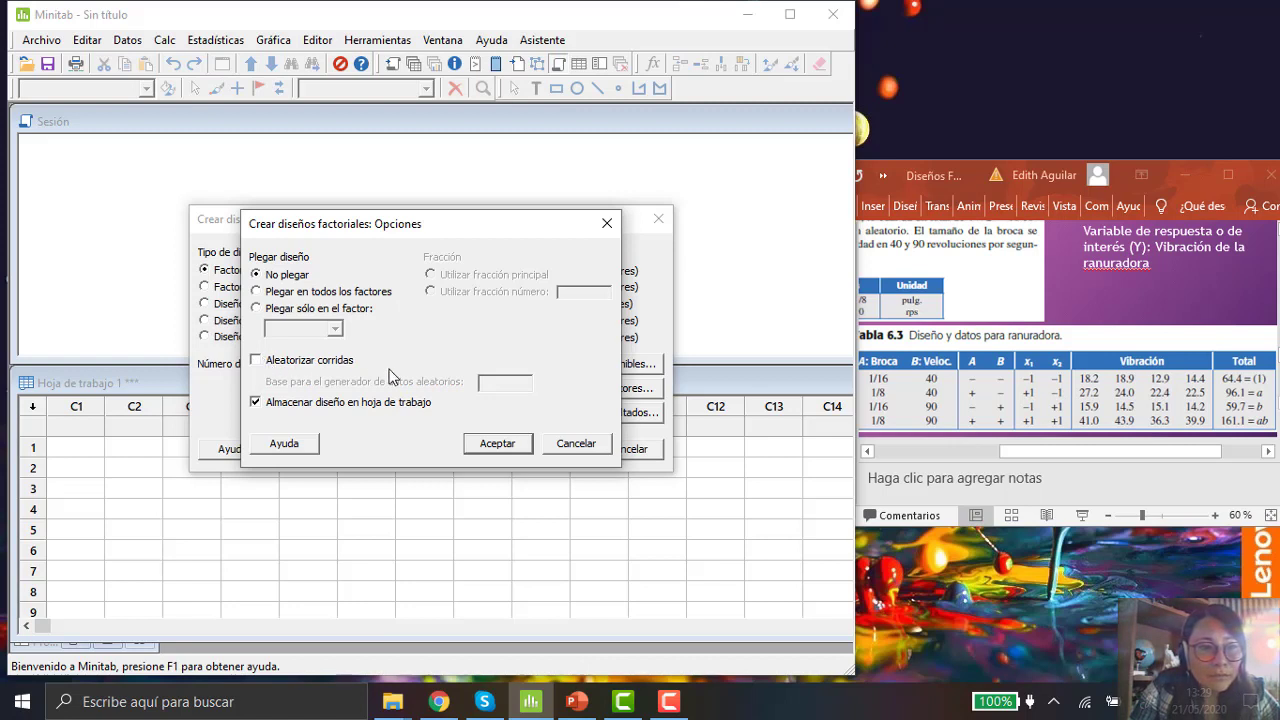
{"action": "left_click", "coordinate": [509, 447]}
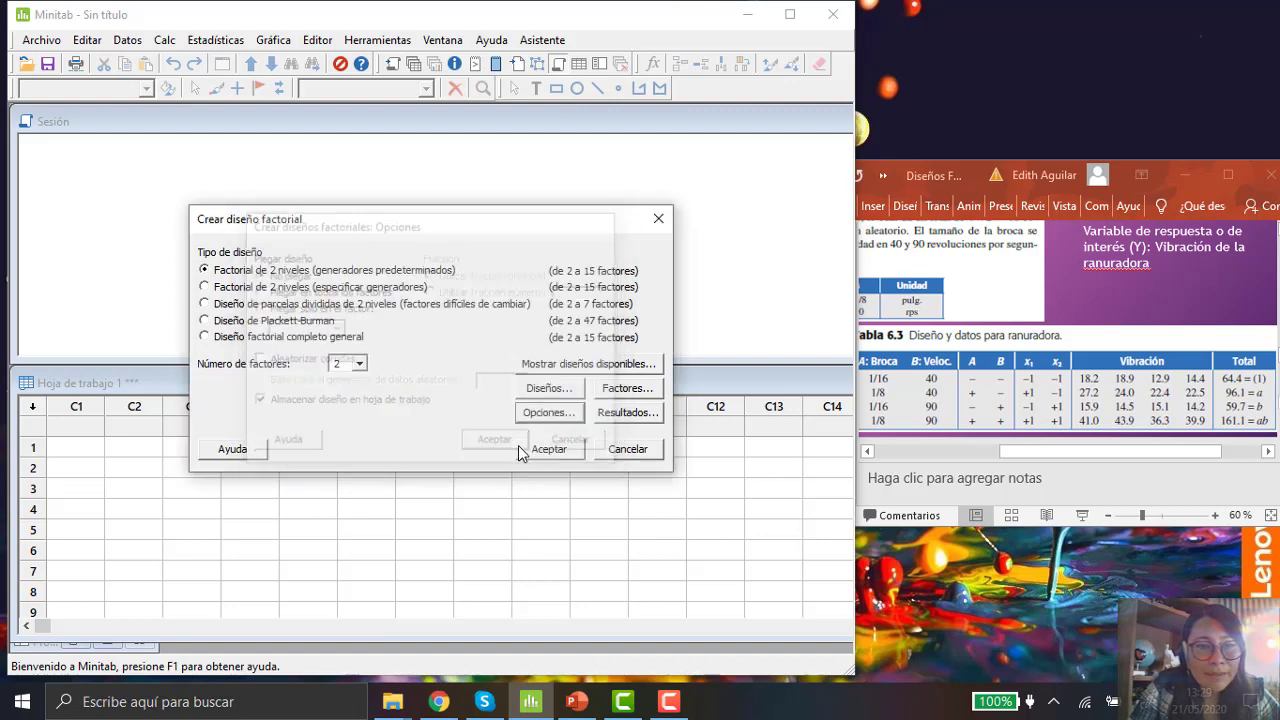
Step: Choose to print the summary, alias and design tables, then create the factorial design
{"action": "left_click", "coordinate": [638, 418]}
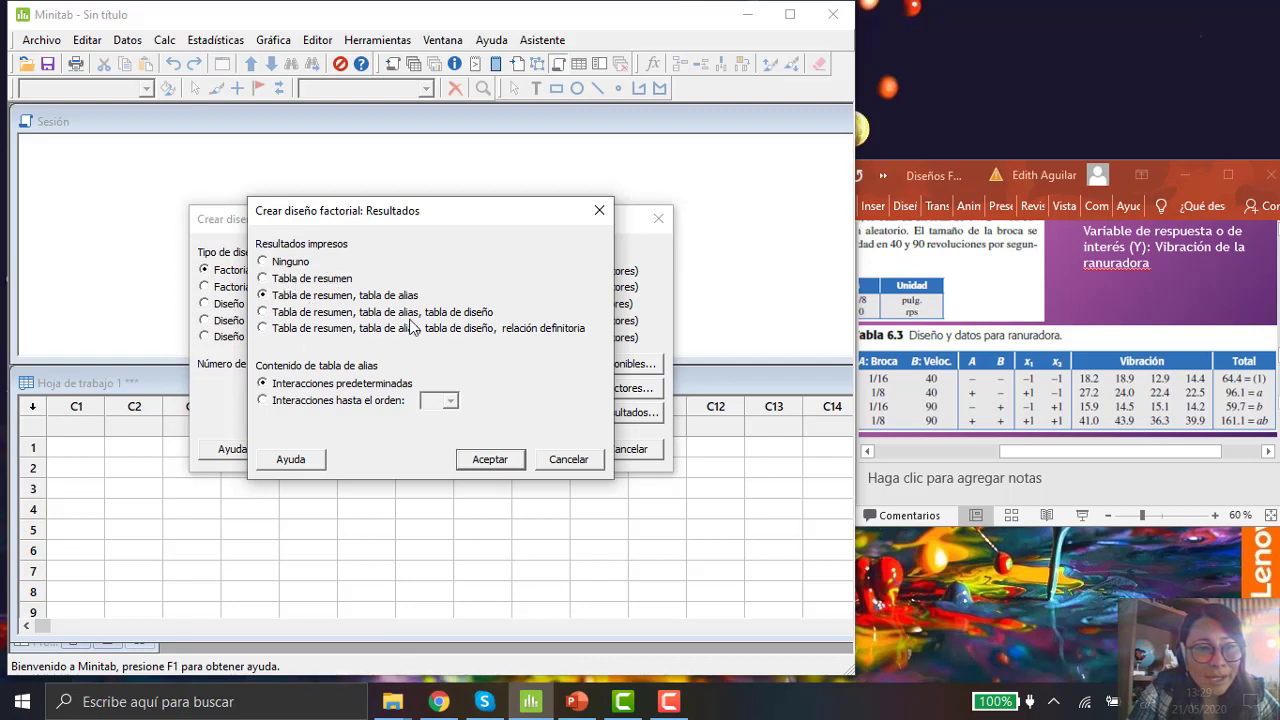
{"action": "left_click", "coordinate": [268, 314]}
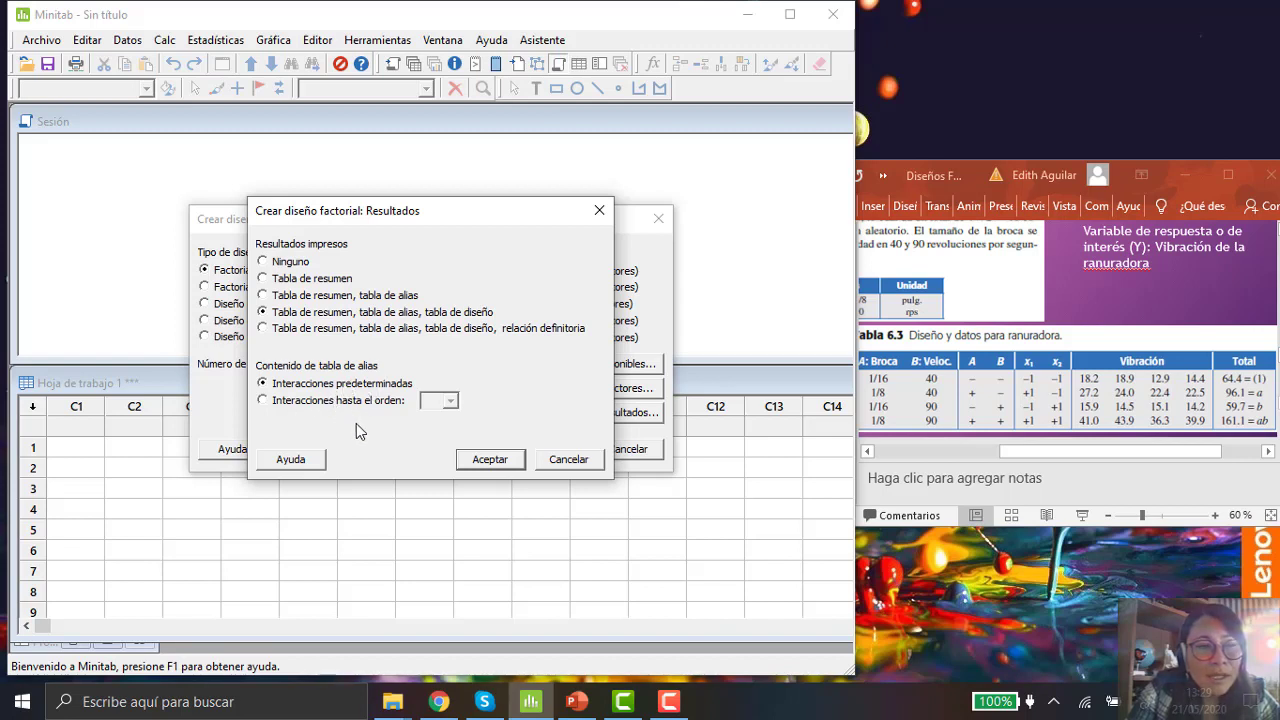
{"action": "left_click", "coordinate": [489, 461]}
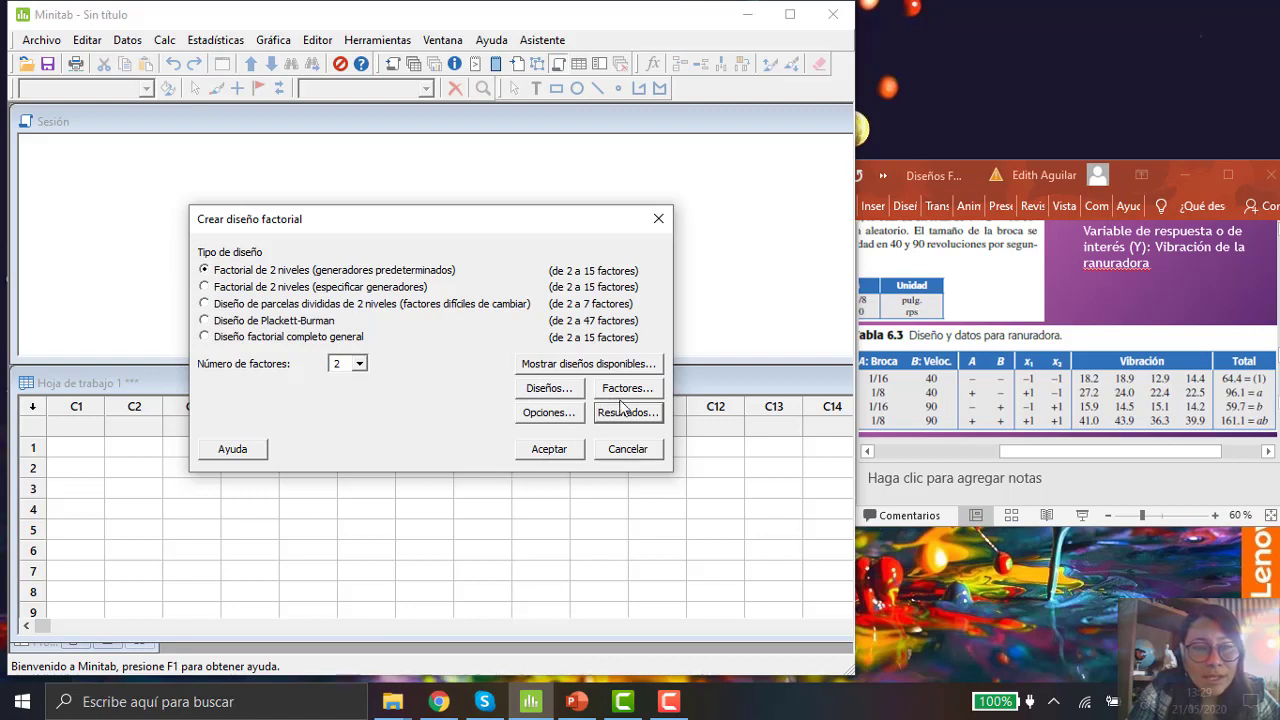
{"action": "left_click", "coordinate": [550, 449]}
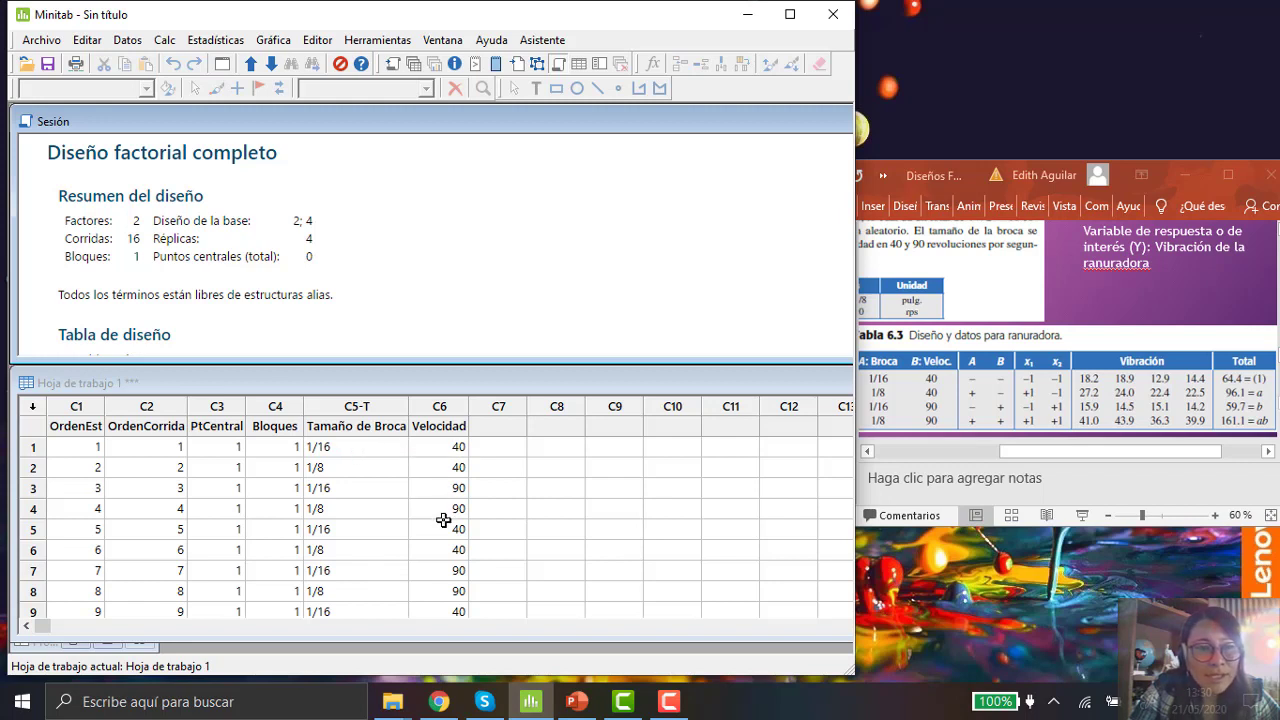
Step: Step down through the Tamaño de Broca column of the generated worksheet to review its runs
{"action": "left_click", "coordinate": [386, 446]}
{"action": "left_click", "coordinate": [386, 446]}
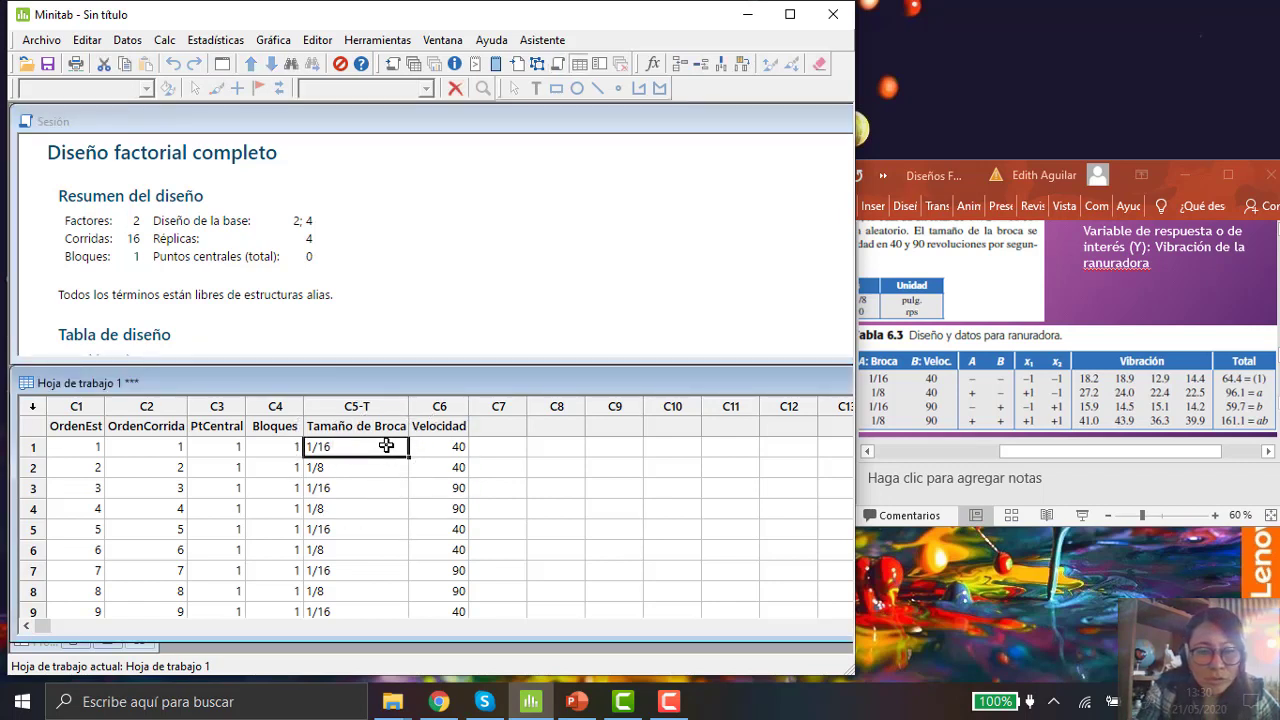
{"action": "key", "text": "Down"}
{"action": "left_click", "coordinate": [386, 446]}
{"action": "key", "text": "Right"}
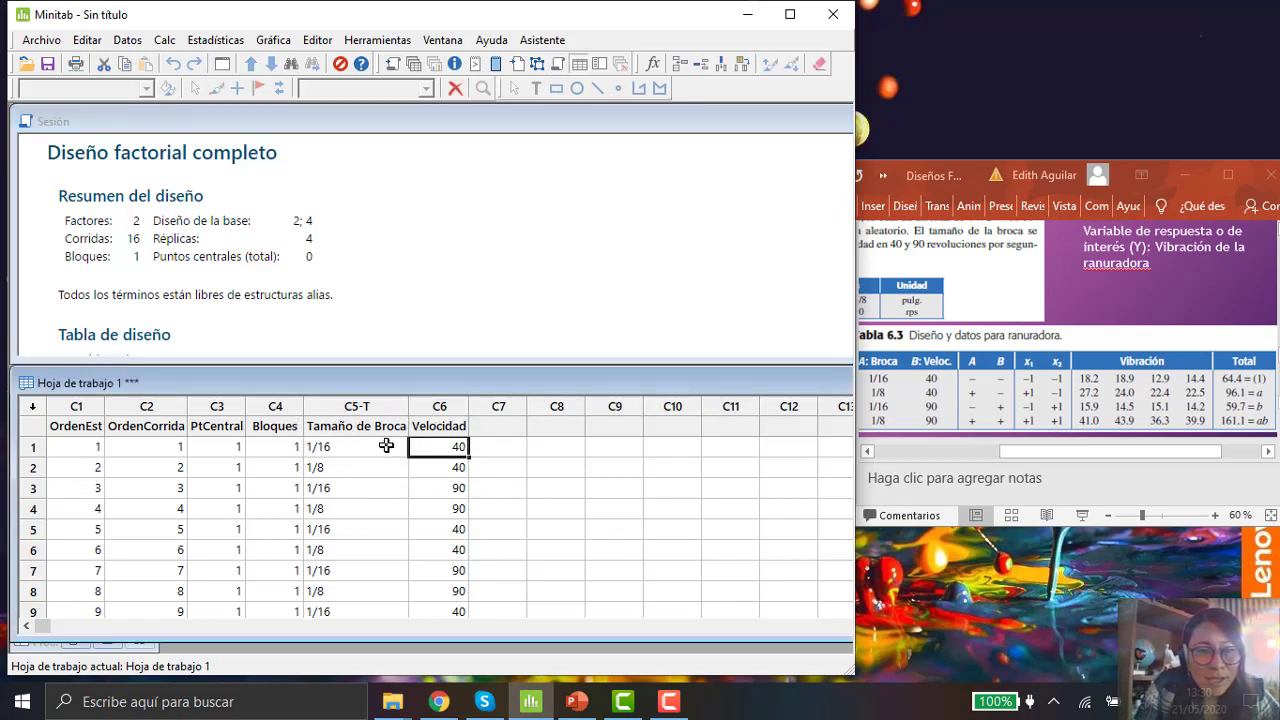
{"action": "left_click", "coordinate": [386, 446]}
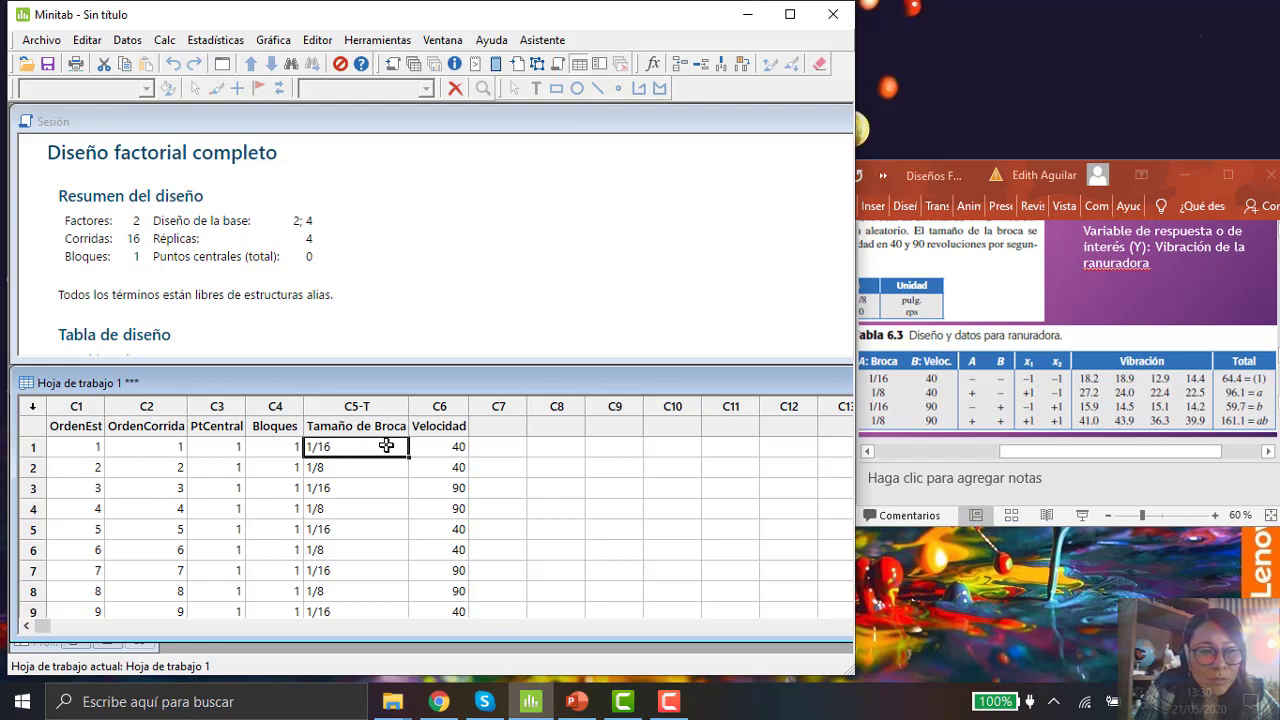
{"action": "key", "text": "Down"}
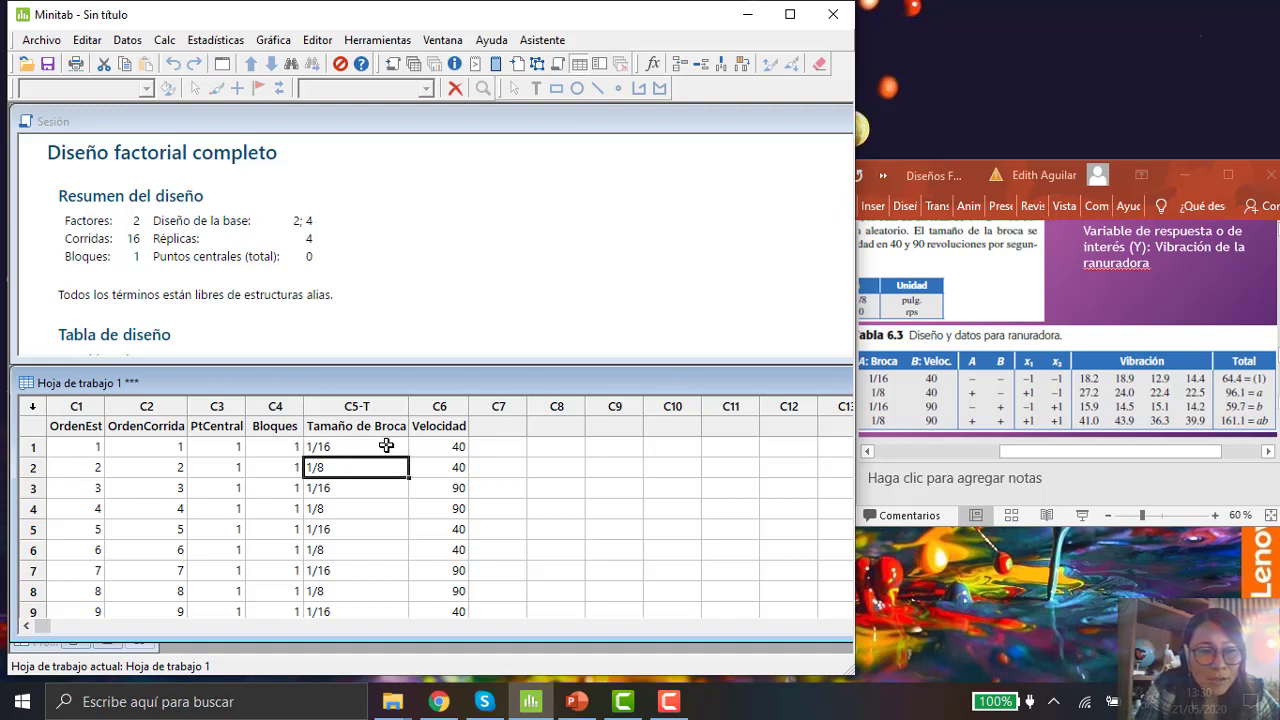
{"action": "key", "text": "Down"}
{"action": "key", "text": "Down"}
{"action": "key", "text": "Down"}
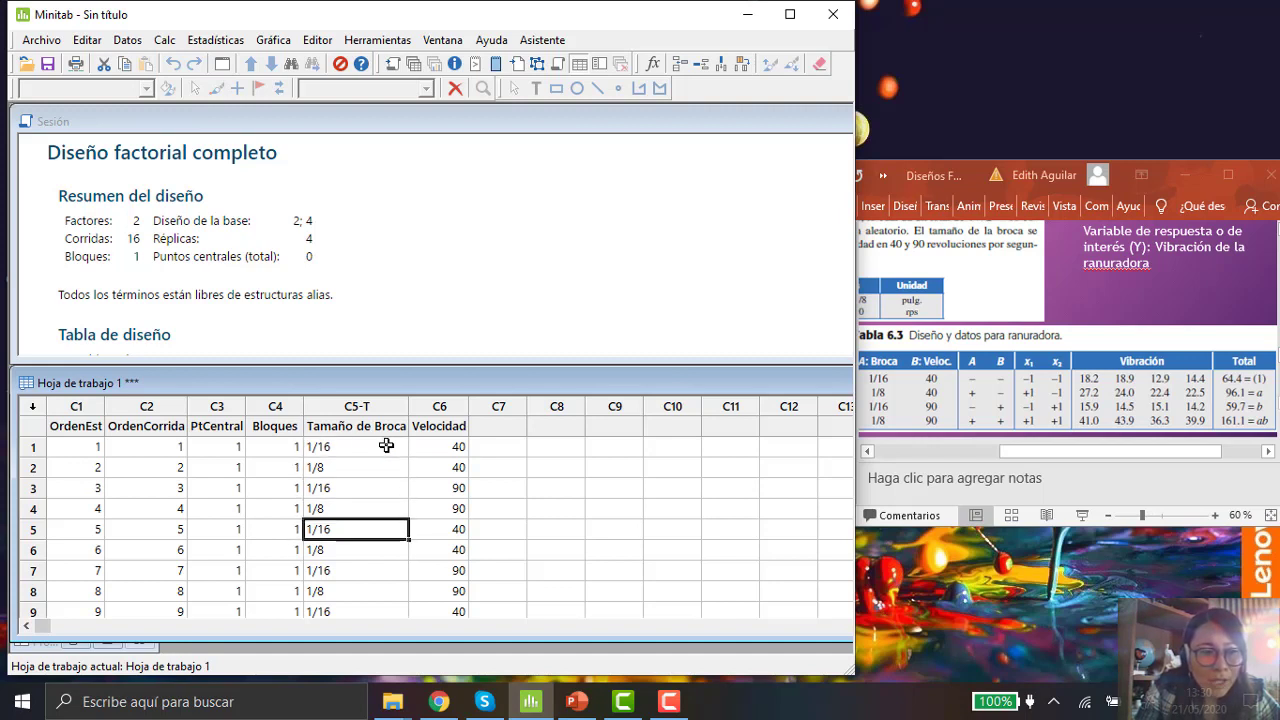
{"action": "key", "text": "Down"}
{"action": "key", "text": "Down"}
{"action": "key", "text": "Down"}
{"action": "key", "text": "Down"}
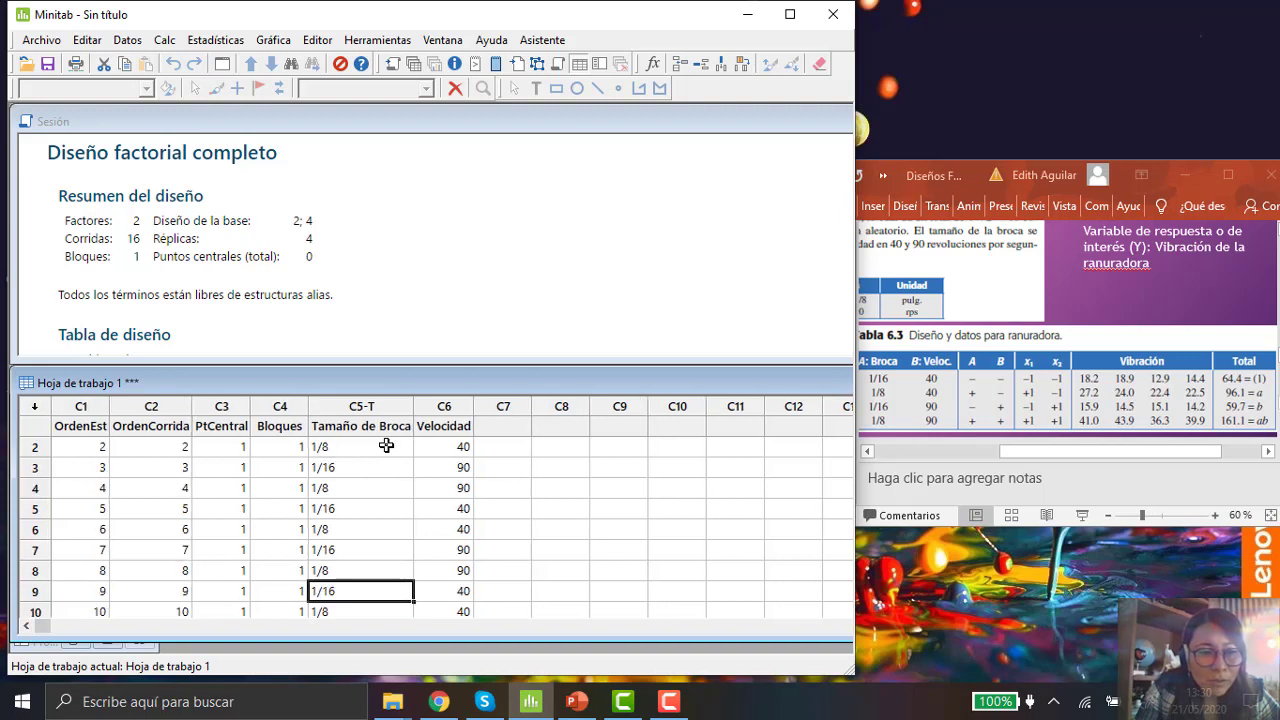
{"action": "key", "text": "Down"}
{"action": "key", "text": "Down"}
{"action": "key", "text": "Down"}
{"action": "key", "text": "Down"}
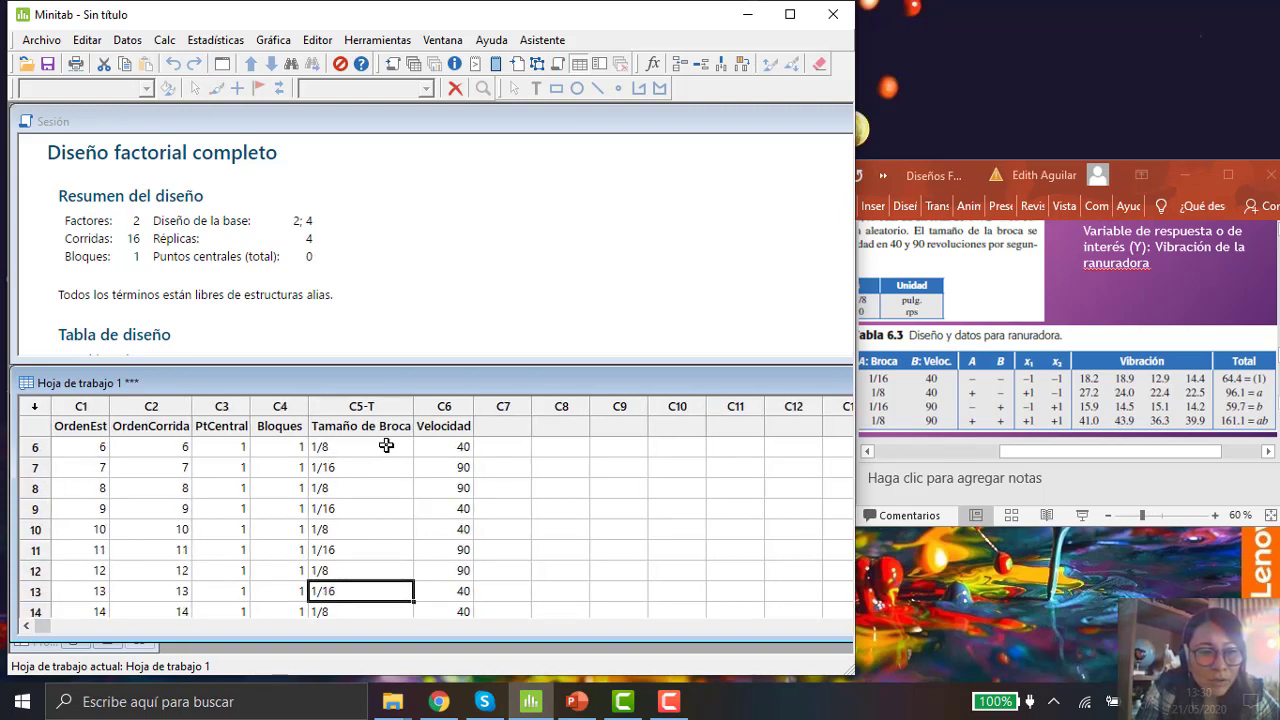
{"action": "key", "text": "Down"}
{"action": "key", "text": "Down"}
{"action": "key", "text": "Down"}
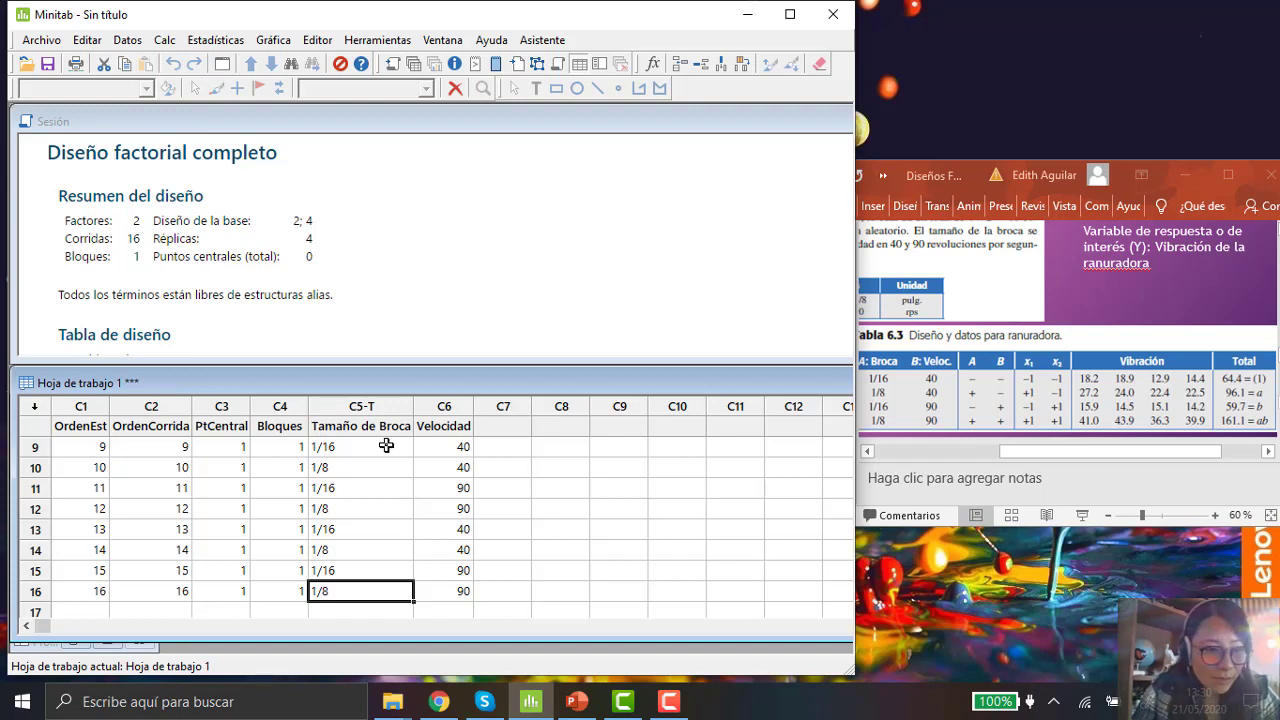
Step: Step through the Velocidad column of the generated worksheet to review the speed levels of all runs
{"action": "key", "text": "Right"}
{"action": "key", "text": "Up"}
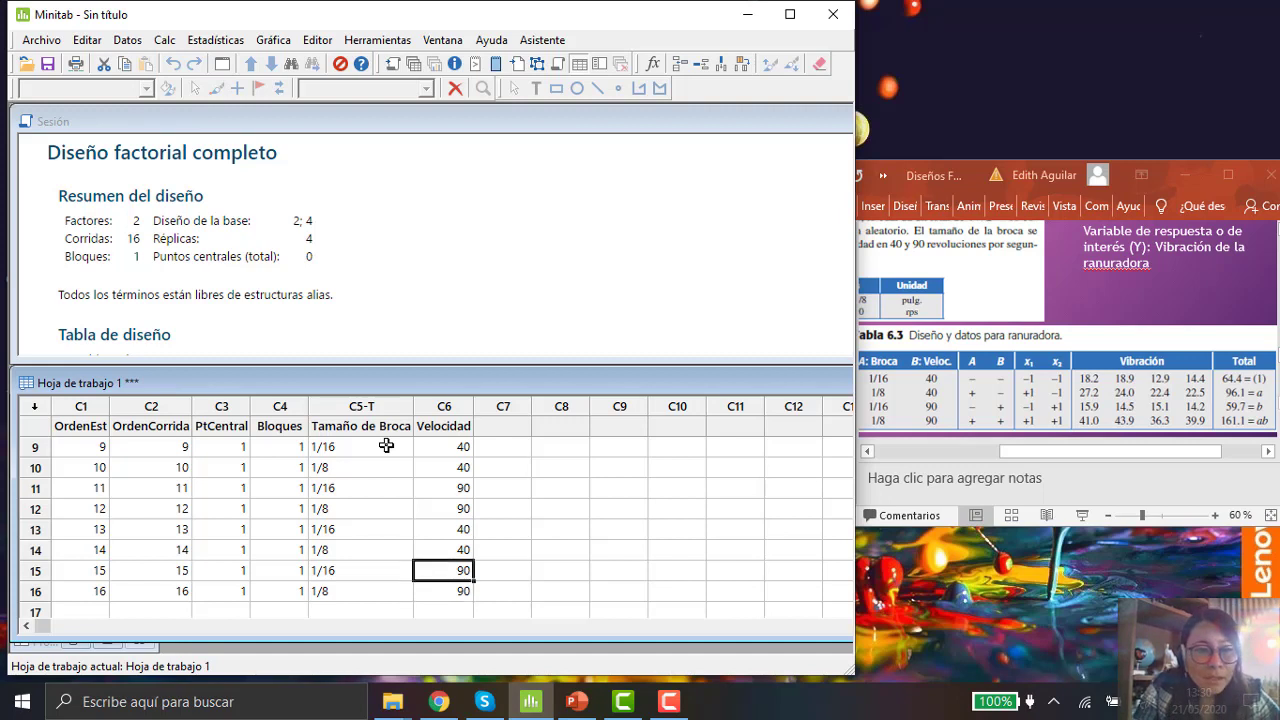
{"action": "key", "text": "Up"}
{"action": "key", "text": "Up"}
{"action": "key", "text": "Up"}
{"action": "key", "text": "Up"}
{"action": "key", "text": "Up"}
{"action": "key", "text": "Up"}
{"action": "key", "text": "Up"}
{"action": "key", "text": "Up"}
{"action": "key", "text": "Up"}
{"action": "key", "text": "Up"}
{"action": "key", "text": "Up"}
{"action": "key", "text": "Up"}
{"action": "key", "text": "Up"}
{"action": "key", "text": "Up"}
{"action": "key", "text": "Up"}
{"action": "key", "text": "Down"}
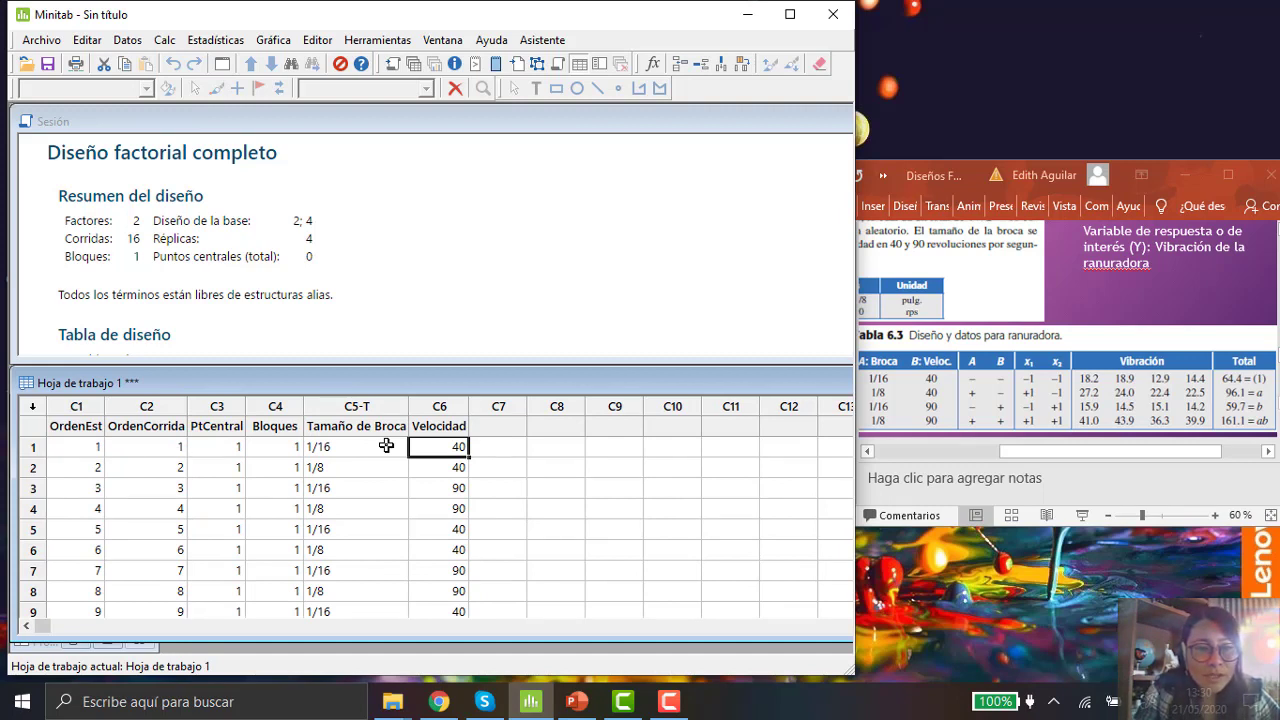
{"action": "key", "text": "Down"}
{"action": "key", "text": "Down"}
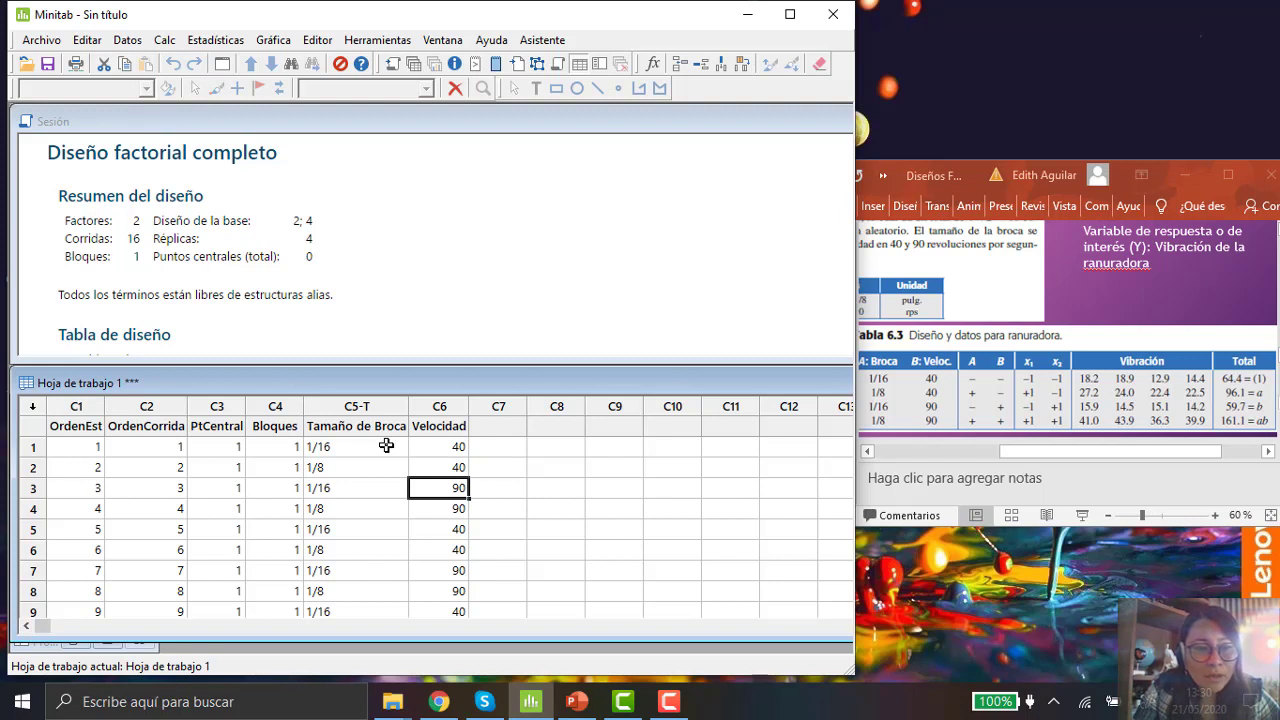
{"action": "key", "text": "Down"}
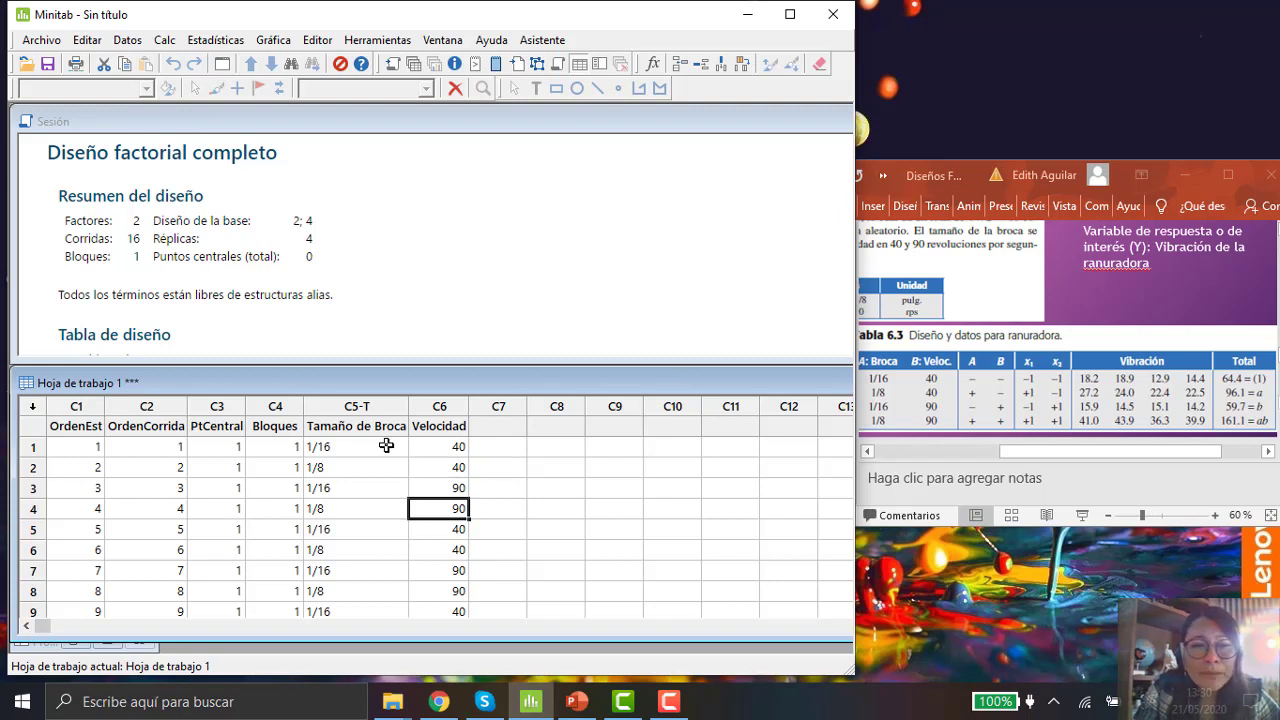
{"action": "key", "text": "Down"}
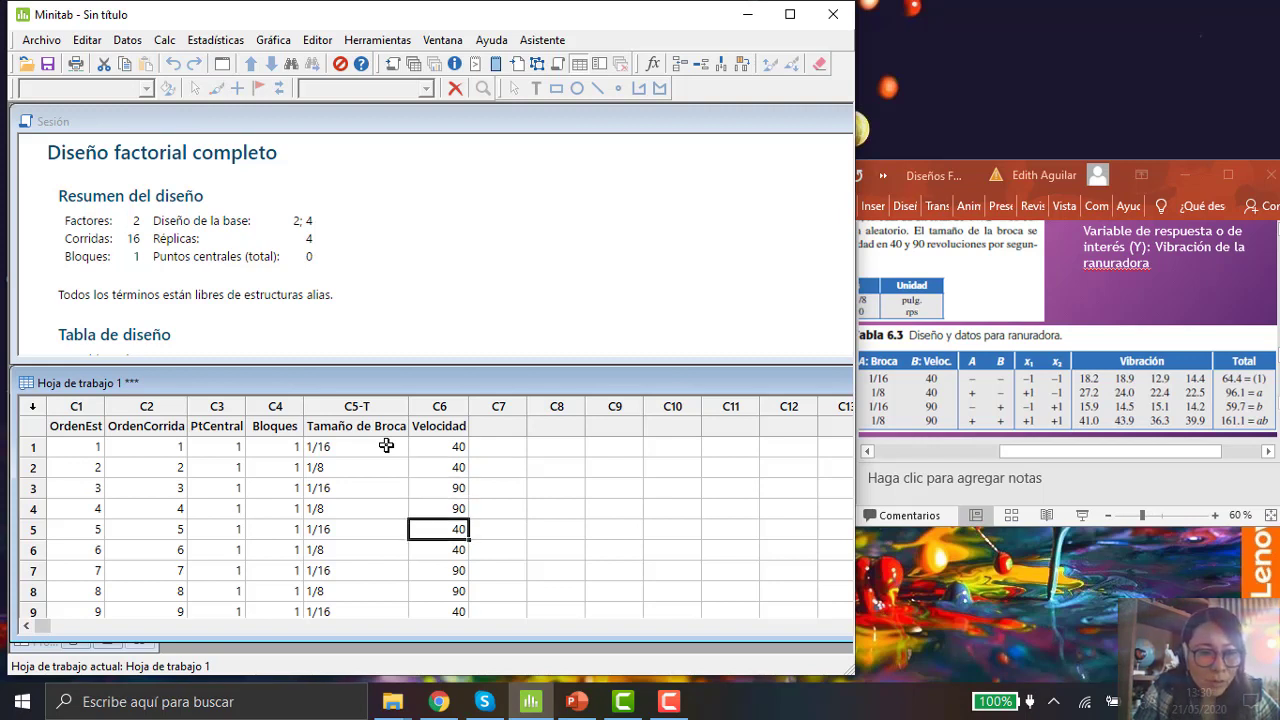
{"action": "key", "text": "Down"}
{"action": "key", "text": "Down"}
{"action": "key", "text": "Down"}
{"action": "key", "text": "Down"}
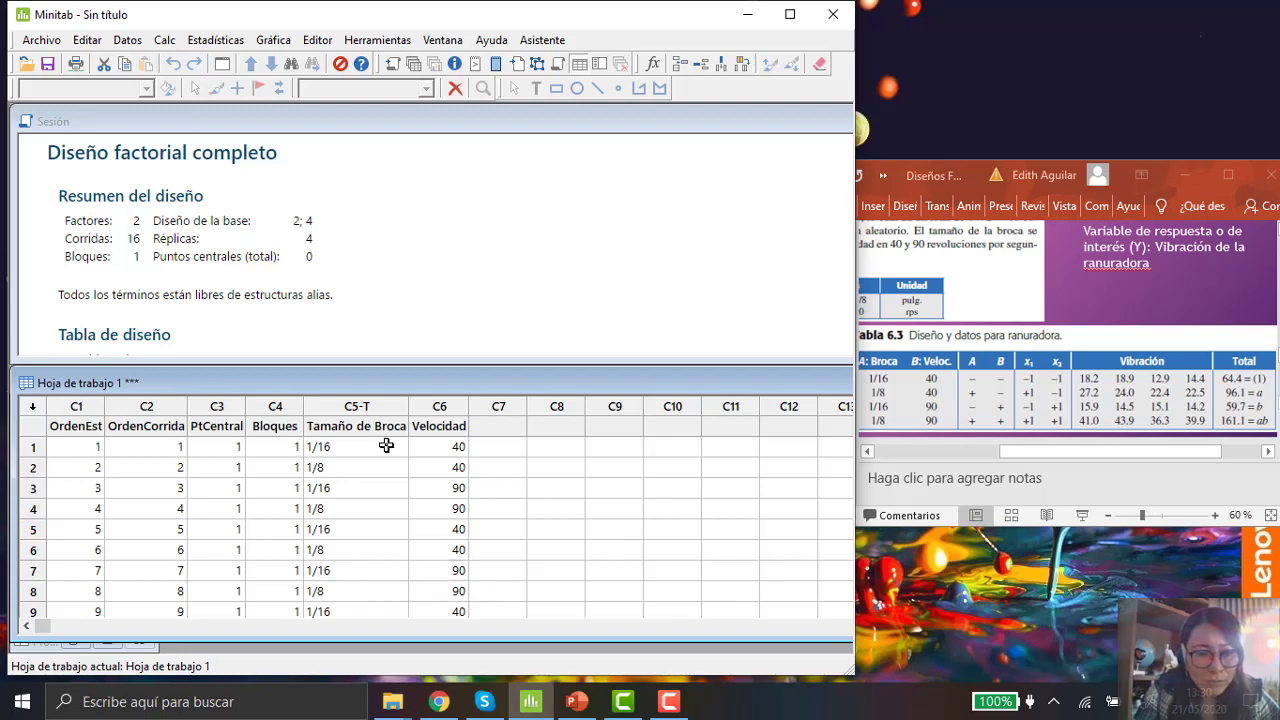
{"action": "key", "text": "Down"}
{"action": "key", "text": "Down"}
{"action": "key", "text": "Down"}
{"action": "key", "text": "Down"}
{"action": "key", "text": "Down"}
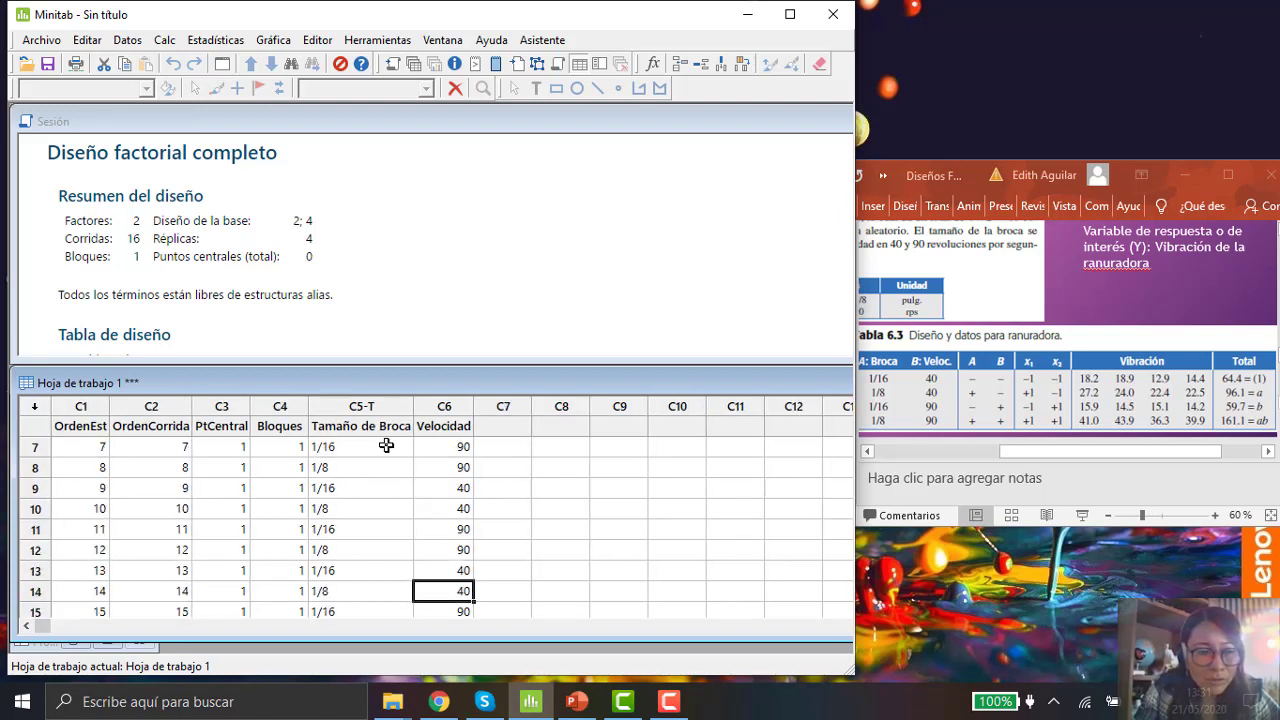
{"action": "key", "text": "Down"}
{"action": "key", "text": "Down"}
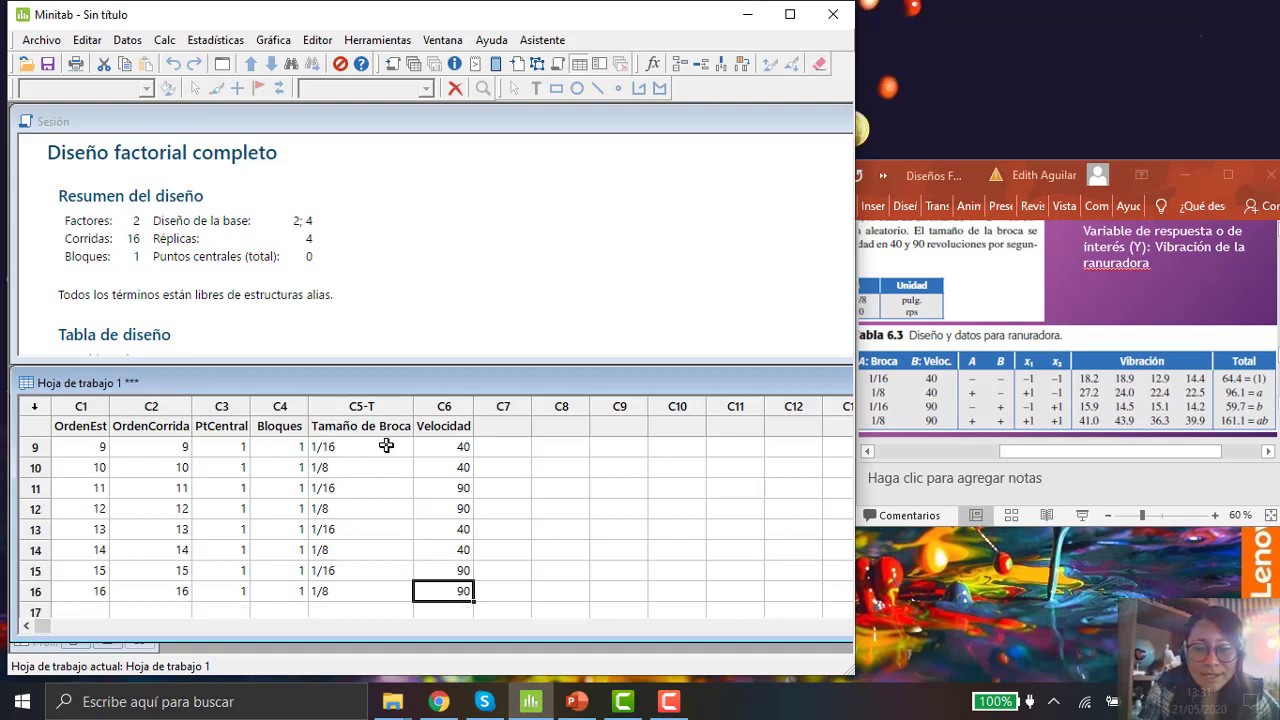
Step: Compare the drill size and speed of the first worksheet runs against the book's design table
{"action": "key", "text": "Up"}
{"action": "key", "text": "Up"}
{"action": "key", "text": "Up"}
{"action": "key", "text": "Up"}
{"action": "key", "text": "Up"}
{"action": "key", "text": "Up"}
{"action": "key", "text": "Up"}
{"action": "key", "text": "Up"}
{"action": "key", "text": "Up"}
{"action": "key", "text": "Up"}
{"action": "key", "text": "Up"}
{"action": "key", "text": "Up"}
{"action": "key", "text": "Up"}
{"action": "key", "text": "Up"}
{"action": "key", "text": "Up"}
{"action": "key", "text": "Up"}
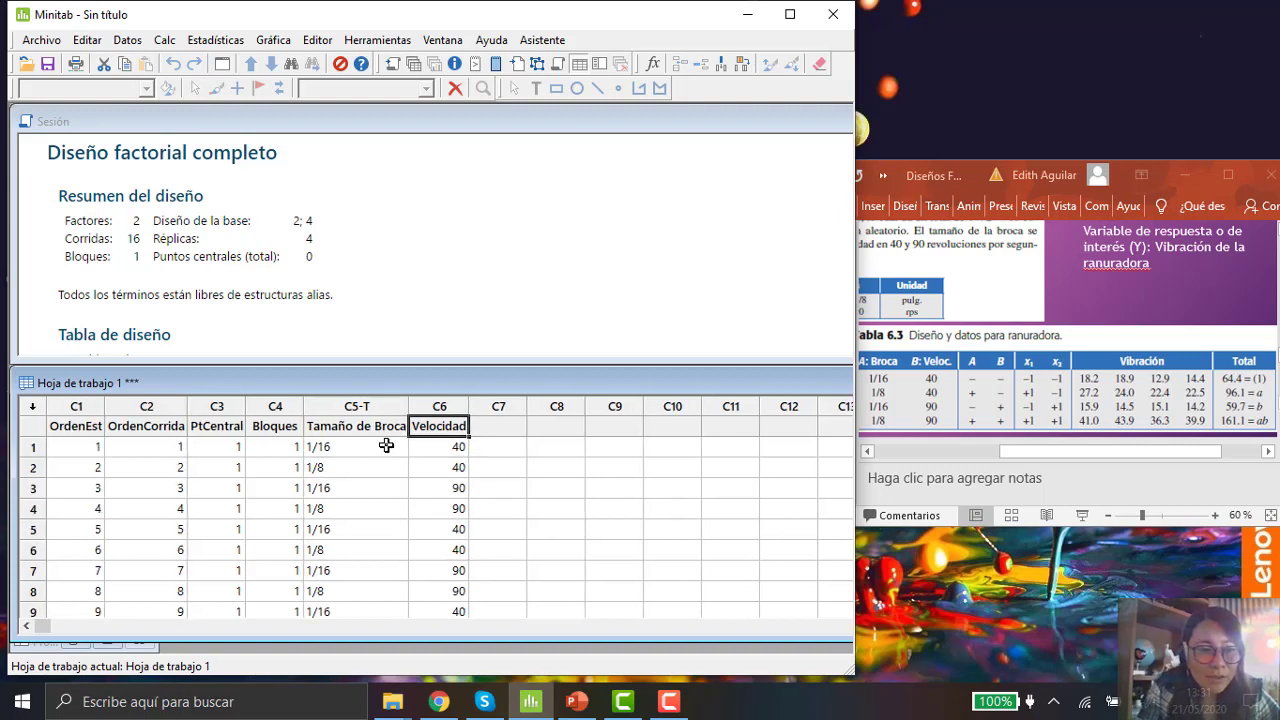
{"action": "left_click", "coordinate": [386, 446]}
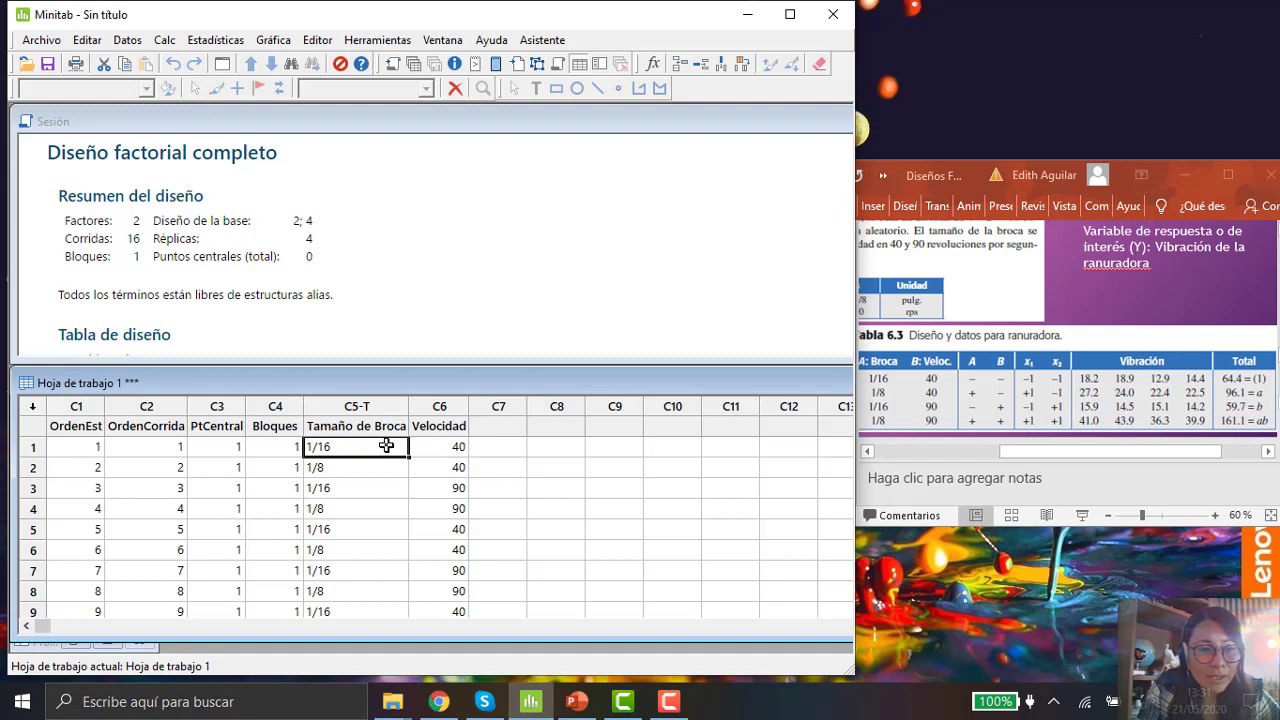
{"action": "key", "text": "Right"}
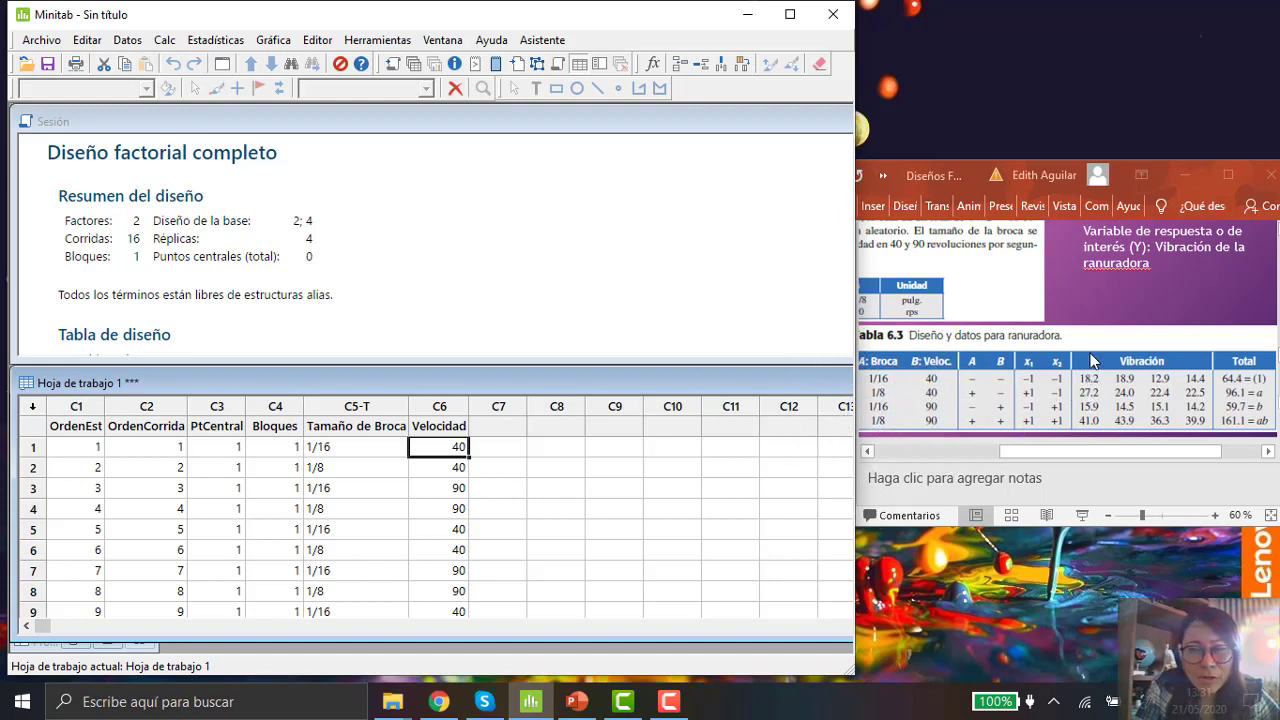
{"action": "left_click", "coordinate": [379, 445]}
{"action": "key", "text": "Tab"}
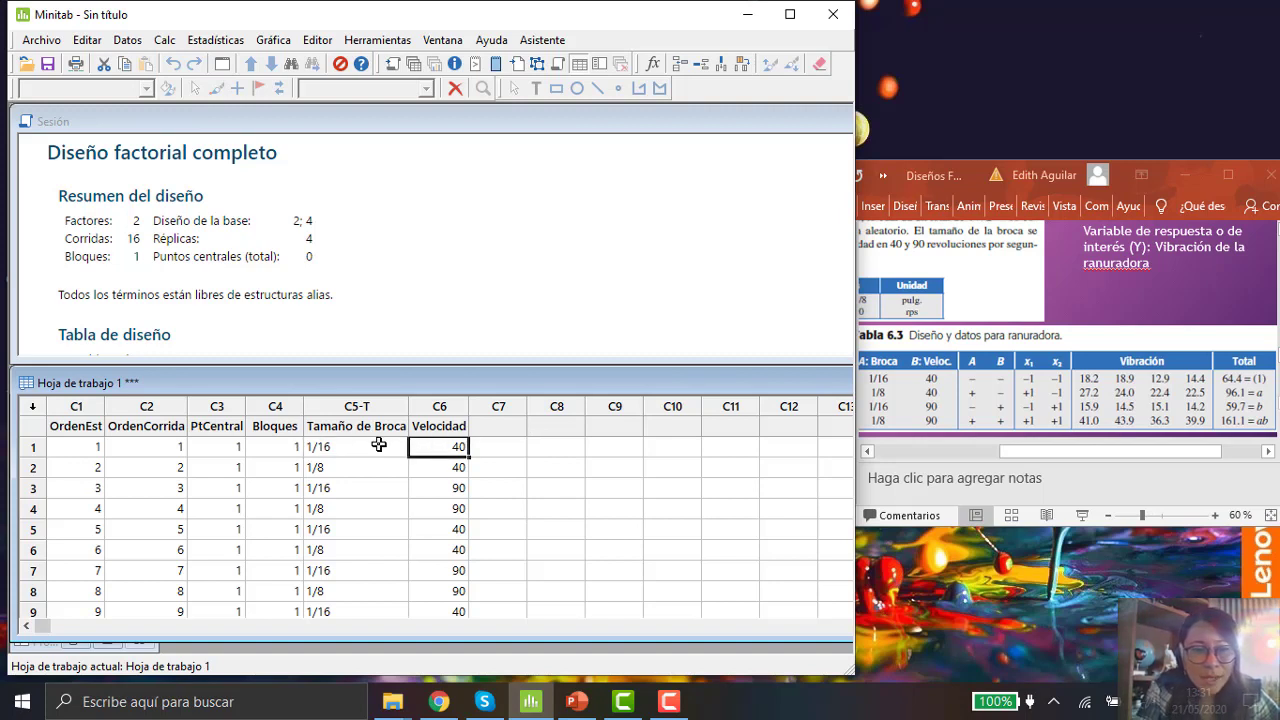
{"action": "key", "text": "ctrl"}
{"action": "key", "text": "ctrl"}
{"action": "key", "text": "ctrl"}
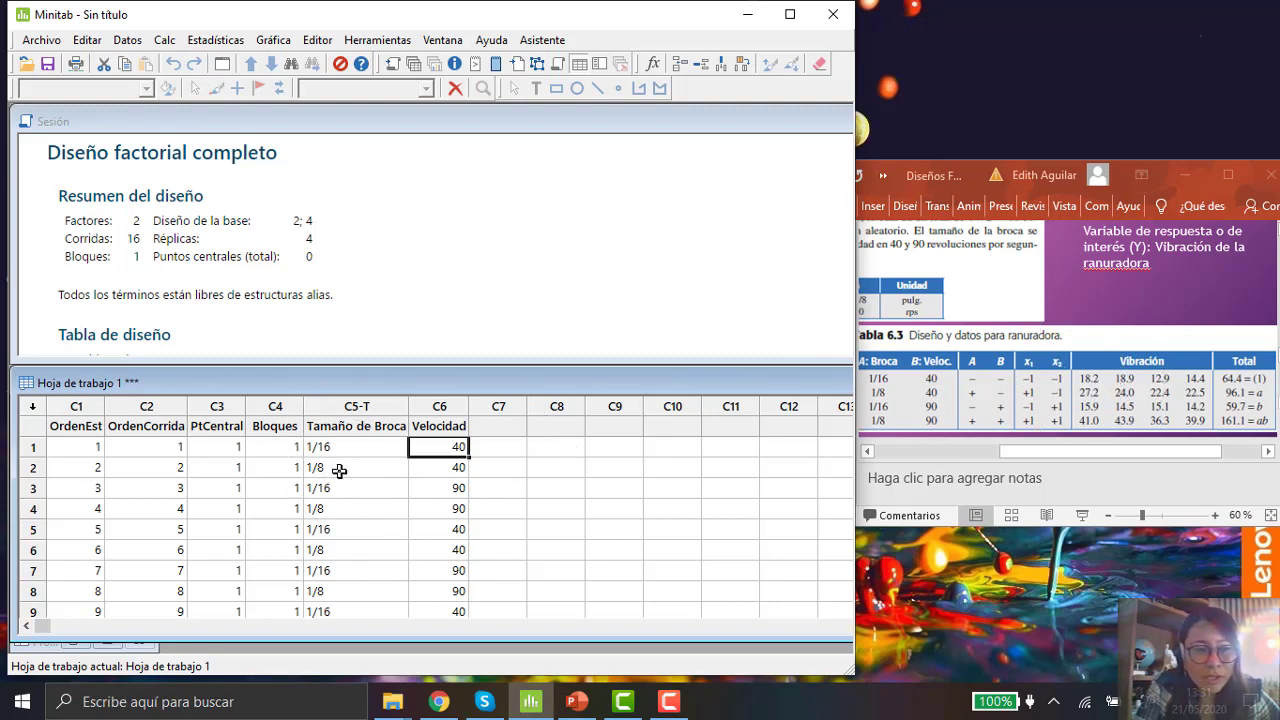
{"action": "left_click_drag", "start_coordinate": [339, 471], "coordinate": [409, 474]}
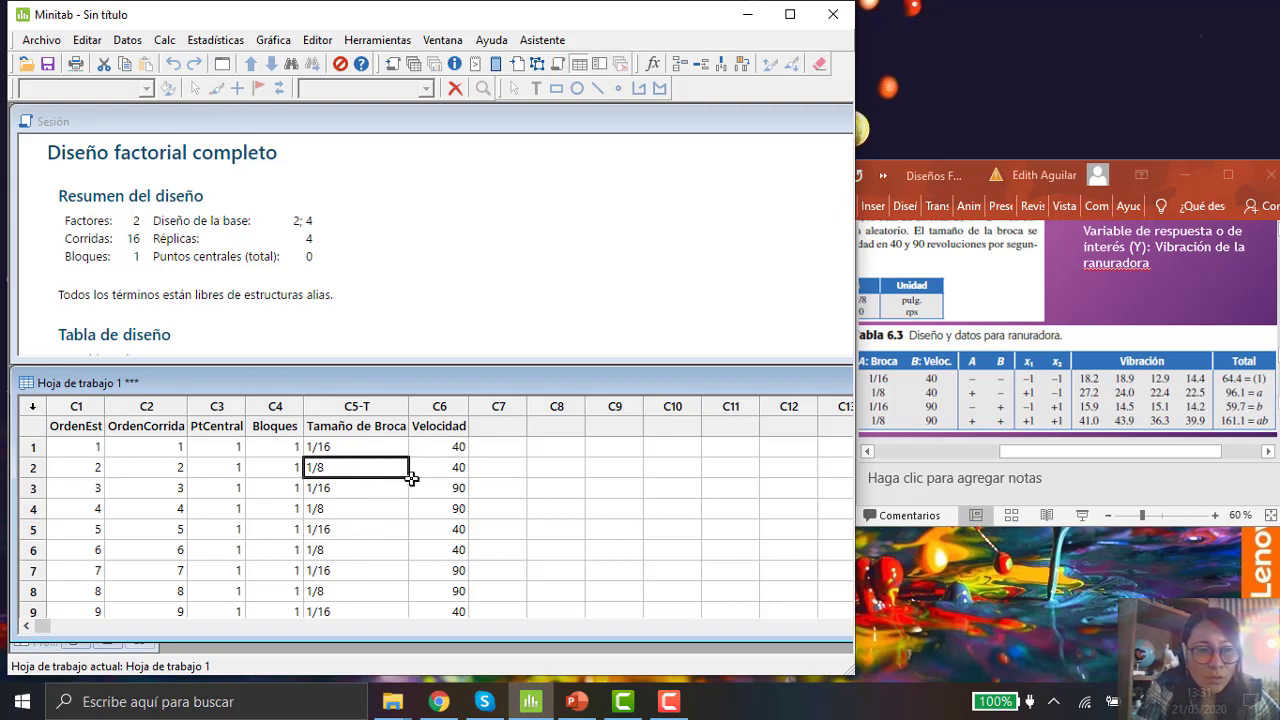
{"action": "left_click", "coordinate": [448, 467]}
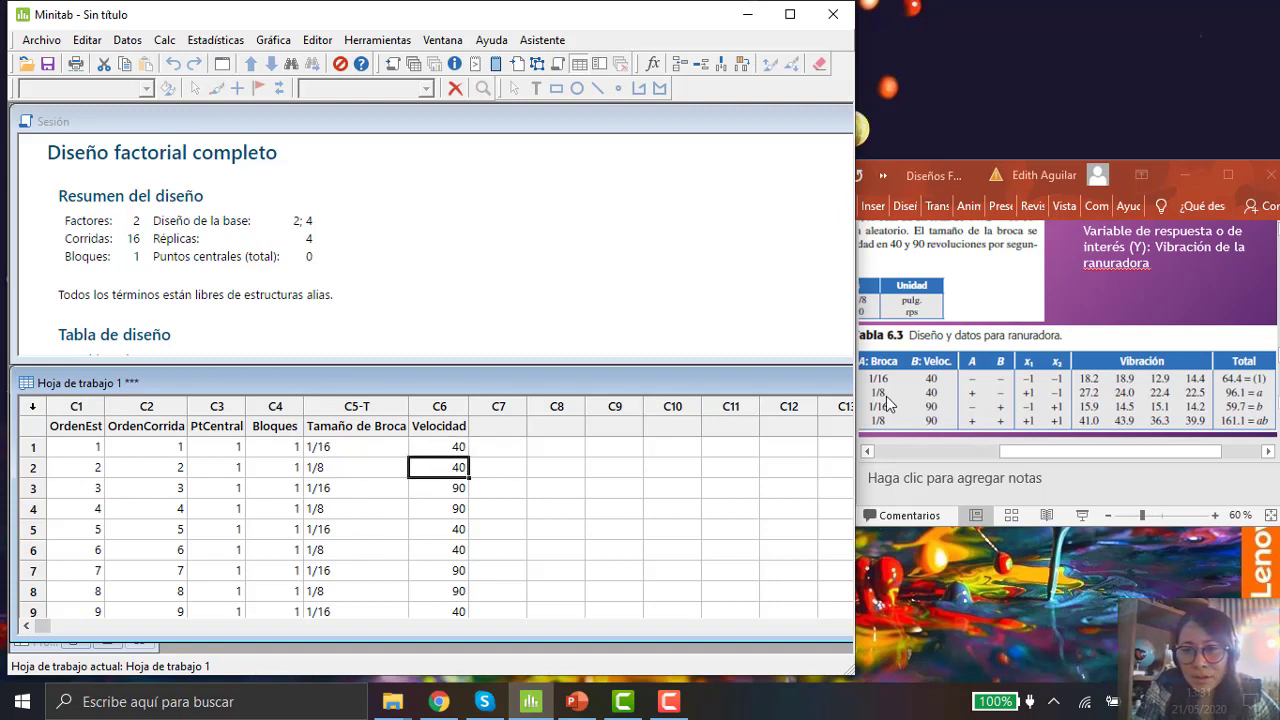
{"action": "key", "text": "ctrl"}
{"action": "key", "text": "ctrl"}
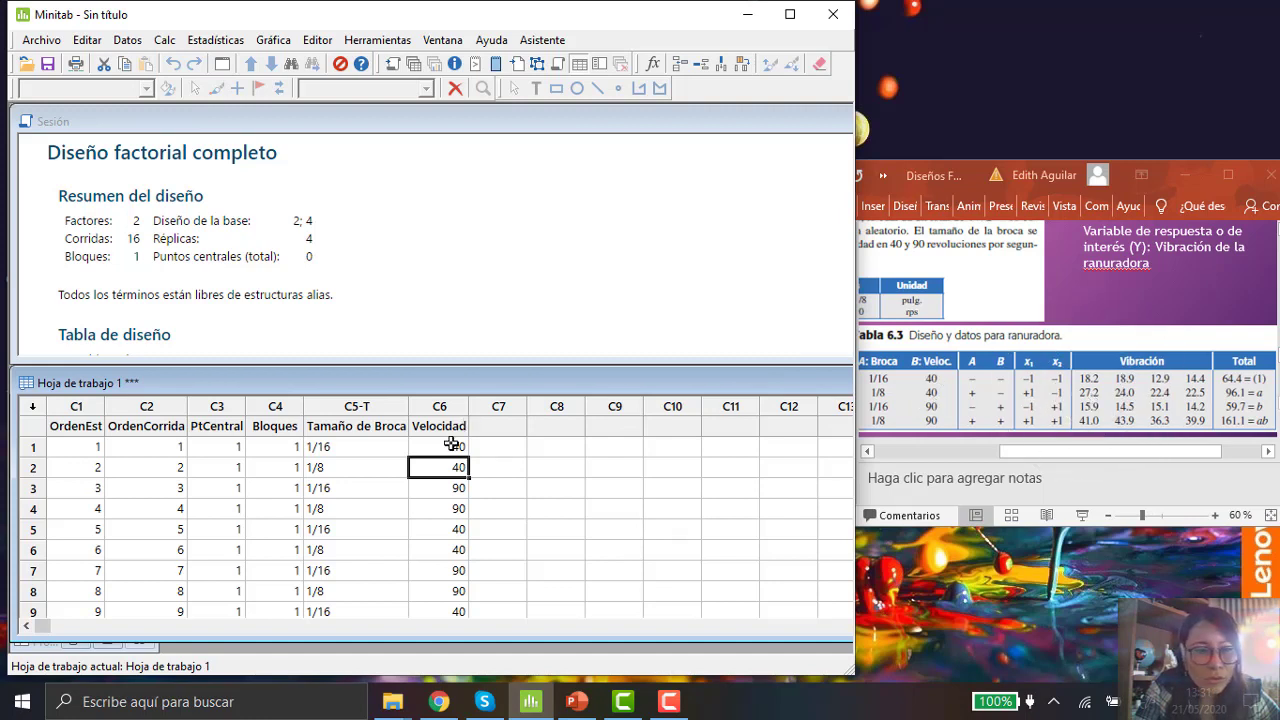
{"action": "left_click", "coordinate": [360, 491]}
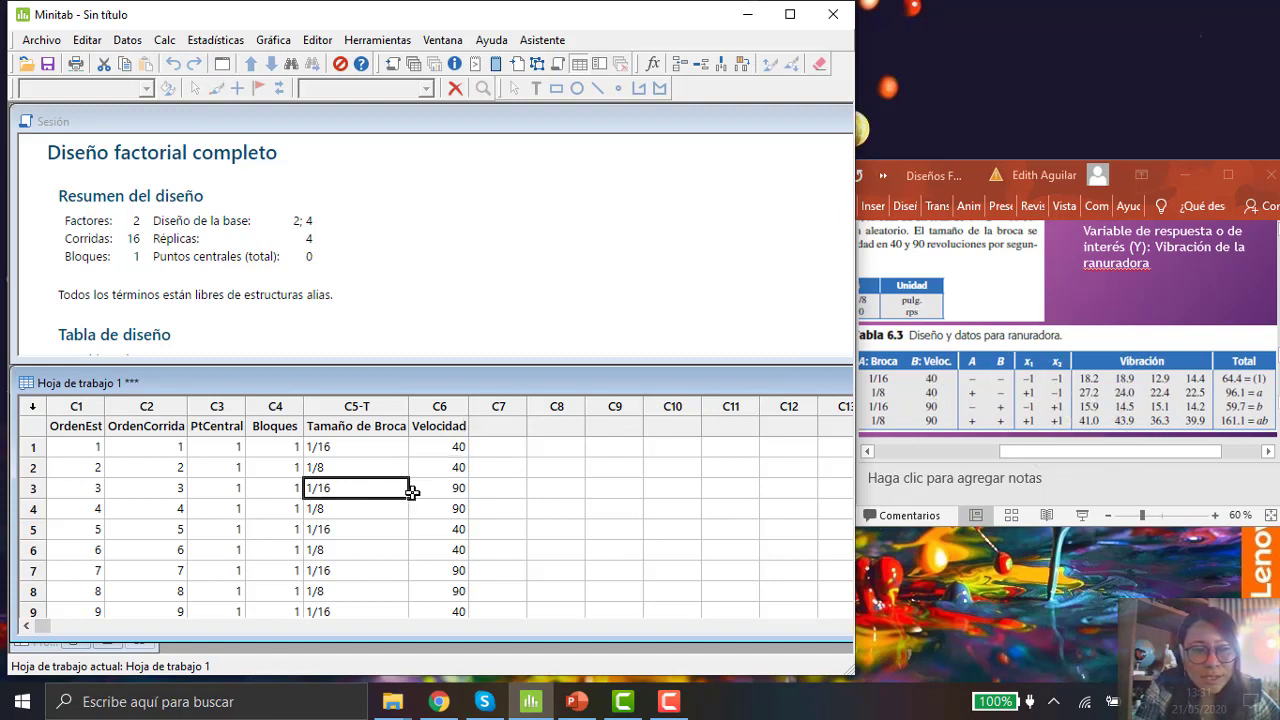
{"action": "left_click", "coordinate": [450, 490]}
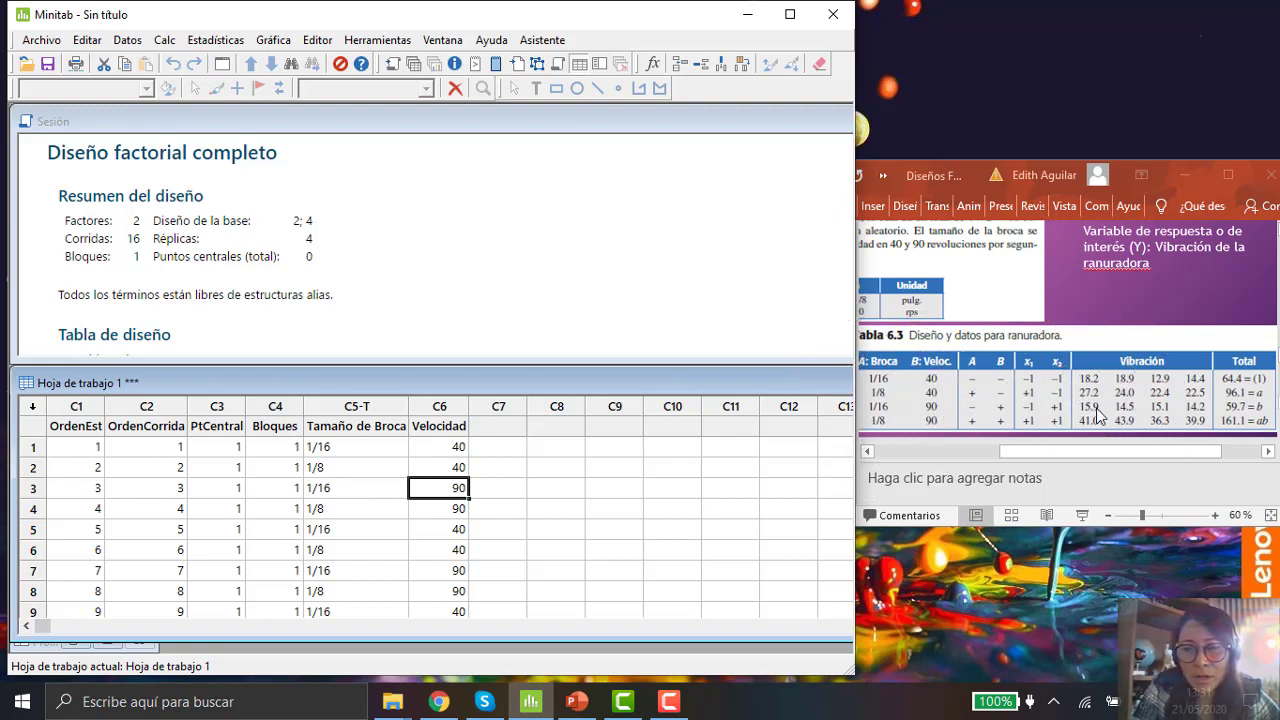
{"action": "left_click", "coordinate": [335, 507]}
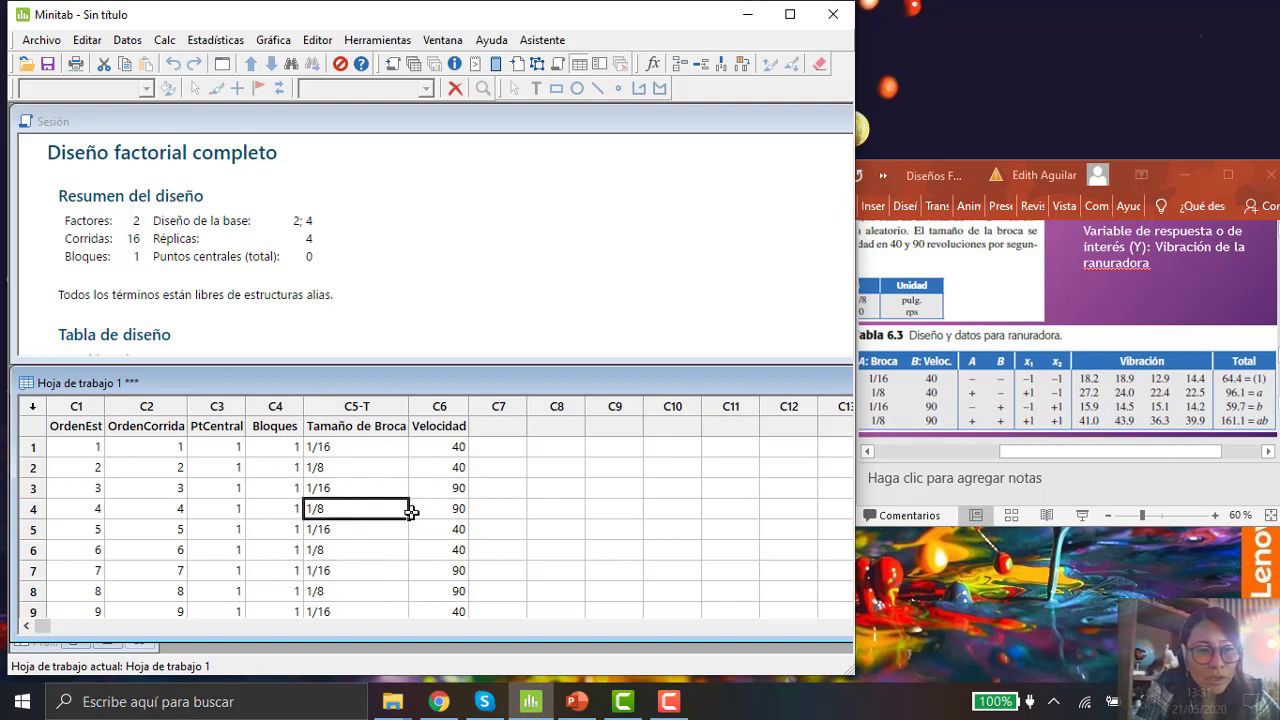
{"action": "left_click", "coordinate": [445, 510]}
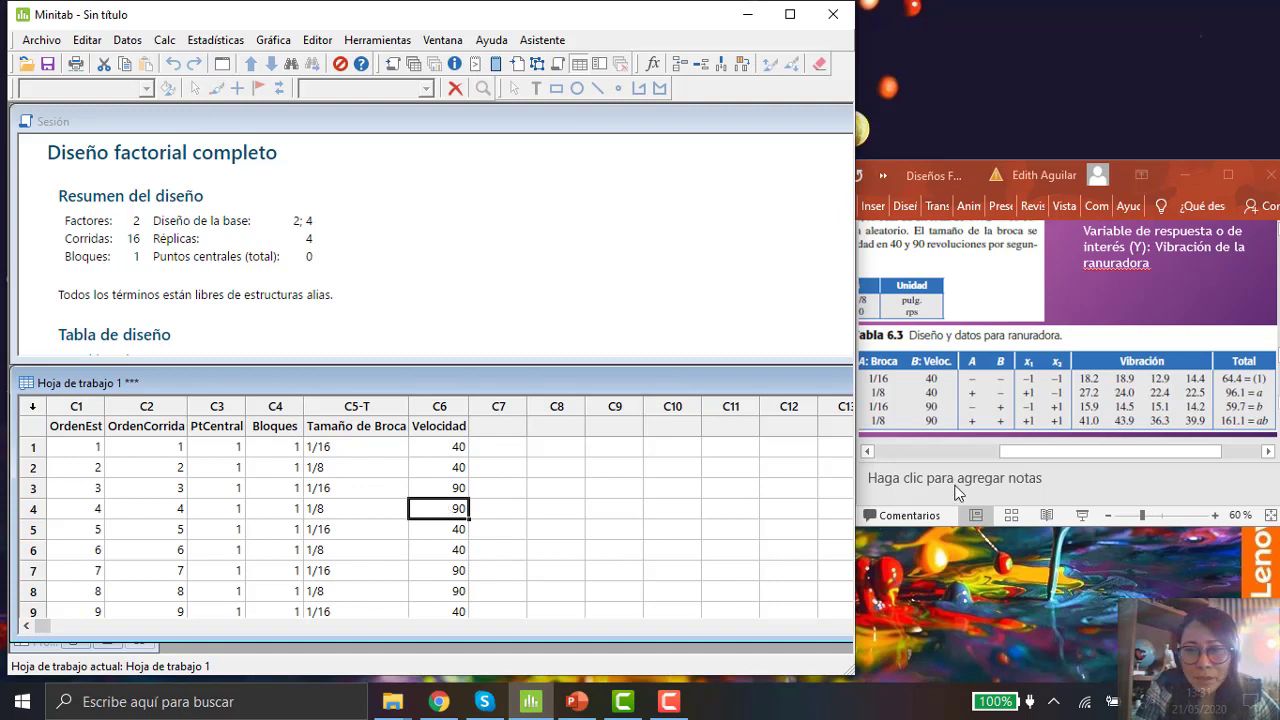
Step: Check the slide's data table and step through the Velocidad cells of the first runs again
{"action": "left_click", "coordinate": [889, 426]}
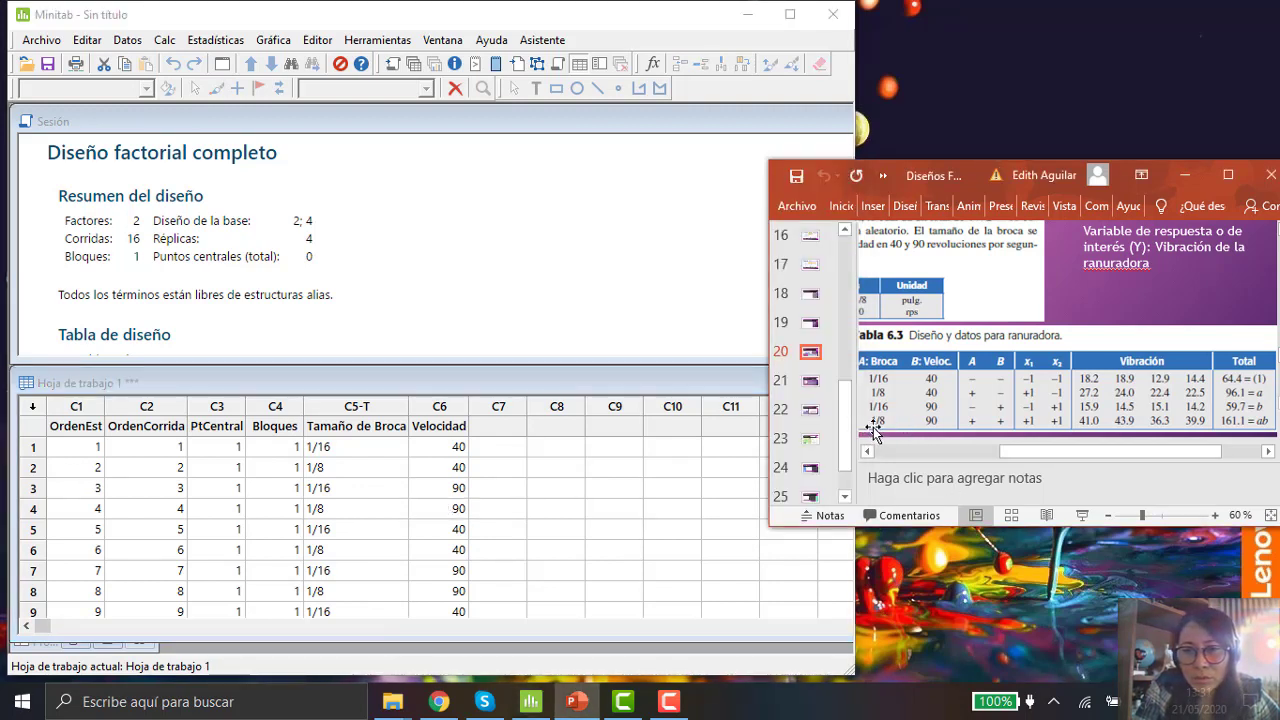
{"action": "key", "text": "ctrl"}
{"action": "key", "text": "ctrl"}
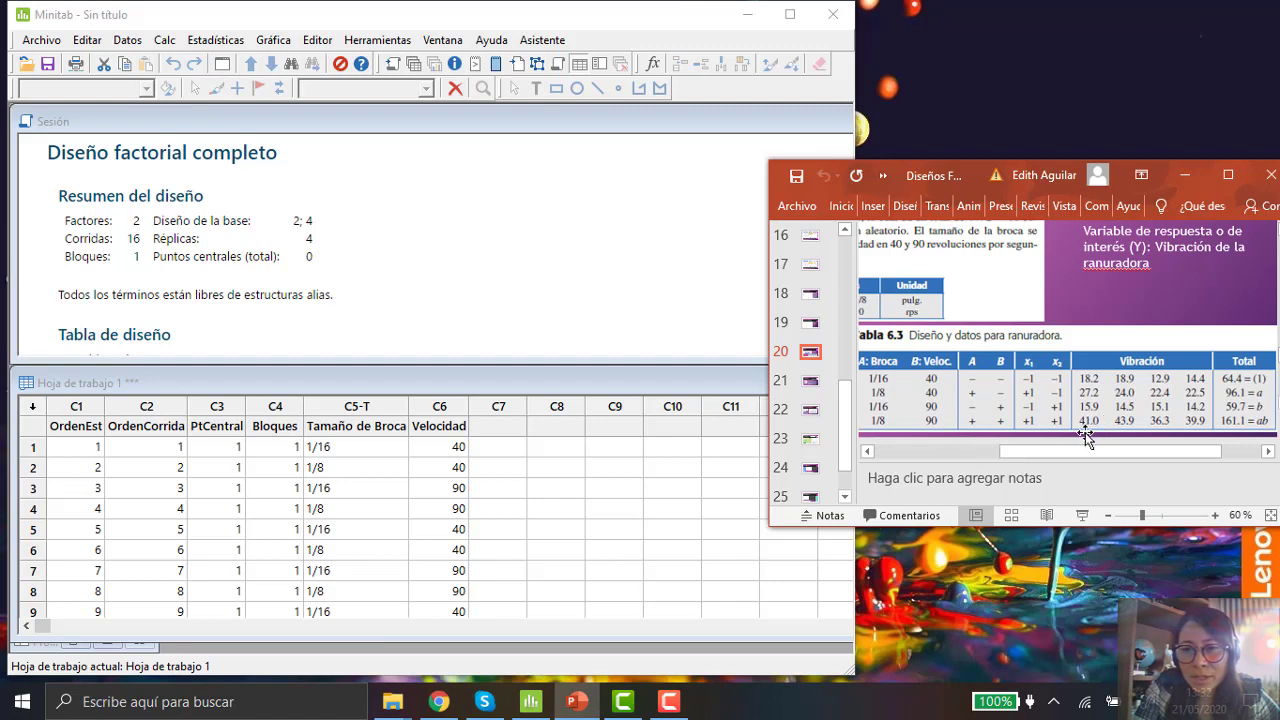
{"action": "left_click", "coordinate": [440, 609]}
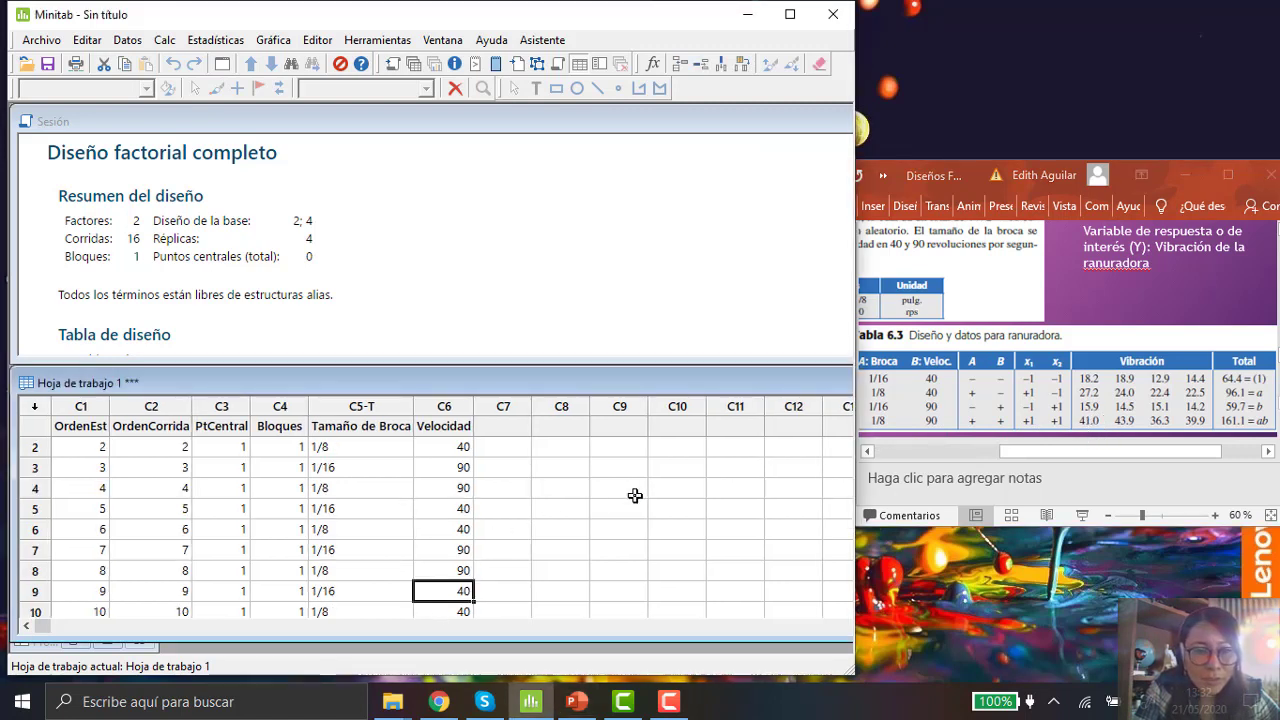
{"action": "left_click", "coordinate": [461, 448]}
{"action": "key", "text": "Up"}
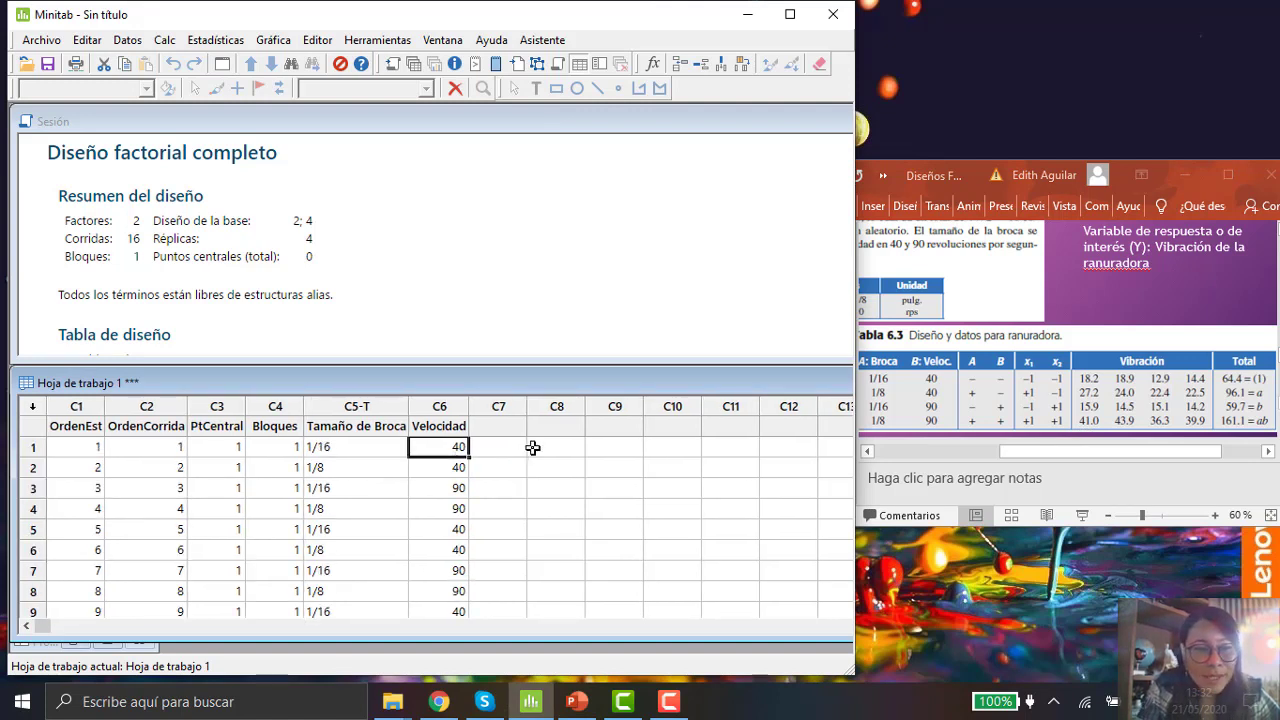
{"action": "key", "text": "Down"}
{"action": "key", "text": "Down"}
{"action": "key", "text": "Down"}
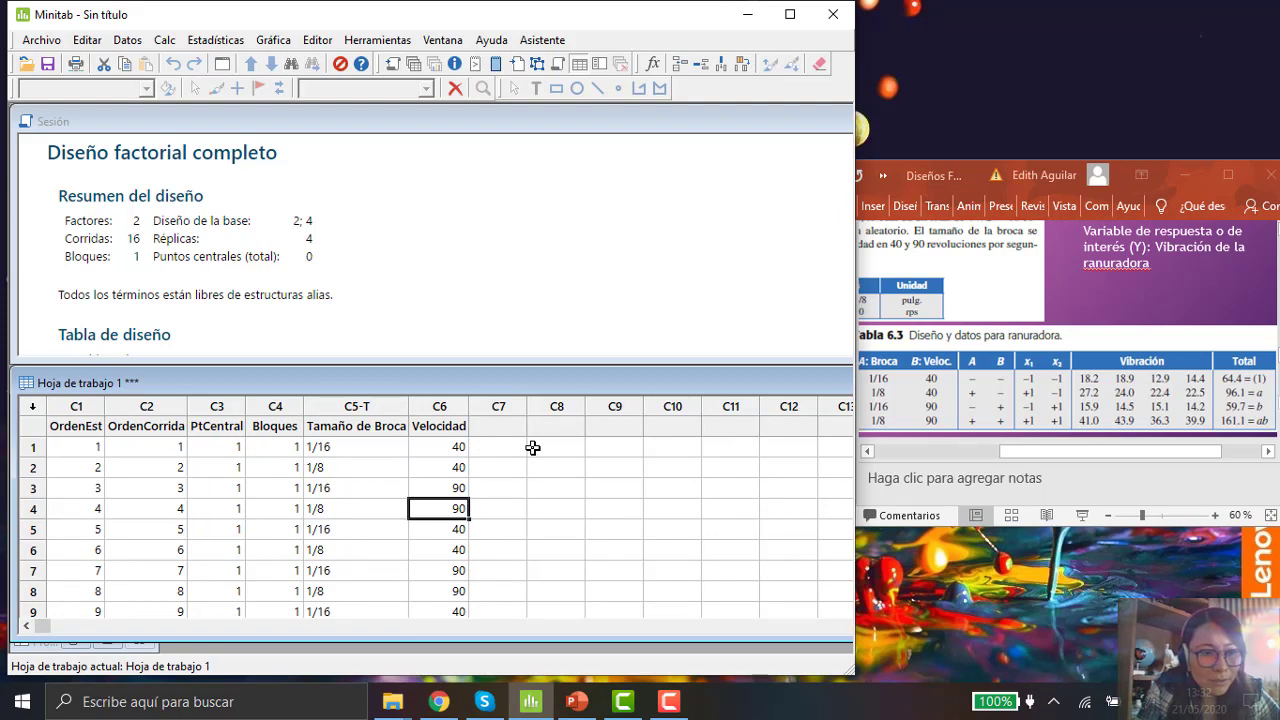
{"action": "key", "text": "Down"}
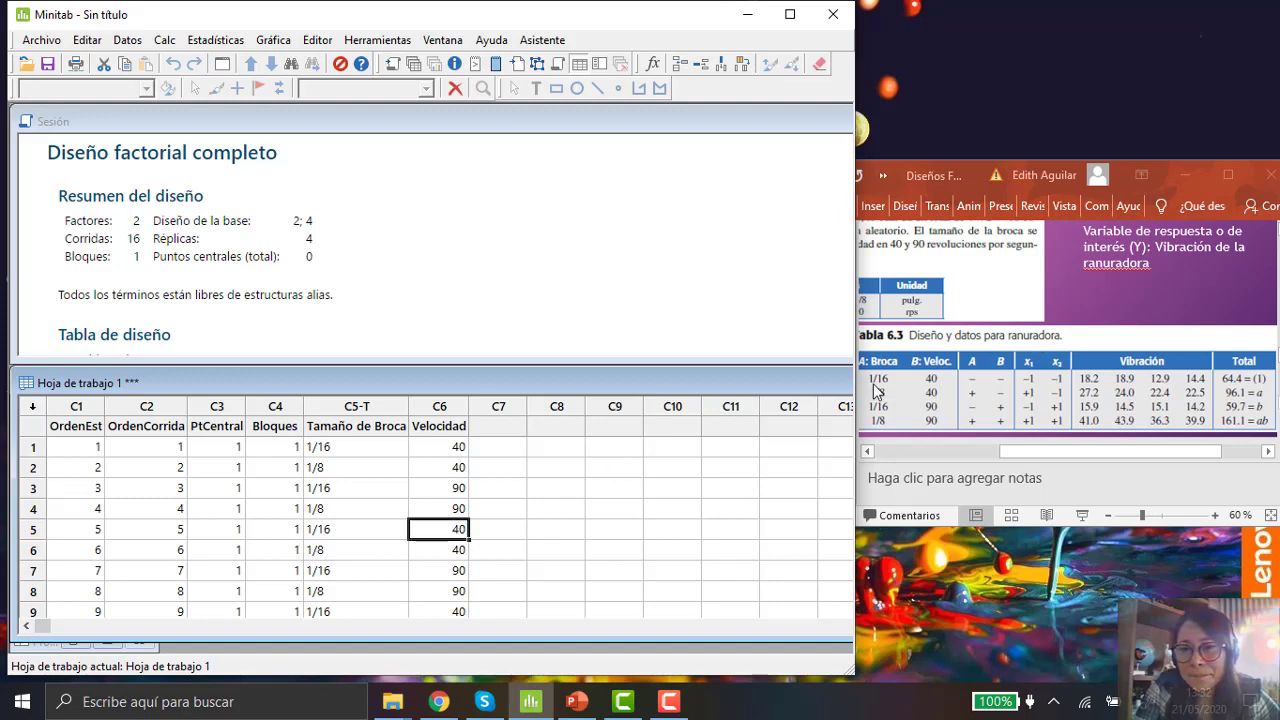
{"action": "key", "text": "ctrl"}
{"action": "key", "text": "ctrl"}
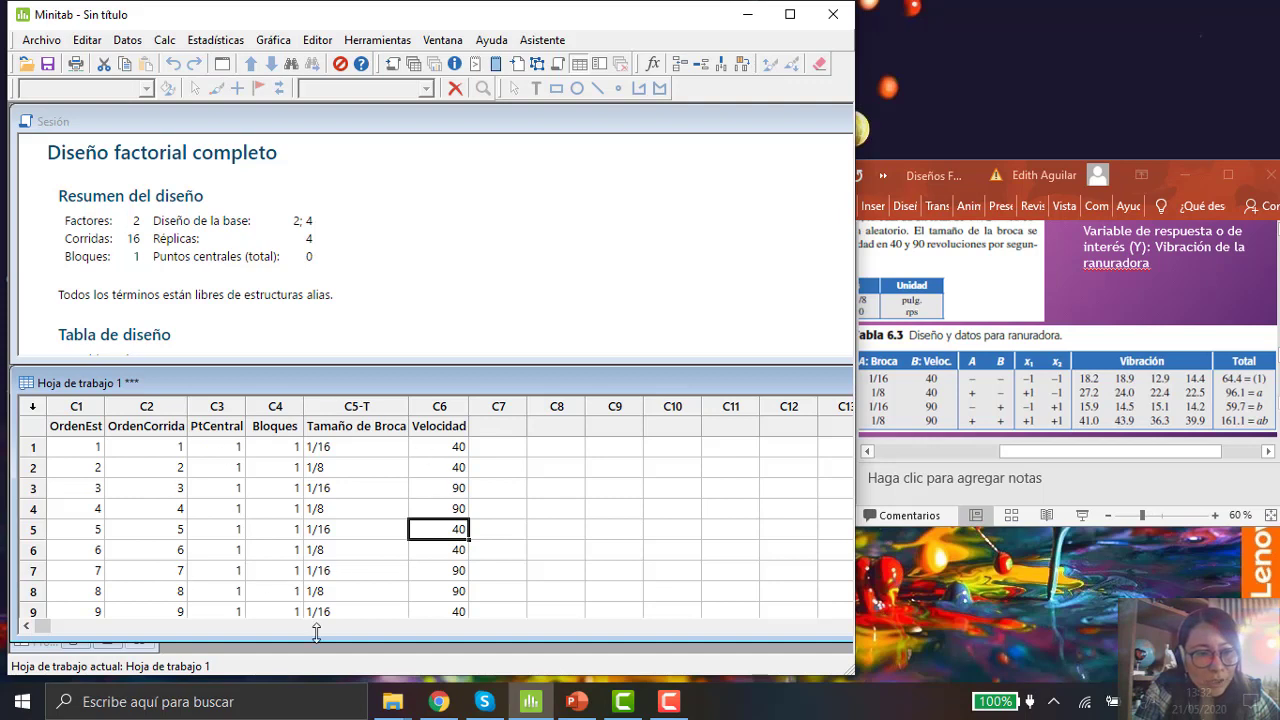
Step: Name the empty column C7 as Vibración for the response variable
{"action": "left_click", "coordinate": [508, 428]}
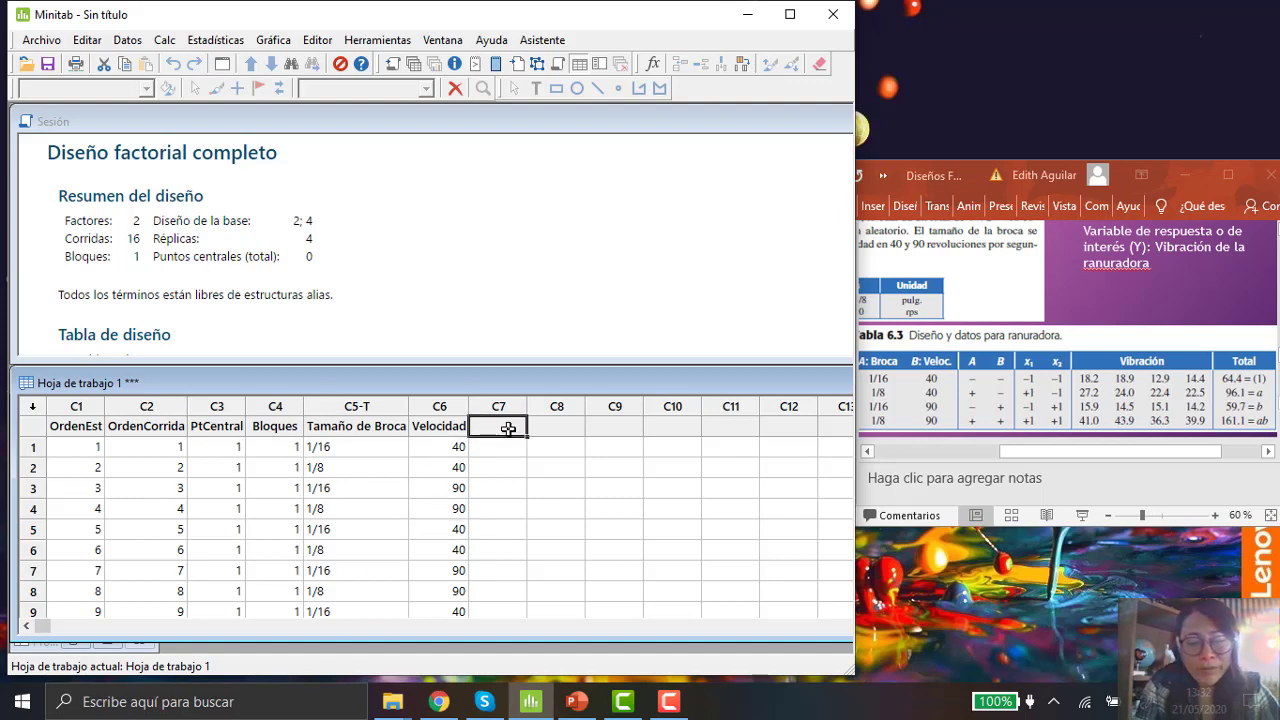
{"action": "type", "text": "V"}
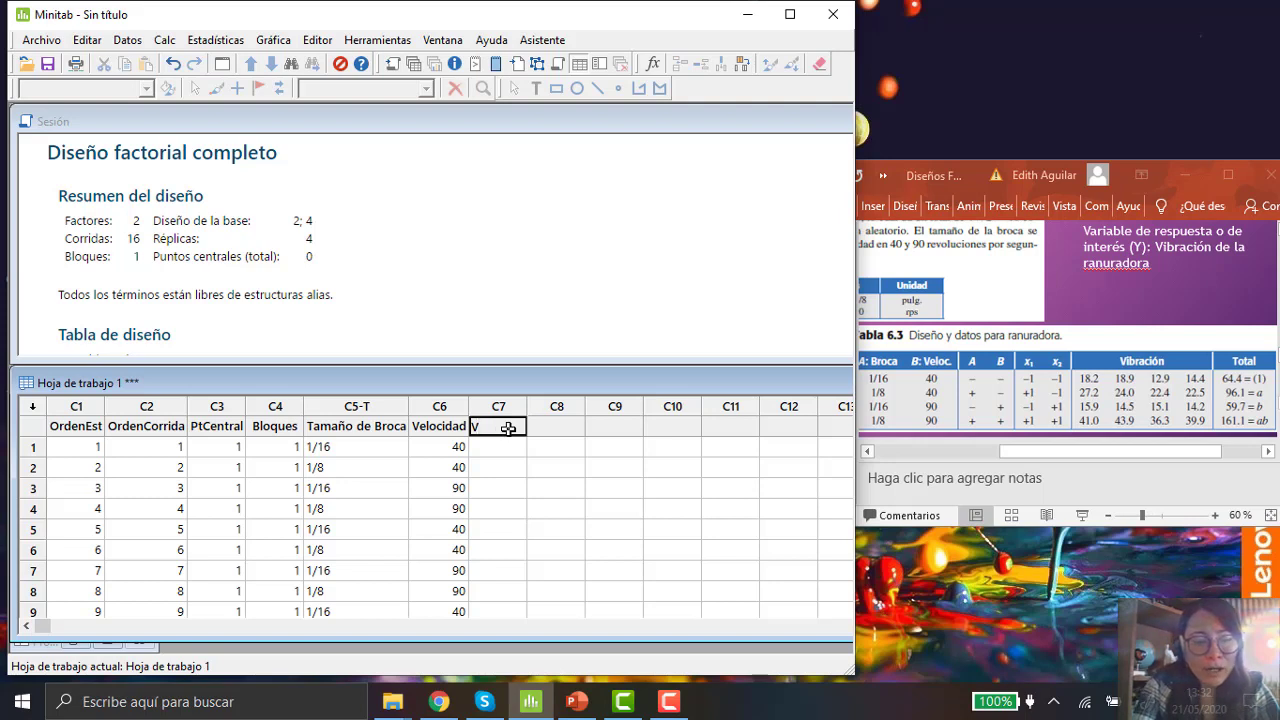
{"action": "type", "text": "ibrac"}
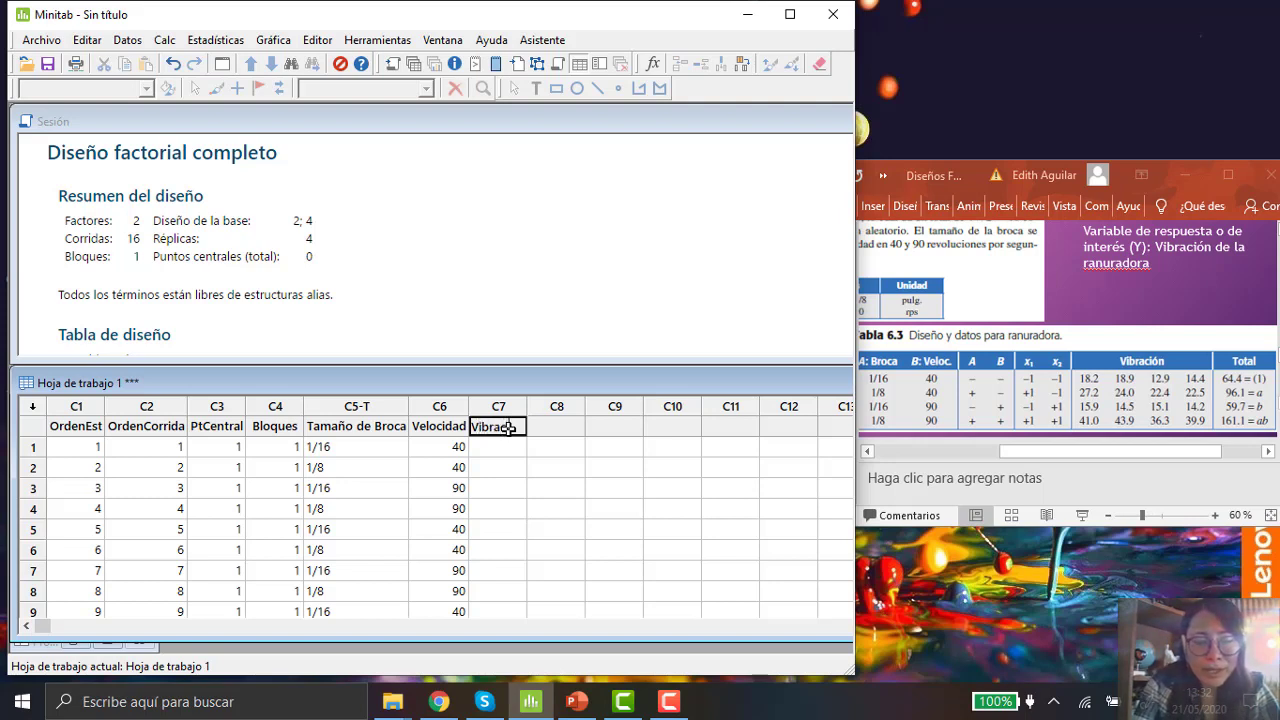
{"action": "type", "text": "ión"}
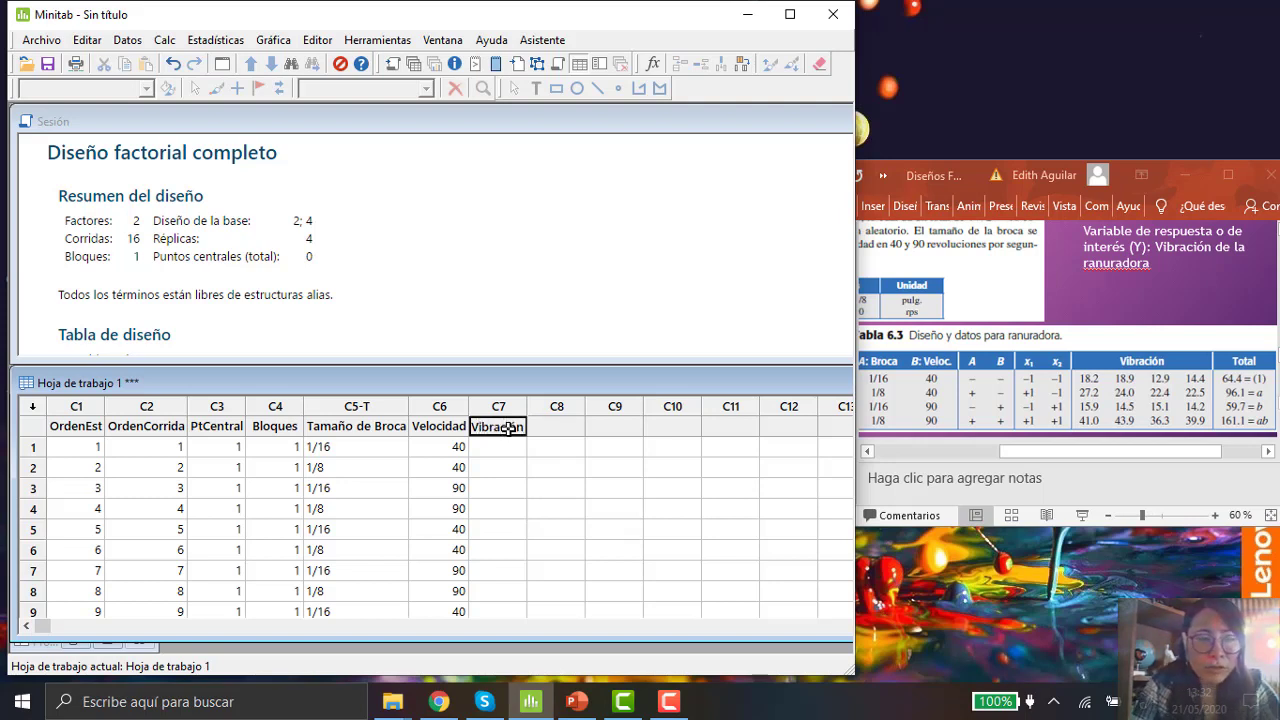
Step: Enter the vibration values 18,2 and 27,2 for the first two runs in the Vibración column
{"action": "left_click", "coordinate": [508, 445]}
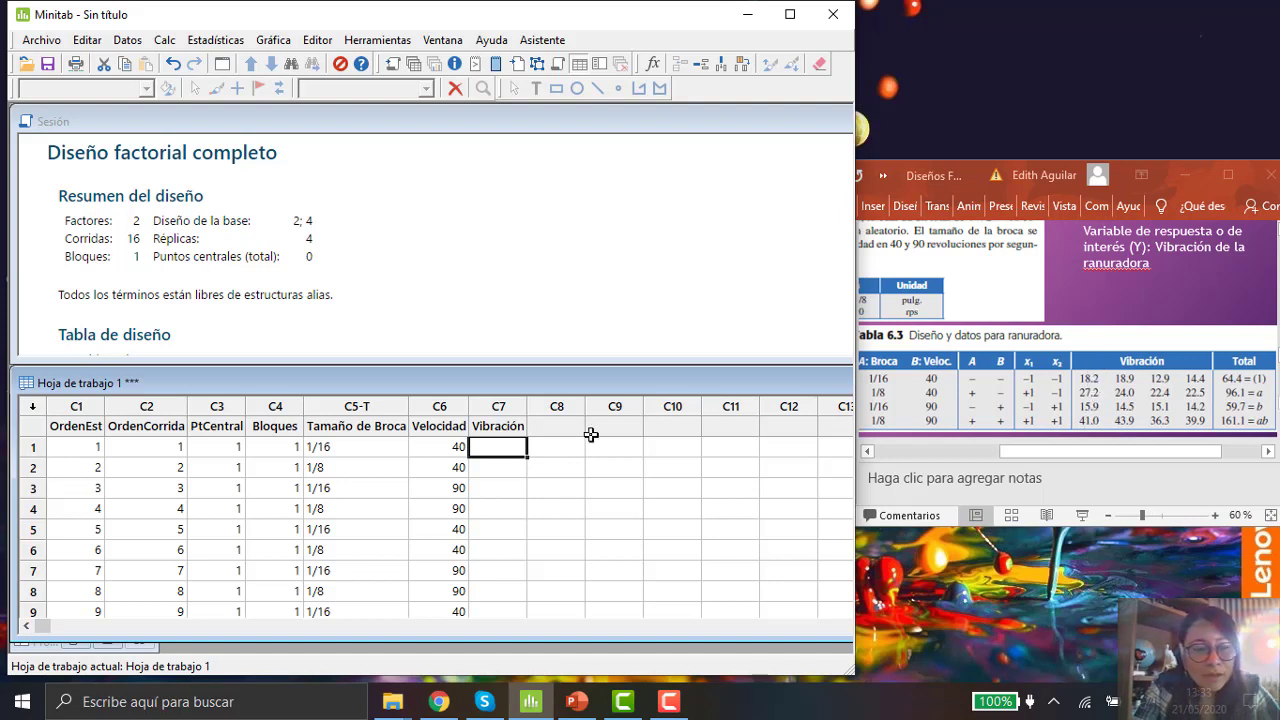
{"action": "type", "text": "18,2"}
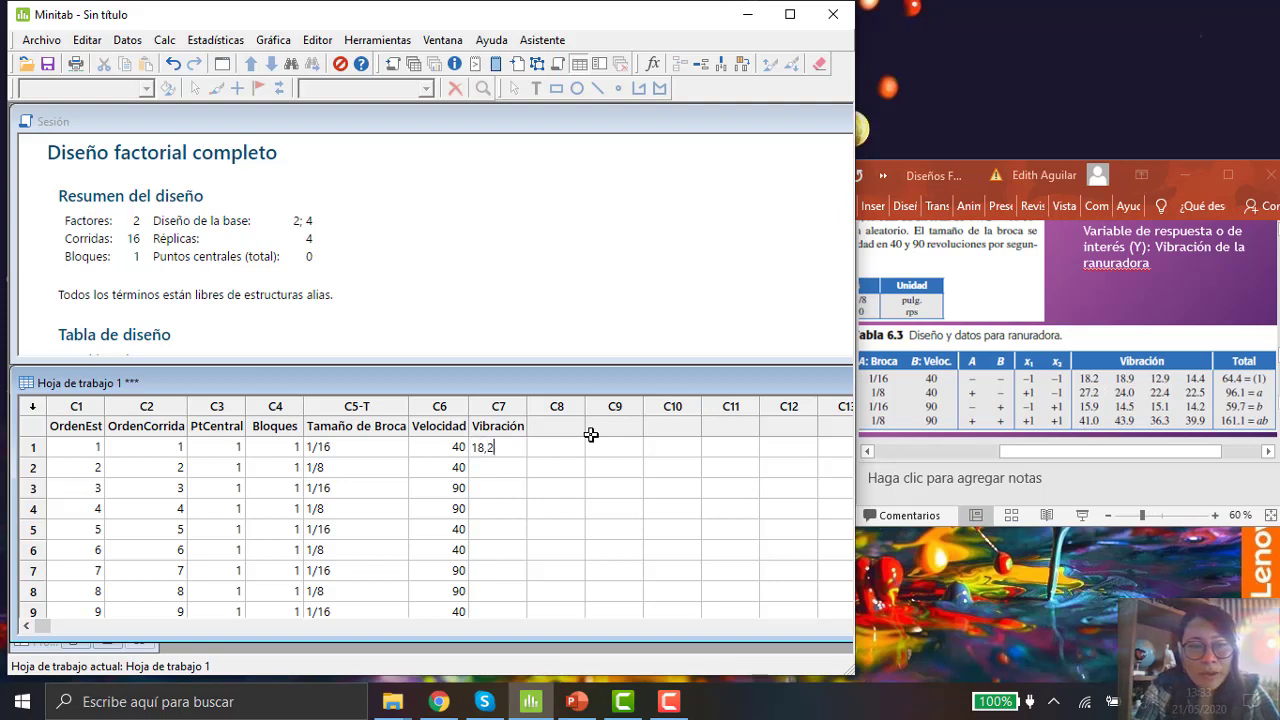
{"action": "key", "text": "Return"}
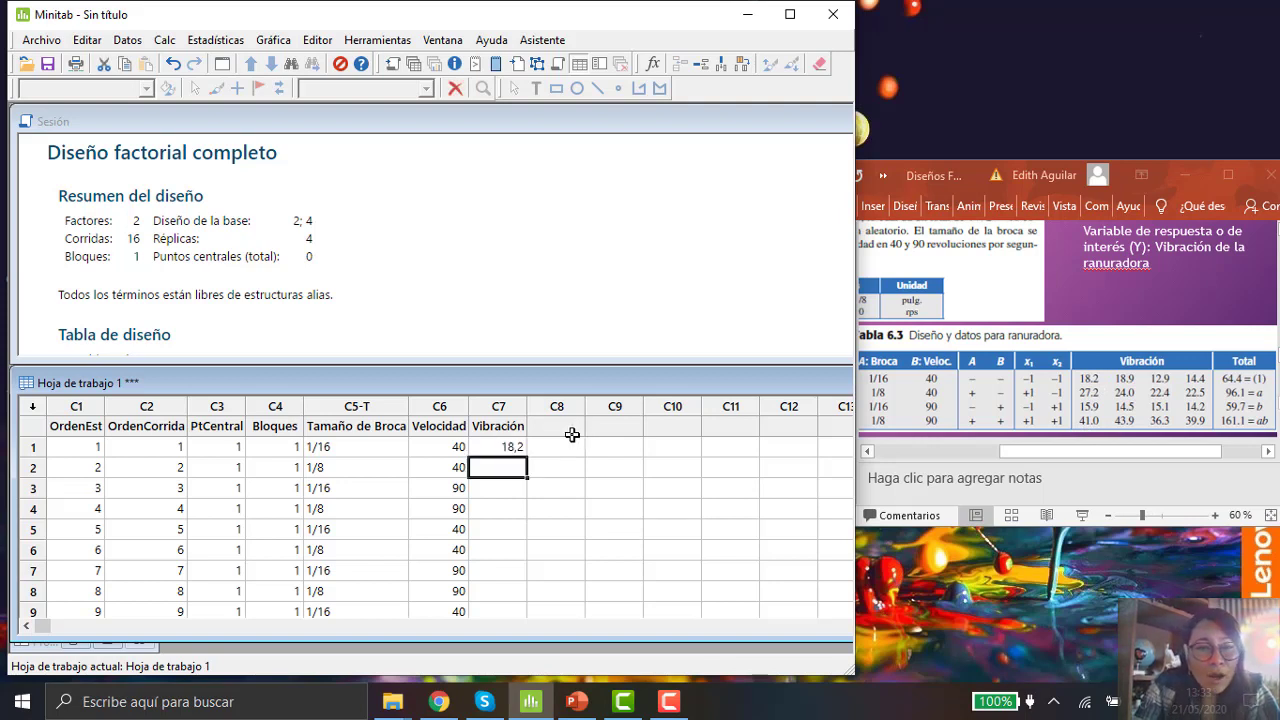
{"action": "left_click", "coordinate": [518, 447]}
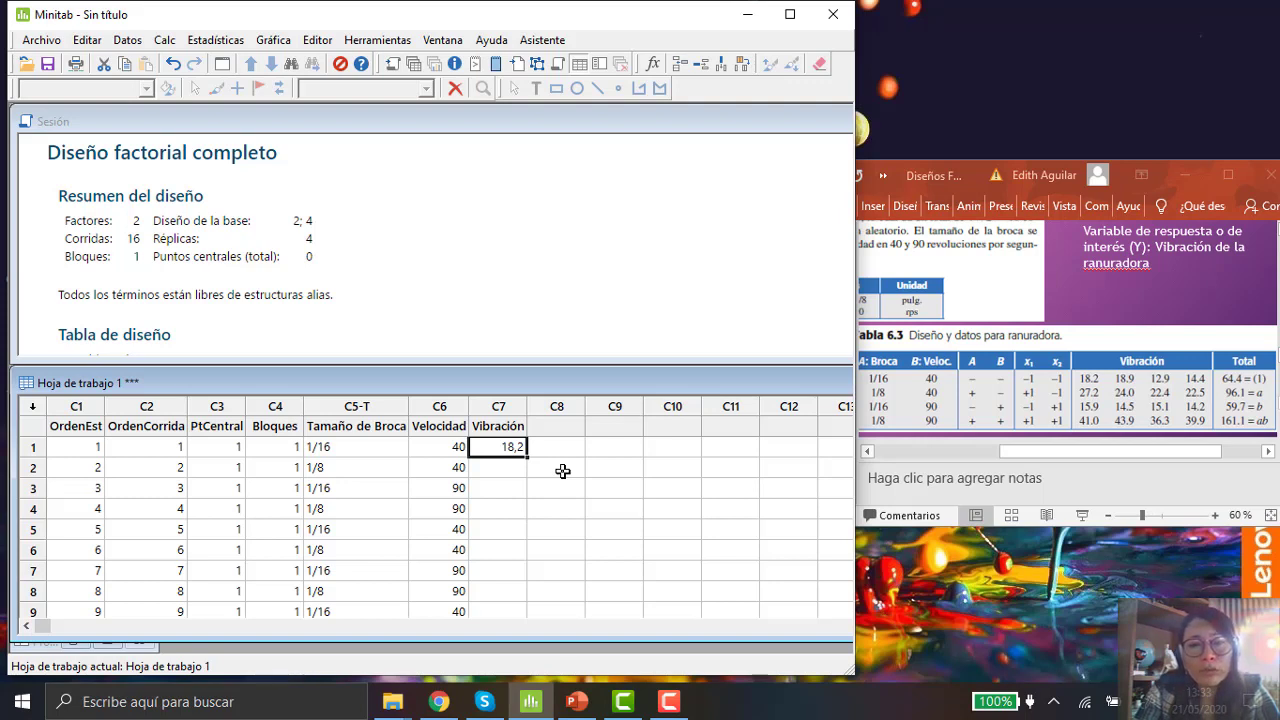
{"action": "left_click", "coordinate": [509, 464]}
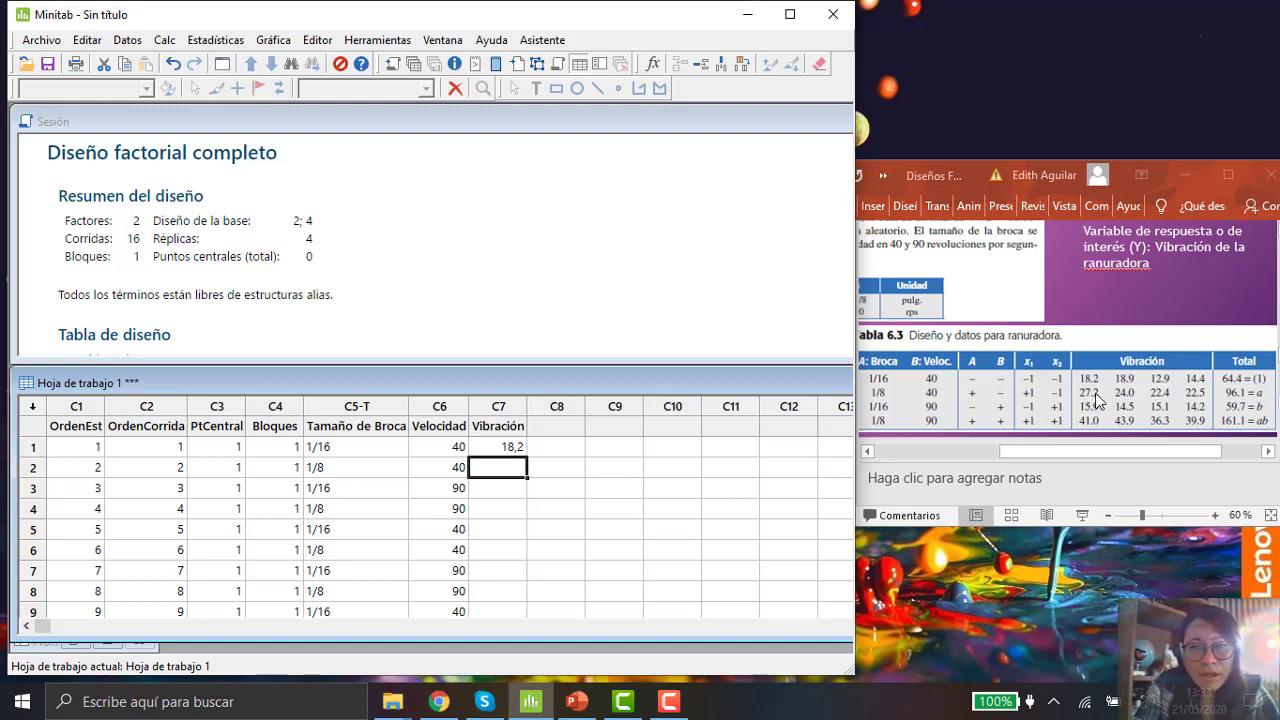
{"action": "type", "text": "27"}
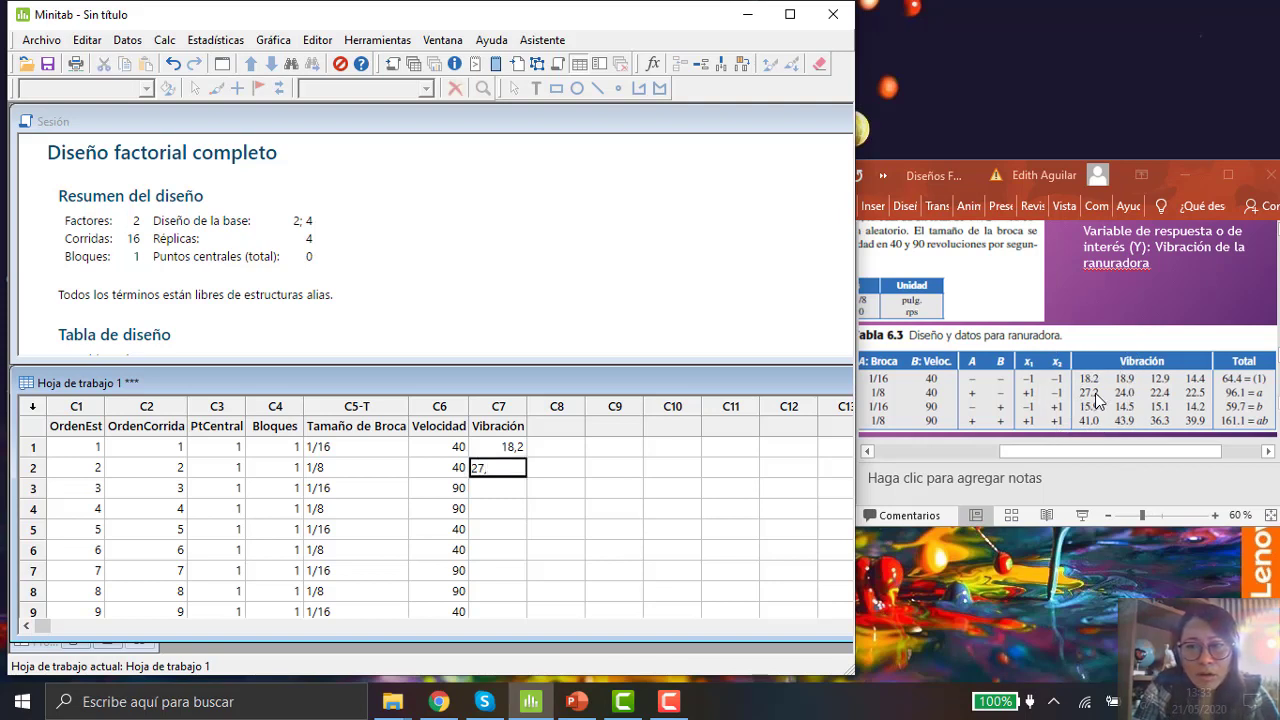
{"action": "type", "text": ","}
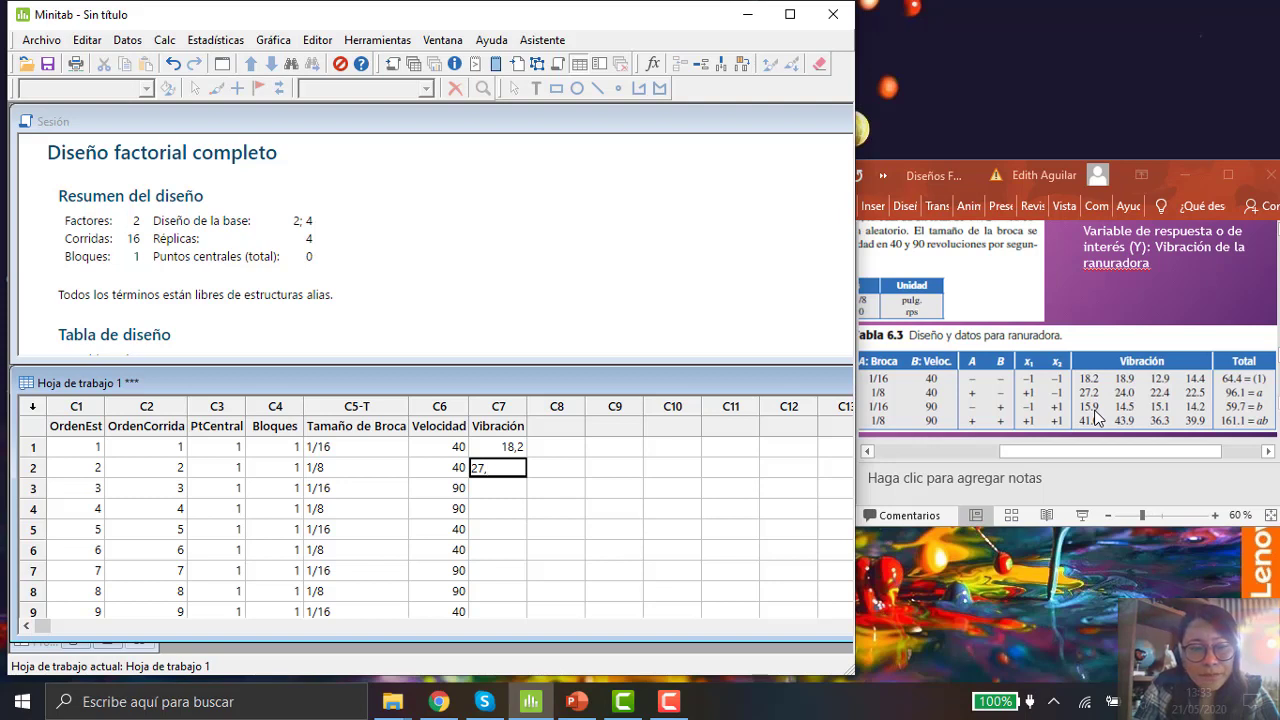
{"action": "type", "text": "2"}
{"action": "key", "text": "Return"}
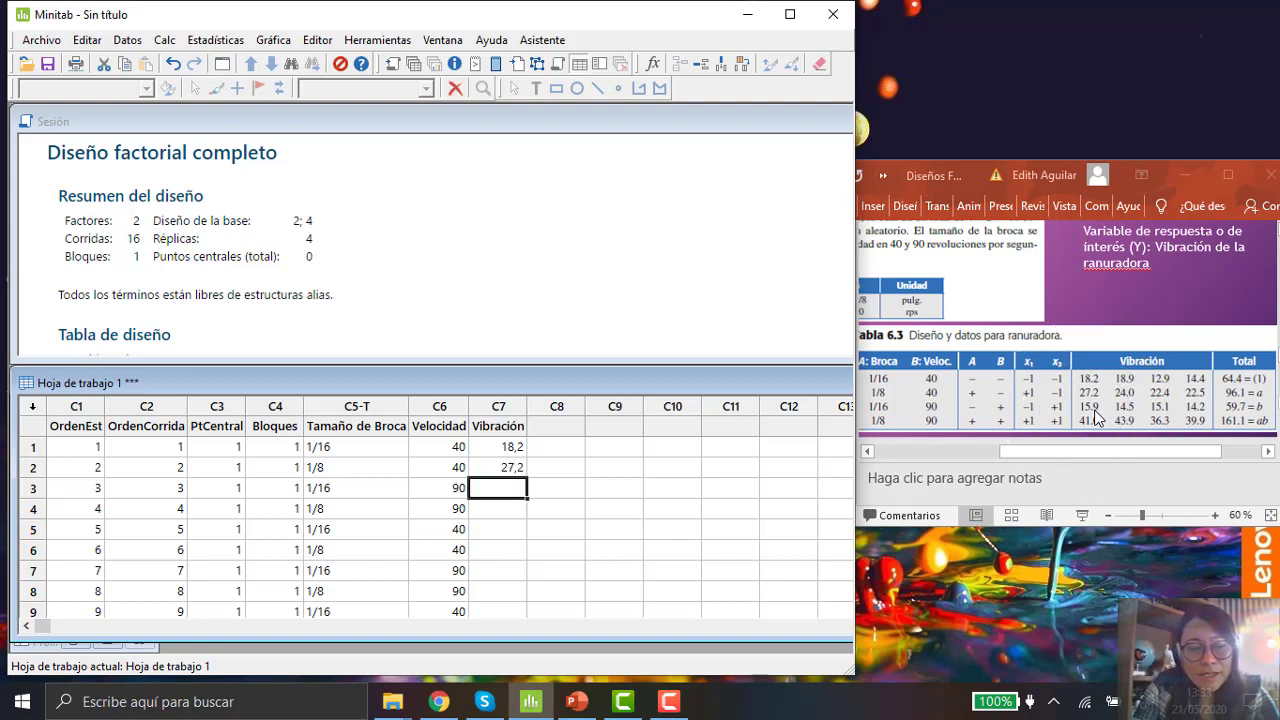
Step: Enter the vibration values 15,9 and 41,0 for runs 3 and 4 in the Vibración column
{"action": "type", "text": "15,"}
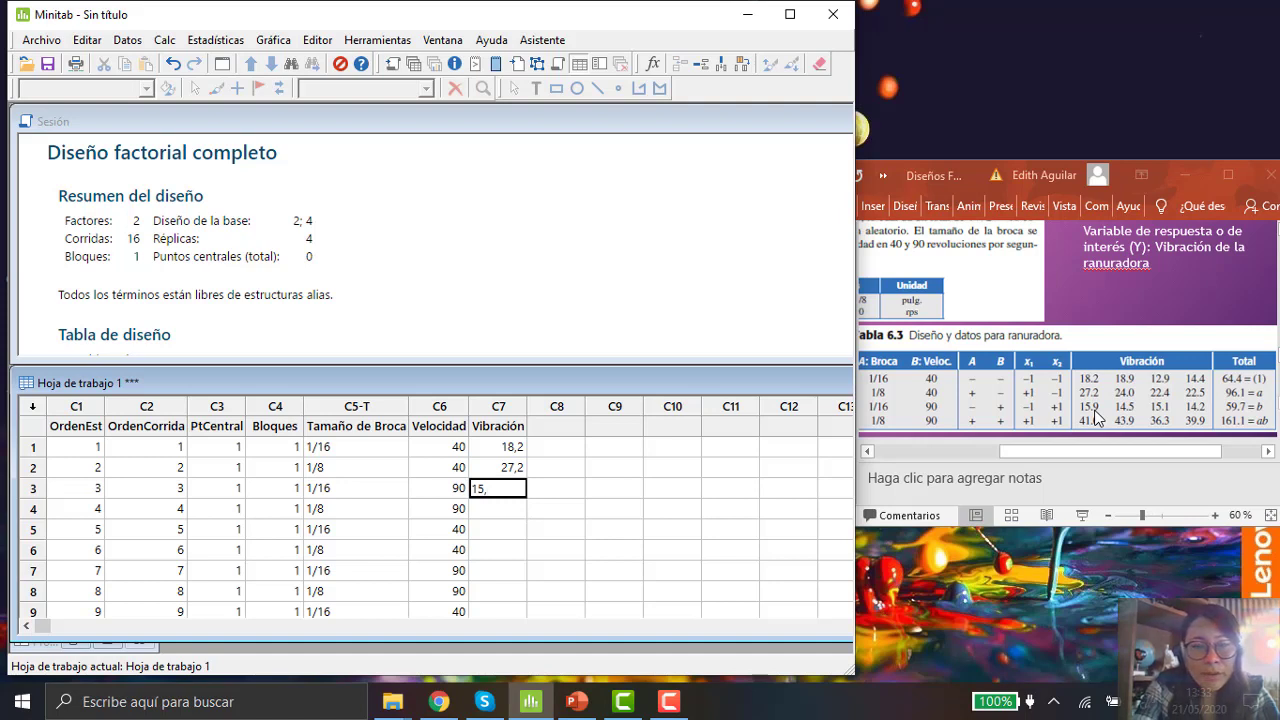
{"action": "type", "text": "9"}
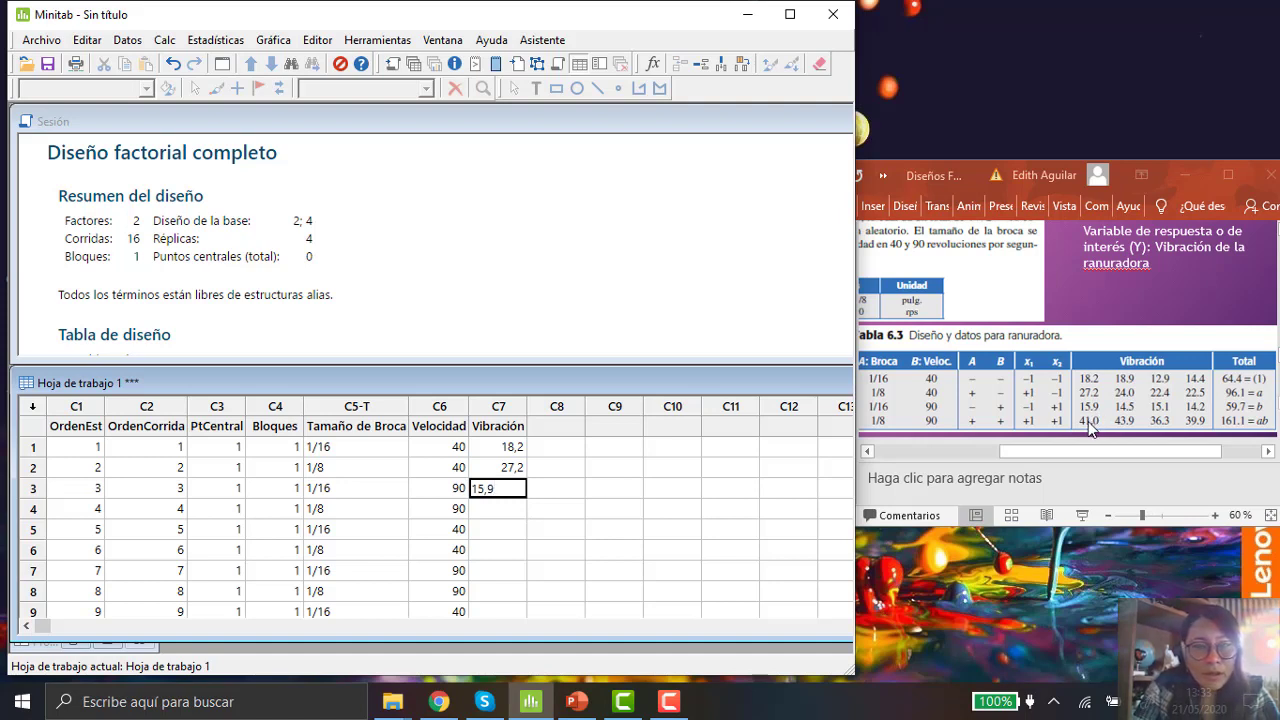
{"action": "key", "text": "Return"}
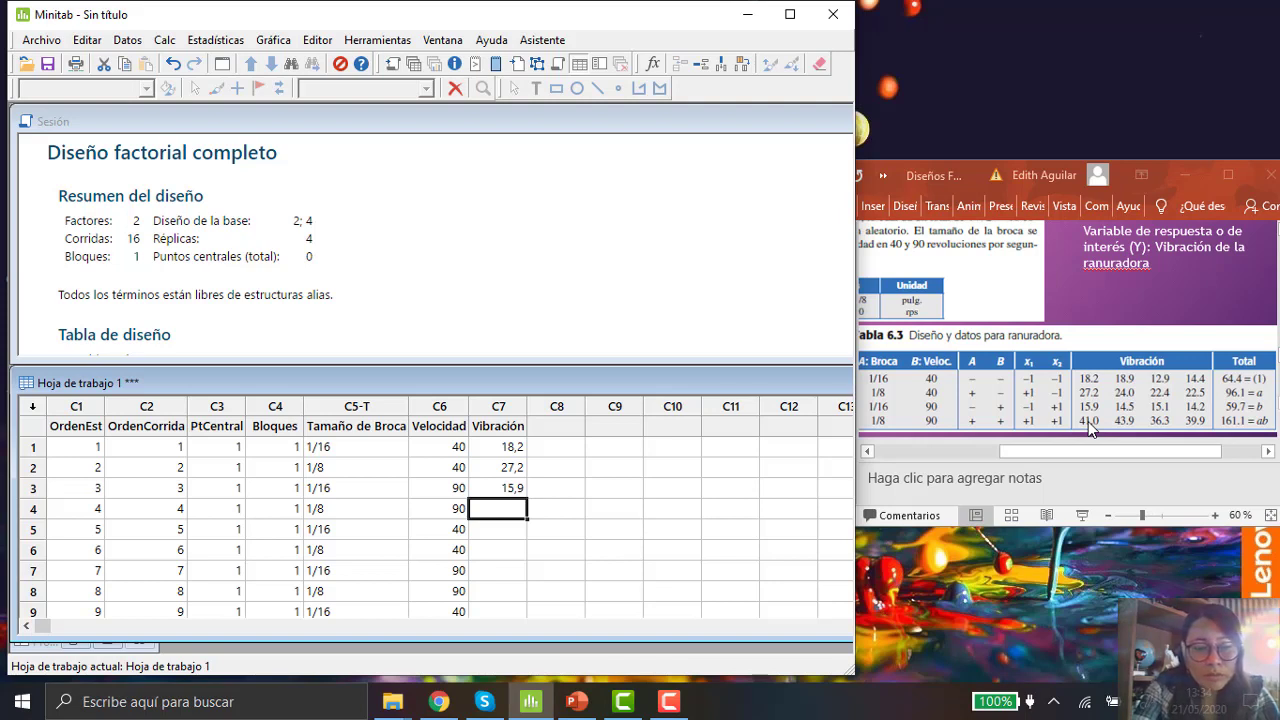
{"action": "type", "text": "41,"}
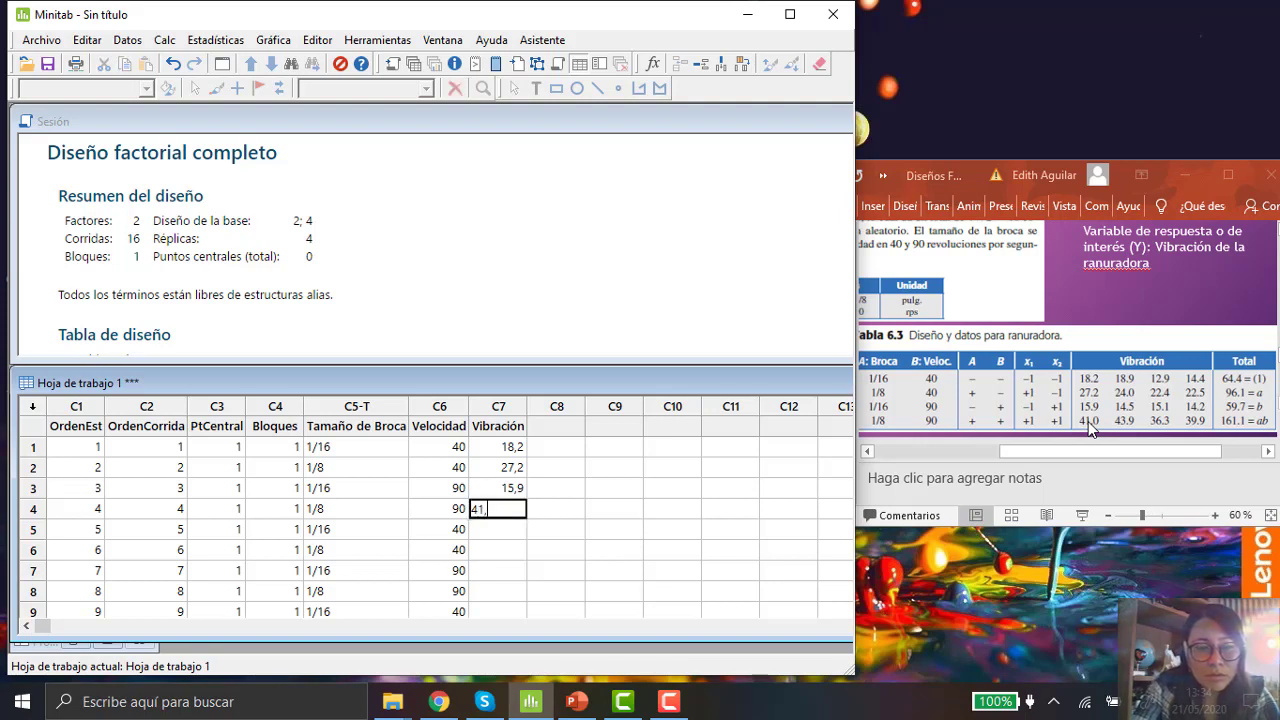
{"action": "type", "text": "0"}
{"action": "key", "text": "Return"}
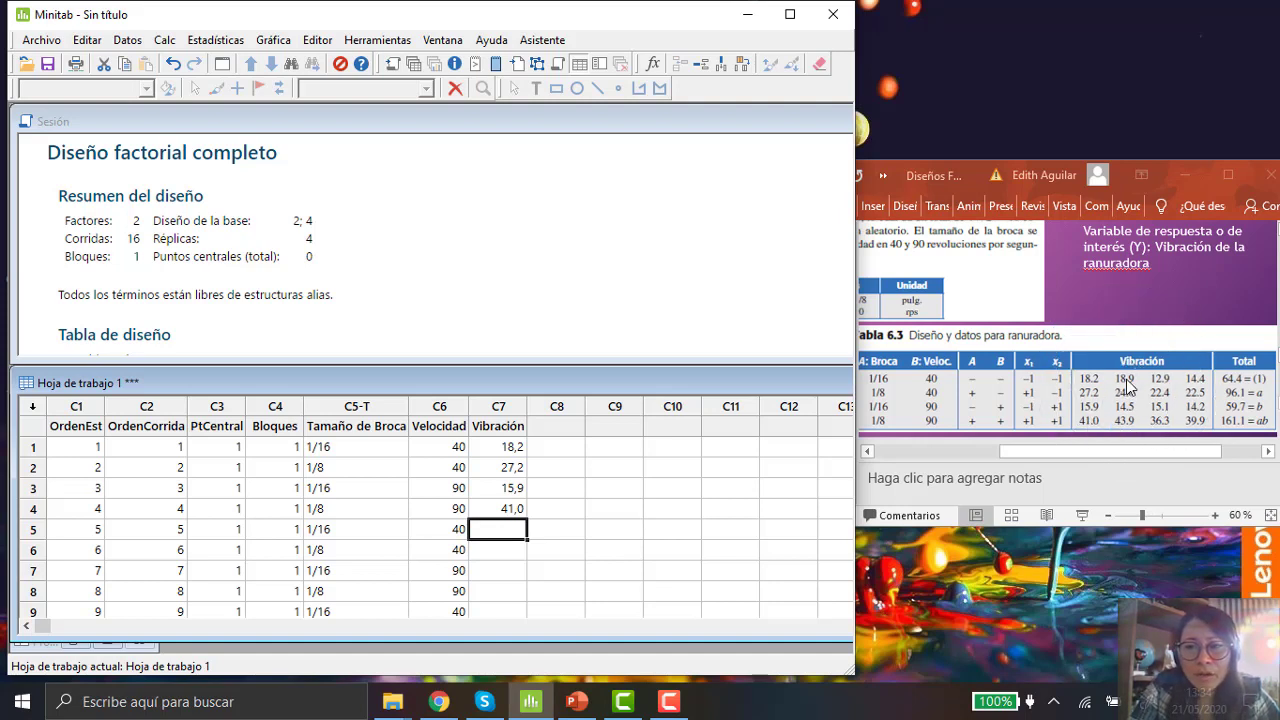
Step: Enter the second-replicate vibration values 18,9 and 24,0 for runs 5 and 6
{"action": "key", "text": "ctrl"}
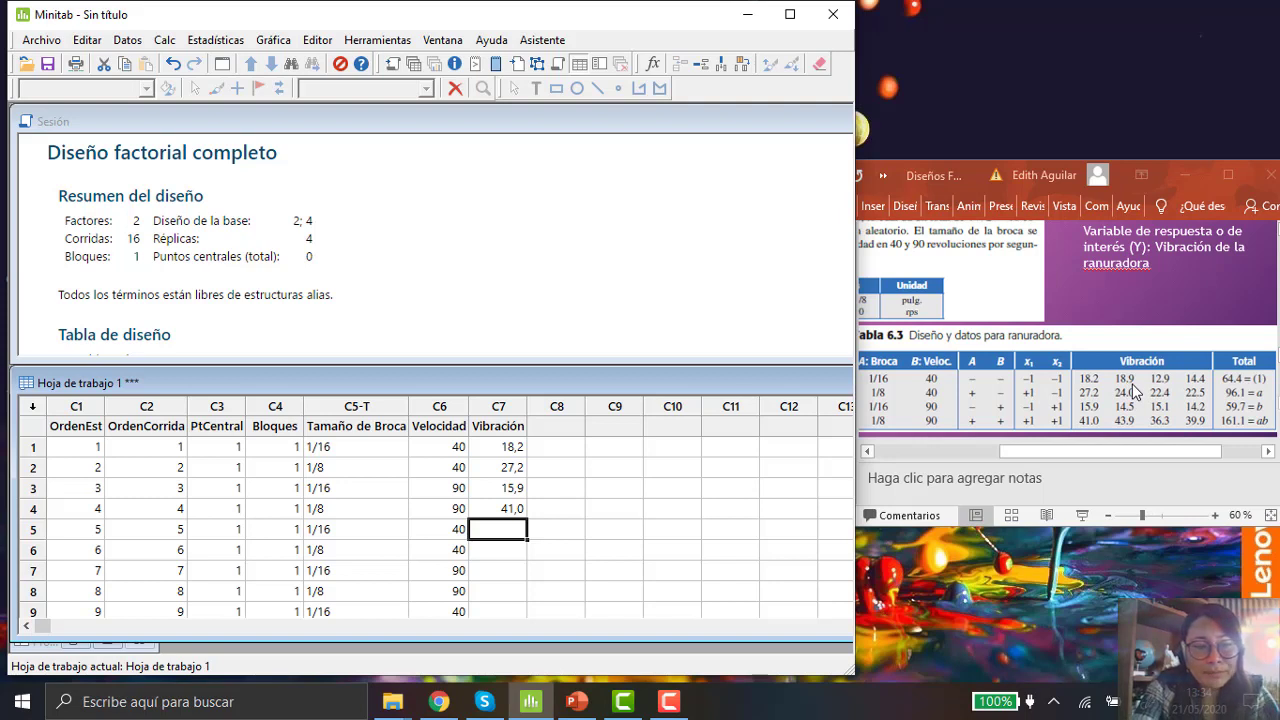
{"action": "type", "text": "18,"}
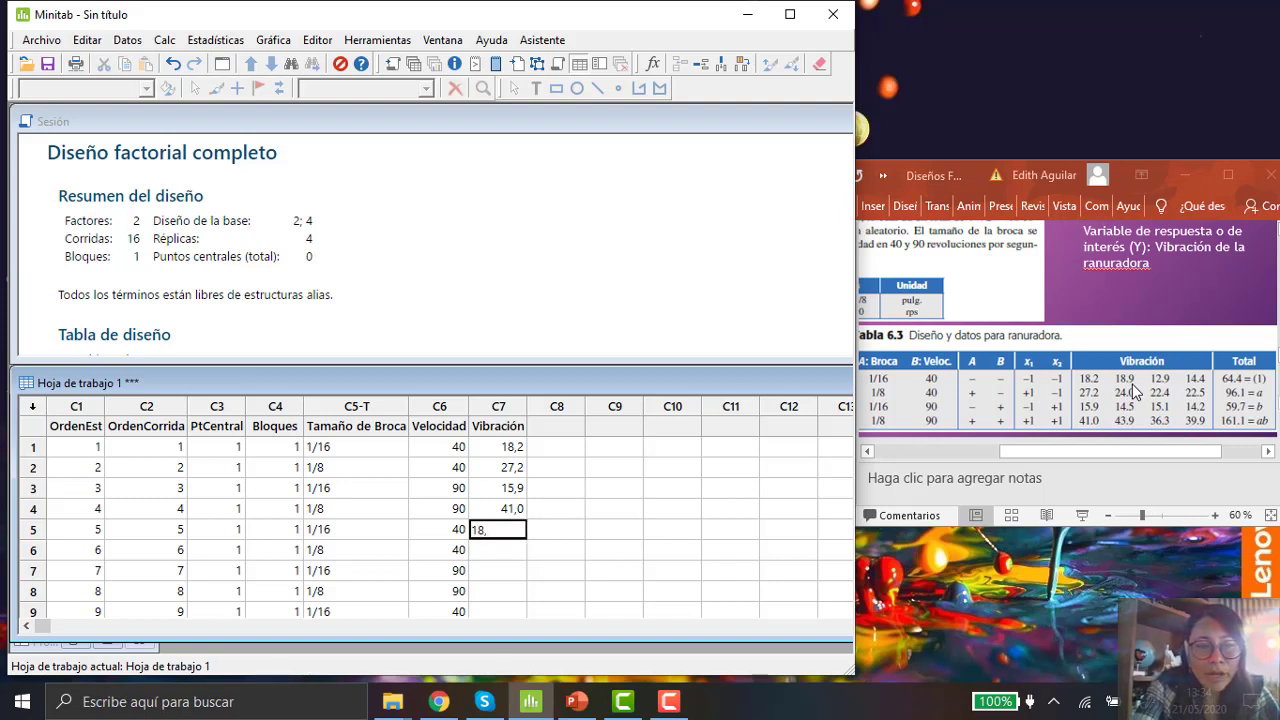
{"action": "type", "text": "9"}
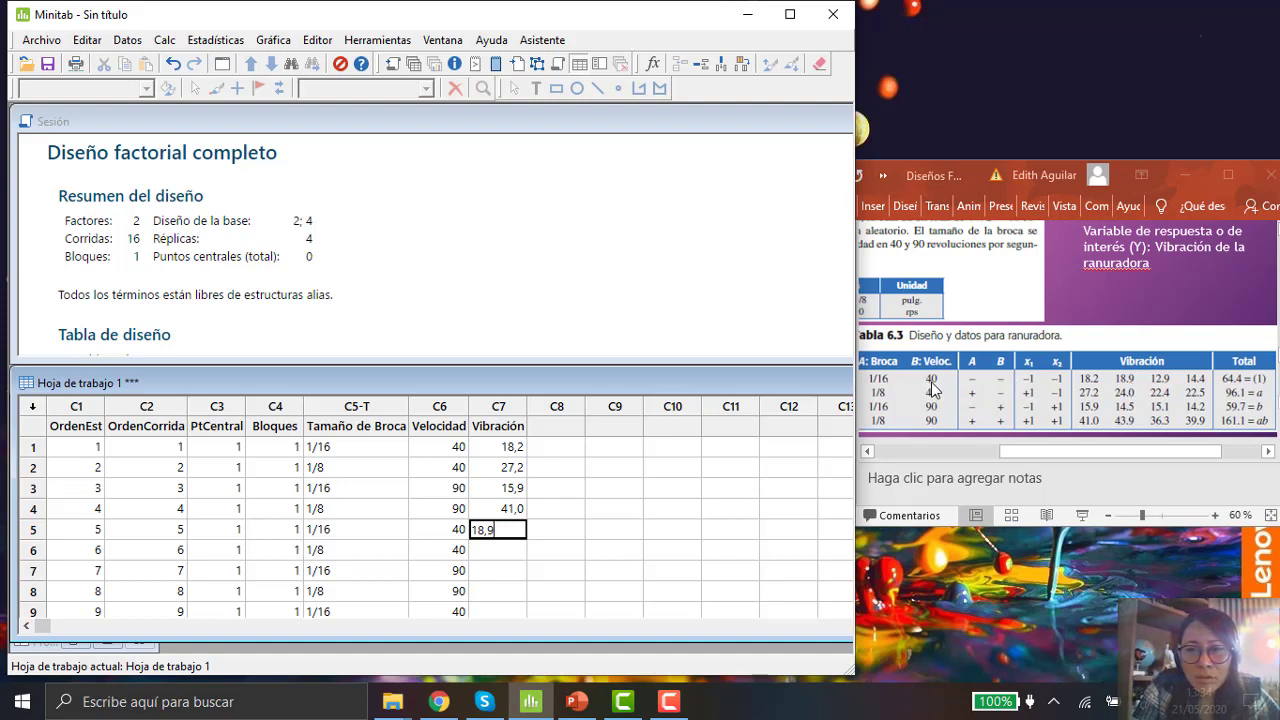
{"action": "key", "text": "ctrl"}
{"action": "key", "text": "ctrl"}
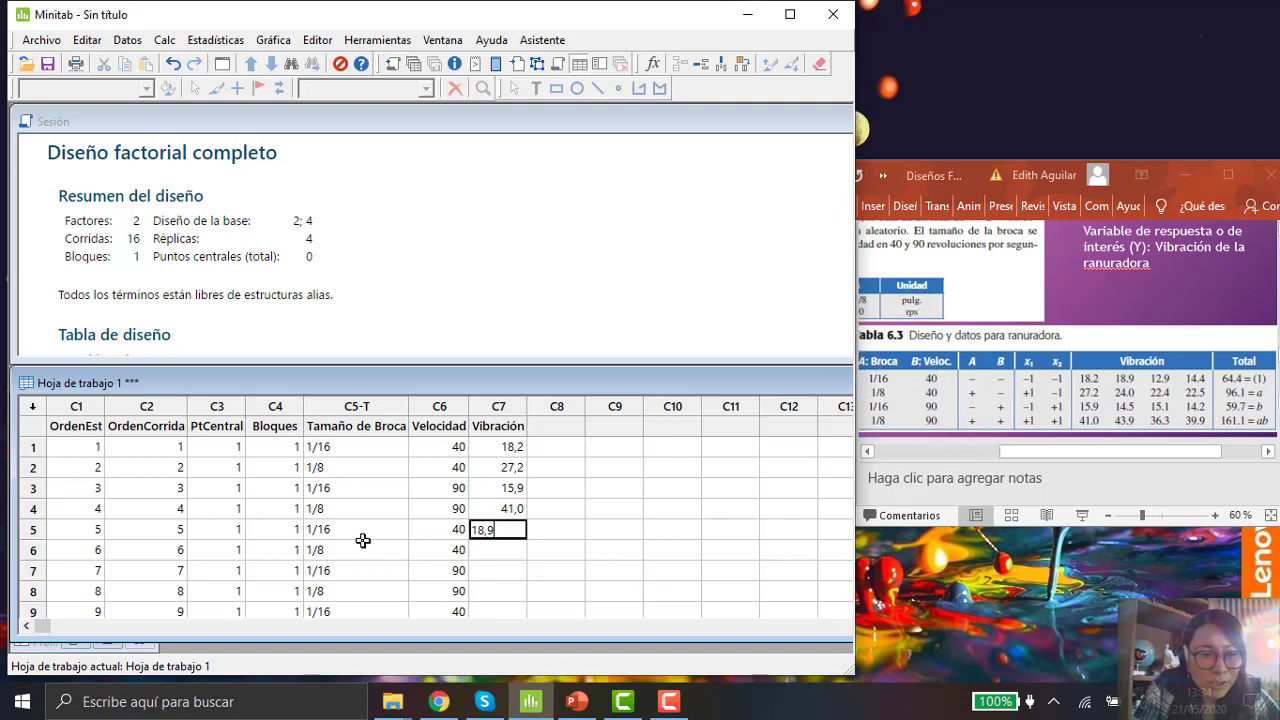
{"action": "key", "text": "ctrl"}
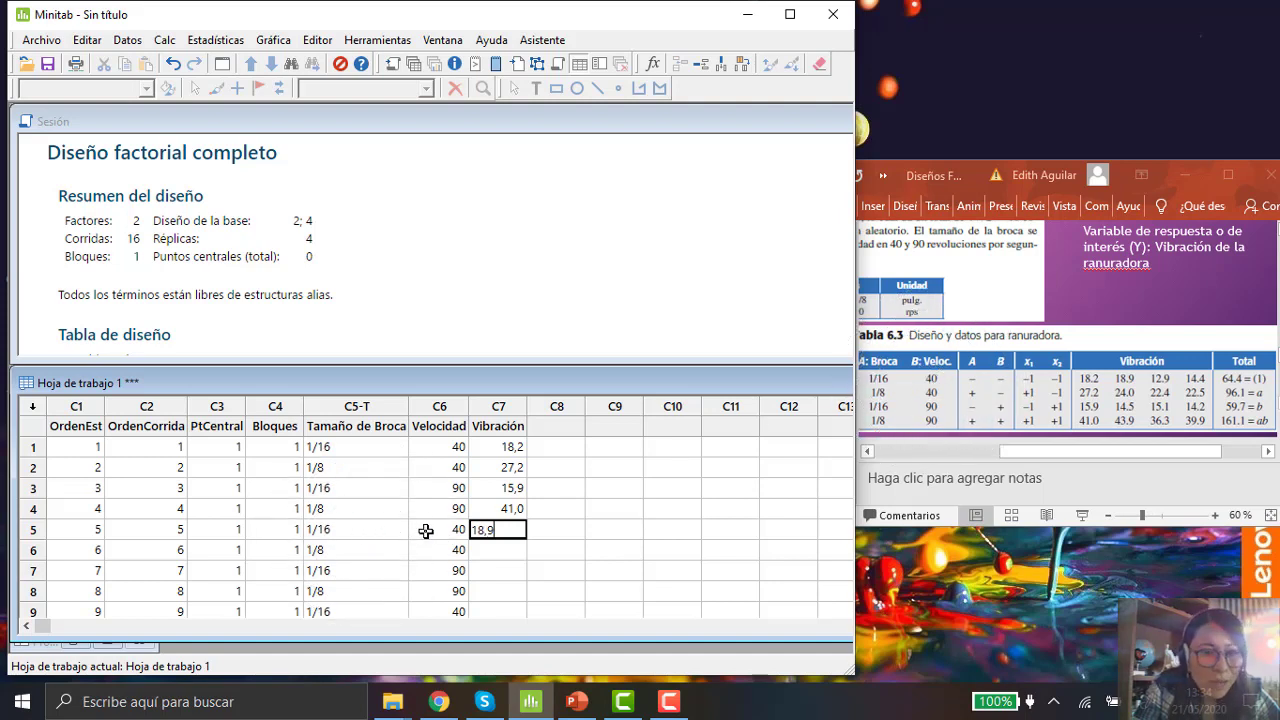
{"action": "key", "text": "ctrl"}
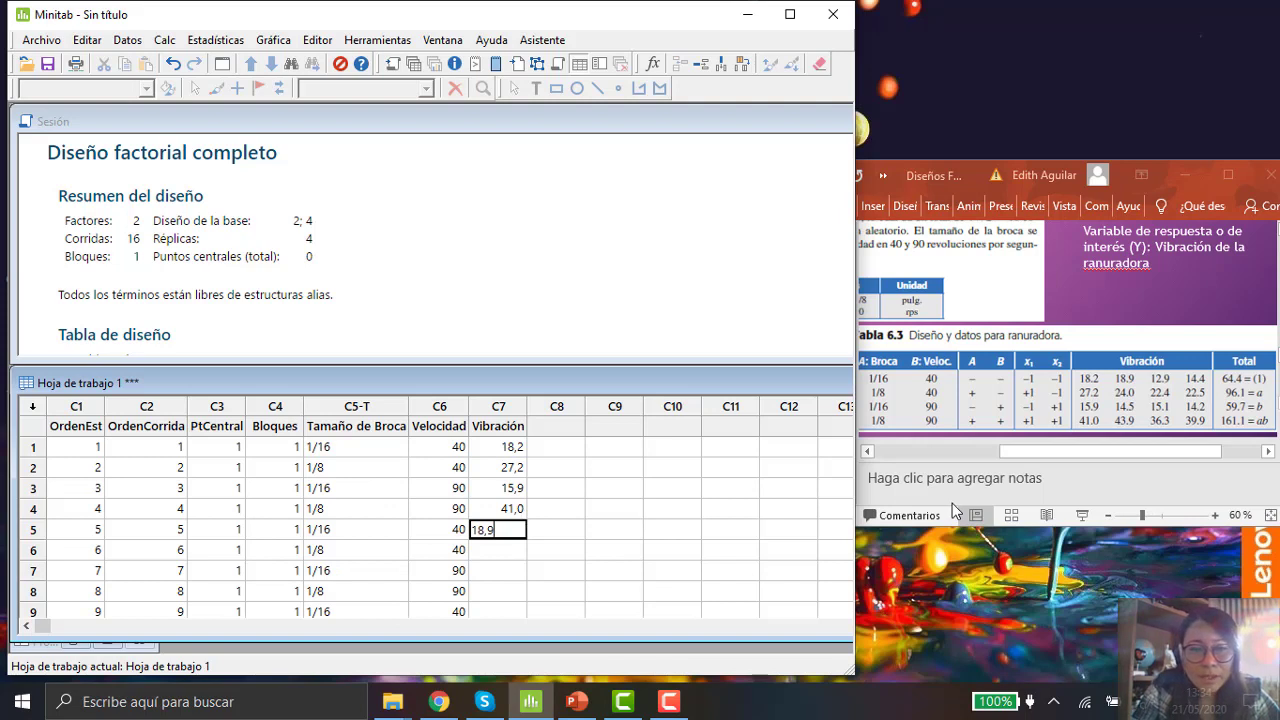
{"action": "key", "text": "Return"}
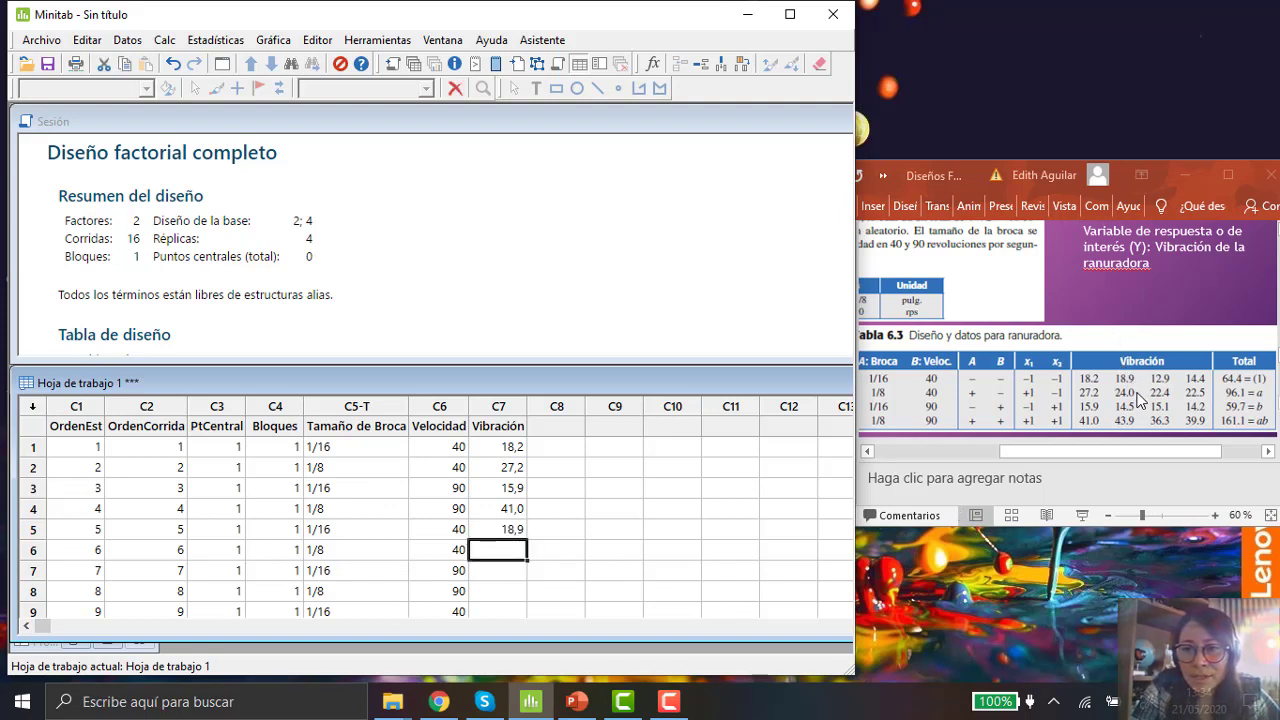
{"action": "key", "text": "ctrl"}
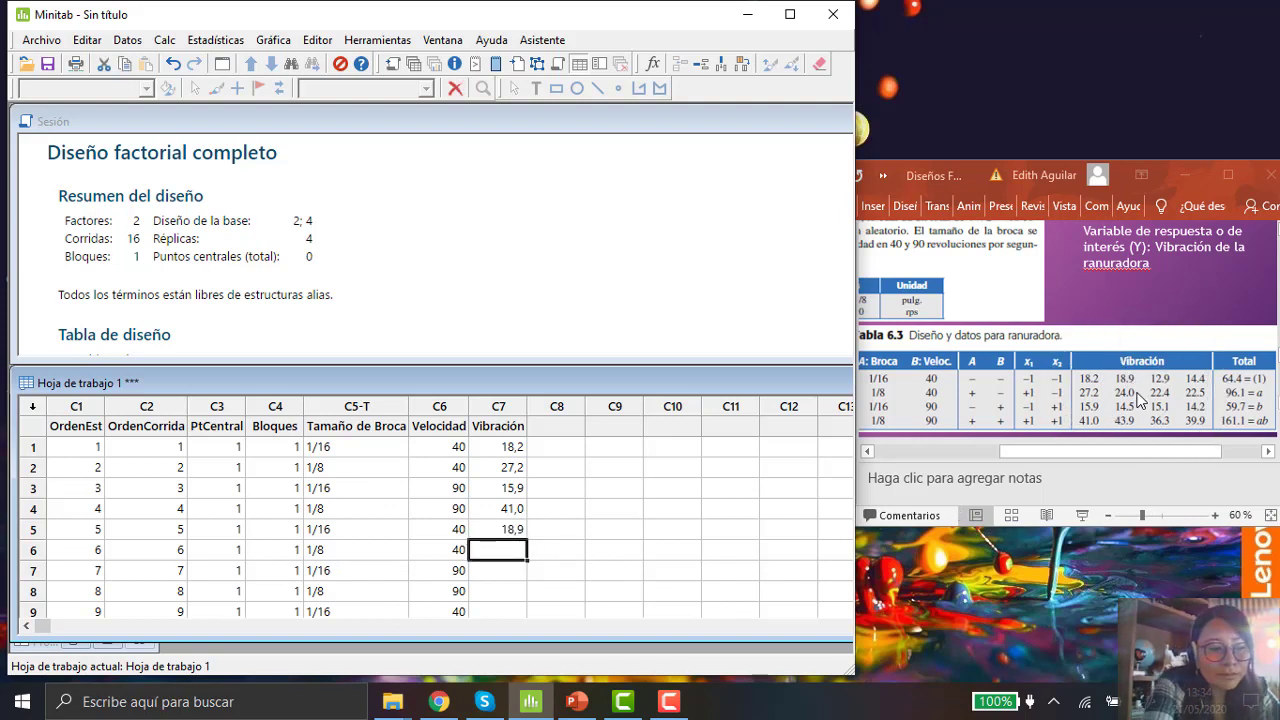
{"action": "type", "text": "24,0"}
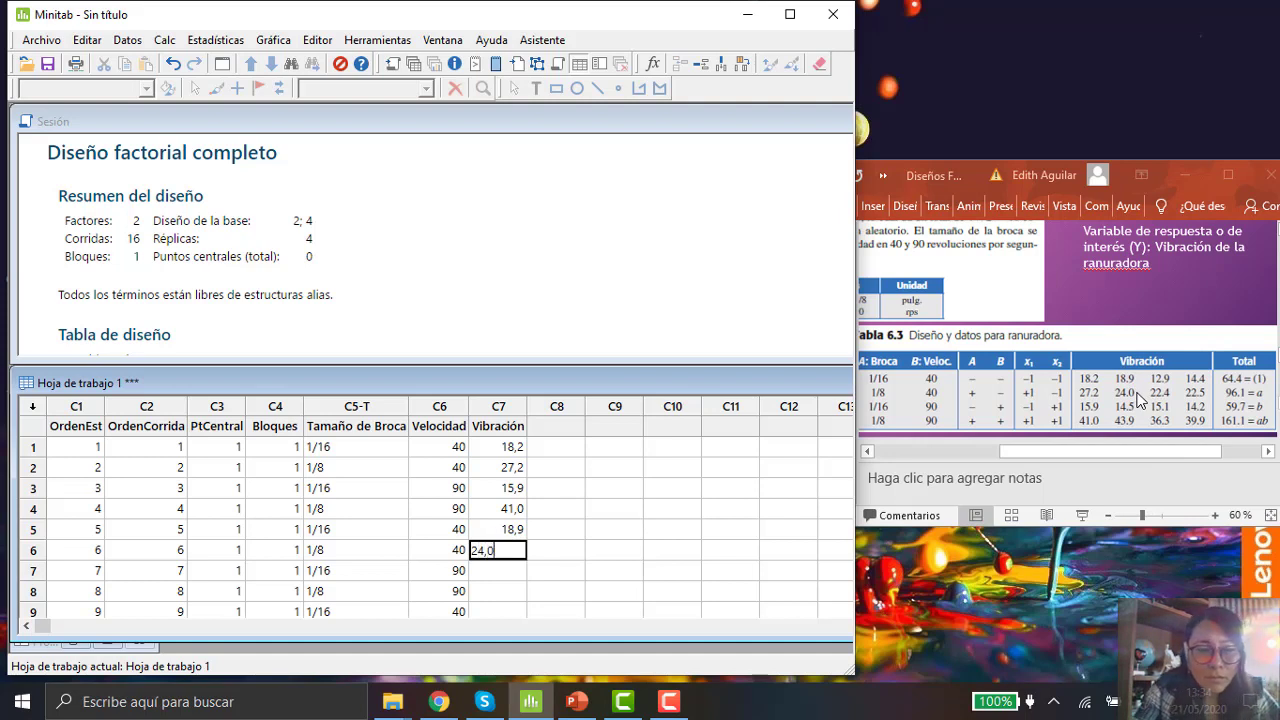
{"action": "key", "text": "Return"}
Step: Enter the vibration values 14,5 and 43,9 for runs 7 and 8
{"action": "key", "text": "ctrl"}
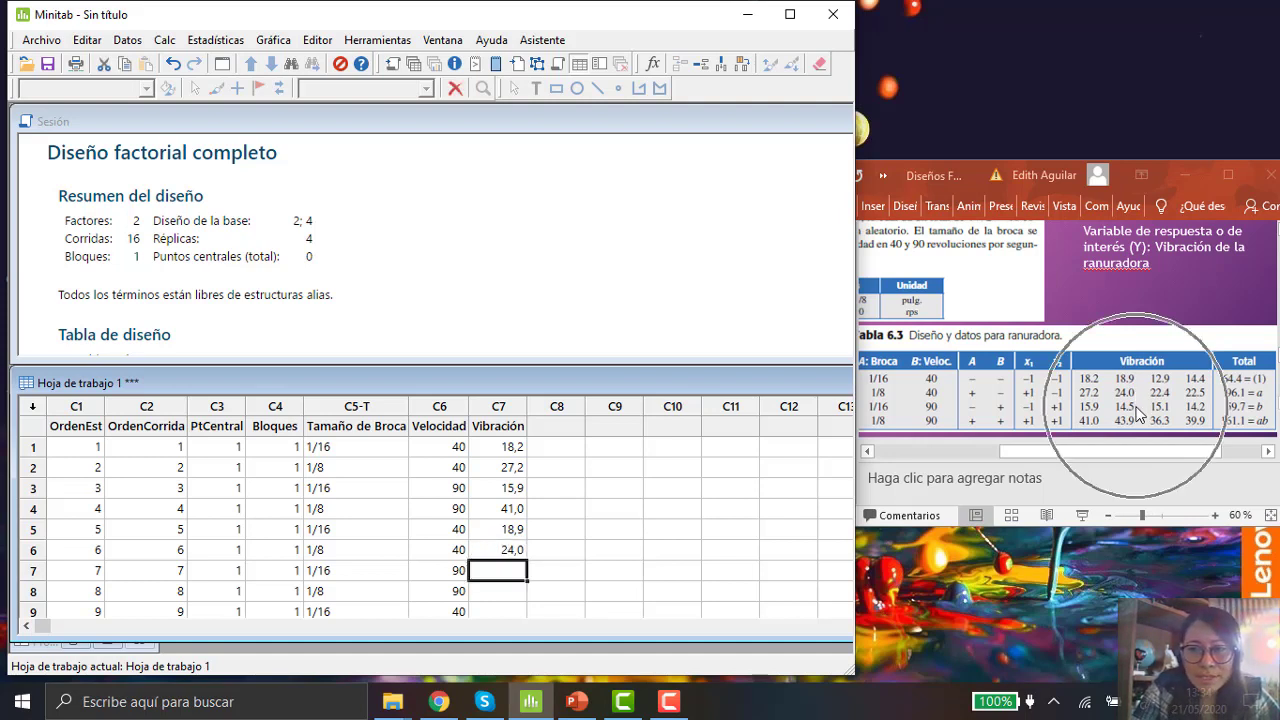
{"action": "type", "text": "14"}
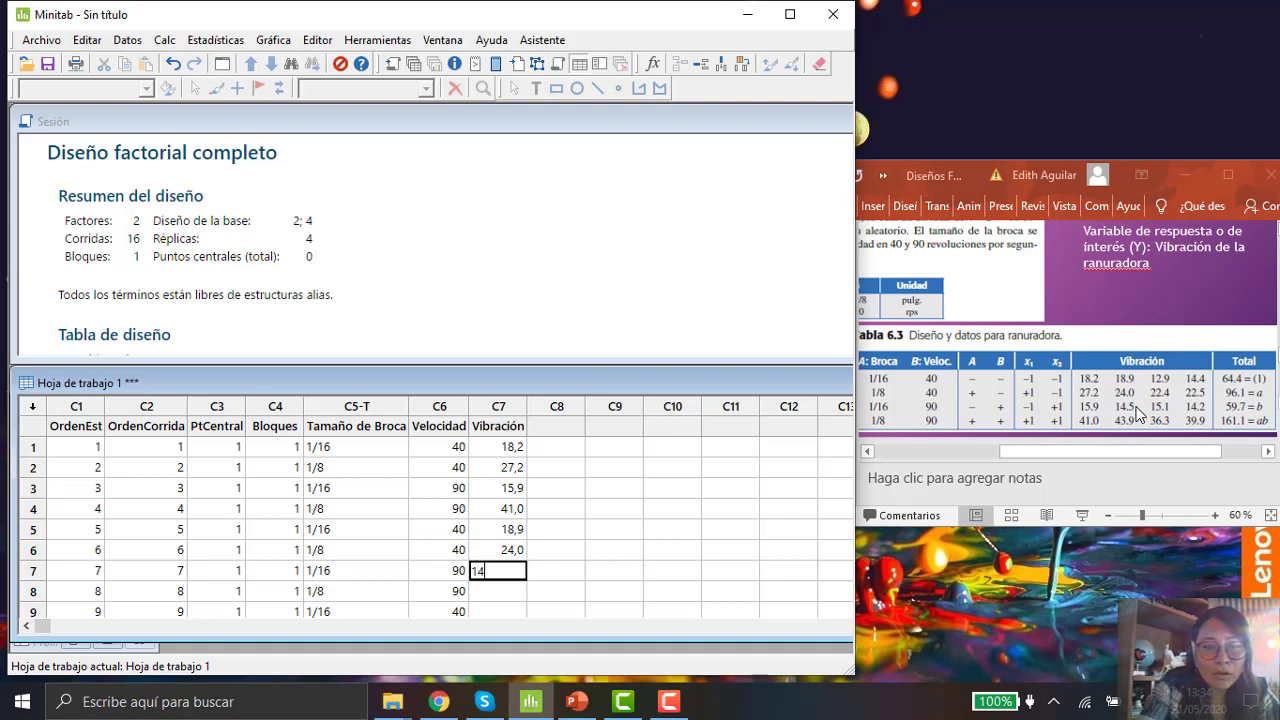
{"action": "type", "text": ",5"}
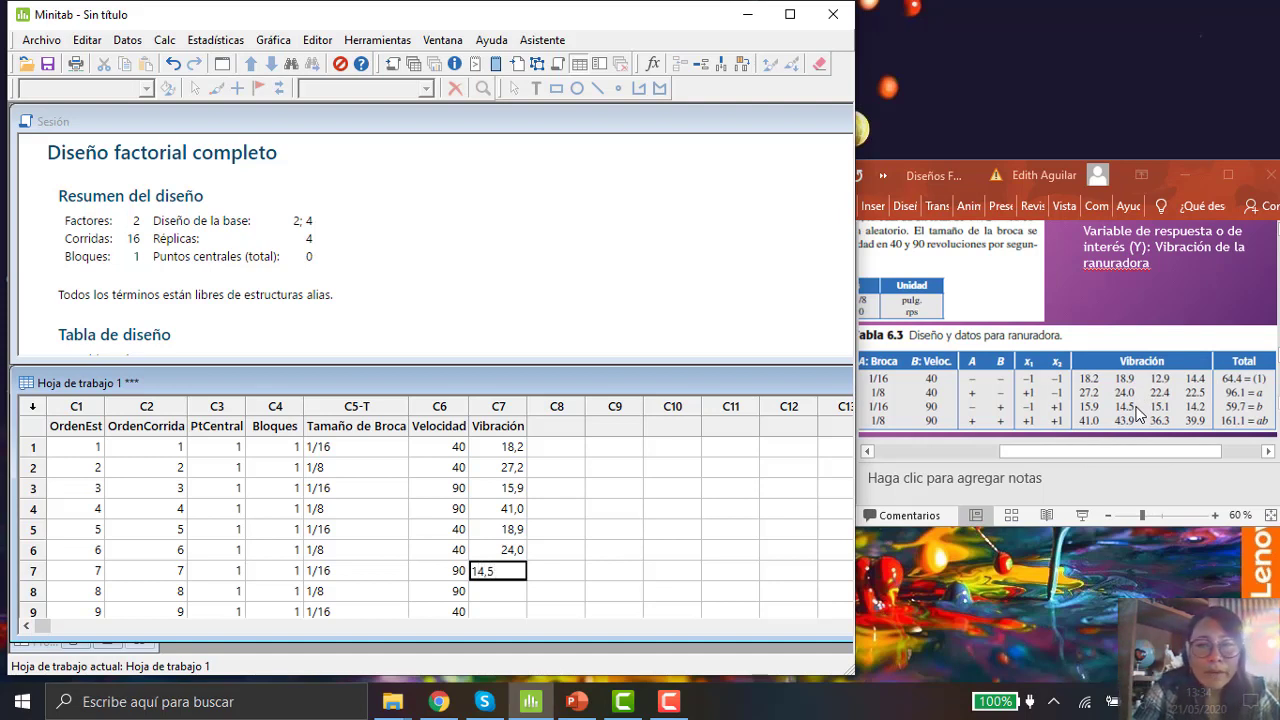
{"action": "key", "text": "Return"}
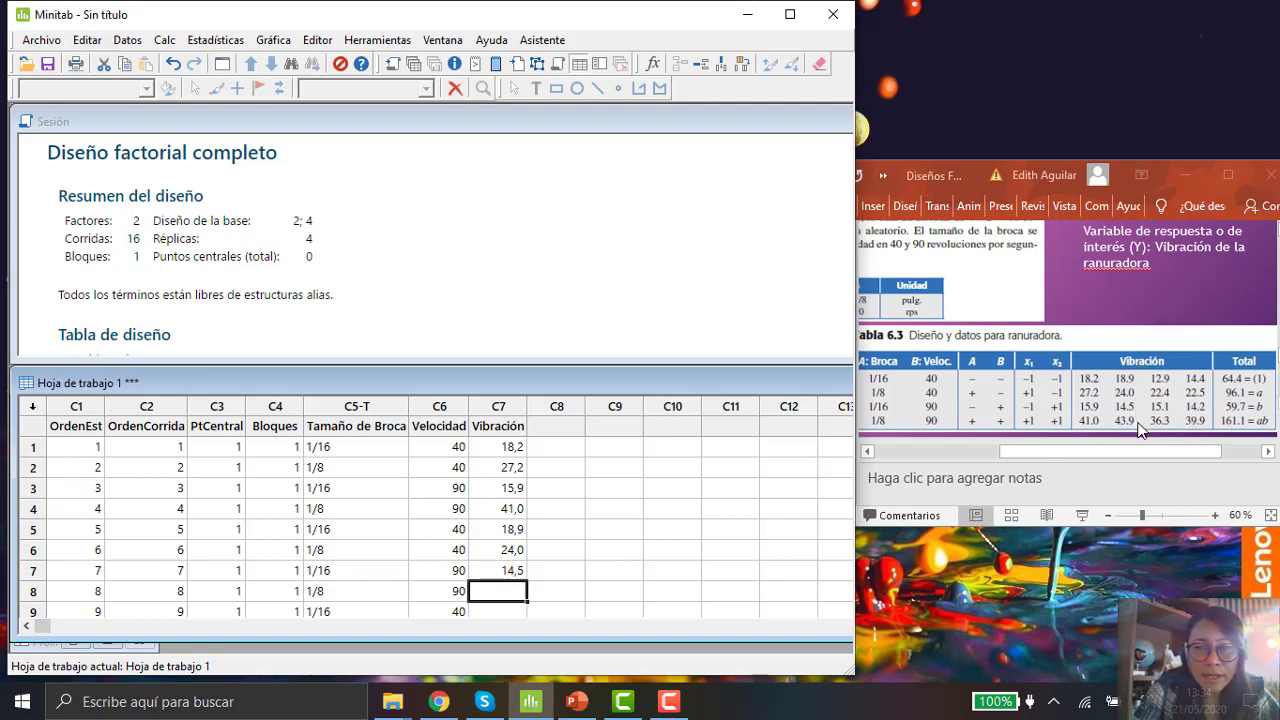
{"action": "type", "text": "43,9"}
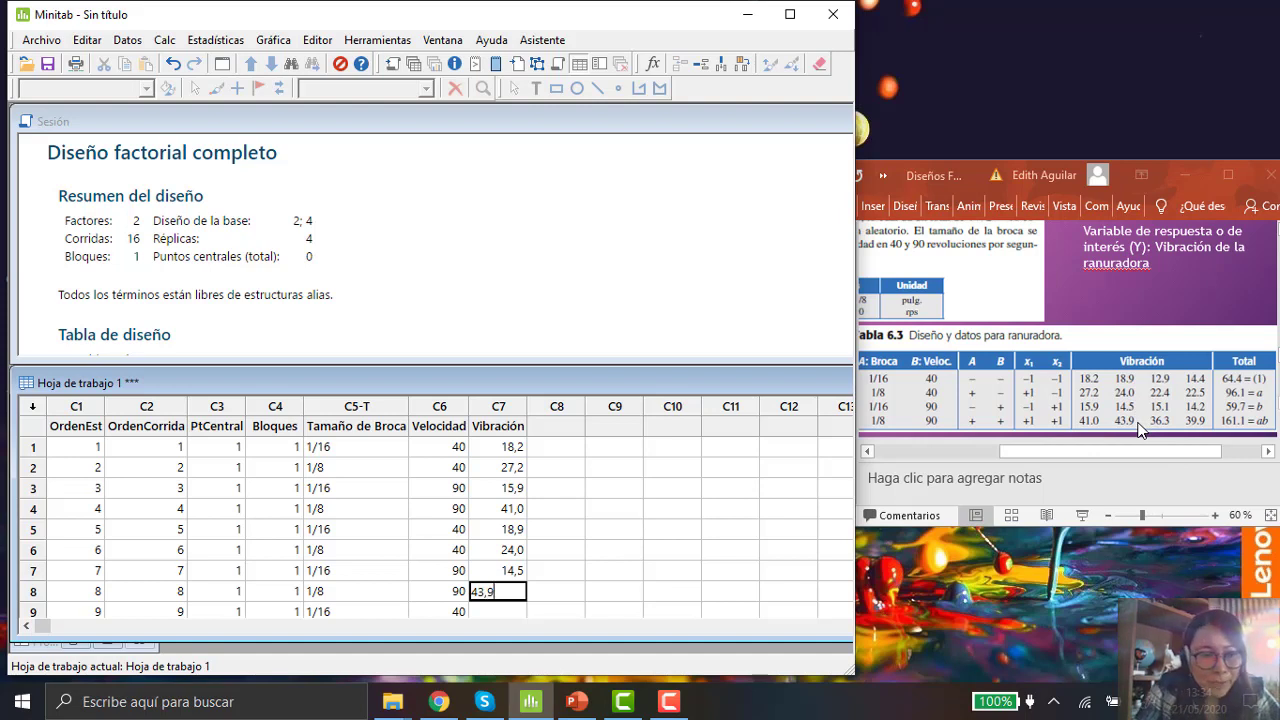
{"action": "key", "text": "Return"}
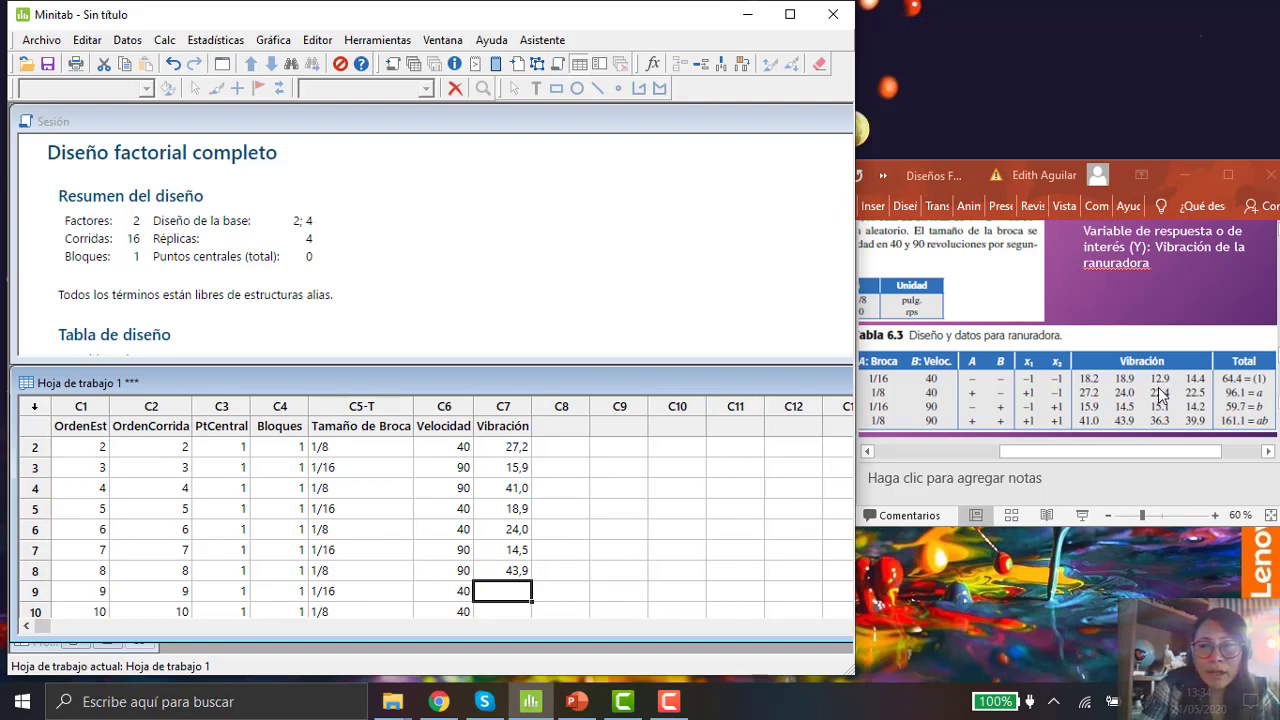
Step: Enter the third-replicate vibration values 12,9, 22,4 and 15,1 for runs 9 to 11
{"action": "type", "text": "12"}
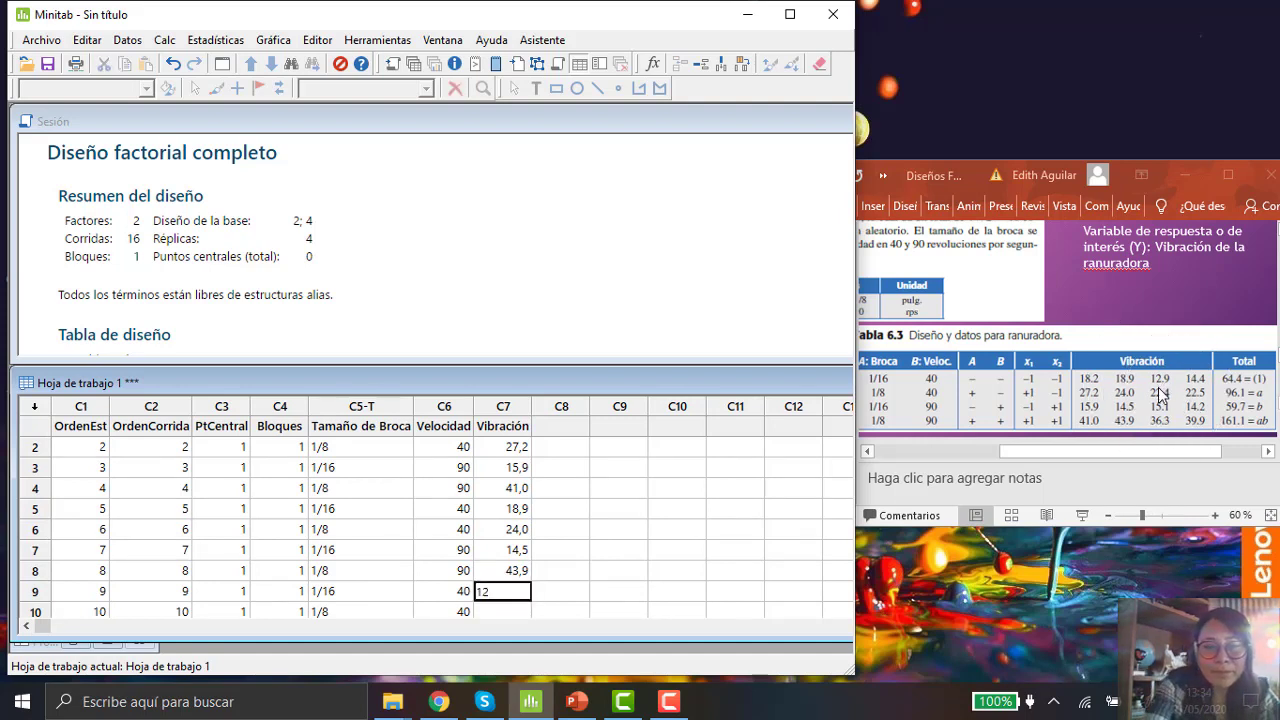
{"action": "type", "text": ",9"}
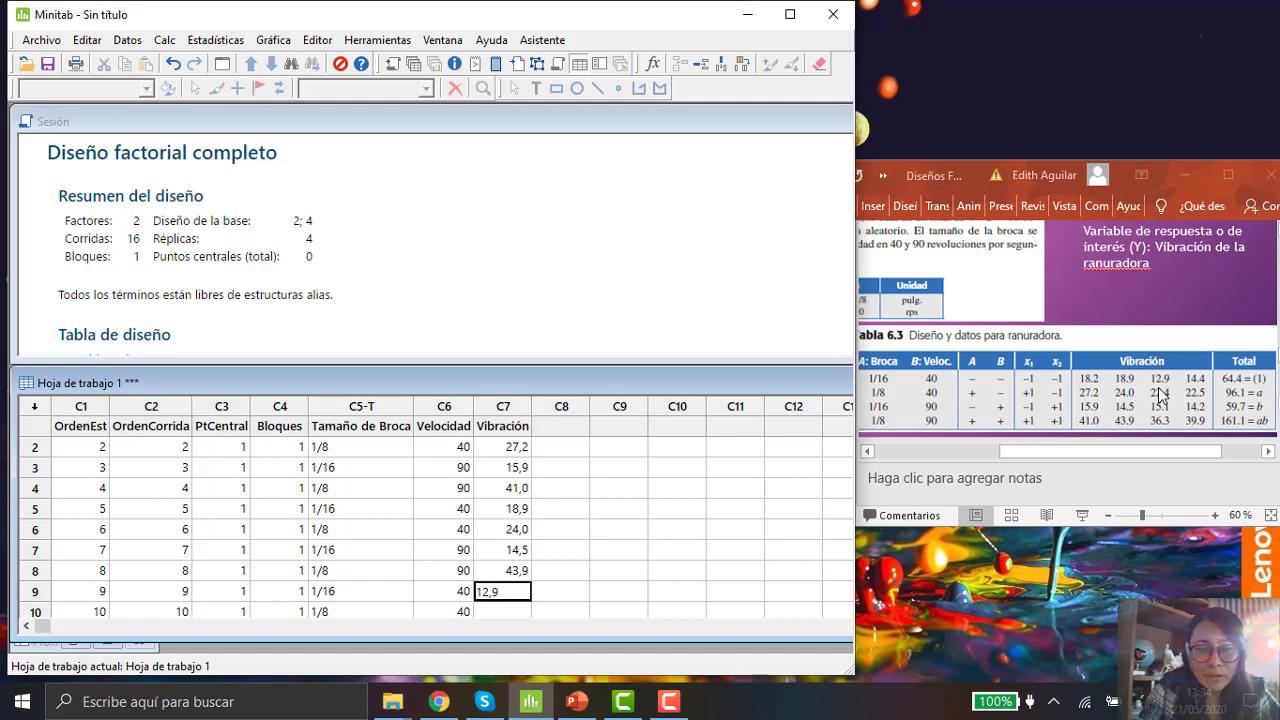
{"action": "key", "text": "Return"}
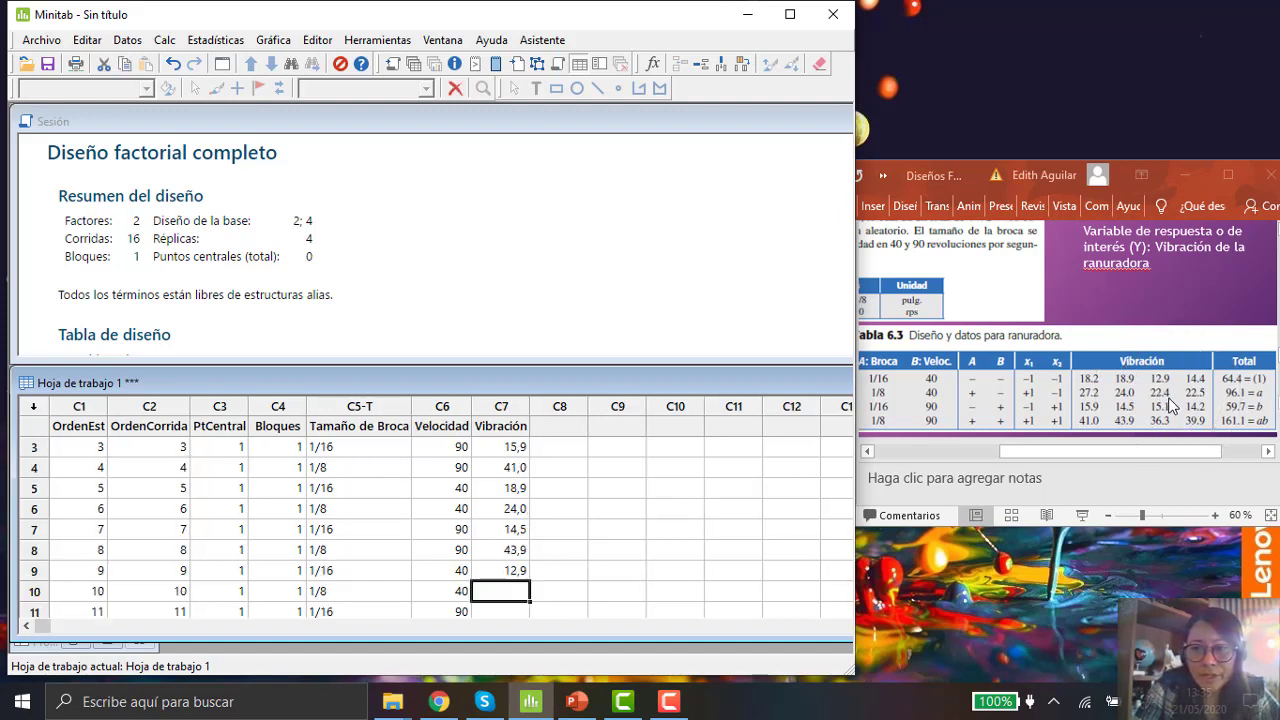
{"action": "type", "text": "22,4"}
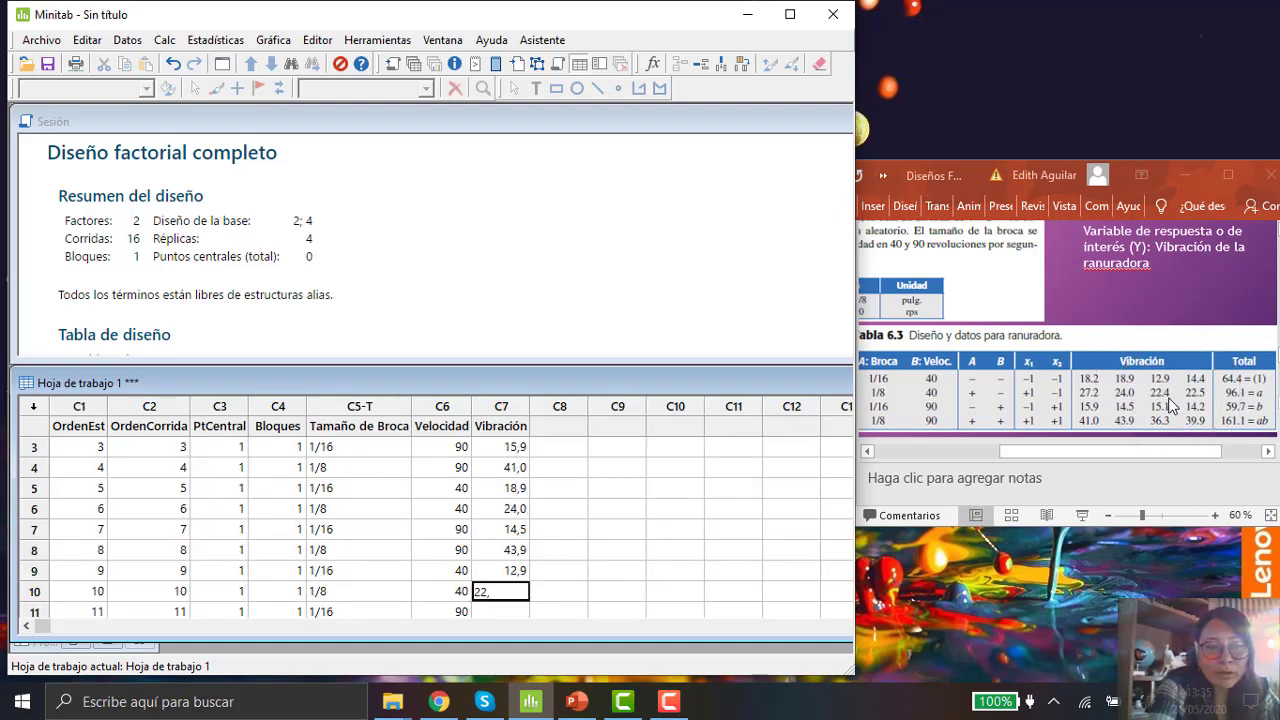
{"action": "key", "text": "Return"}
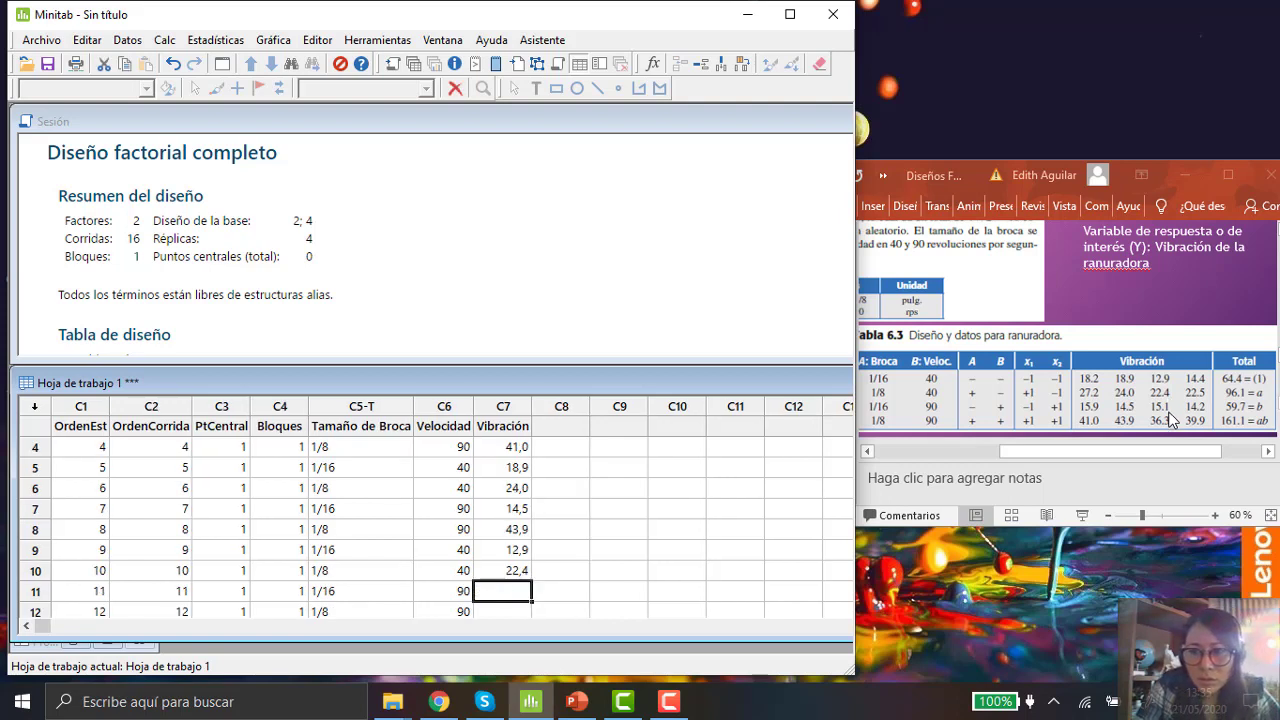
{"action": "type", "text": "1"}
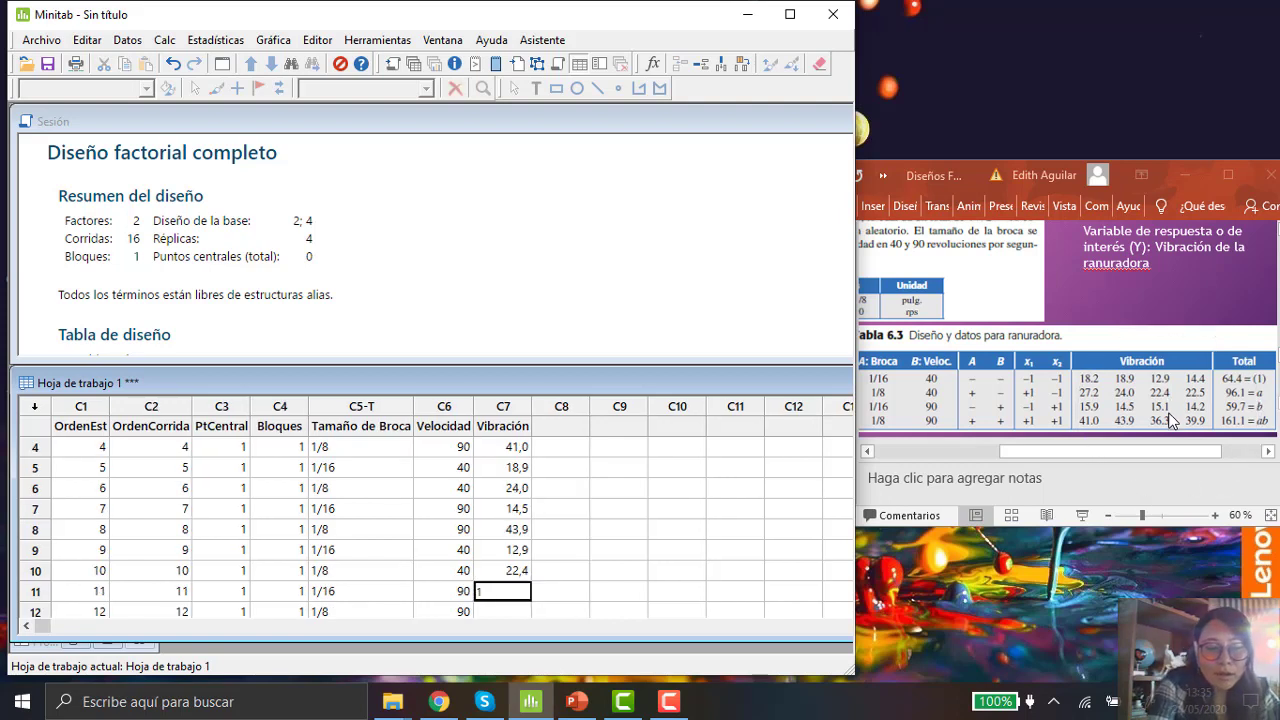
{"action": "type", "text": "5,"}
{"action": "type", "text": "1"}
{"action": "key", "text": "Return"}
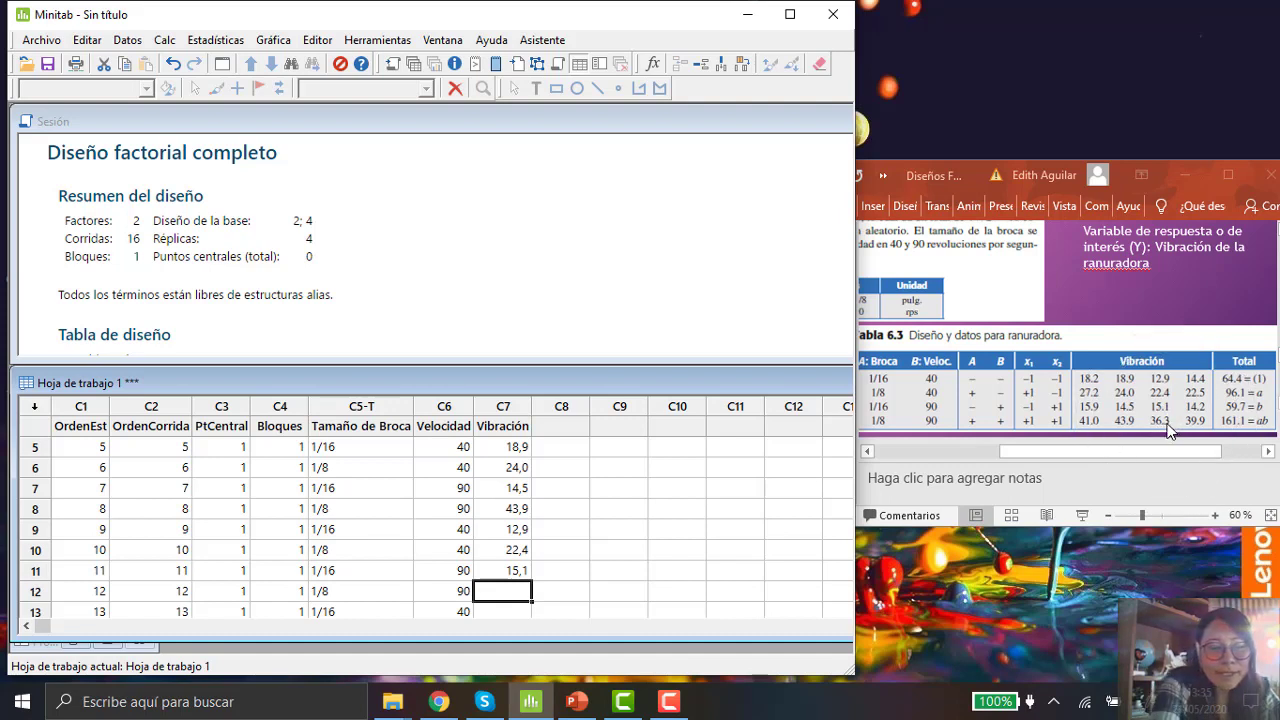
Step: Enter the vibration values 36,3 and 14,4 for runs 12 and 13 in the Vibración column
{"action": "type", "text": "36"}
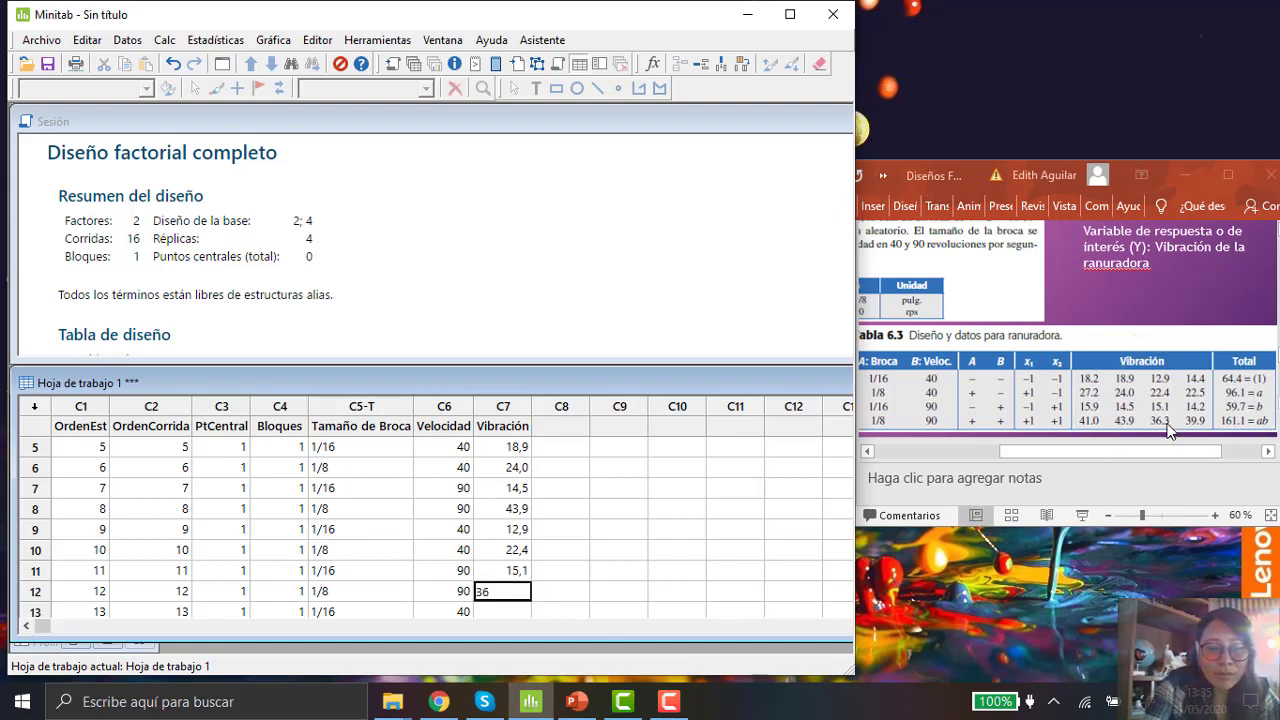
{"action": "type", "text": ",3"}
{"action": "key", "text": "Return"}
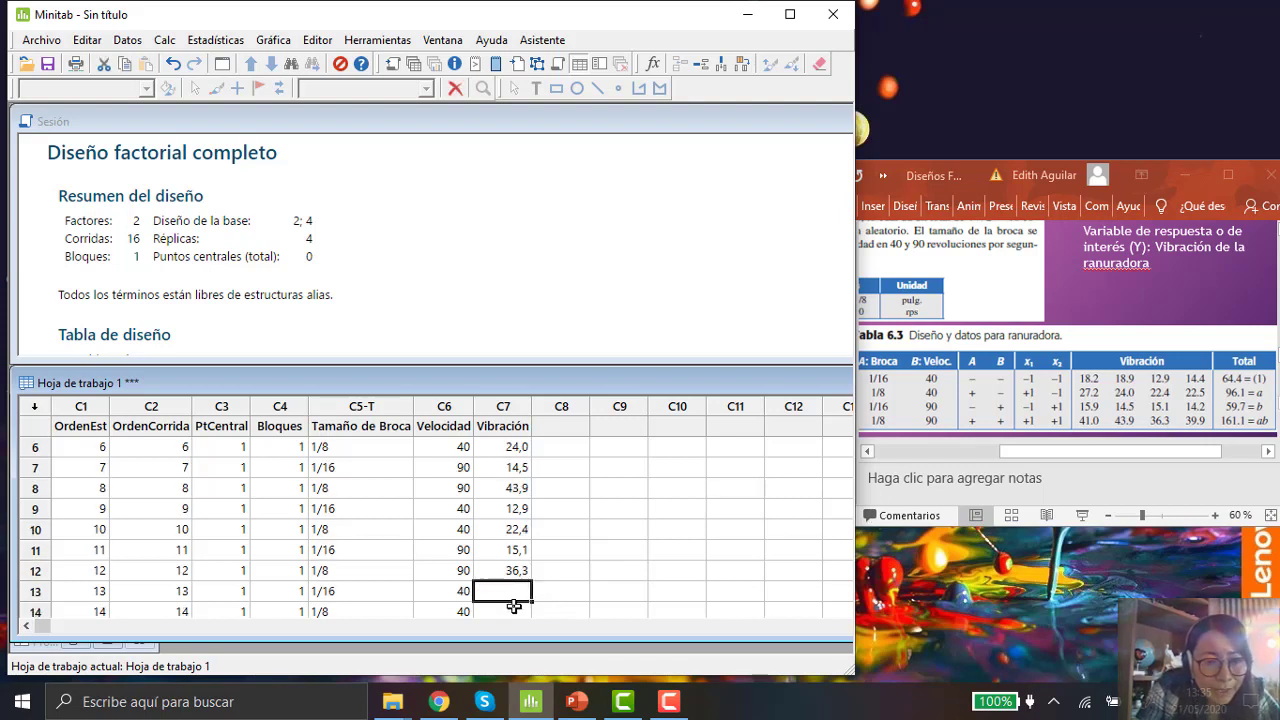
{"action": "left_click", "coordinate": [1207, 390]}
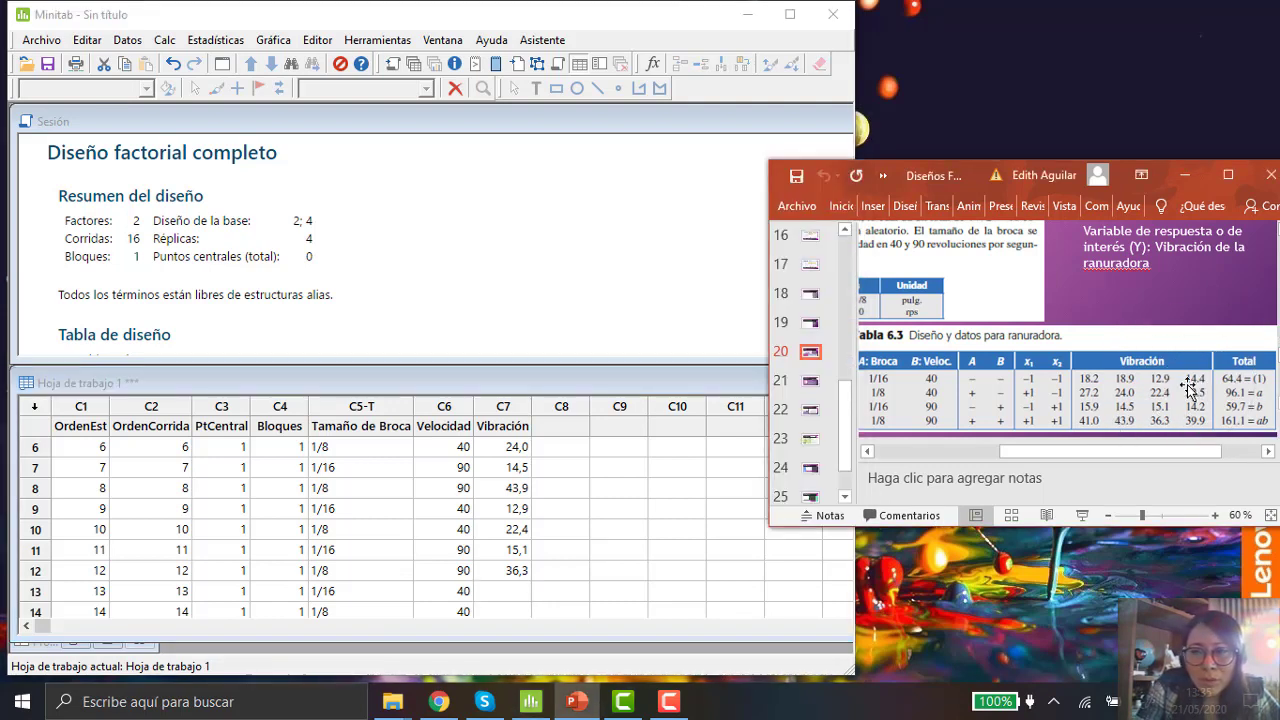
{"action": "left_click", "coordinate": [521, 587]}
{"action": "type", "text": "14,4"}
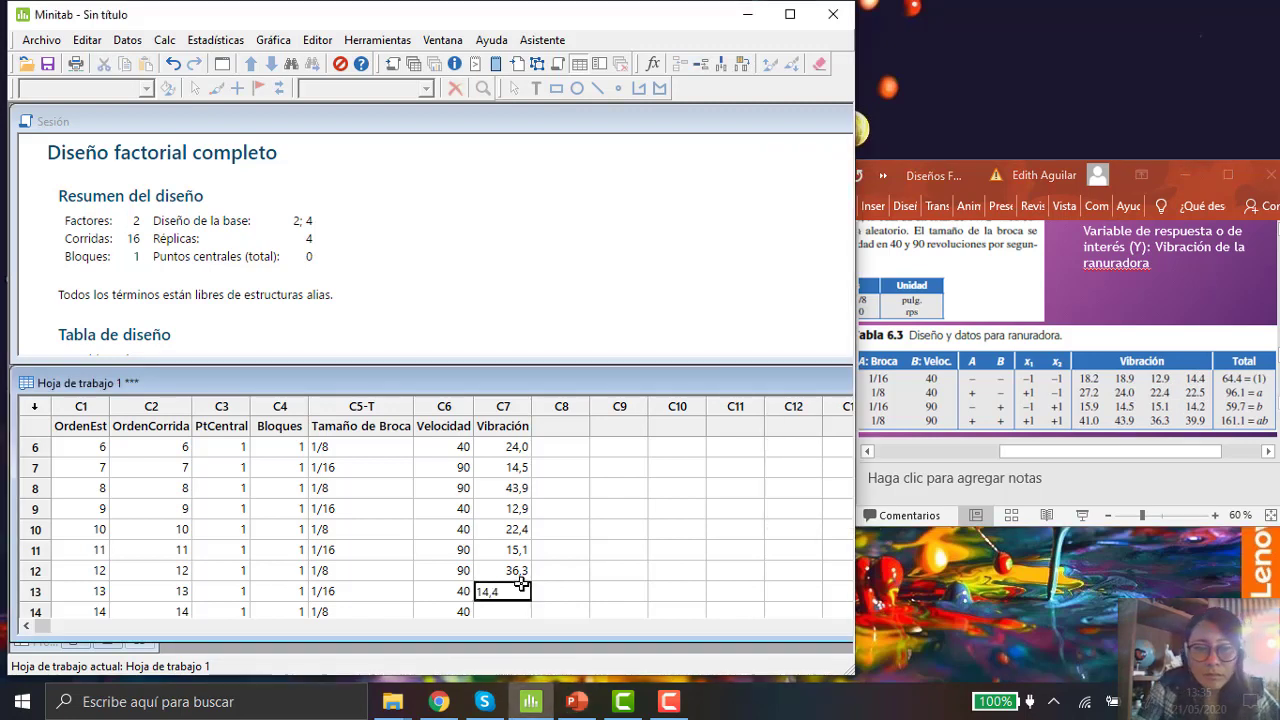
{"action": "key", "text": "Return"}
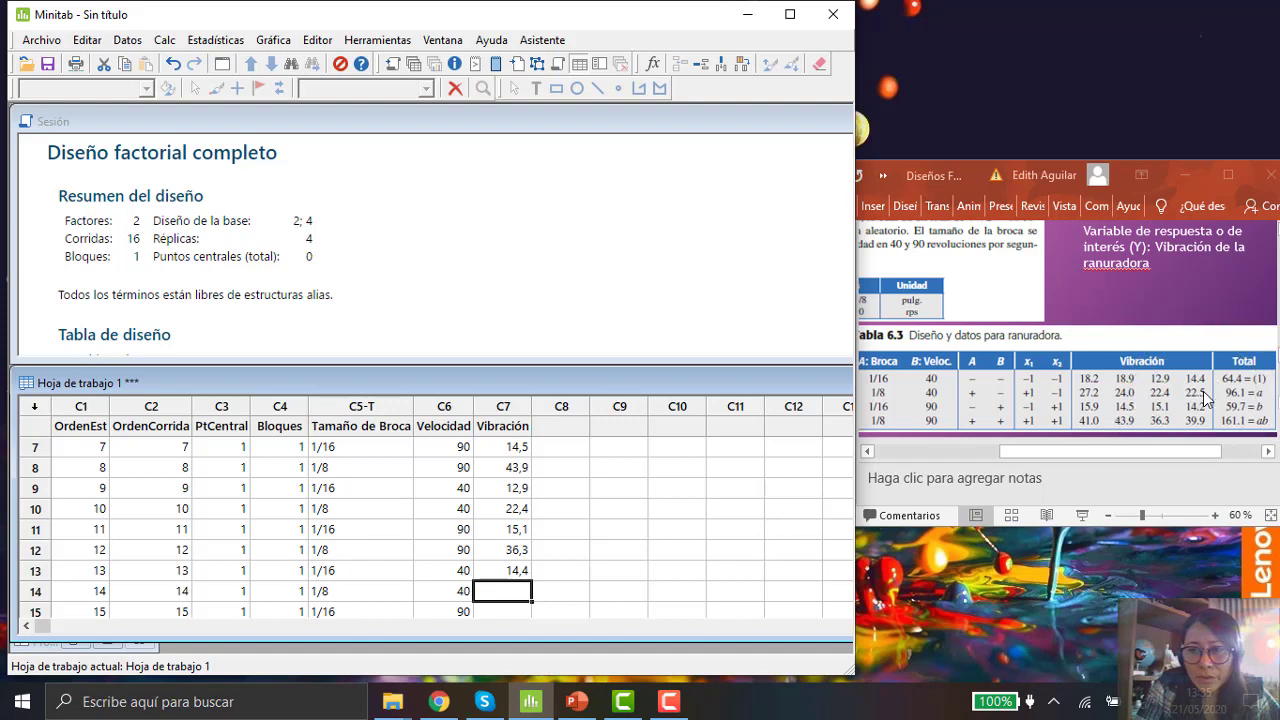
Step: Enter the fourth-replicate vibration values 22,5, 14,2 and 39,9 for runs 14 to 16
{"action": "type", "text": "22,5"}
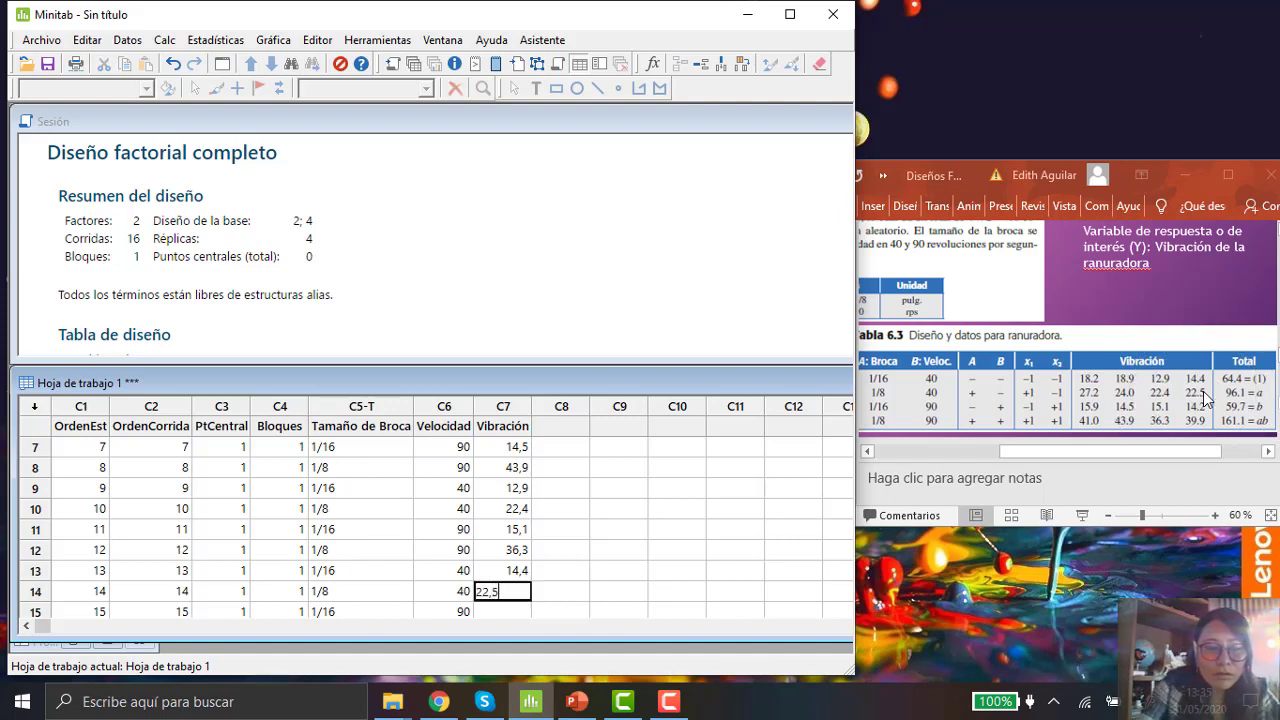
{"action": "key", "text": "Return"}
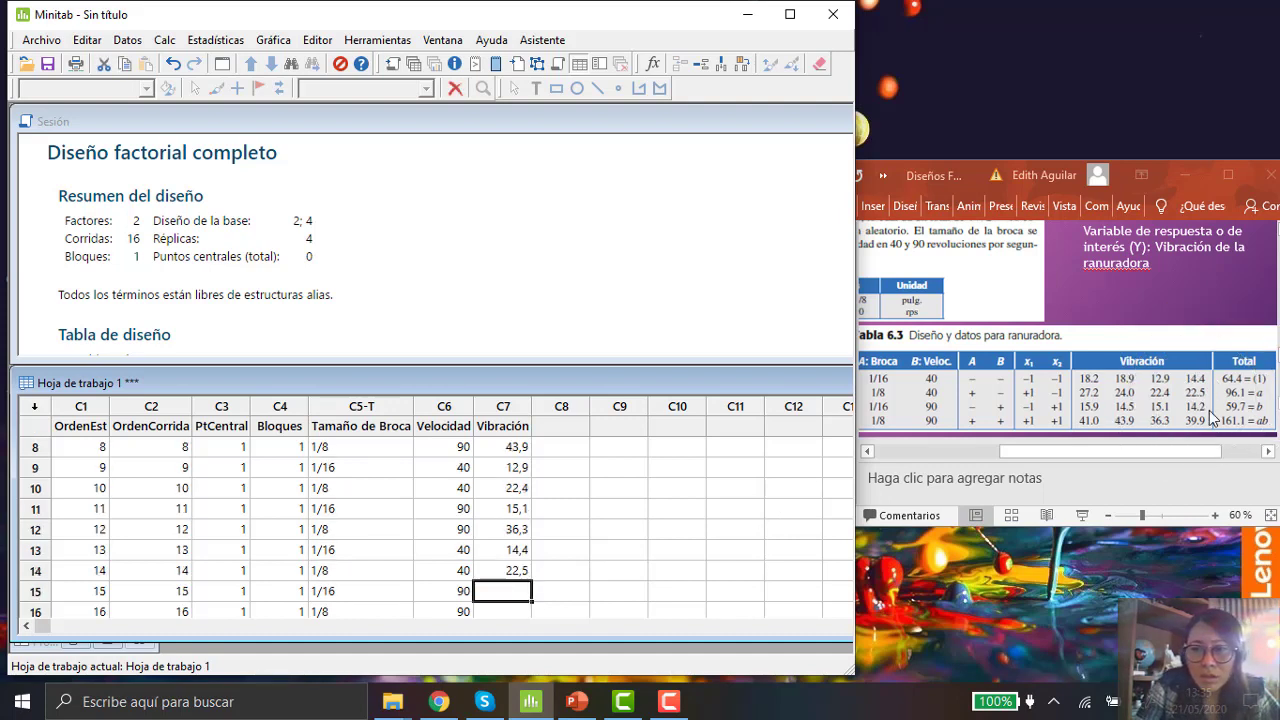
{"action": "type", "text": "1"}
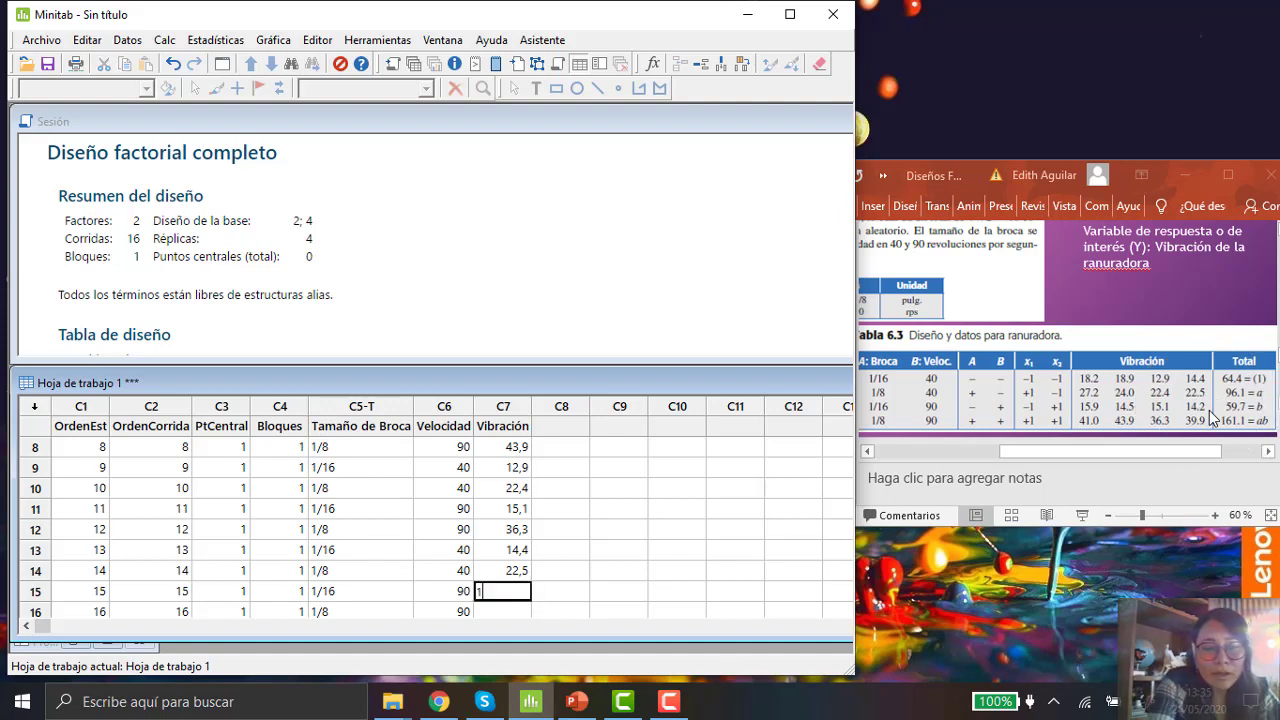
{"action": "type", "text": "4,2"}
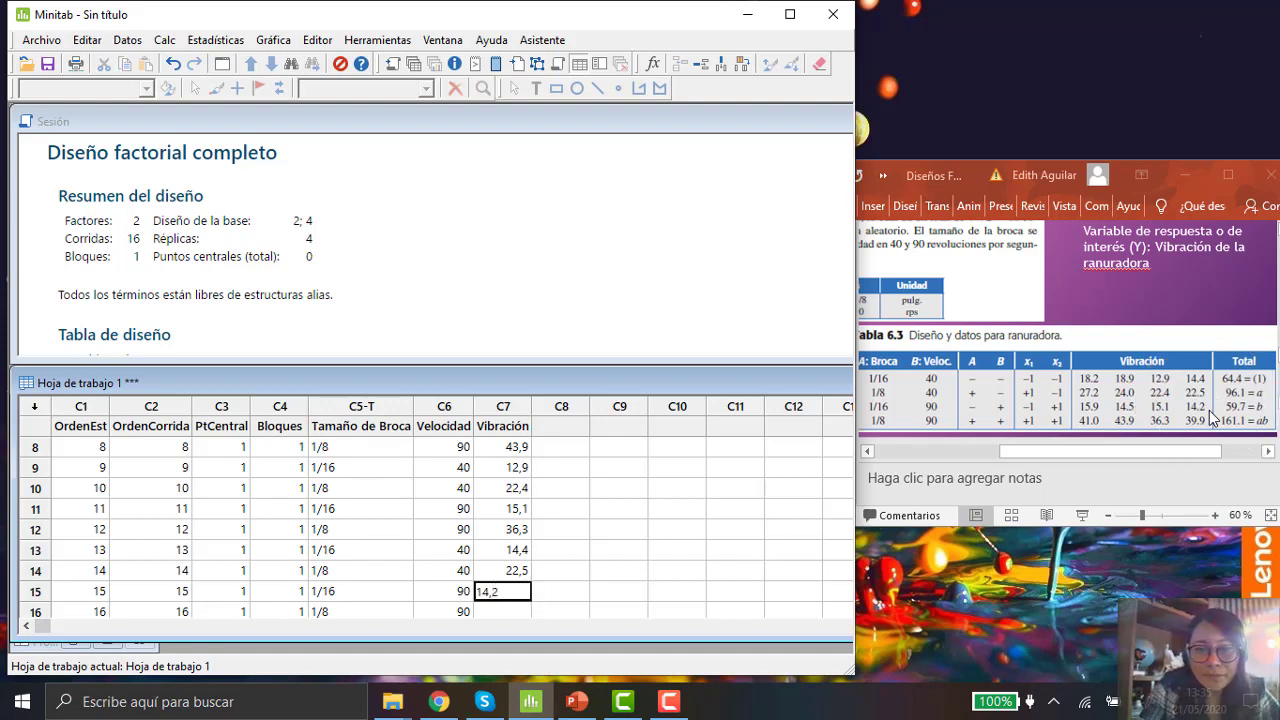
{"action": "key", "text": "Return"}
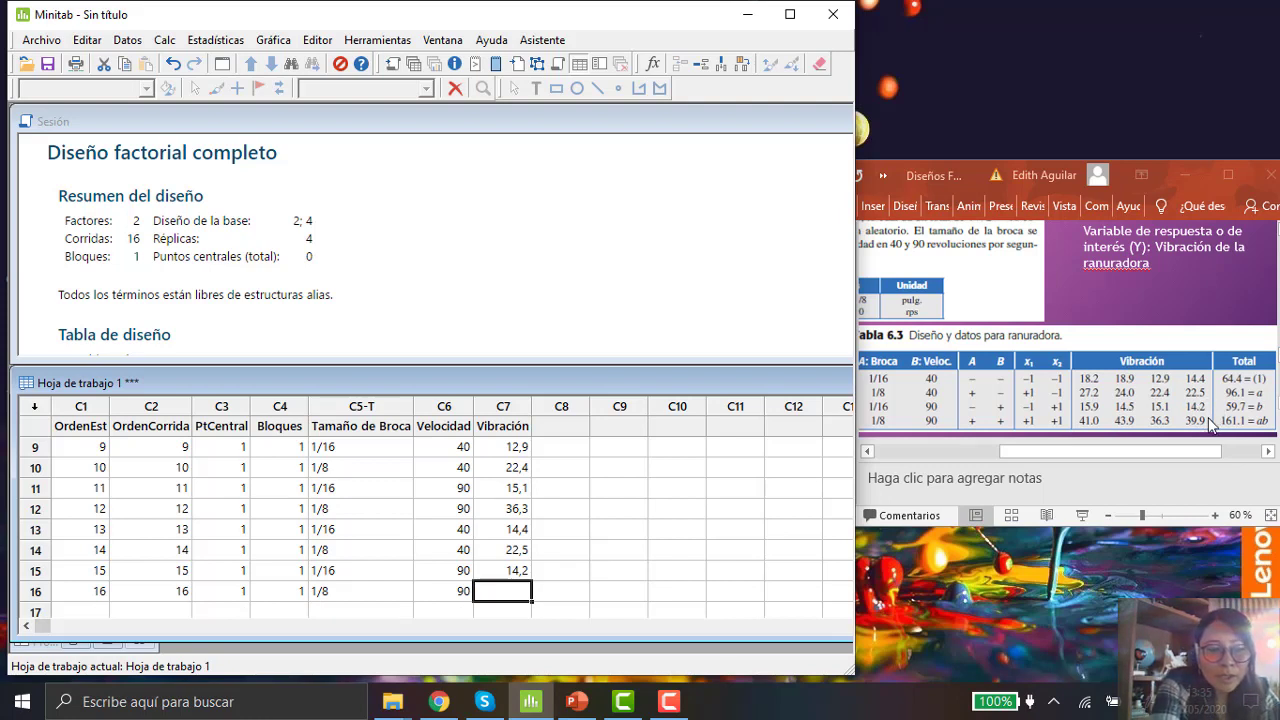
{"action": "type", "text": "39,9"}
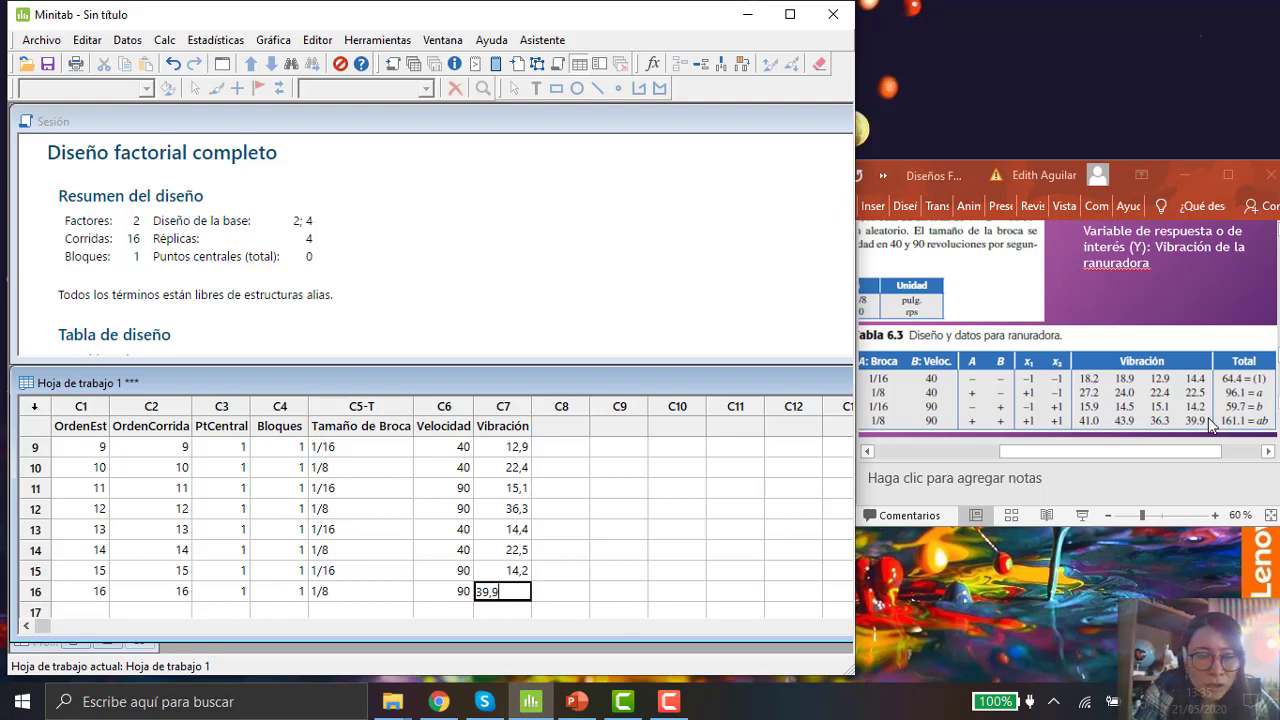
{"action": "key", "text": "Return"}
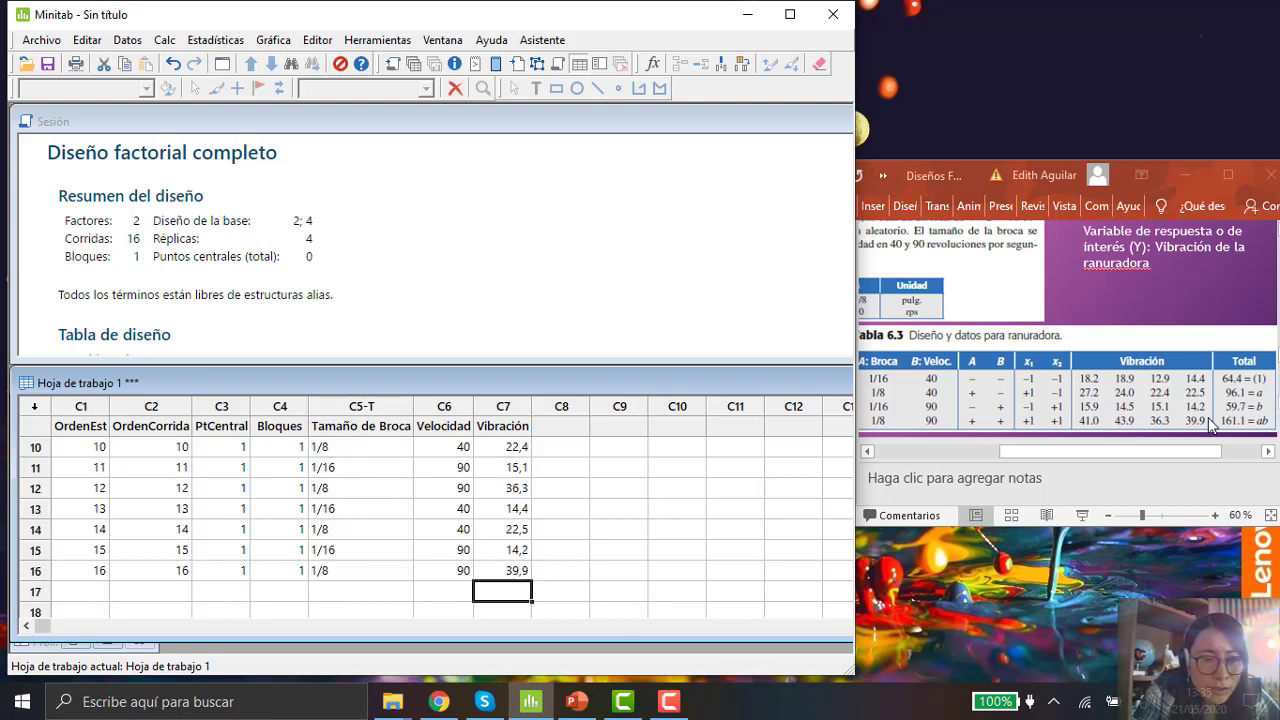
Step: Review the entered Vibración values by stepping up through the column back to run 1
{"action": "left_click", "coordinate": [509, 569]}
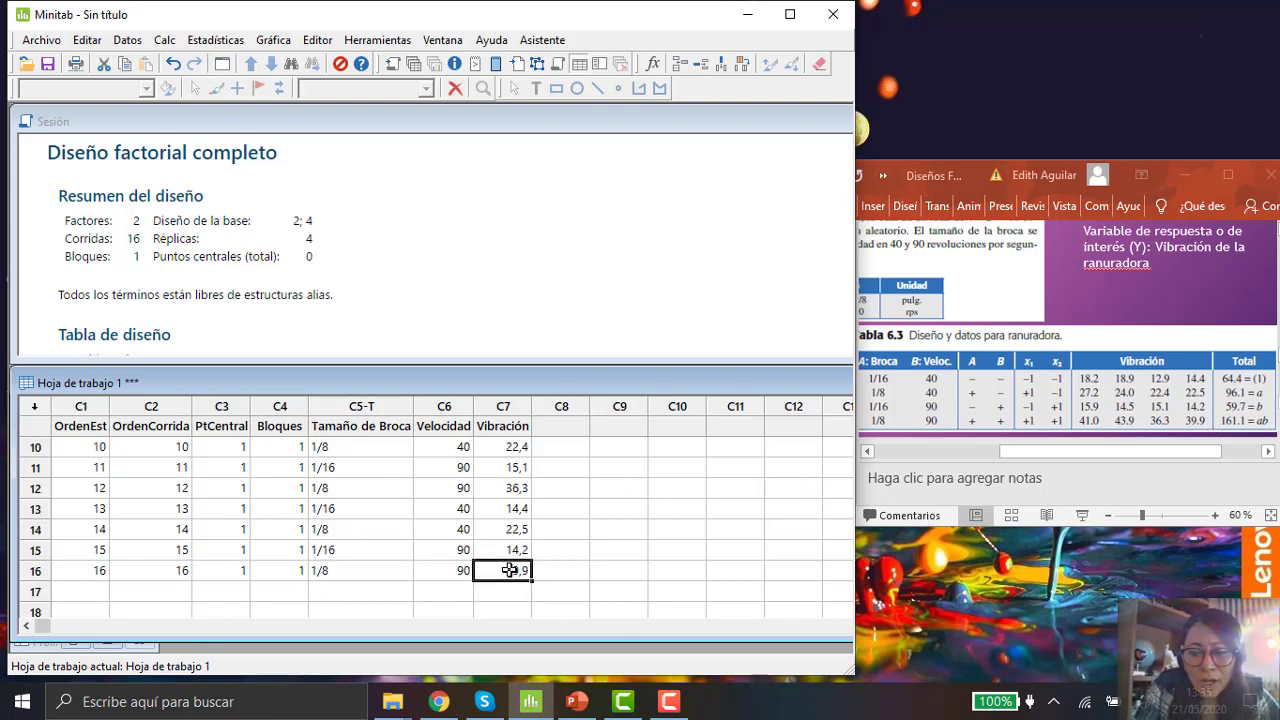
{"action": "key", "text": "Up"}
{"action": "key", "text": "Up"}
{"action": "key", "text": "Up"}
{"action": "key", "text": "Up"}
{"action": "key", "text": "Up"}
{"action": "key", "text": "Up"}
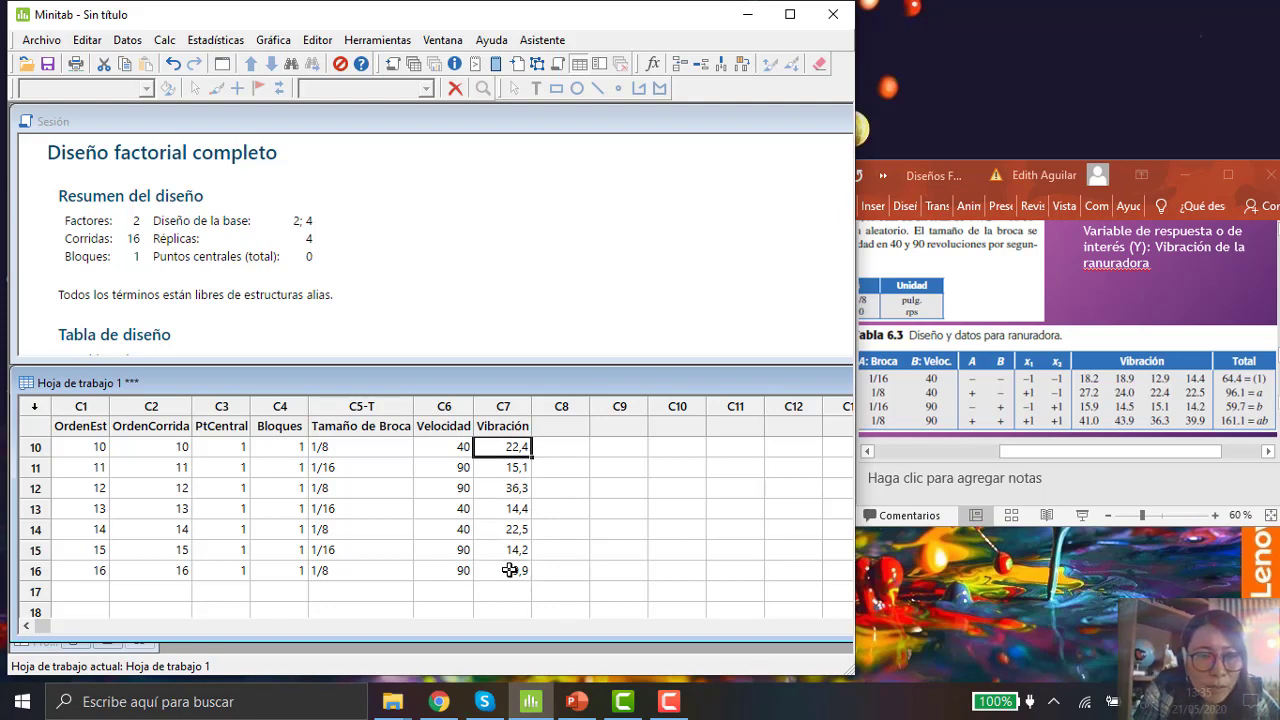
{"action": "key", "text": "Up"}
{"action": "key", "text": "Up"}
{"action": "key", "text": "Up"}
{"action": "key", "text": "Up"}
{"action": "key", "text": "Up"}
{"action": "key", "text": "Up"}
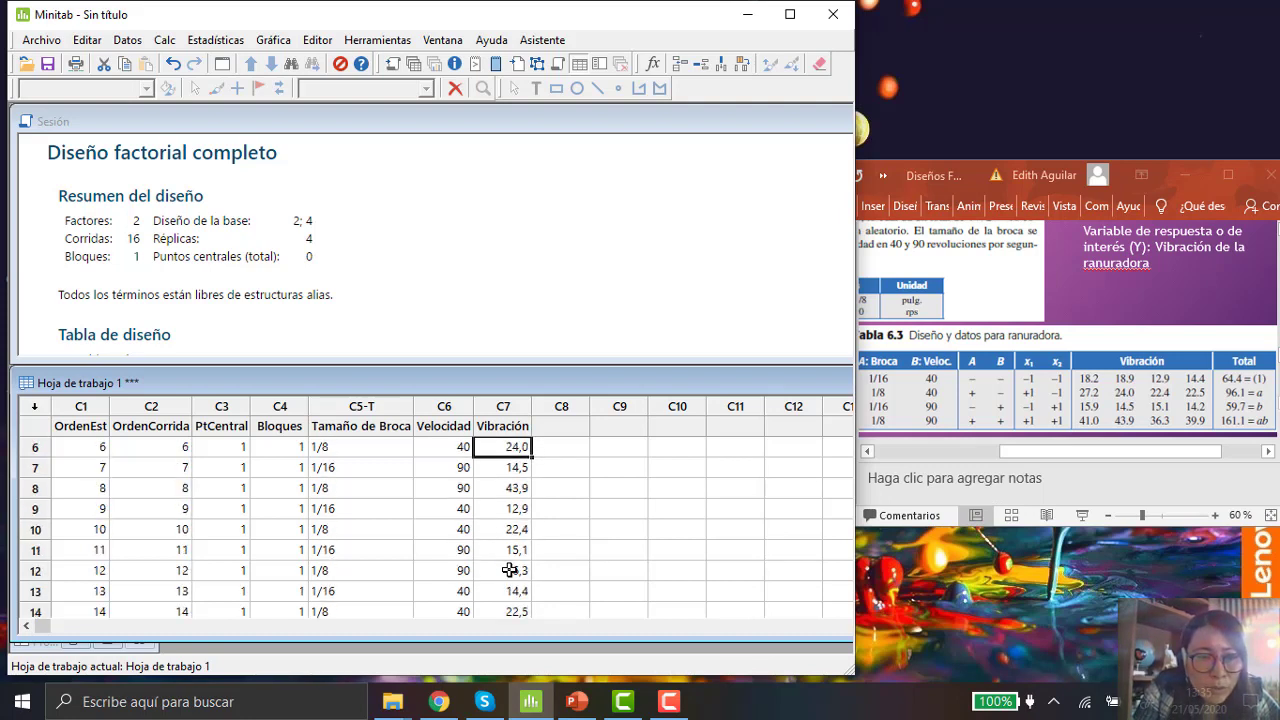
{"action": "key", "text": "Up"}
{"action": "key", "text": "Up"}
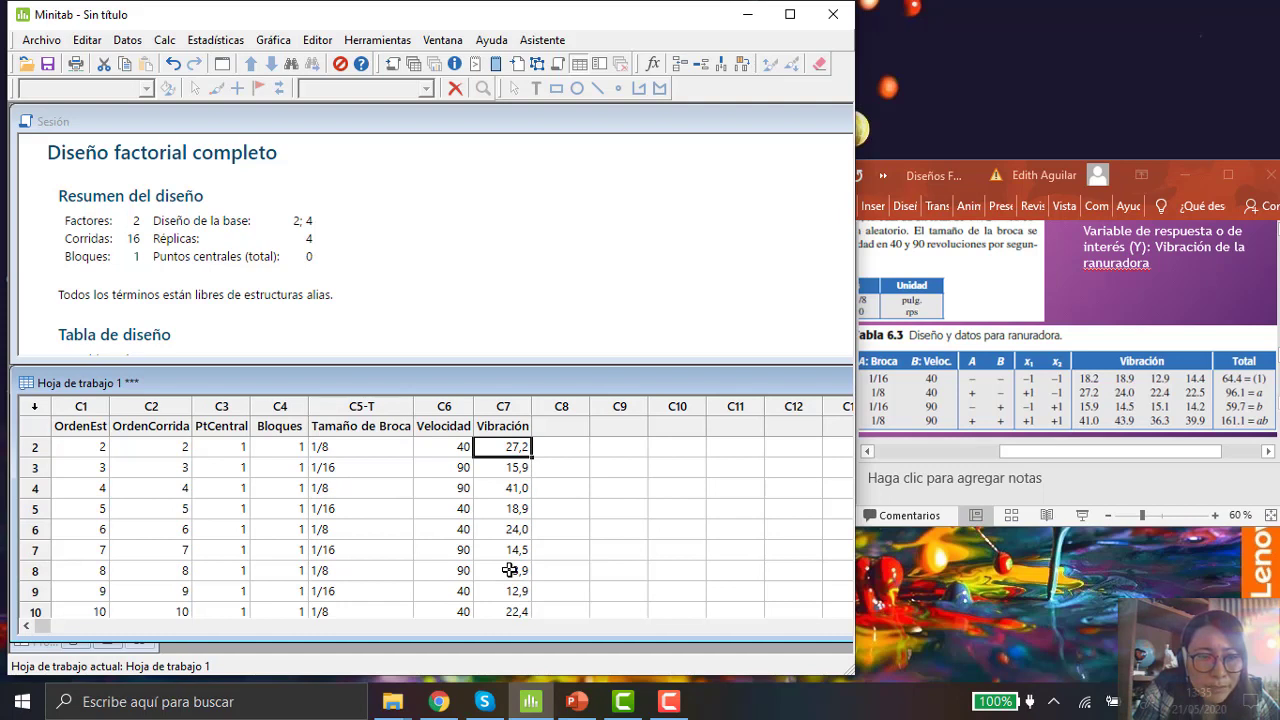
{"action": "key", "text": "Up"}
{"action": "key", "text": "Up"}
{"action": "key", "text": "Down"}
{"action": "key", "text": "Up"}
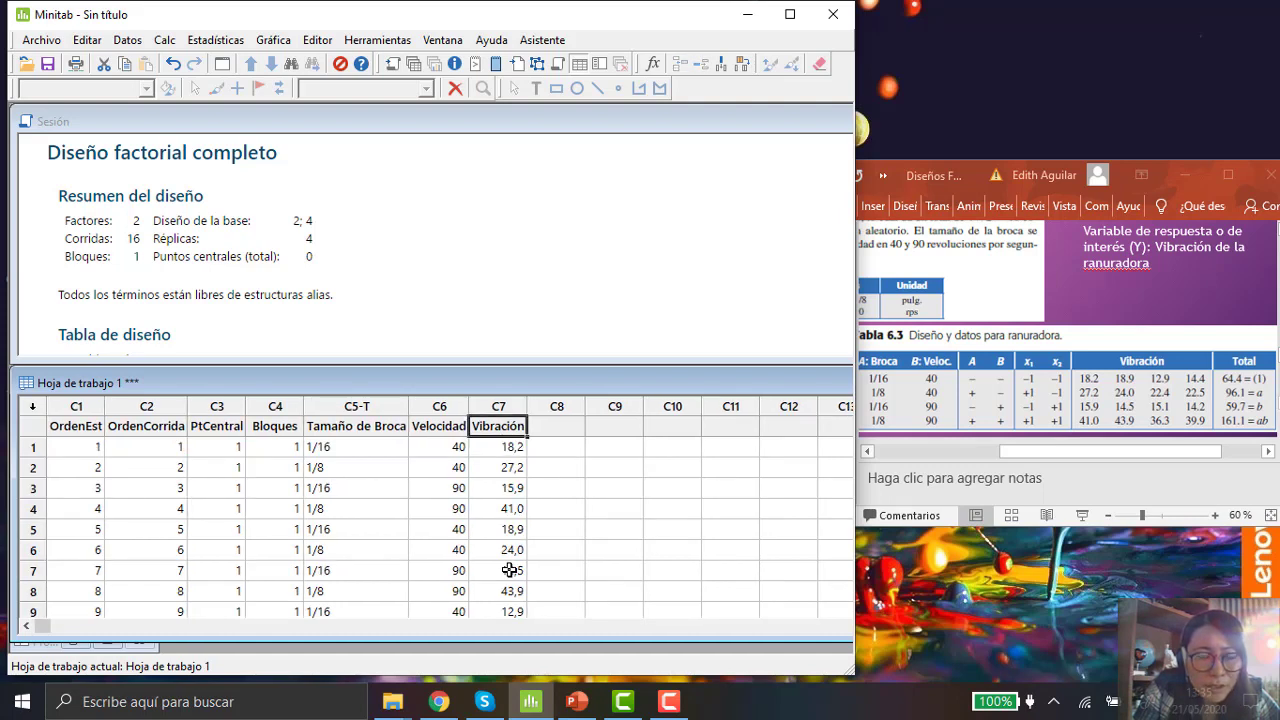
{"action": "key", "text": "Down"}
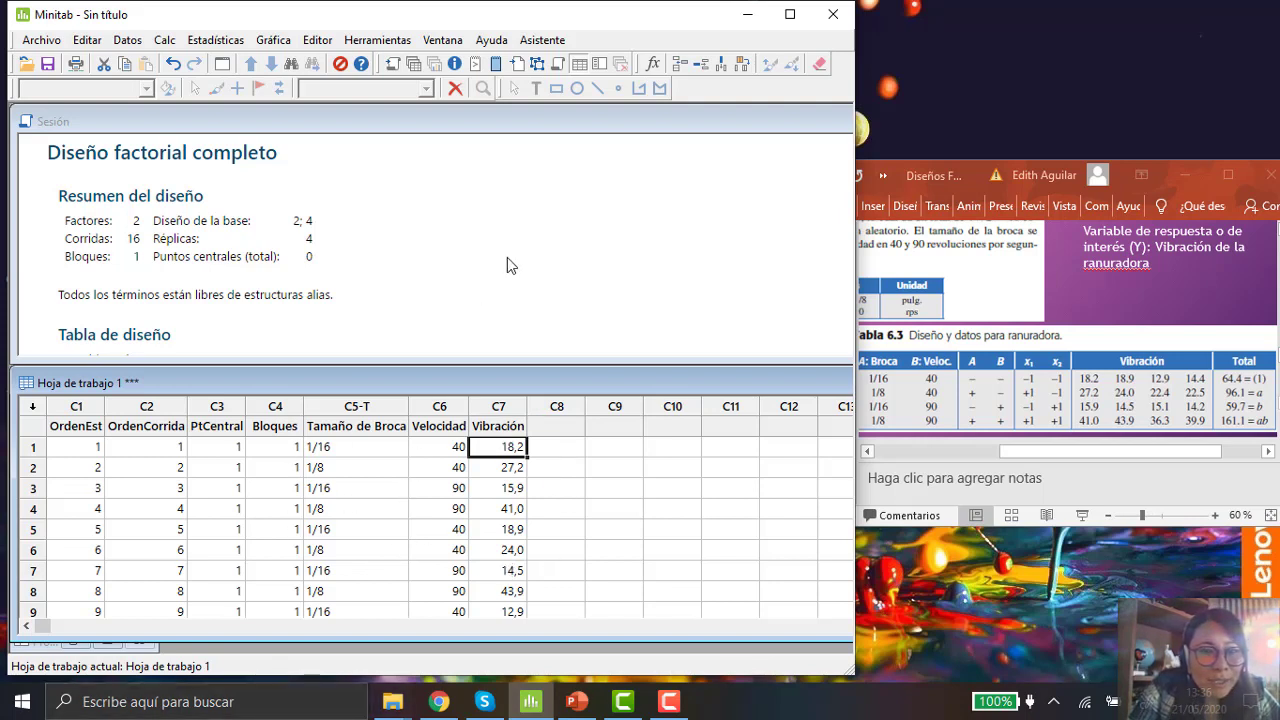
Step: Widen the window and scroll through the session's design table to examine the run order of factors A and B
{"action": "left_click", "coordinate": [424, 198]}
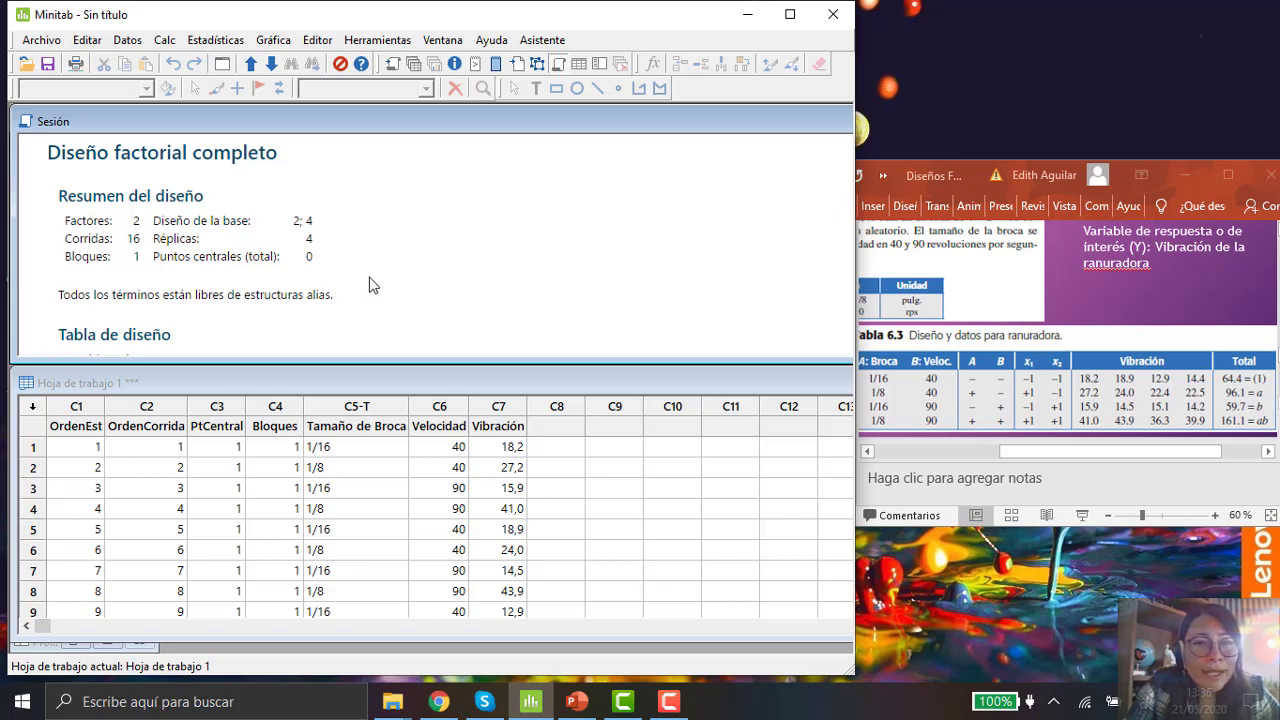
{"action": "left_click_drag", "start_coordinate": [855, 180], "coordinate": [1278, 180]}
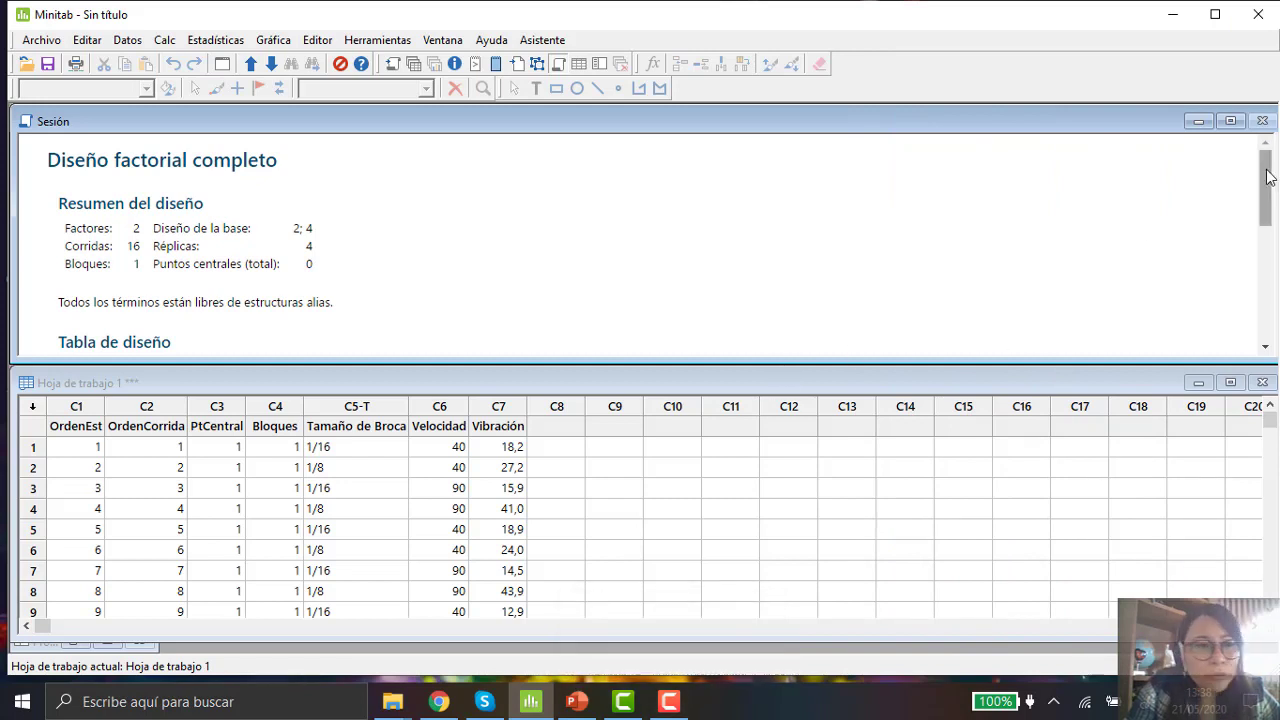
{"action": "left_click_drag", "start_coordinate": [1267, 175], "coordinate": [1276, 240]}
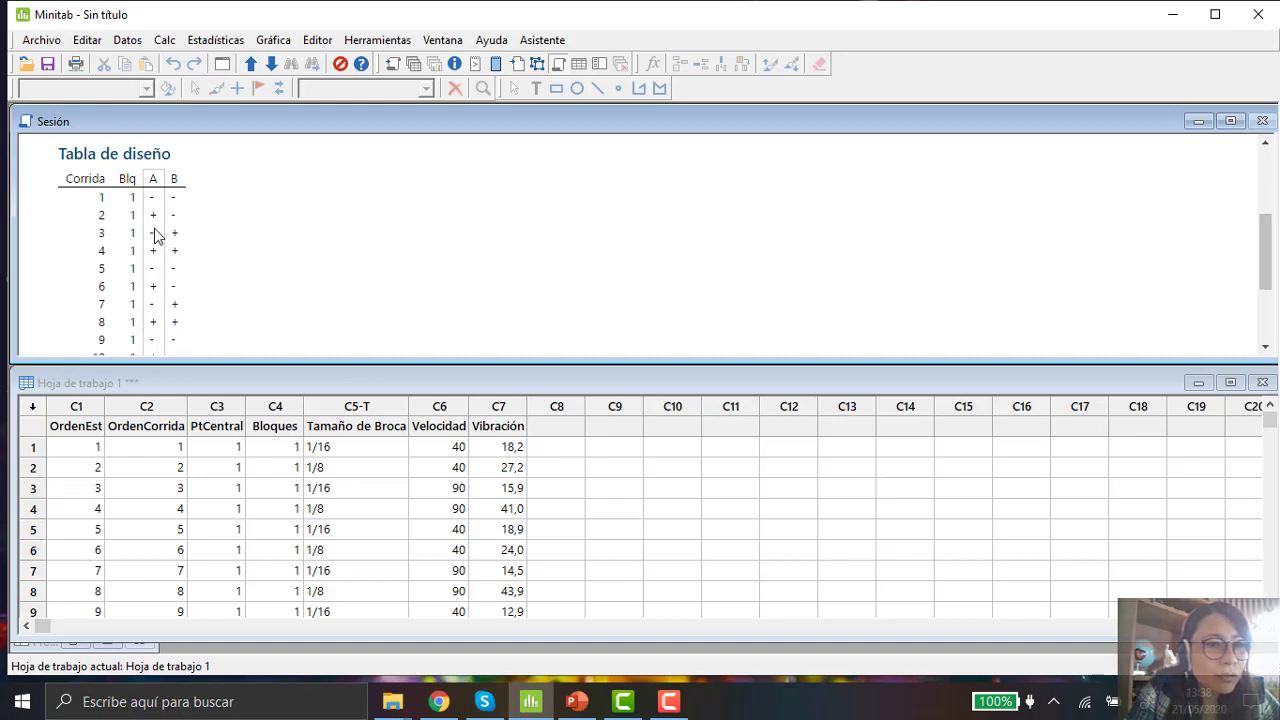
{"action": "key", "text": "ctrl"}
{"action": "key", "text": "ctrl"}
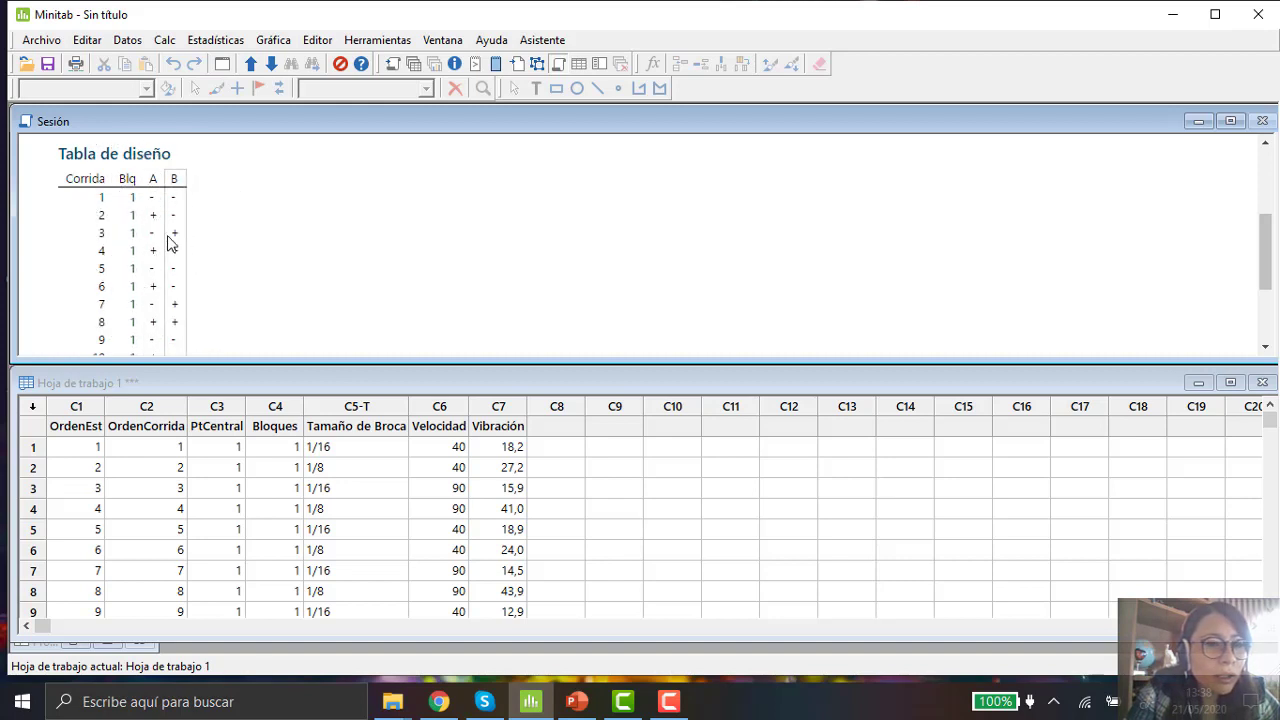
{"action": "key", "text": "ctrl"}
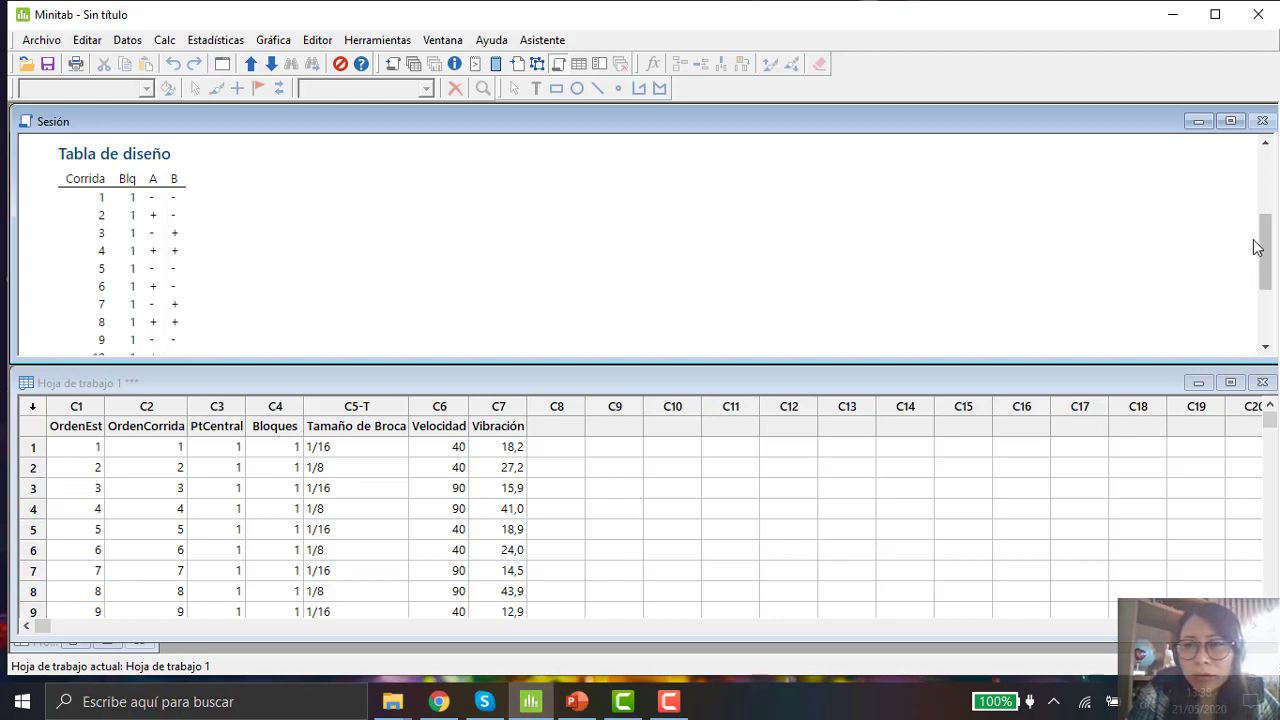
{"action": "left_click_drag", "start_coordinate": [1265, 245], "coordinate": [1270, 290]}
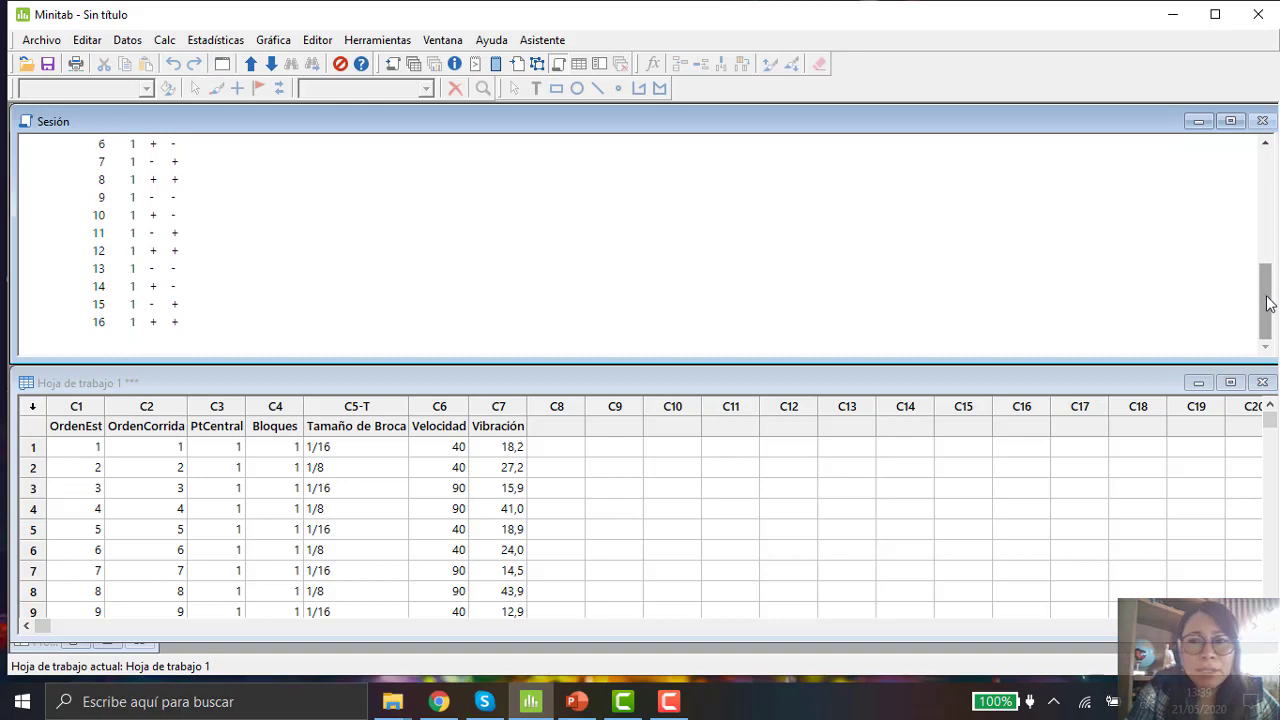
{"action": "left_click_drag", "start_coordinate": [1268, 303], "coordinate": [1268, 176]}
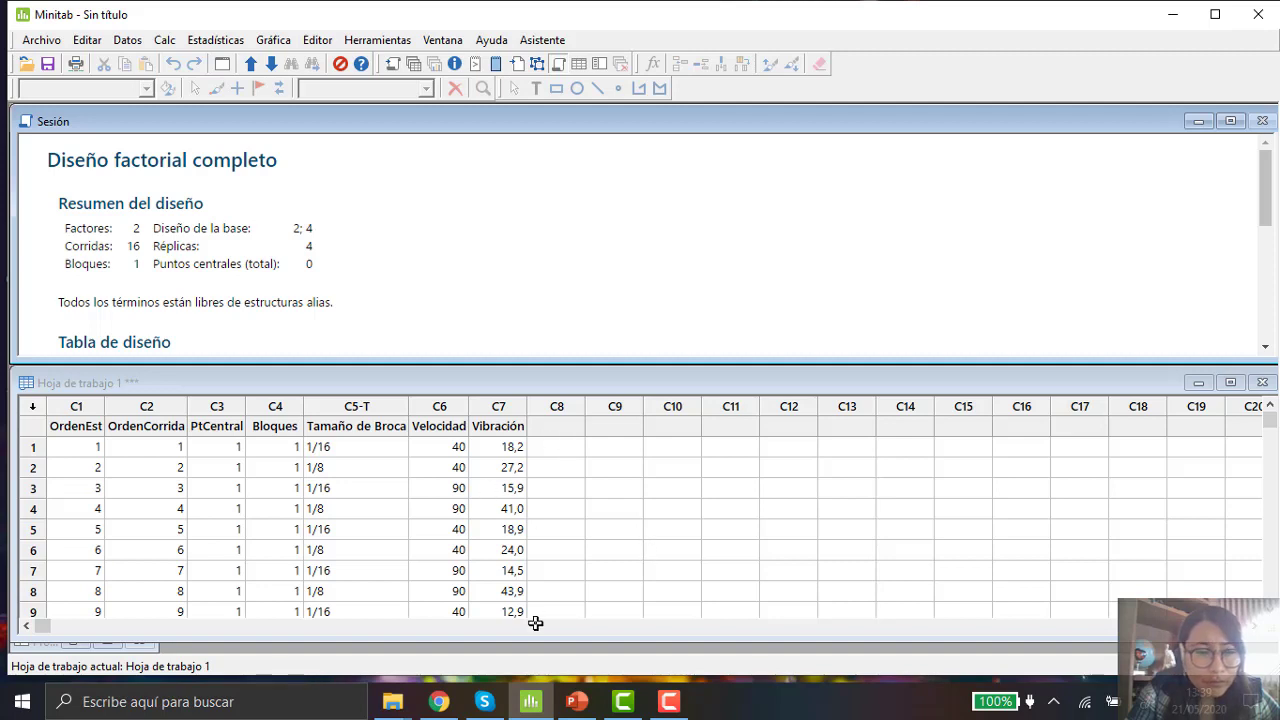
{"action": "left_click", "coordinate": [1272, 416]}
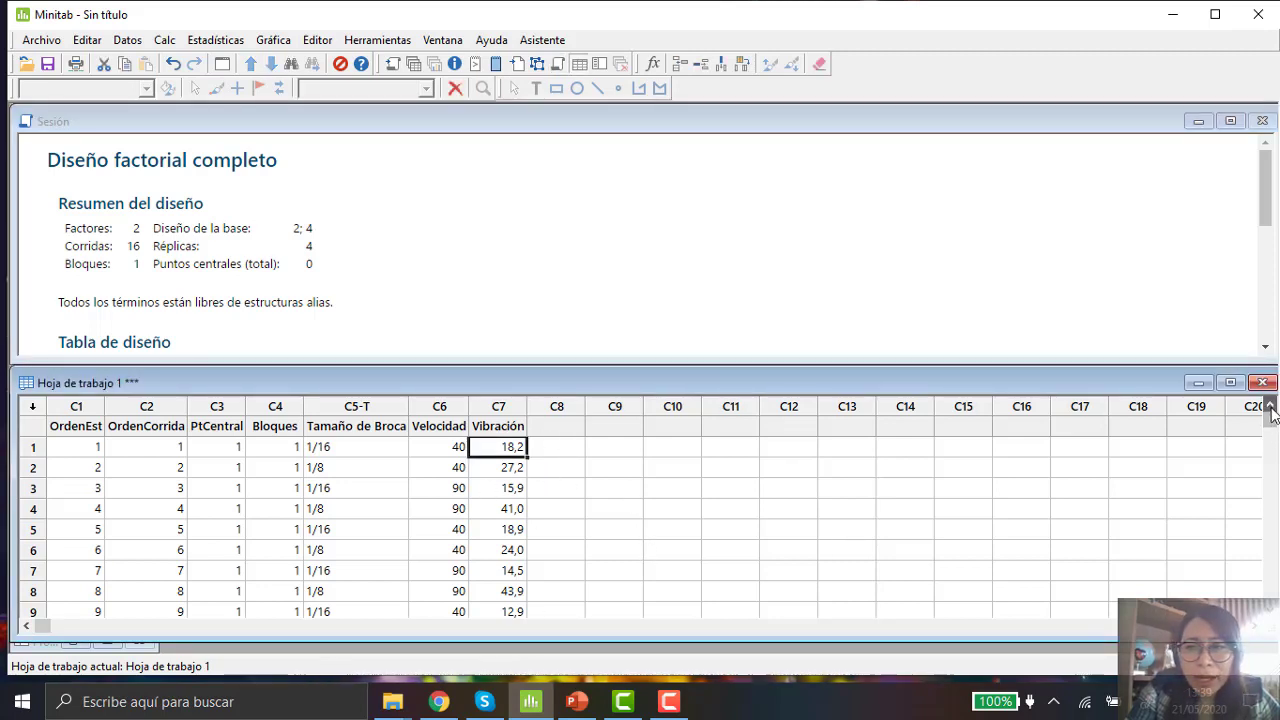
{"action": "left_click_drag", "start_coordinate": [1275, 316], "coordinate": [859, 355]}
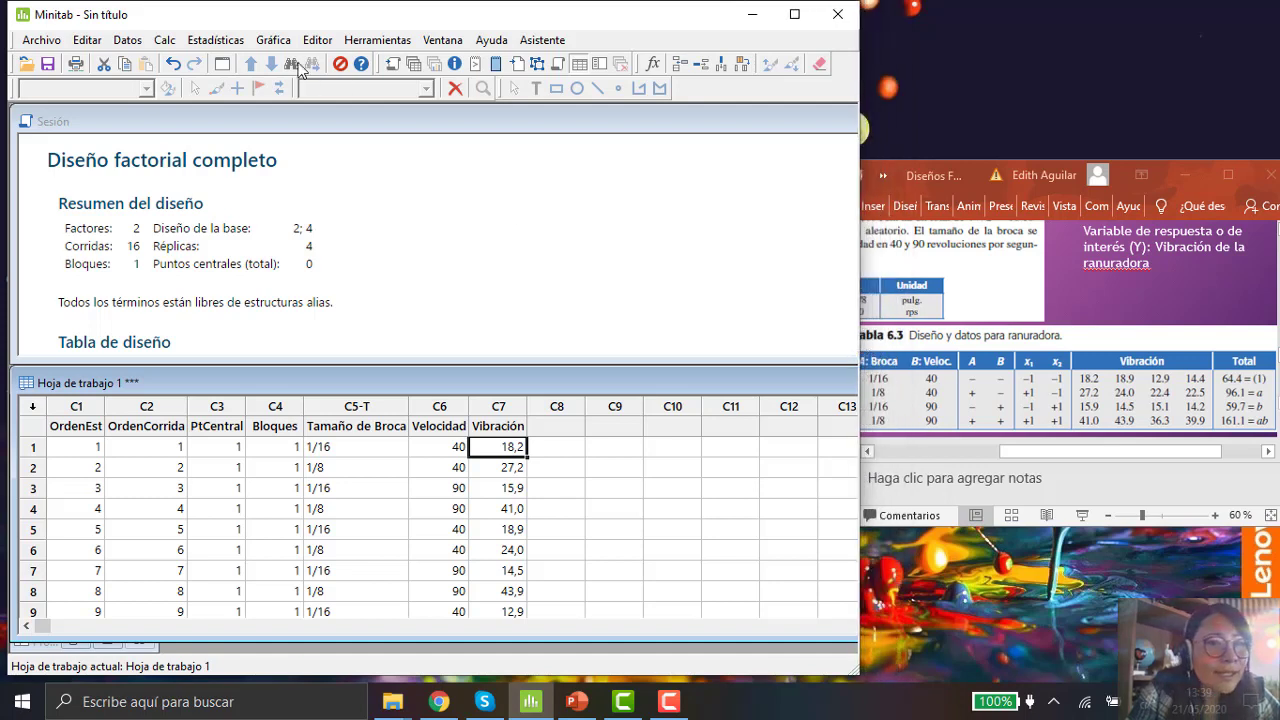
Step: Open Analyze Factorial Design and set Vibración as the response
{"action": "left_click", "coordinate": [230, 41]}
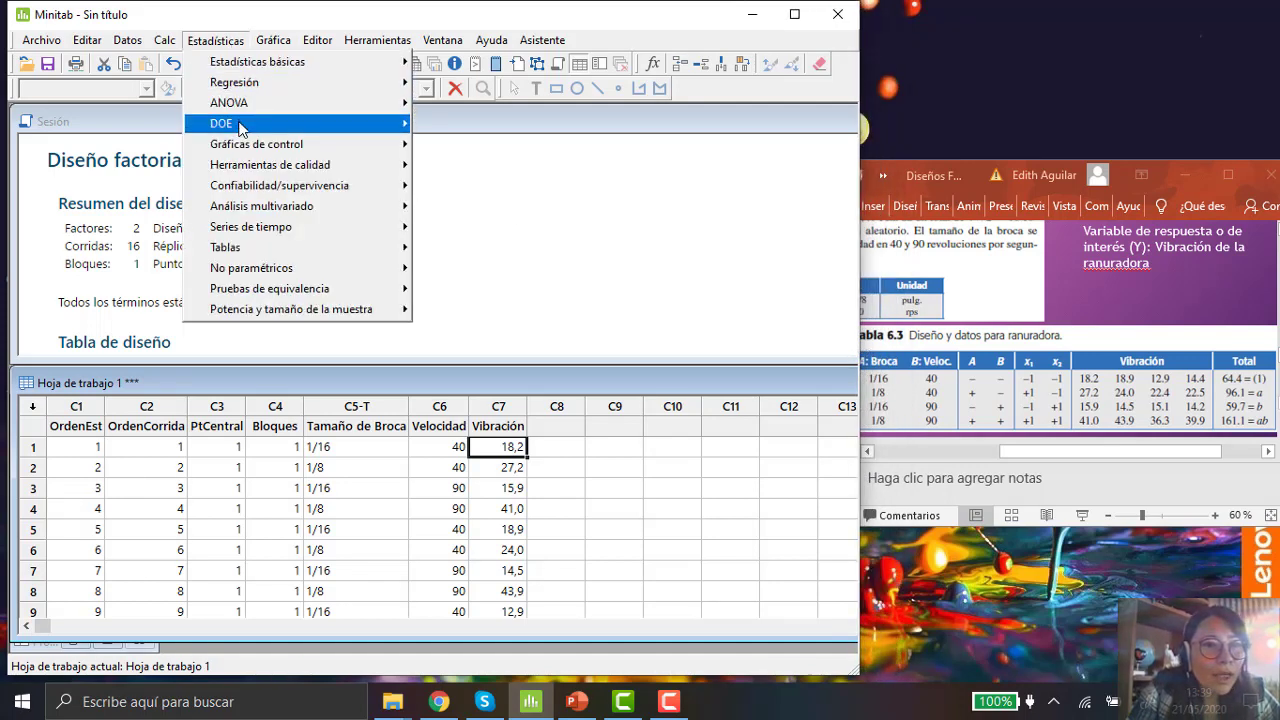
{"action": "mouse_move", "coordinate": [253, 128]}
{"action": "mouse_move", "coordinate": [491, 149]}
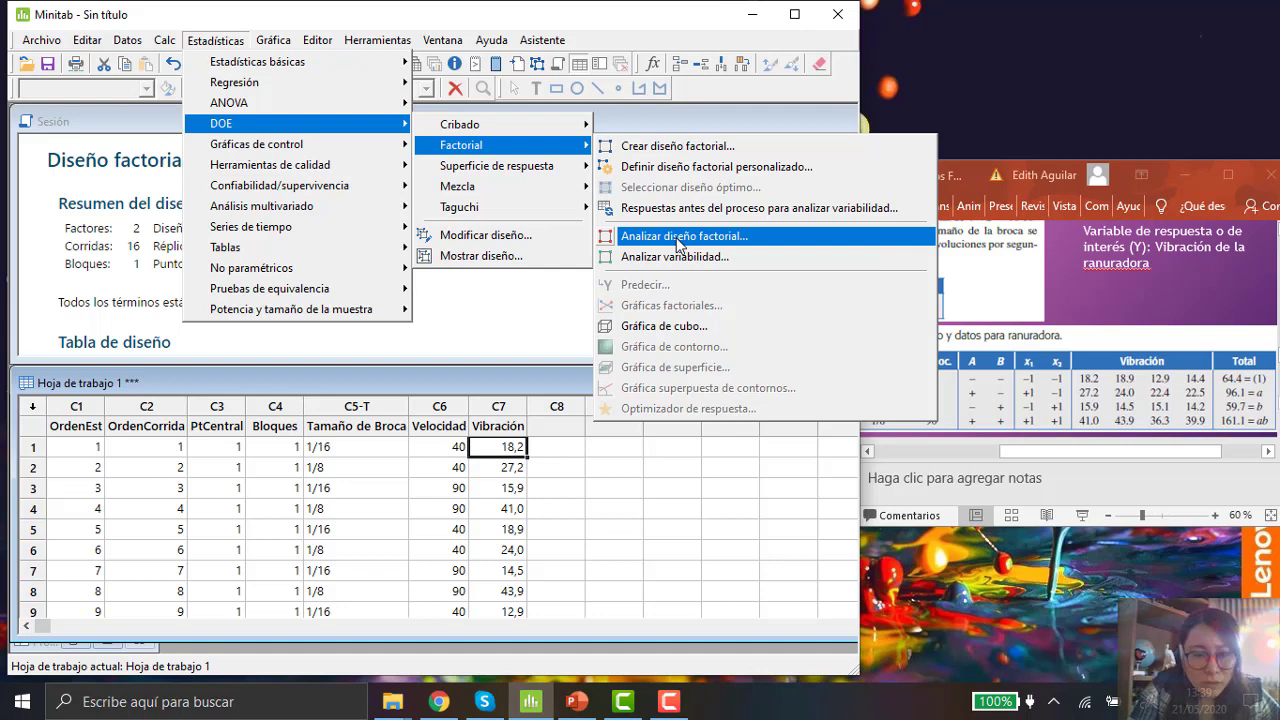
{"action": "left_click", "coordinate": [679, 240]}
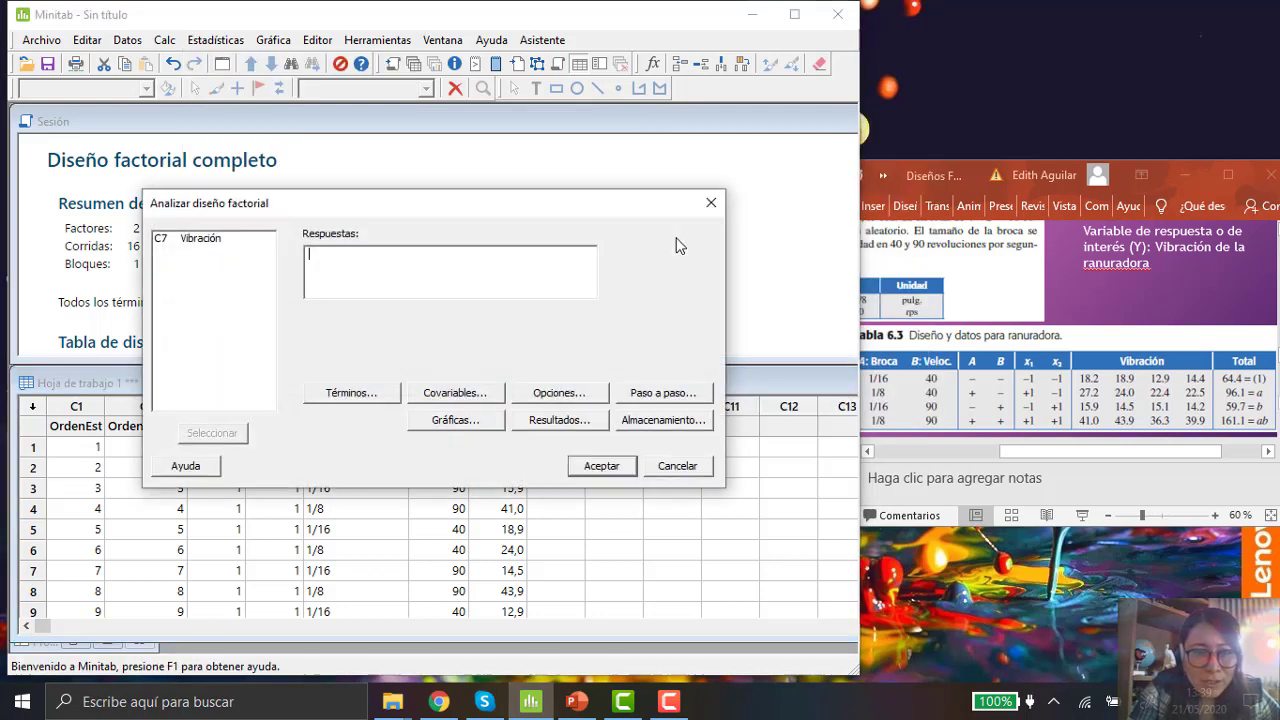
{"action": "left_click_drag", "start_coordinate": [530, 203], "coordinate": [646, 187]}
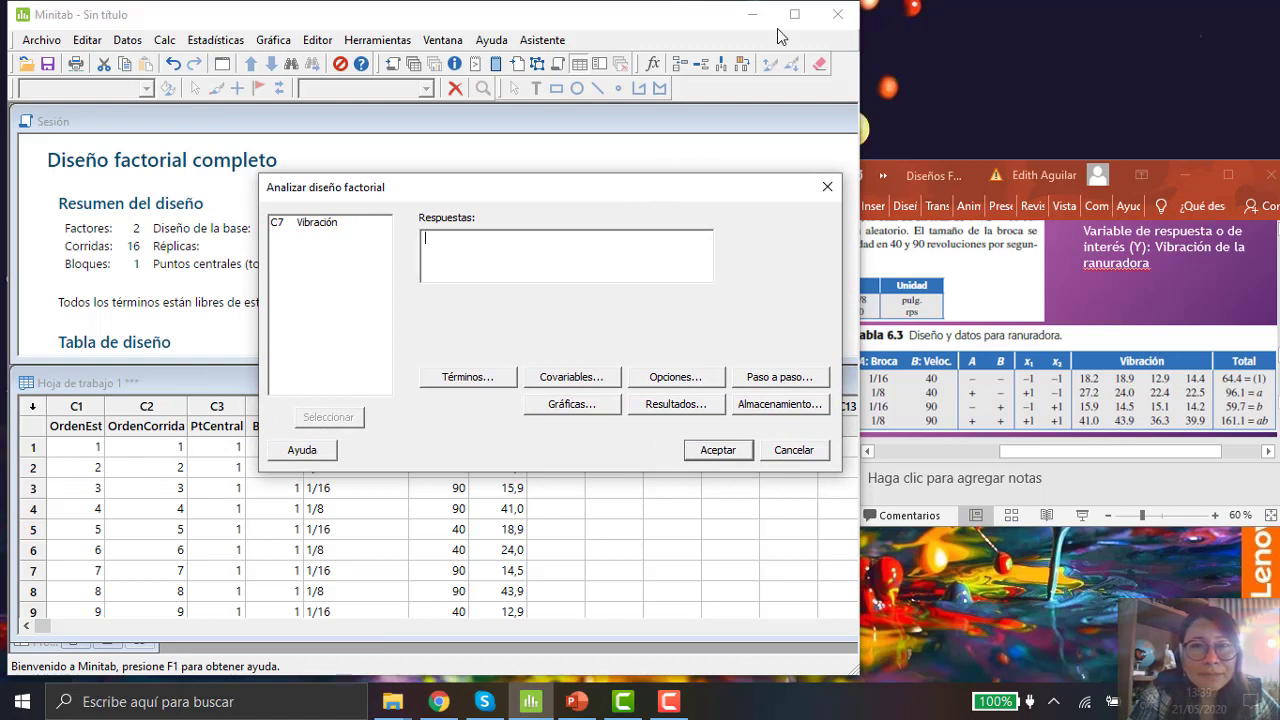
{"action": "left_click", "coordinate": [798, 14]}
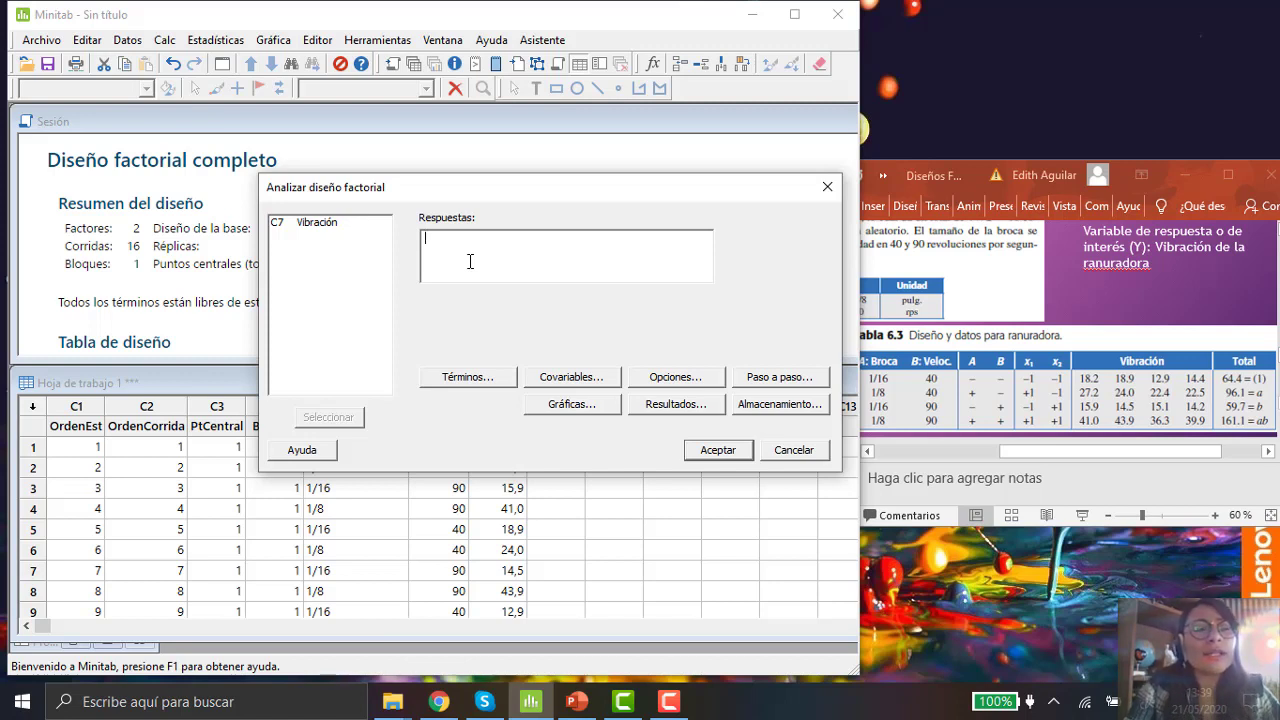
{"action": "double_click", "coordinate": [332, 229]}
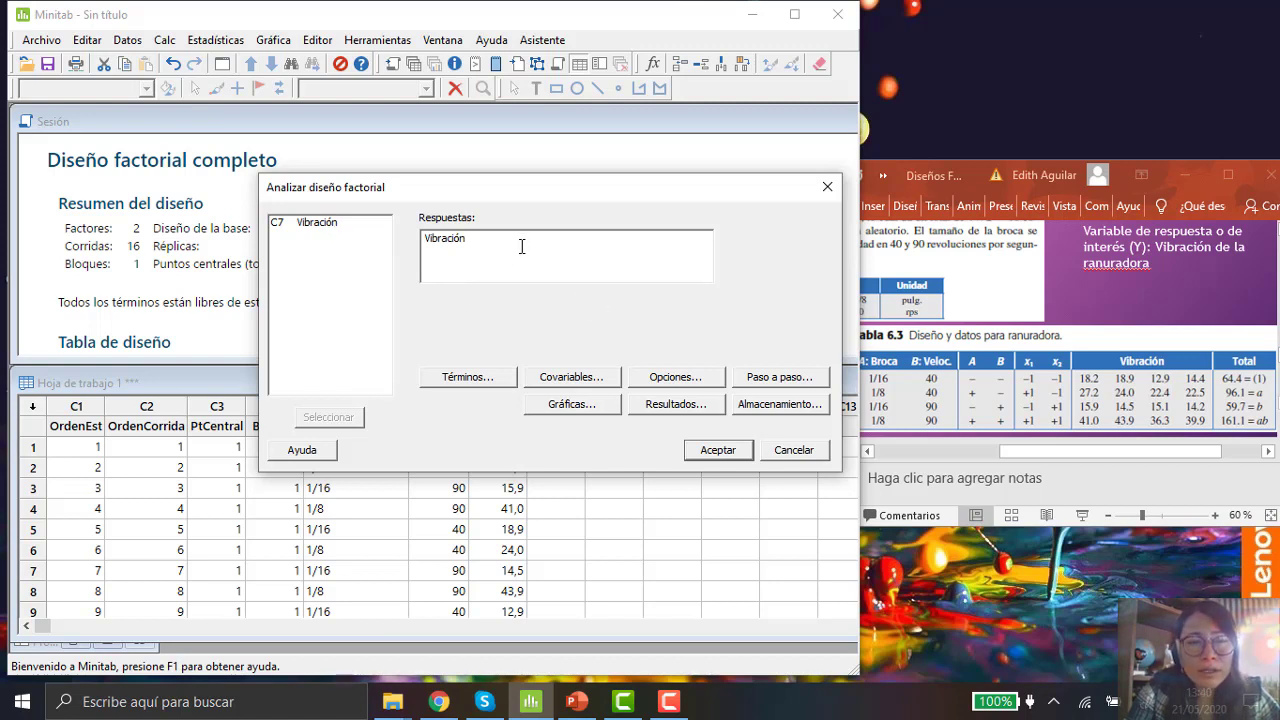
Step: Review the Terms, Covariates and Options sub-dialogs, keeping their default settings
{"action": "left_click", "coordinate": [486, 378]}
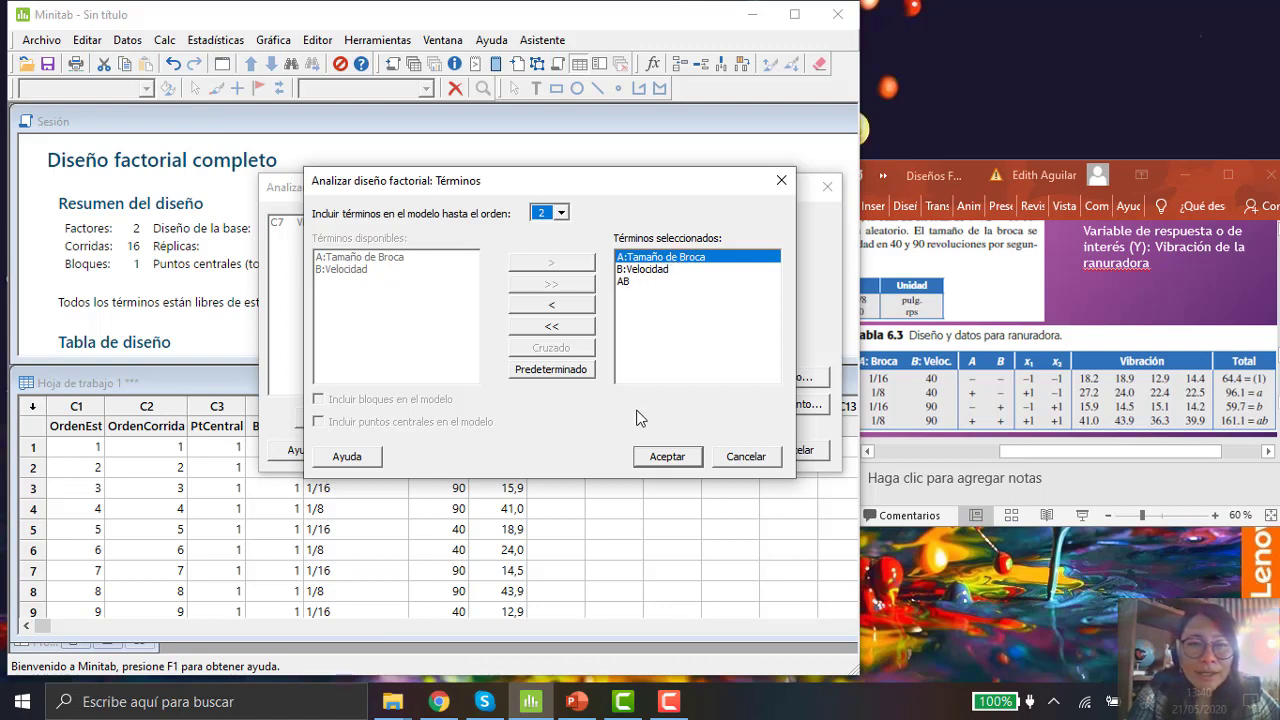
{"action": "left_click", "coordinate": [670, 459]}
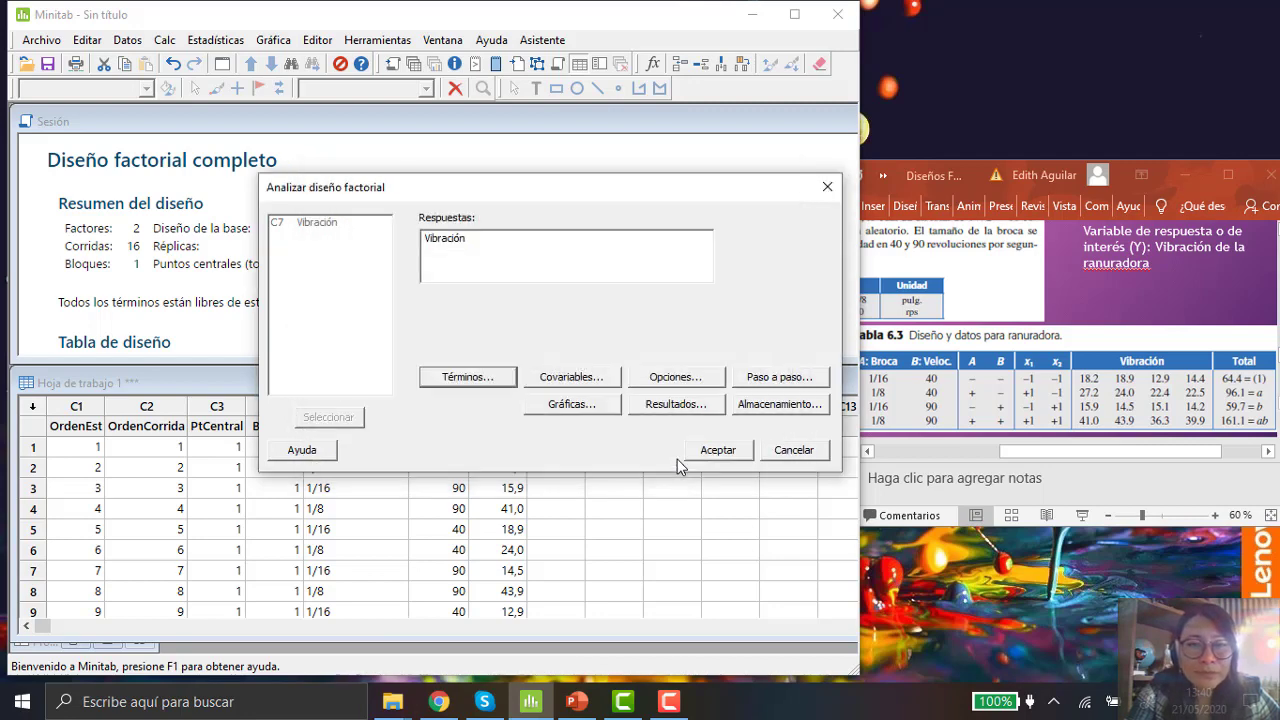
{"action": "left_click", "coordinate": [596, 384]}
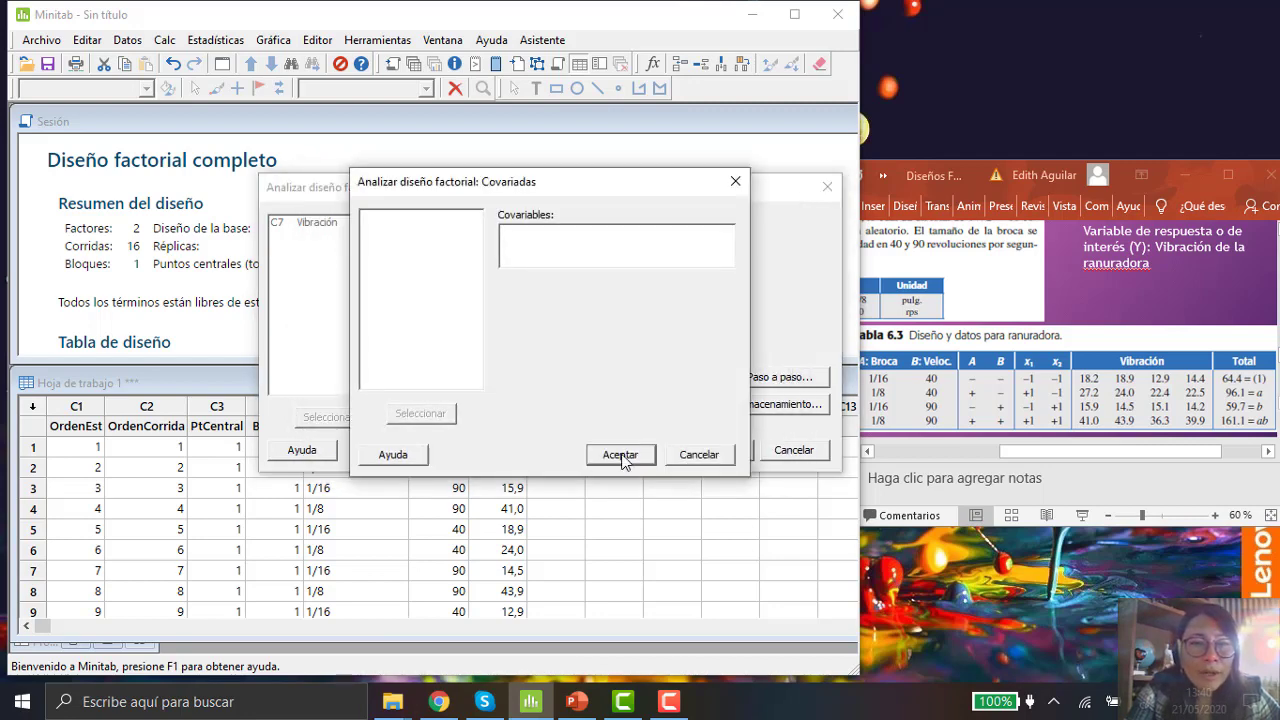
{"action": "left_click", "coordinate": [703, 456]}
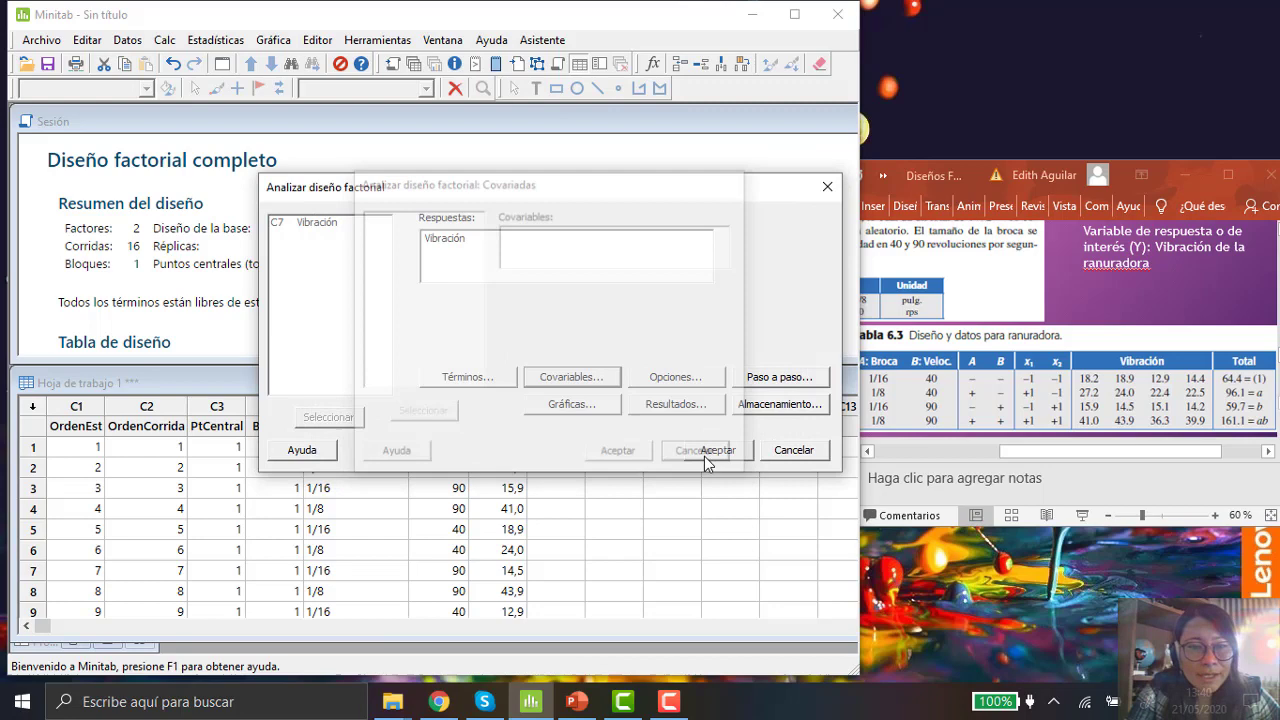
{"action": "left_click", "coordinate": [701, 377]}
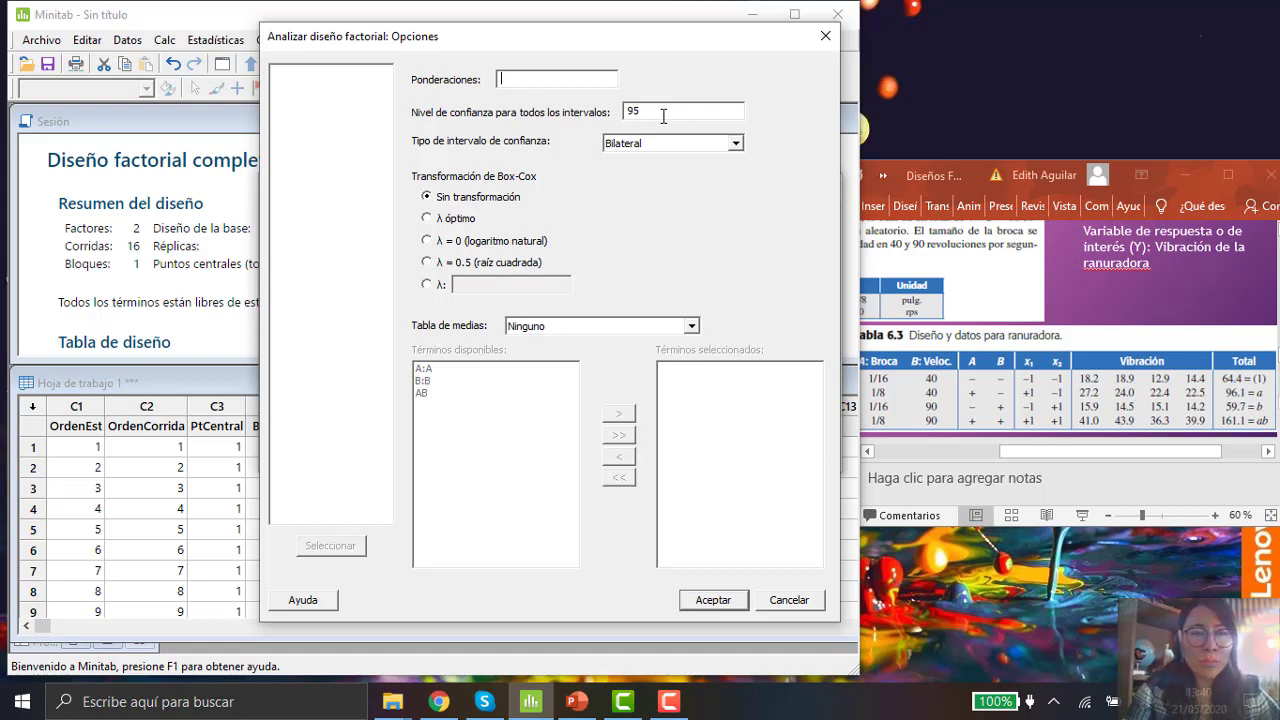
{"action": "left_click", "coordinate": [789, 597]}
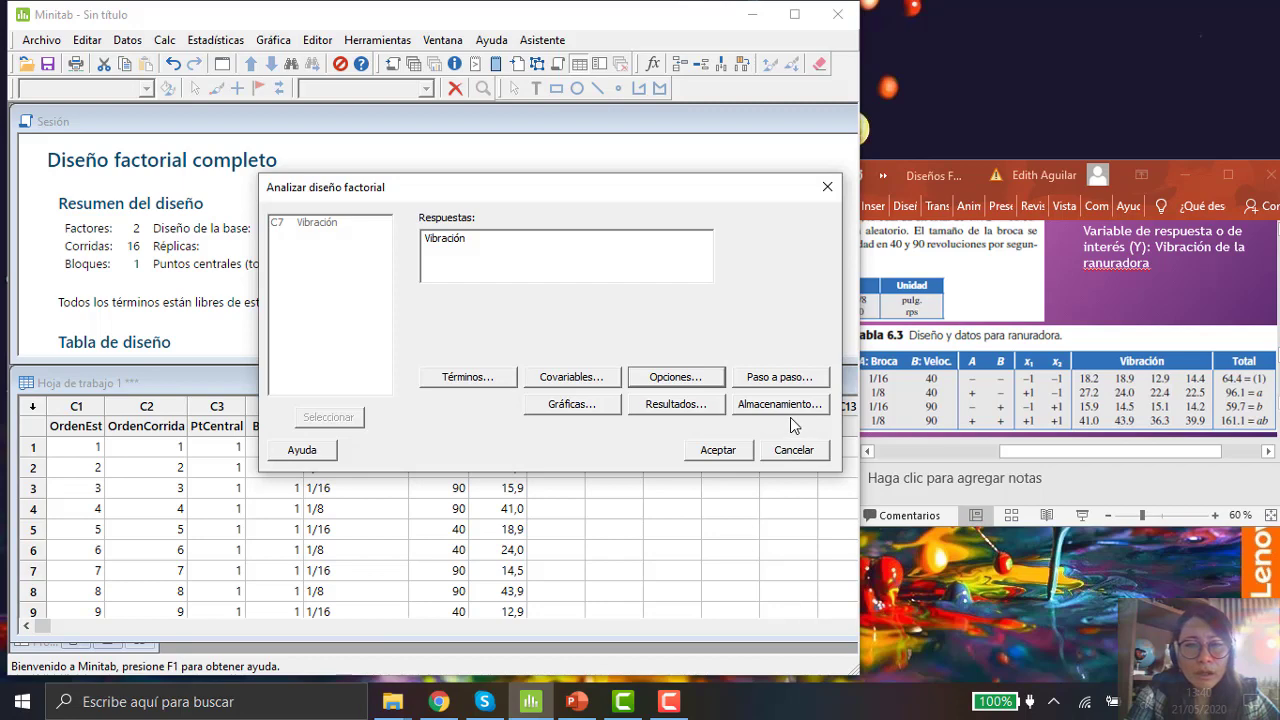
Step: Set the residual plots to the four-in-one layout in the Graphs options
{"action": "left_click", "coordinate": [788, 379]}
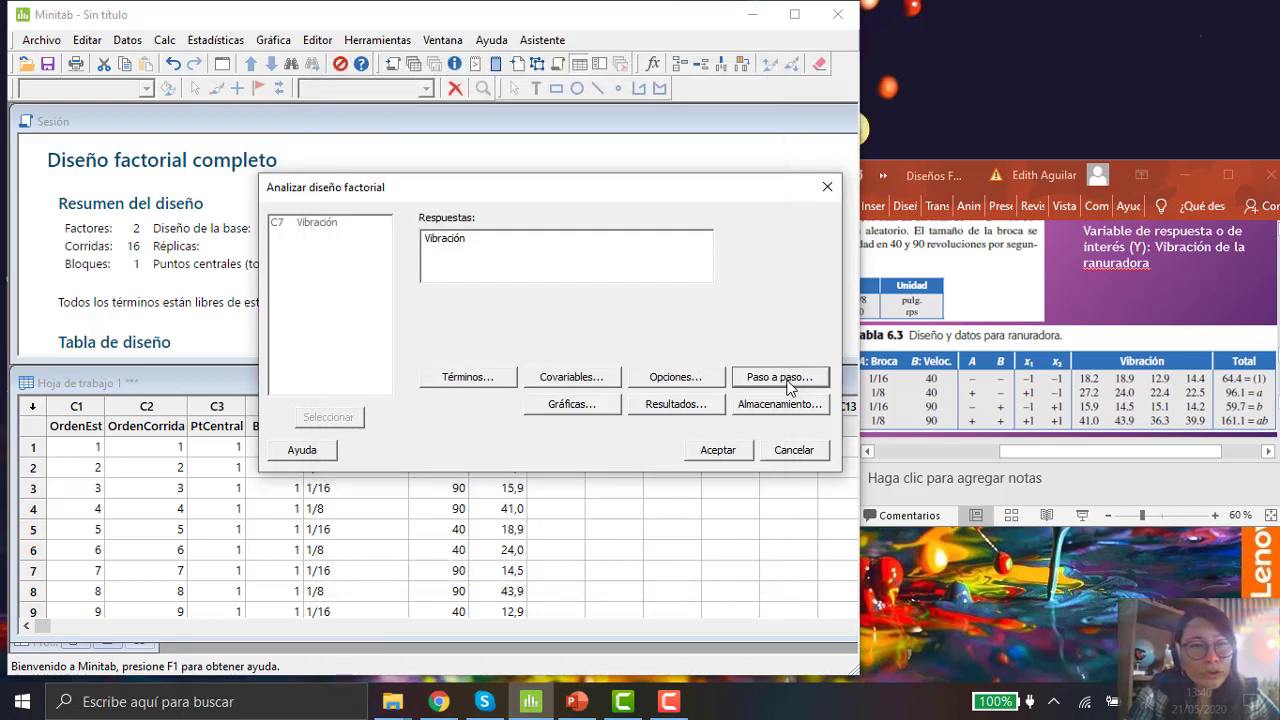
{"action": "left_click", "coordinate": [601, 408]}
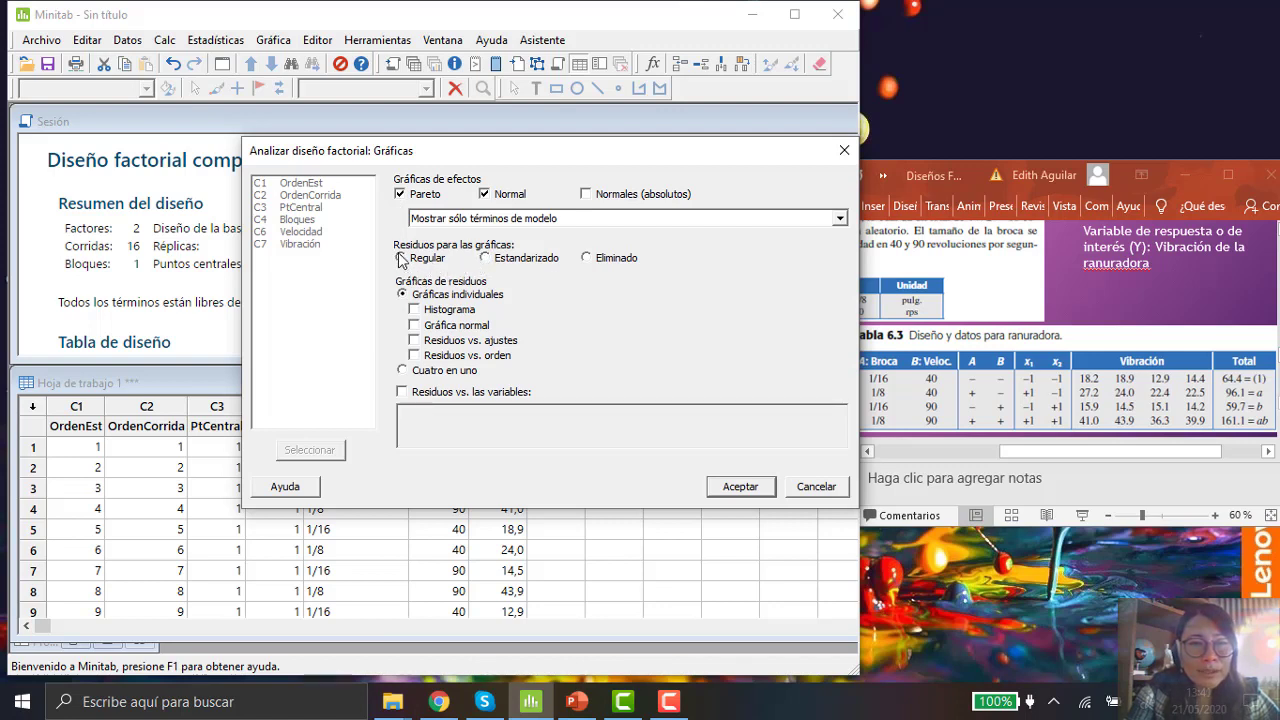
{"action": "left_click", "coordinate": [402, 371]}
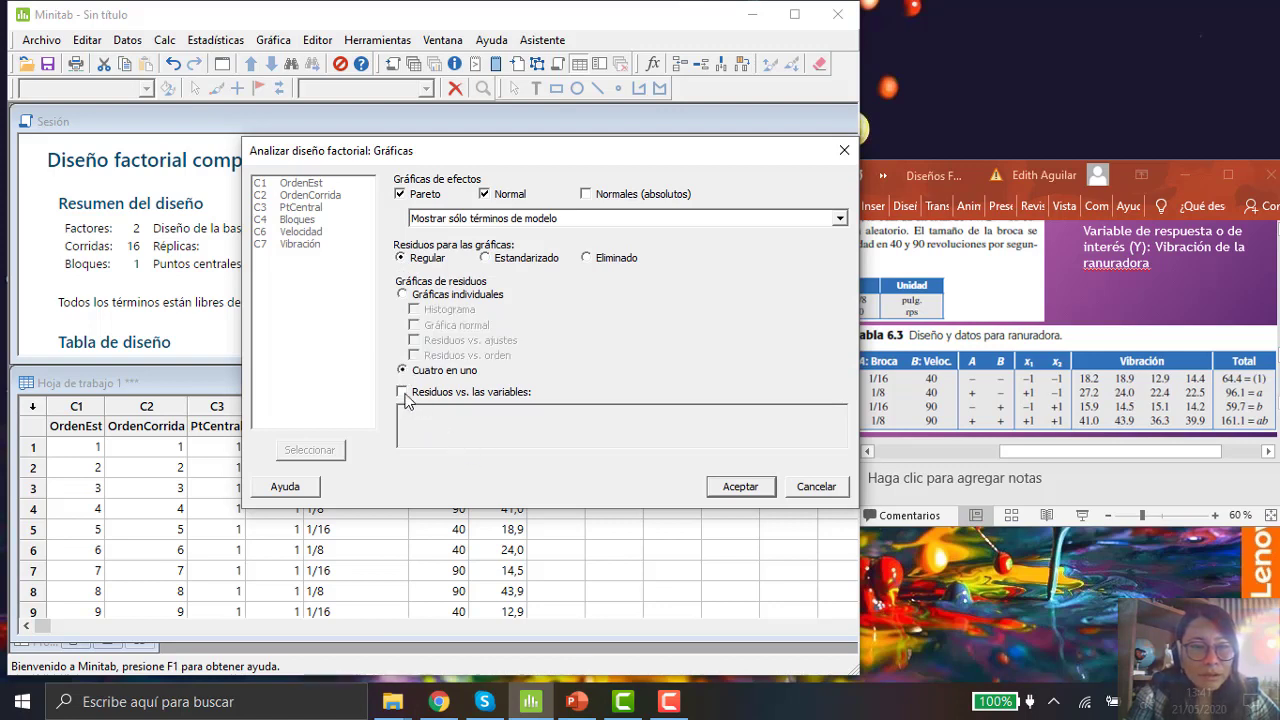
{"action": "left_click", "coordinate": [757, 497]}
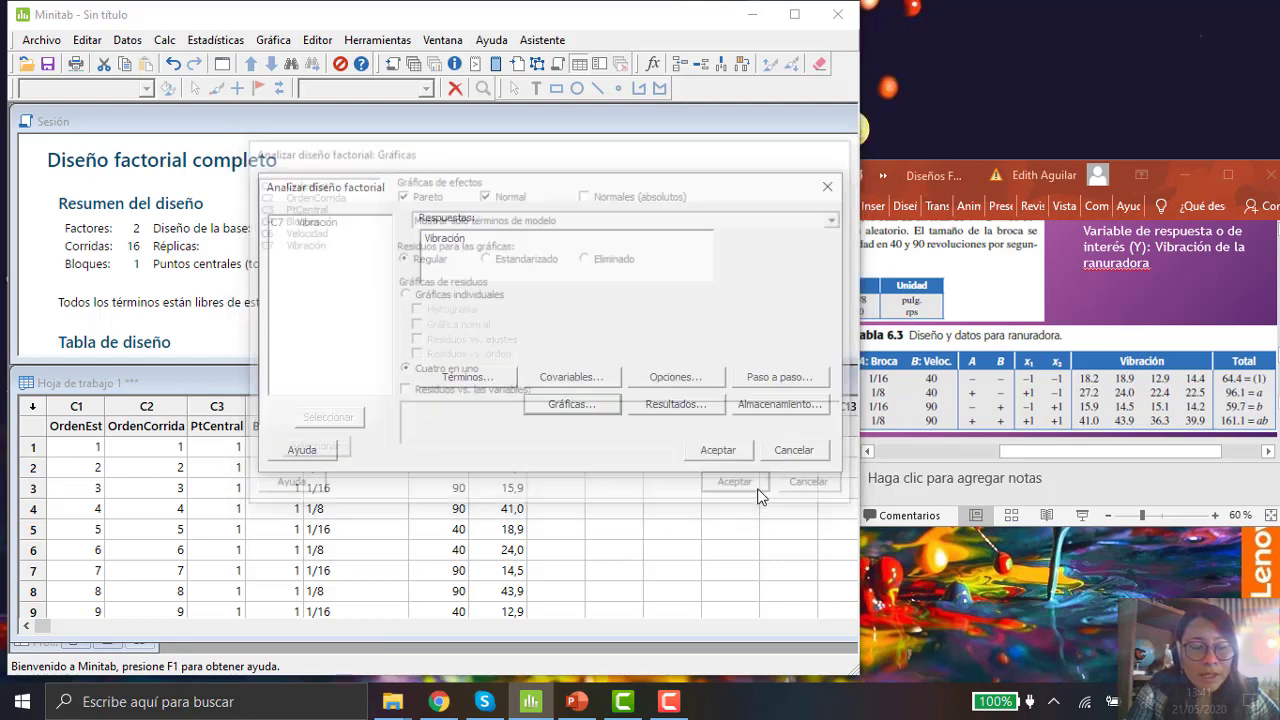
Step: Keep the default results and choose to store residuals, coefficients and effects in the worksheet
{"action": "left_click", "coordinate": [702, 406]}
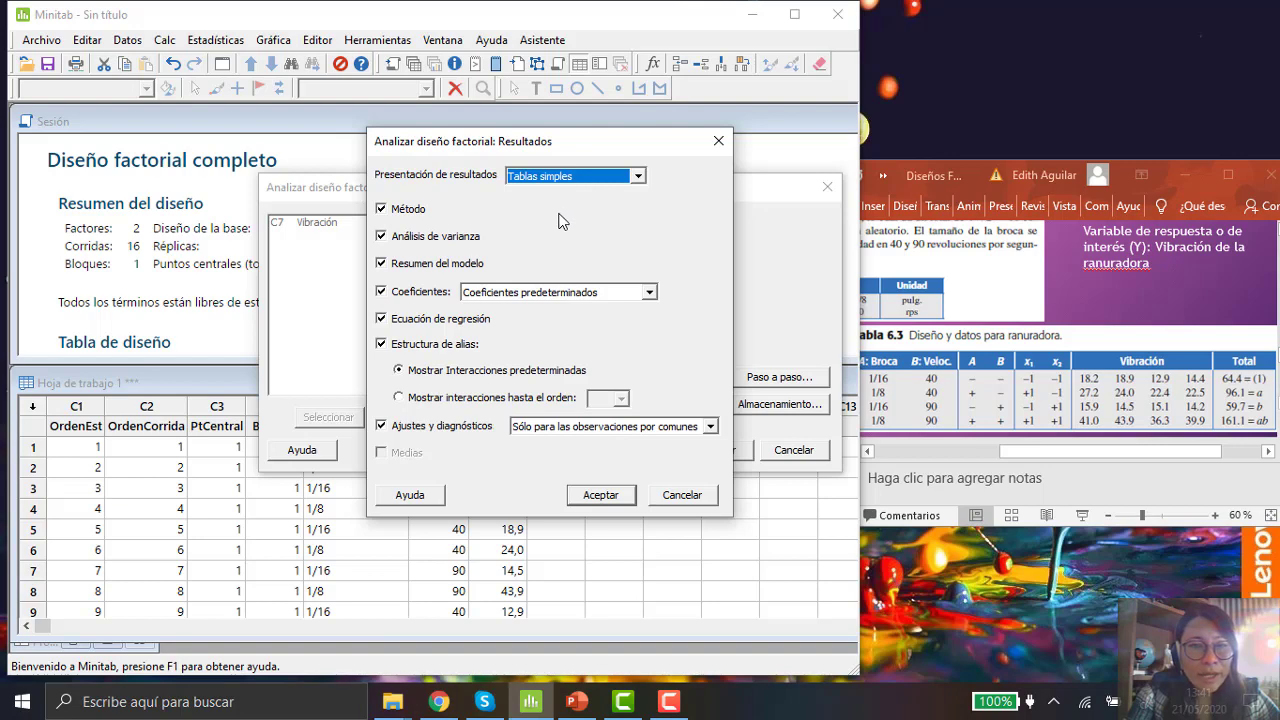
{"action": "left_click", "coordinate": [609, 496]}
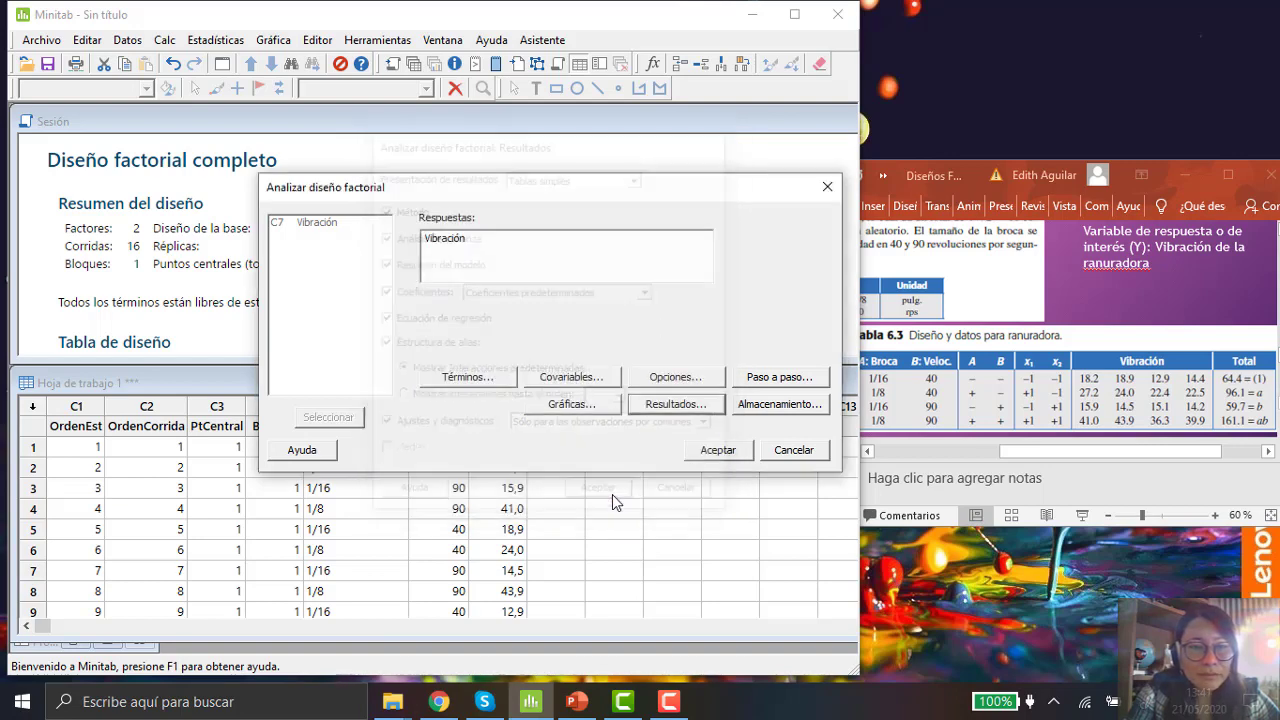
{"action": "left_click", "coordinate": [797, 406]}
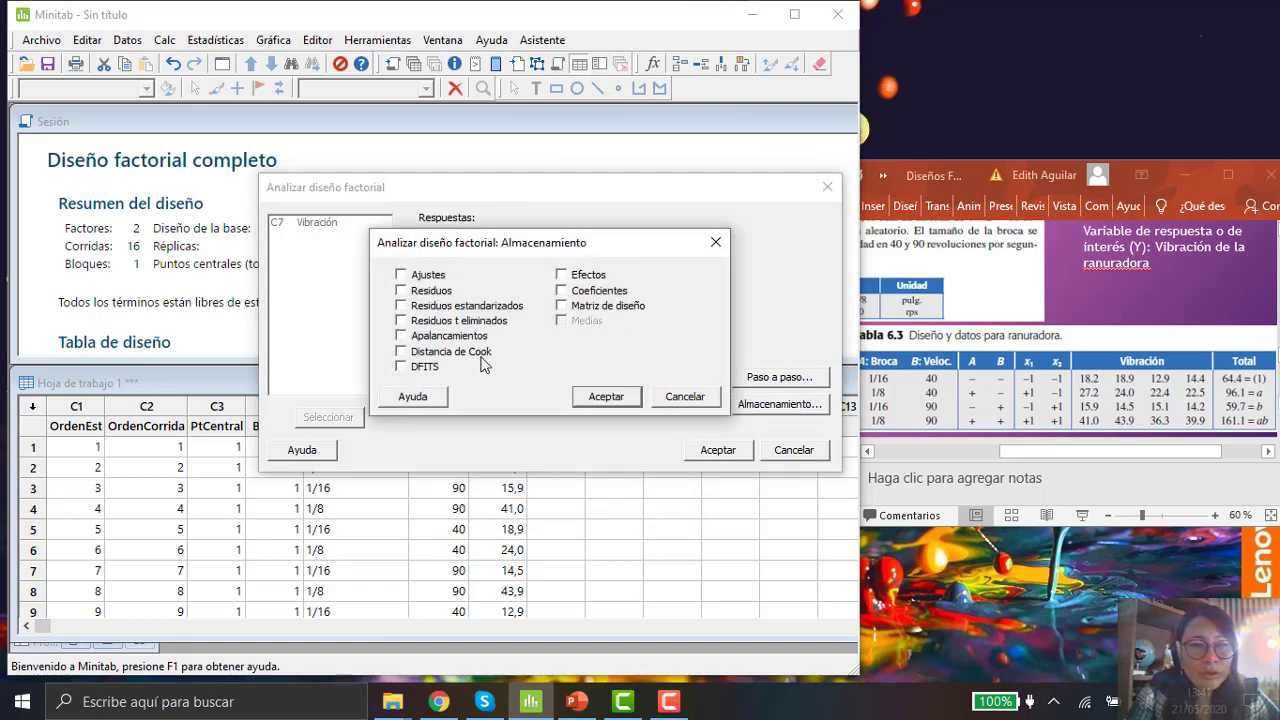
{"action": "left_click", "coordinate": [401, 291]}
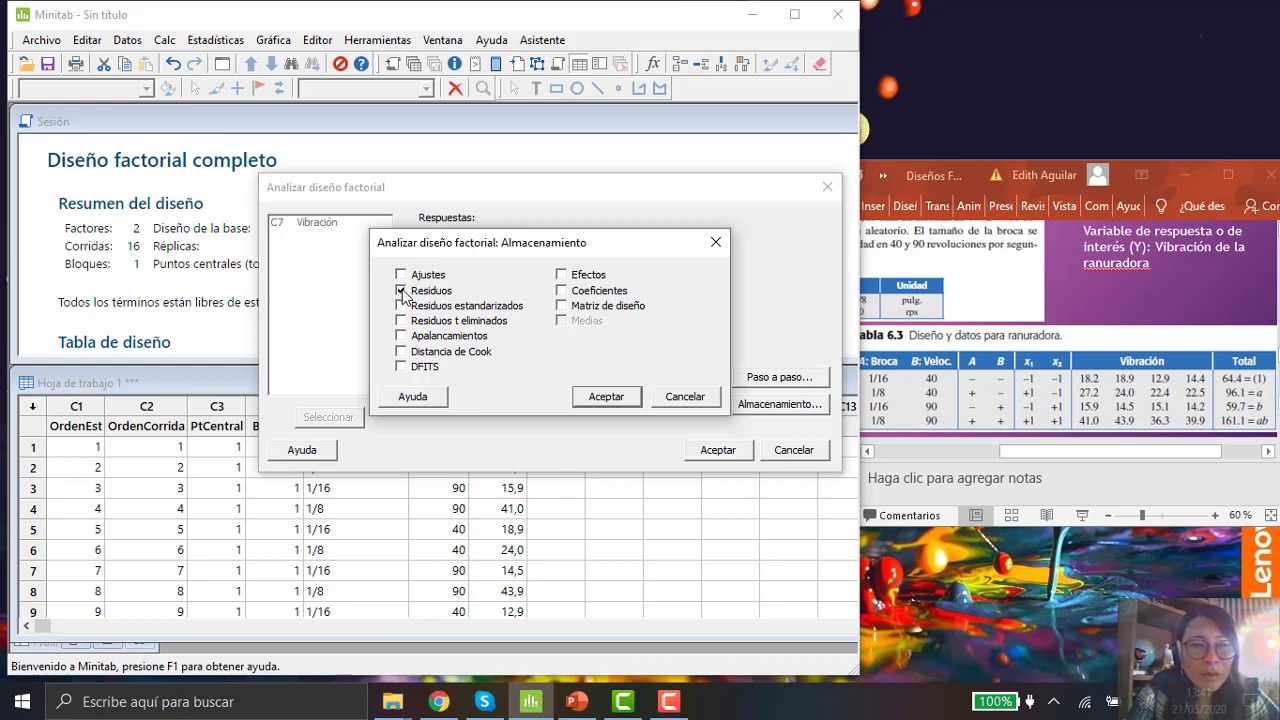
{"action": "left_click", "coordinate": [562, 291]}
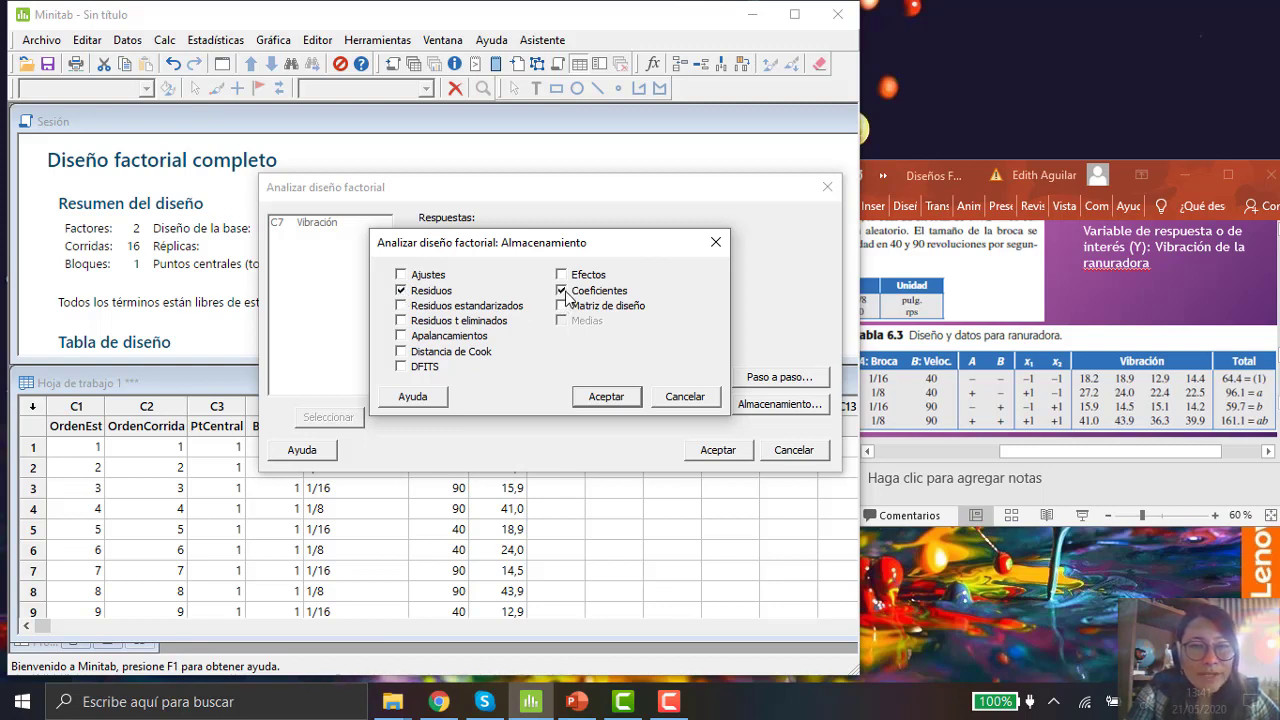
{"action": "left_click", "coordinate": [562, 276]}
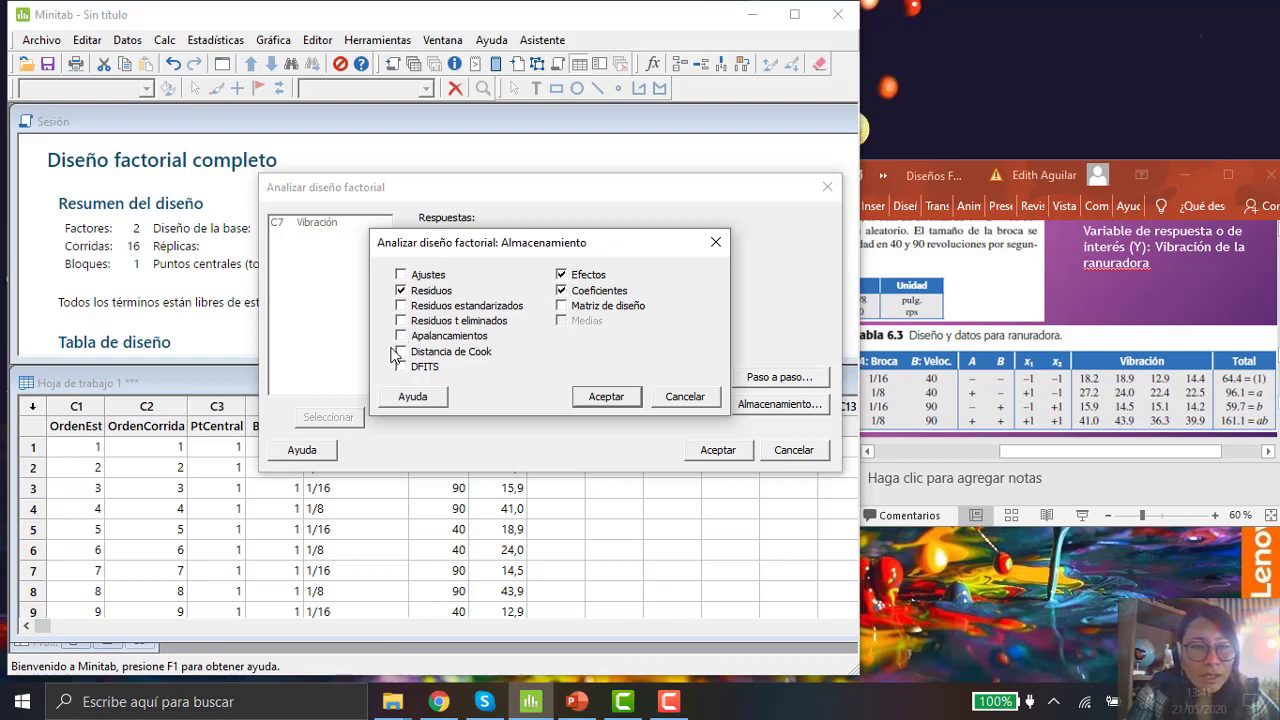
{"action": "left_click", "coordinate": [606, 396]}
Step: Run the factorial analysis and minimize the residual, Pareto and normal effects graph windows
{"action": "left_click", "coordinate": [716, 451]}
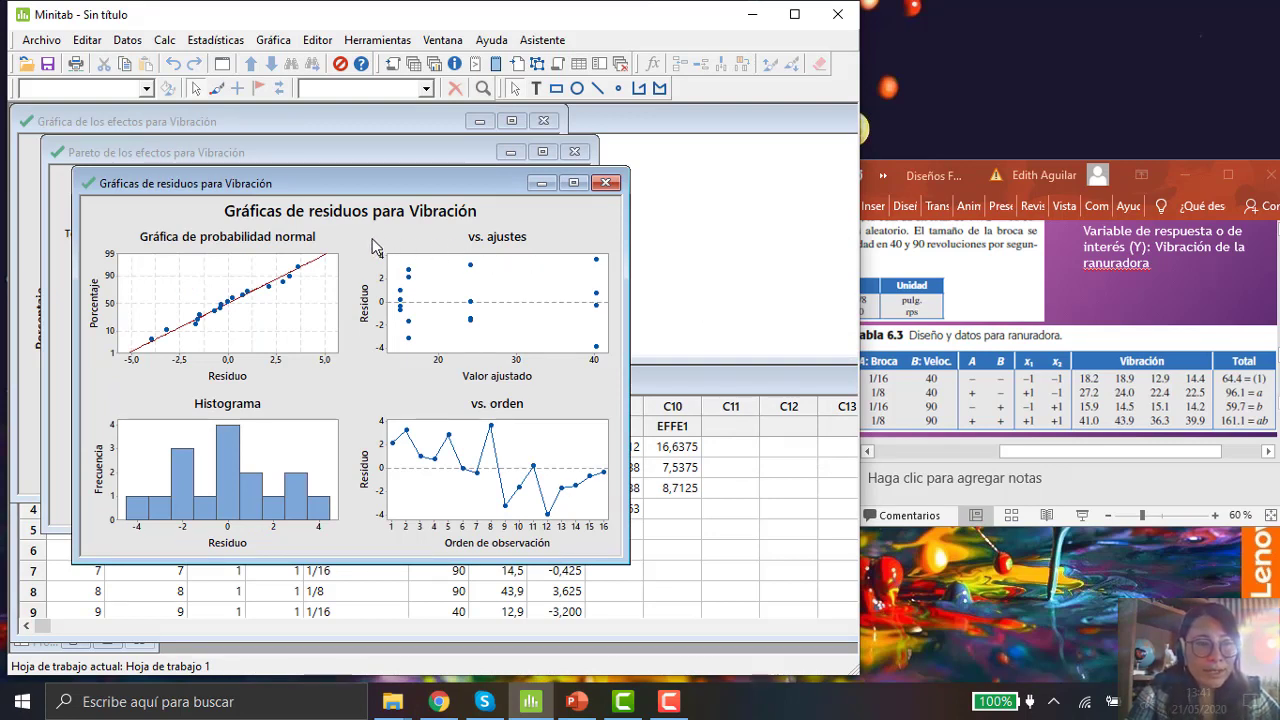
{"action": "left_click", "coordinate": [535, 184]}
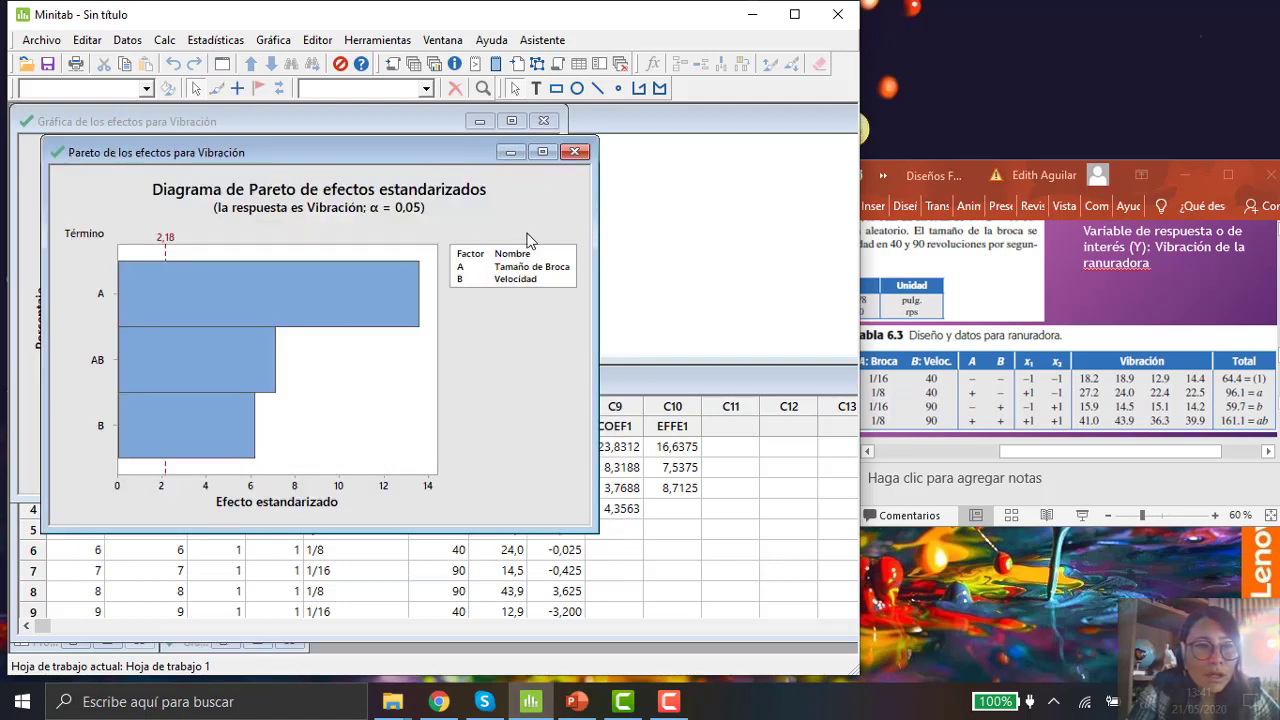
{"action": "left_click", "coordinate": [510, 152]}
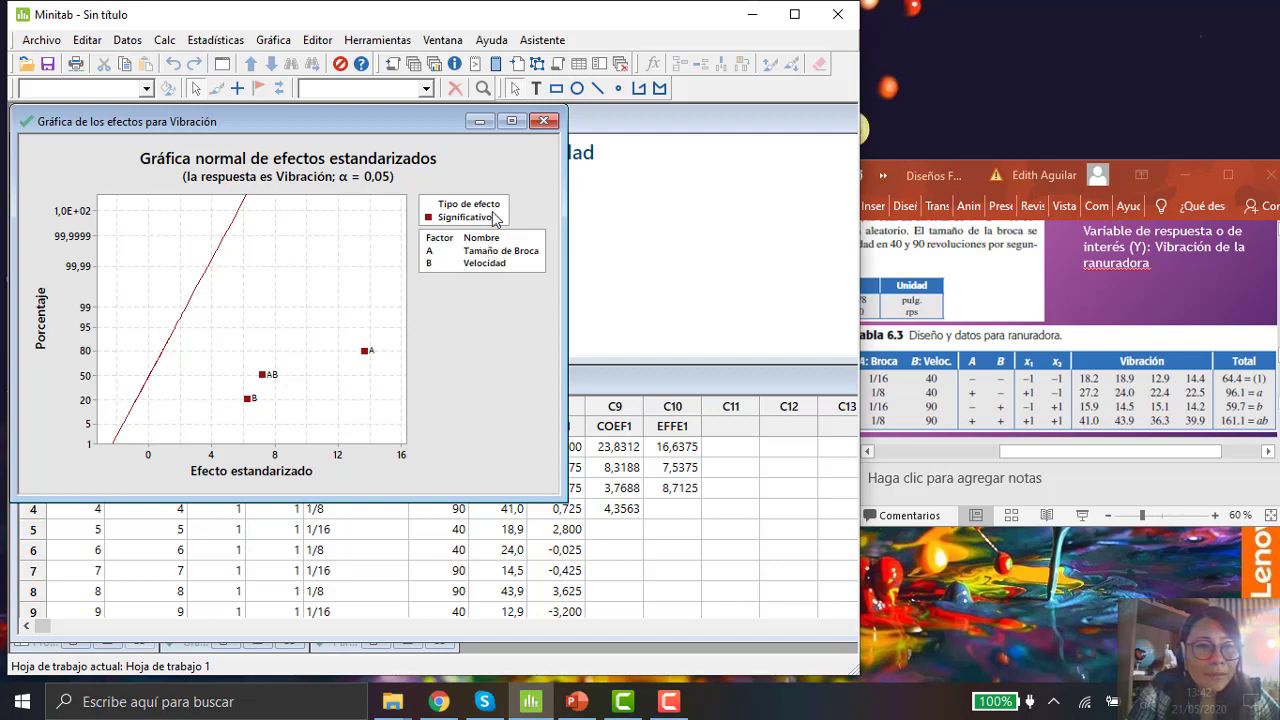
{"action": "left_click", "coordinate": [478, 122]}
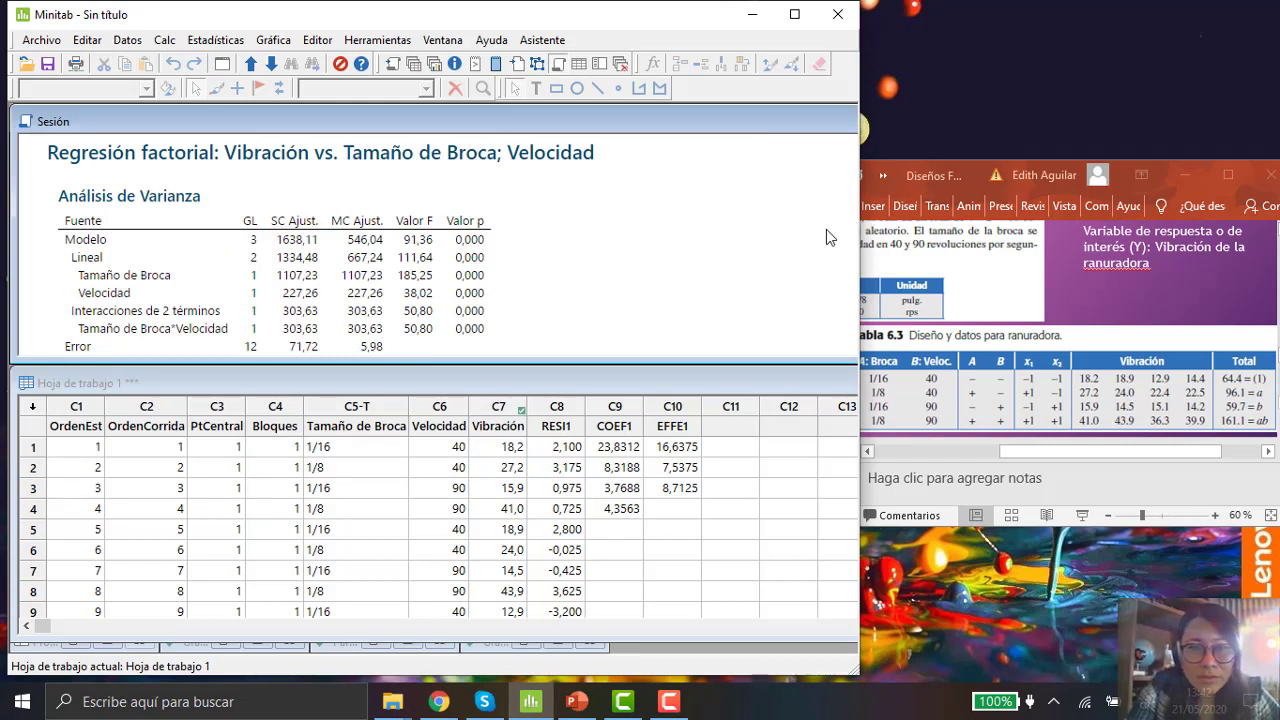
Step: Maximize the window and scroll the session output to examine the Analysis of Variance table's F and p values
{"action": "left_click", "coordinate": [794, 14]}
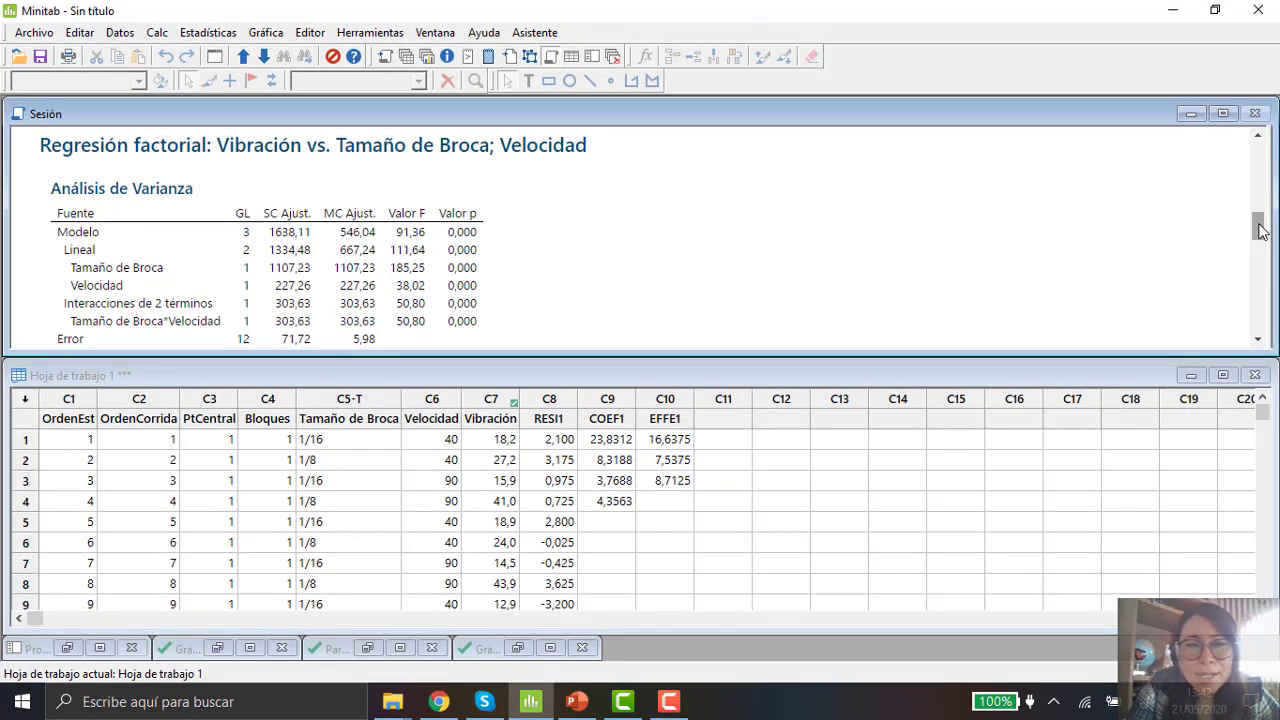
{"action": "left_click_drag", "start_coordinate": [1259, 228], "coordinate": [1257, 150]}
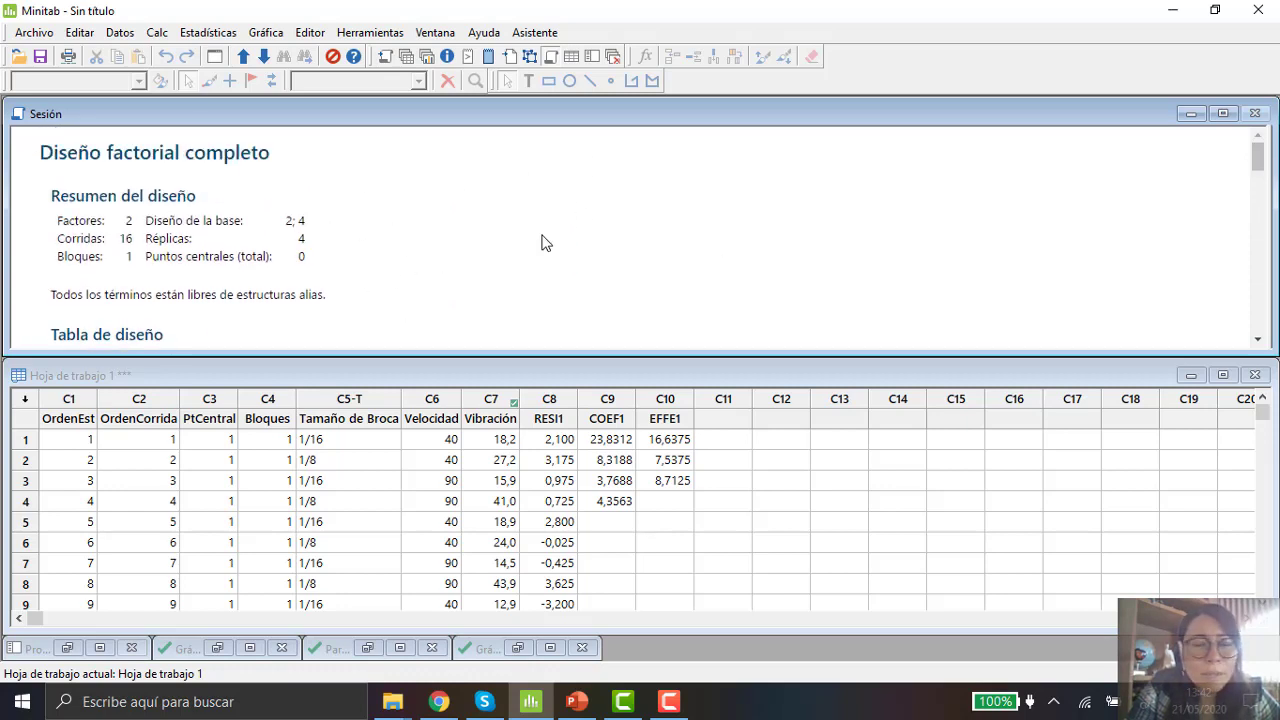
{"action": "left_click", "coordinate": [1260, 342]}
{"action": "left_click", "coordinate": [1260, 342]}
{"action": "left_click", "coordinate": [1260, 342]}
{"action": "left_click", "coordinate": [1260, 342]}
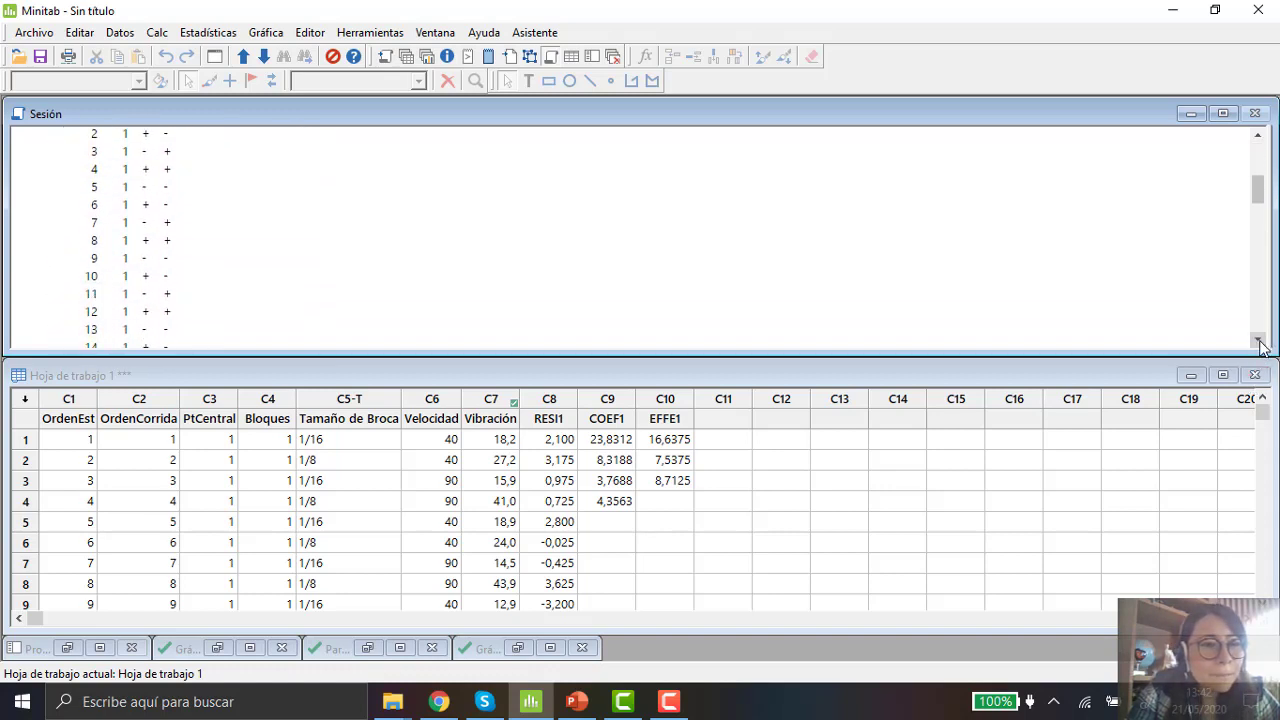
{"action": "left_click", "coordinate": [1260, 342]}
{"action": "left_click", "coordinate": [1260, 342]}
{"action": "left_click", "coordinate": [1260, 342]}
{"action": "left_click", "coordinate": [1260, 342]}
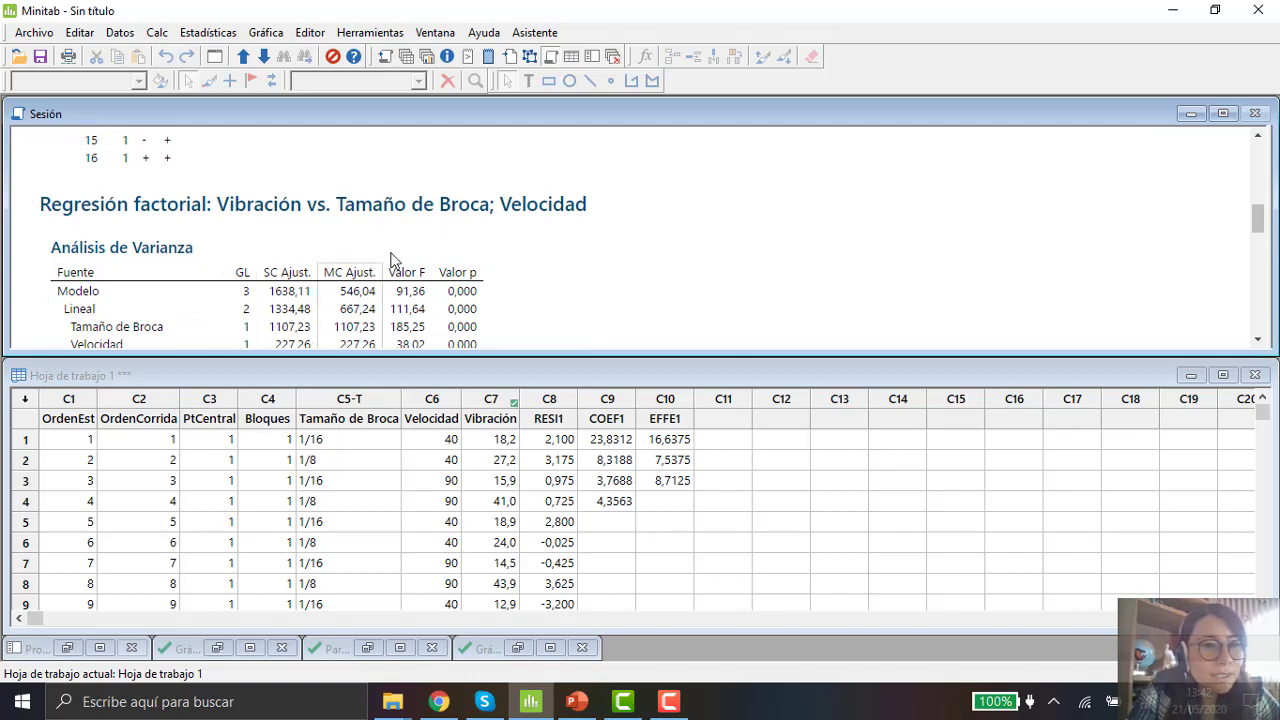
{"action": "left_click", "coordinate": [1260, 342]}
{"action": "left_click", "coordinate": [1260, 342]}
{"action": "left_click", "coordinate": [1260, 342]}
{"action": "left_click", "coordinate": [1260, 342]}
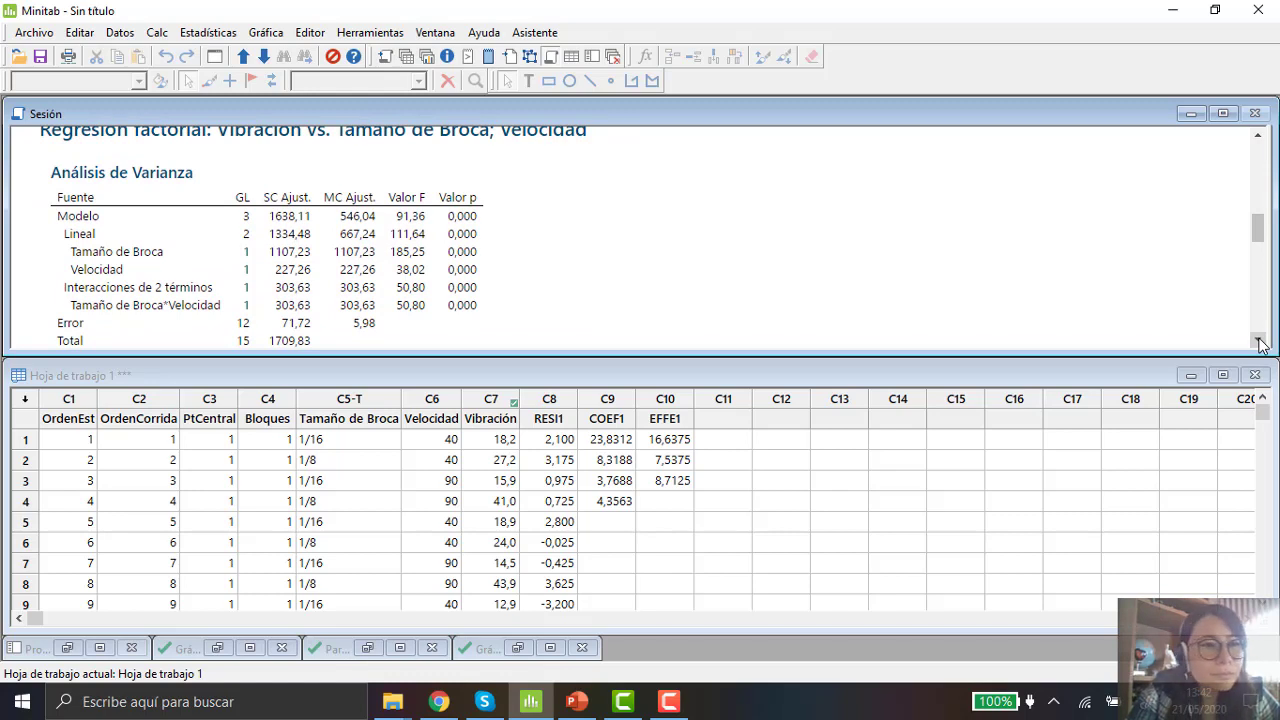
{"action": "left_click", "coordinate": [1260, 342]}
{"action": "left_click", "coordinate": [1260, 342]}
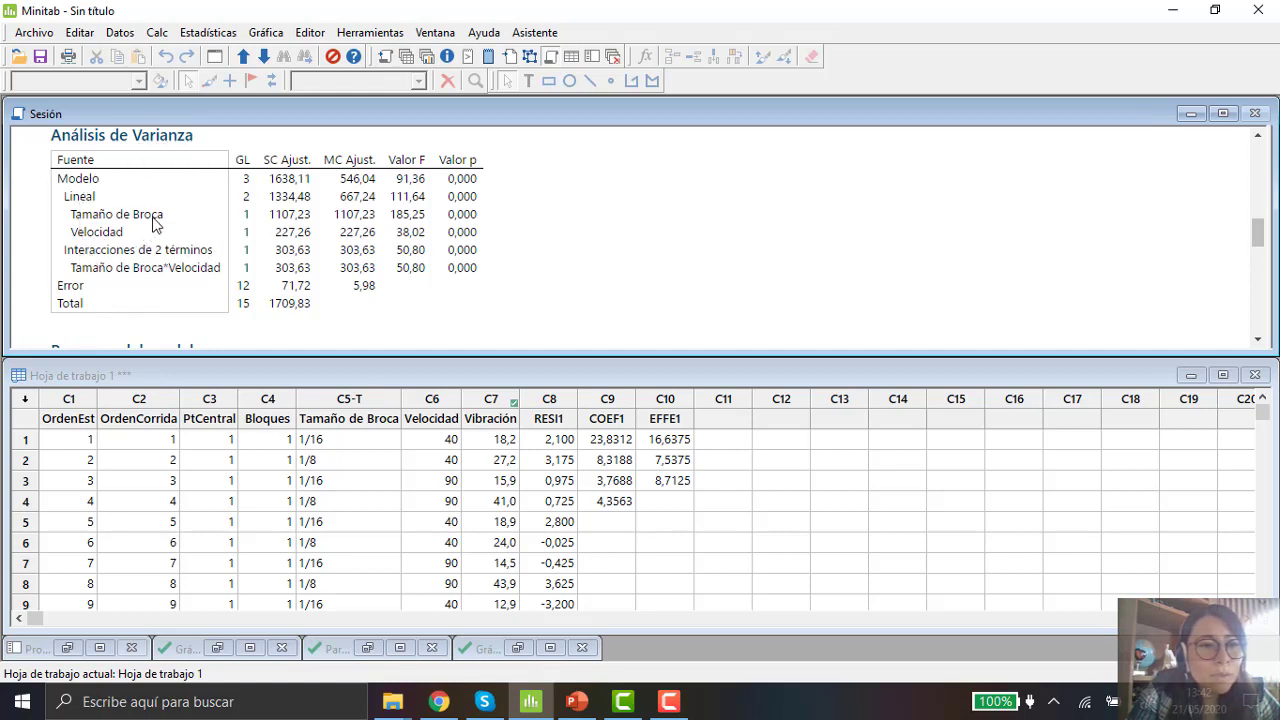
{"action": "left_click", "coordinate": [415, 222]}
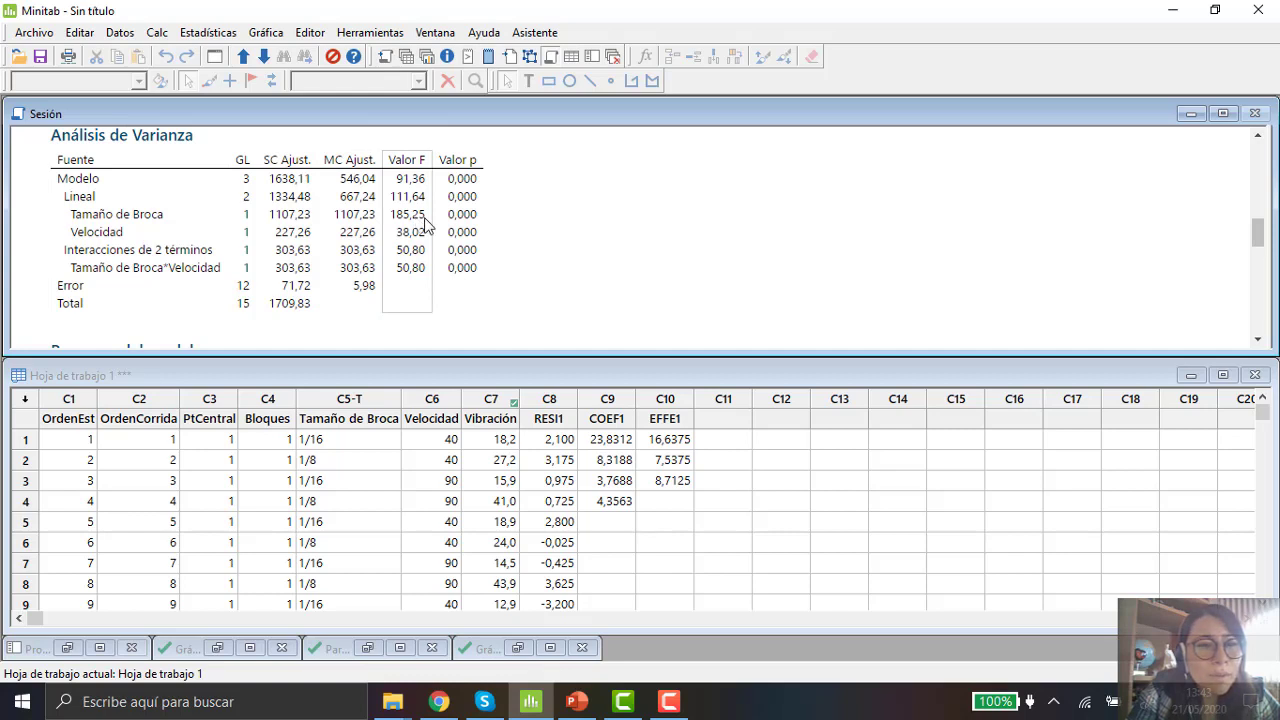
{"action": "left_click", "coordinate": [425, 220]}
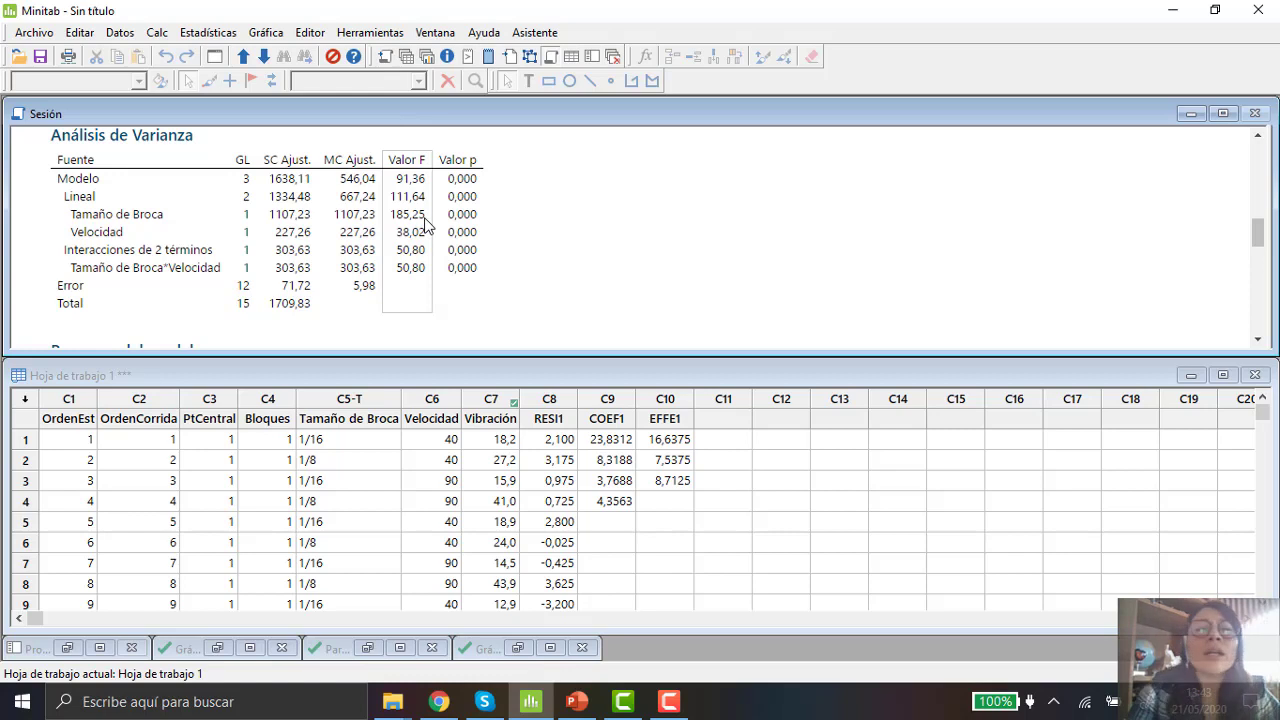
{"action": "left_click", "coordinate": [115, 238]}
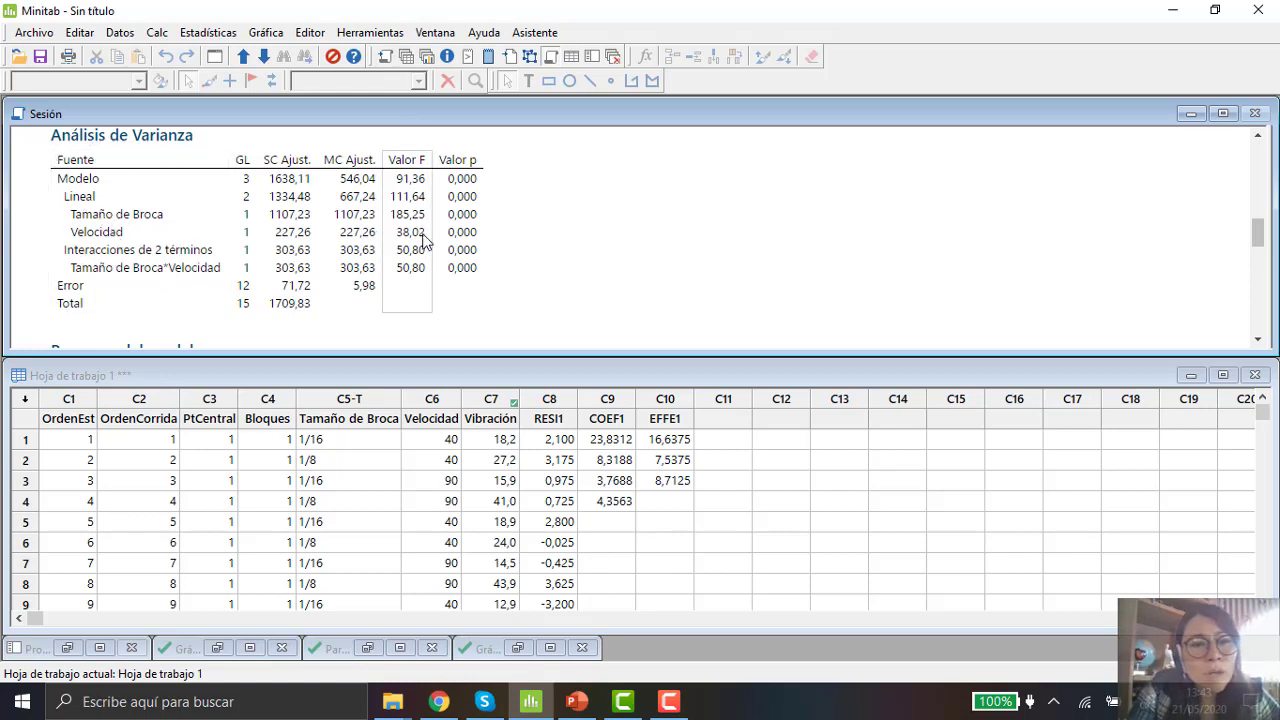
Step: Examine the Analysis of Variance table's F values, adjusted mean squares and adjusted sums of squares
{"action": "key", "text": "ctrl"}
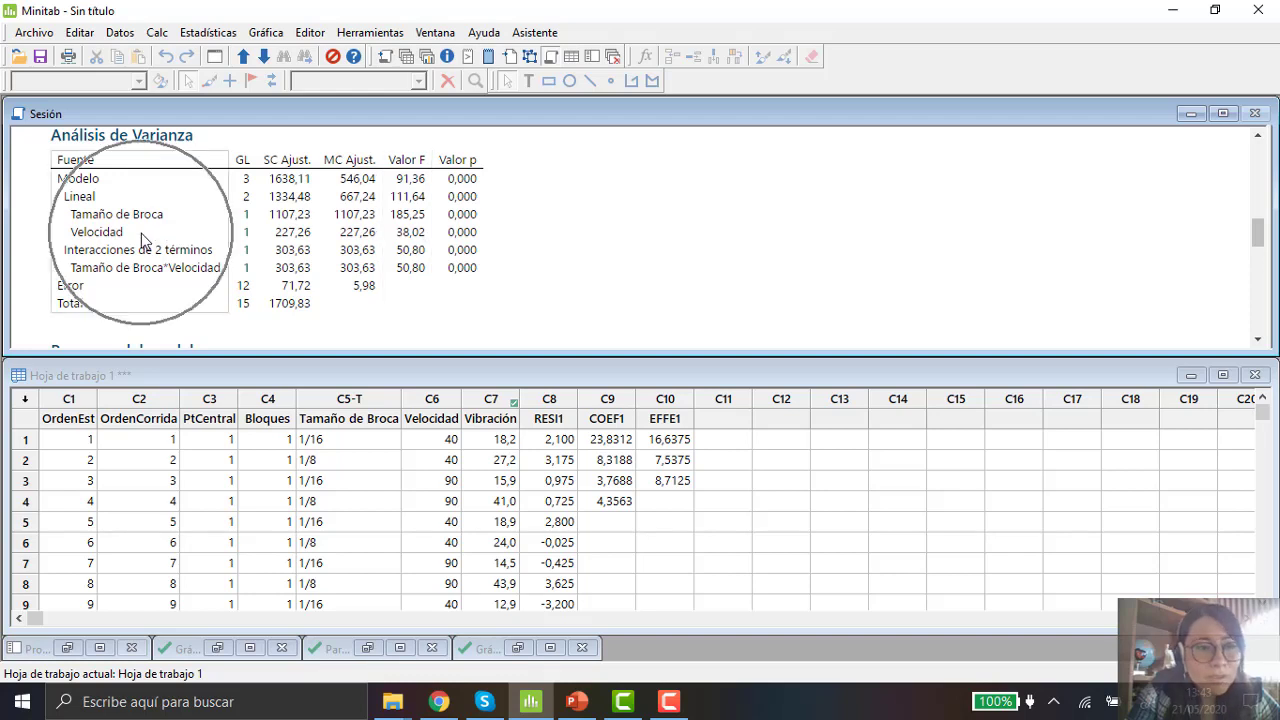
{"action": "key", "text": "ctrl"}
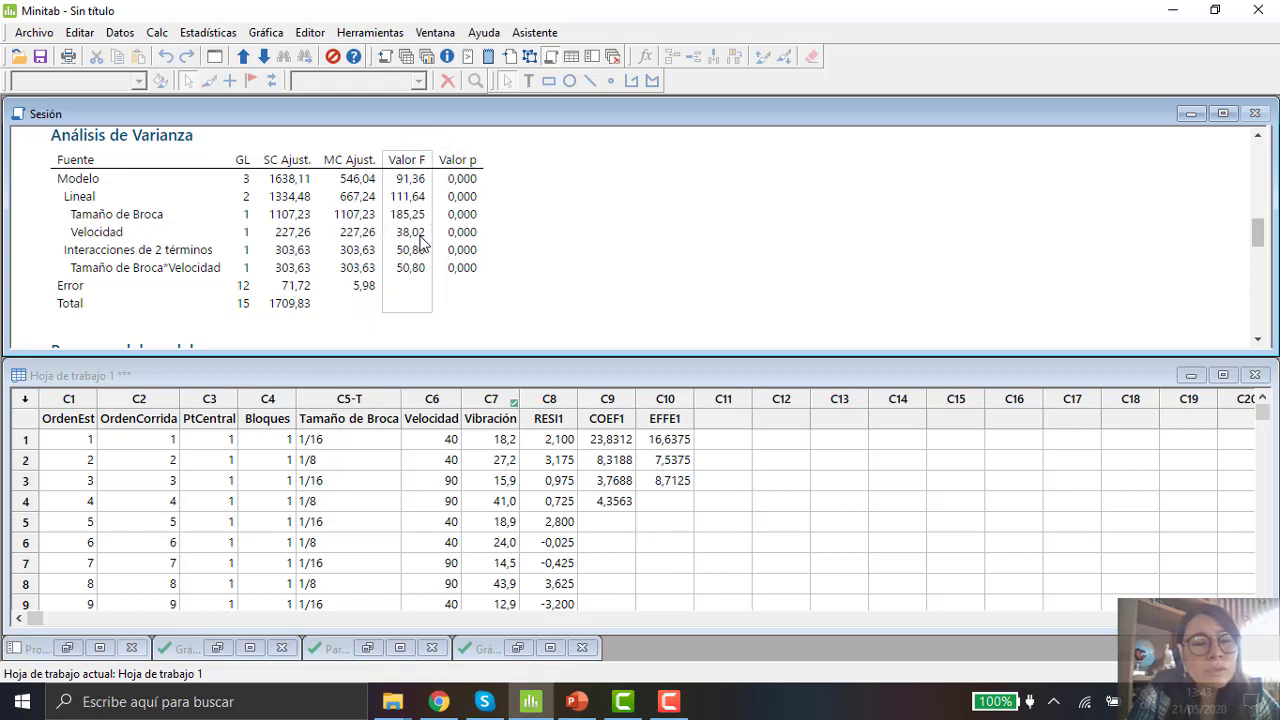
{"action": "key", "text": "ctrl"}
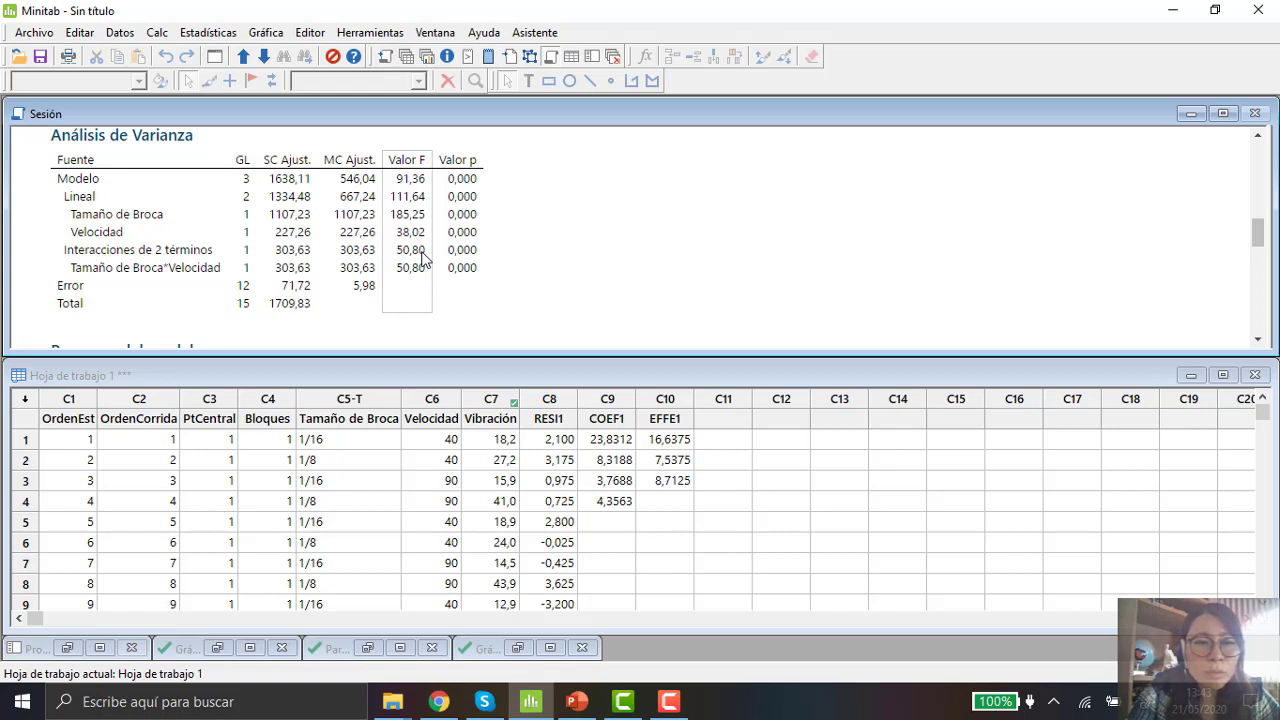
{"action": "key", "text": "ctrl"}
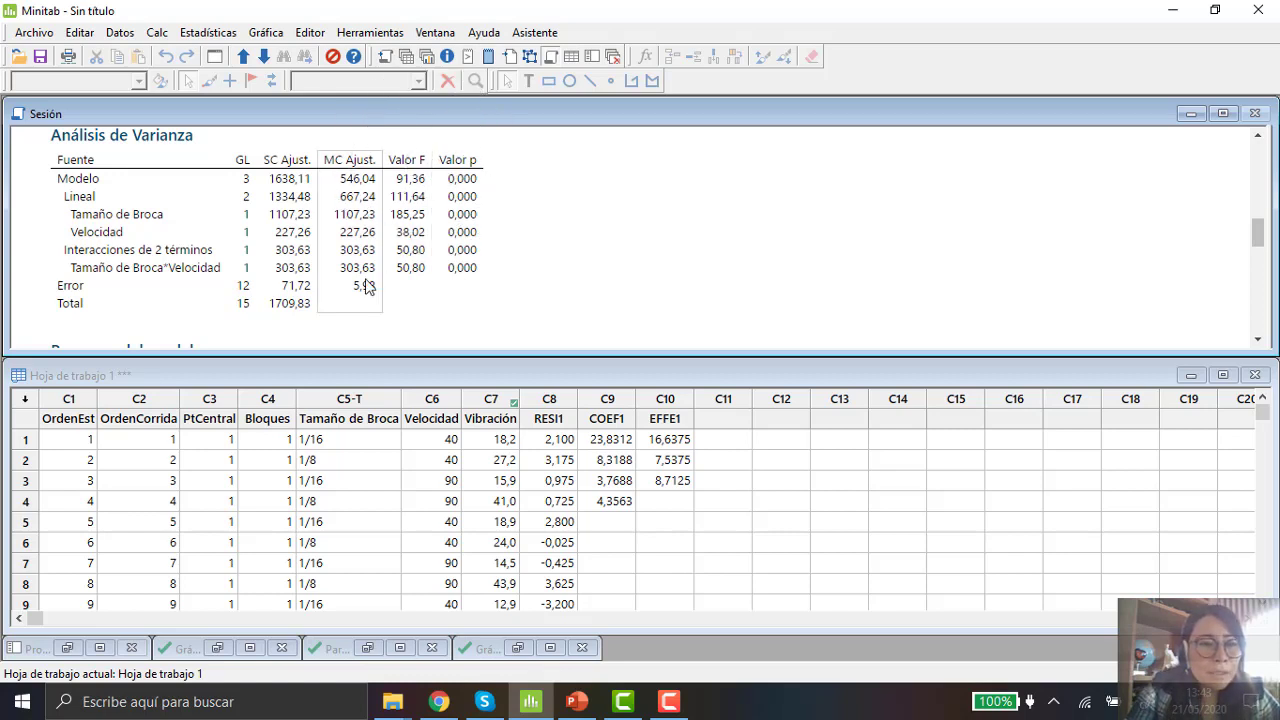
{"action": "left_click", "coordinate": [292, 285]}
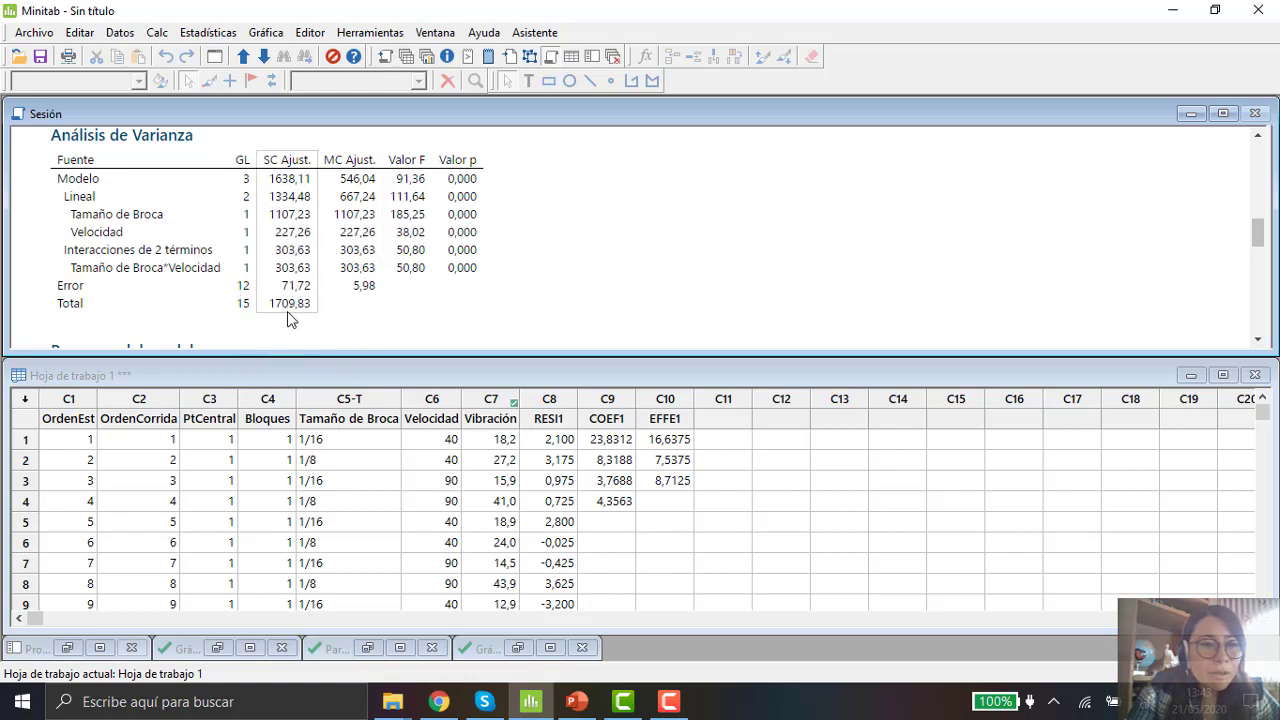
{"action": "left_click", "coordinate": [287, 309]}
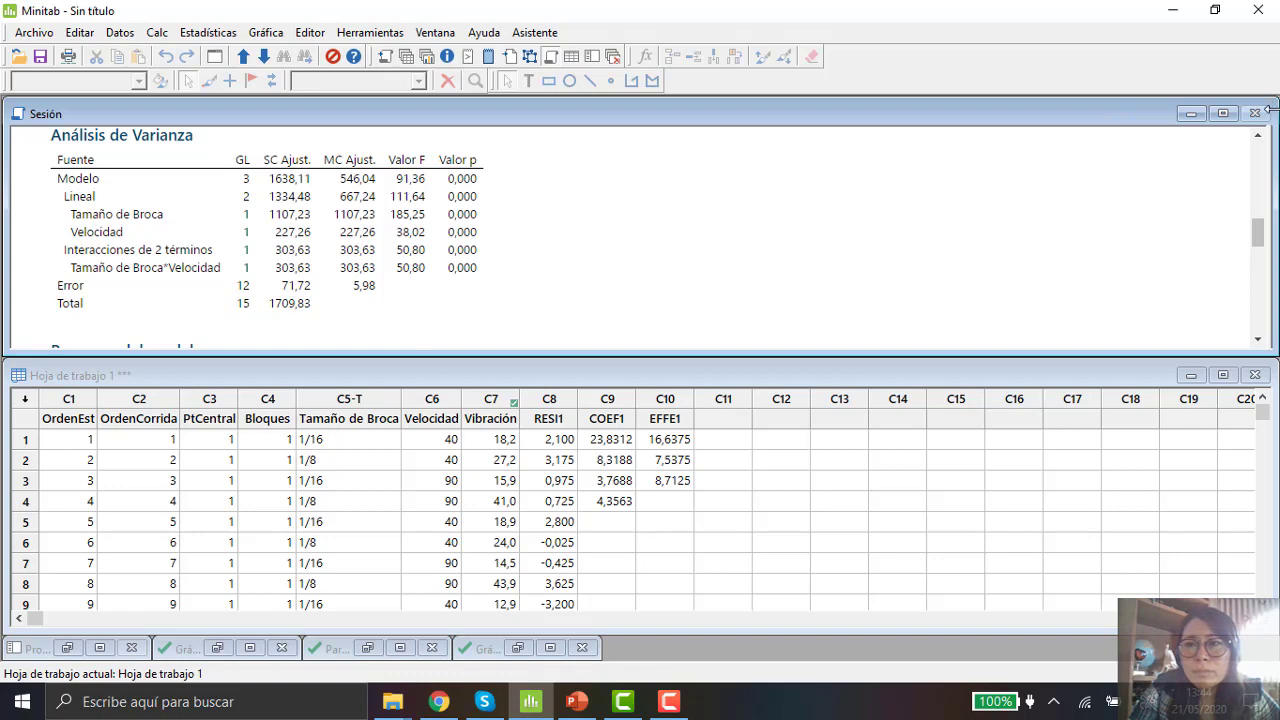
Step: Restore the Minitab window and switch to the PowerPoint presentation, opening slide 15 with the F distribution table beside it
{"action": "left_click_drag", "start_coordinate": [1271, 128], "coordinate": [1210, 132]}
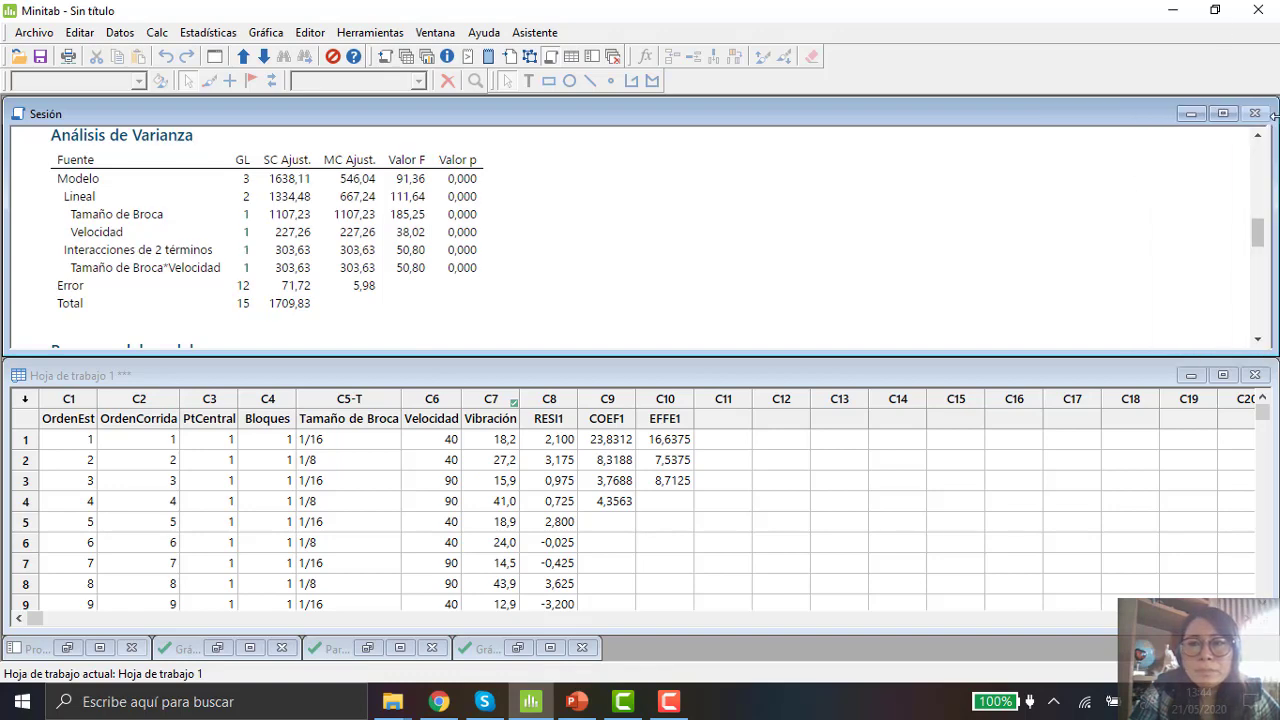
{"action": "left_click", "coordinate": [1214, 9]}
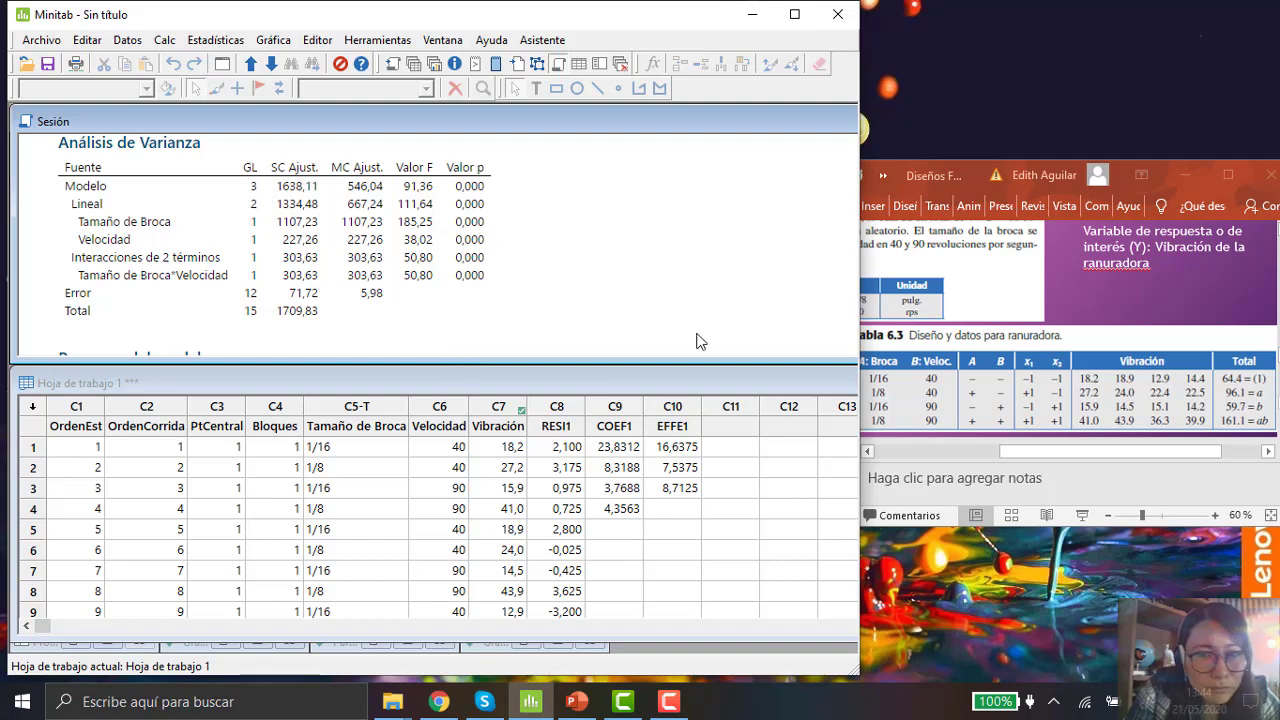
{"action": "left_click", "coordinate": [976, 172]}
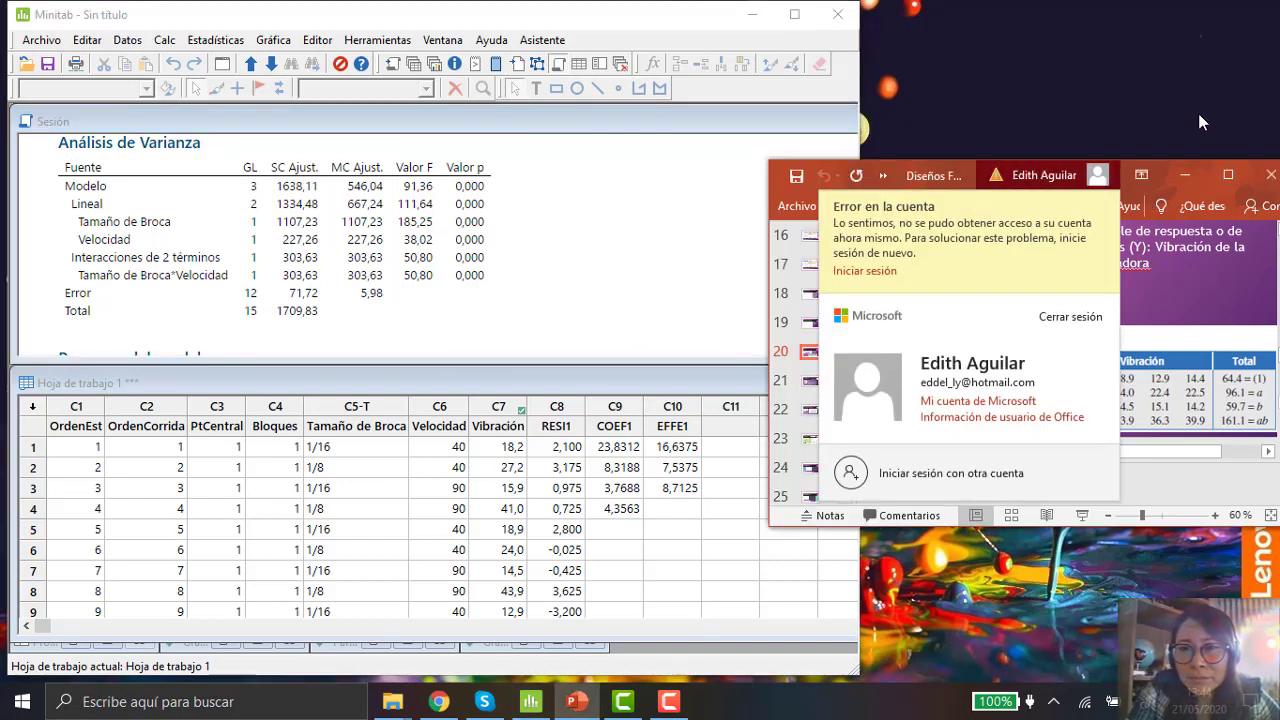
{"action": "left_click", "coordinate": [1170, 164]}
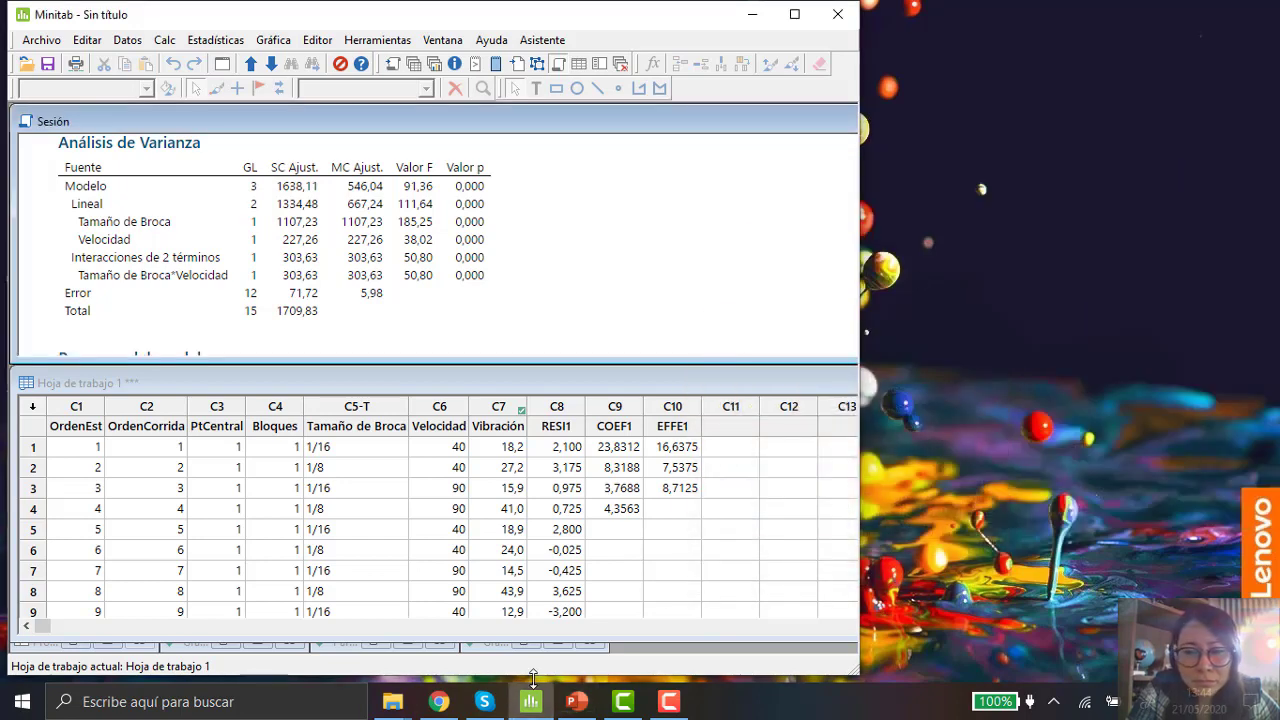
{"action": "left_click", "coordinate": [590, 705]}
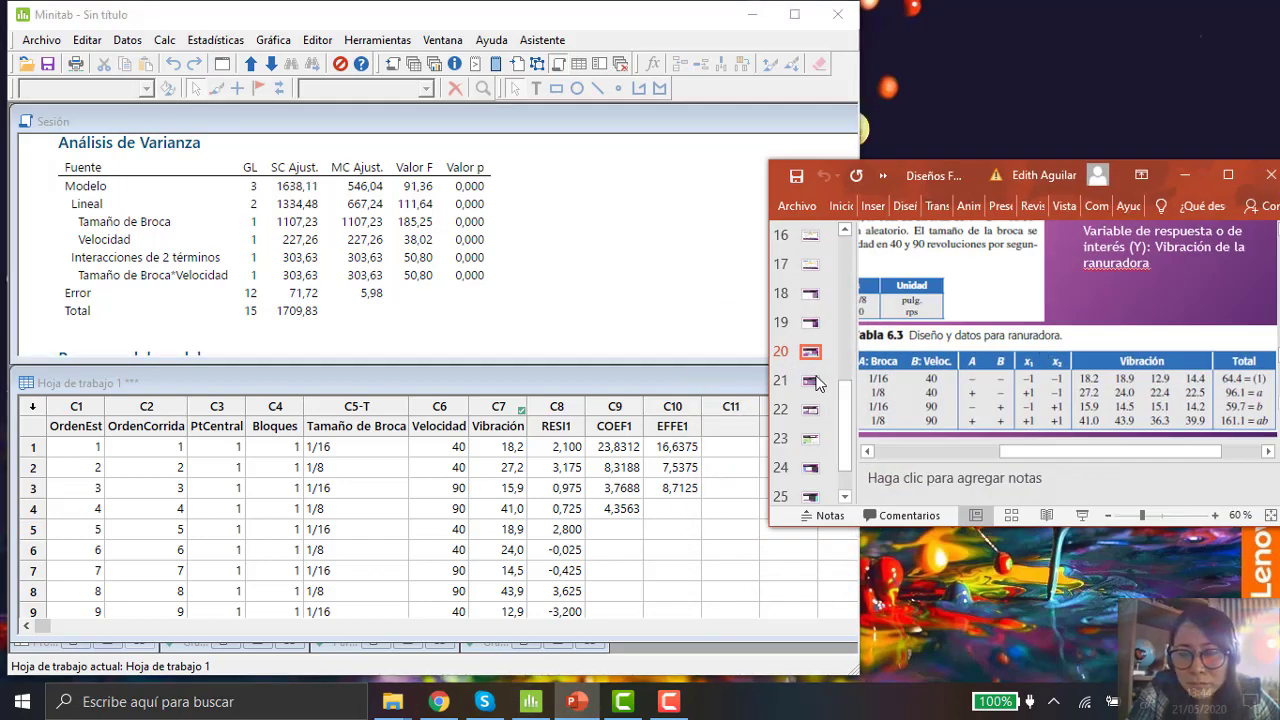
{"action": "scroll", "coordinate": [815, 360], "scroll_direction": "up", "scroll_amount": 5}
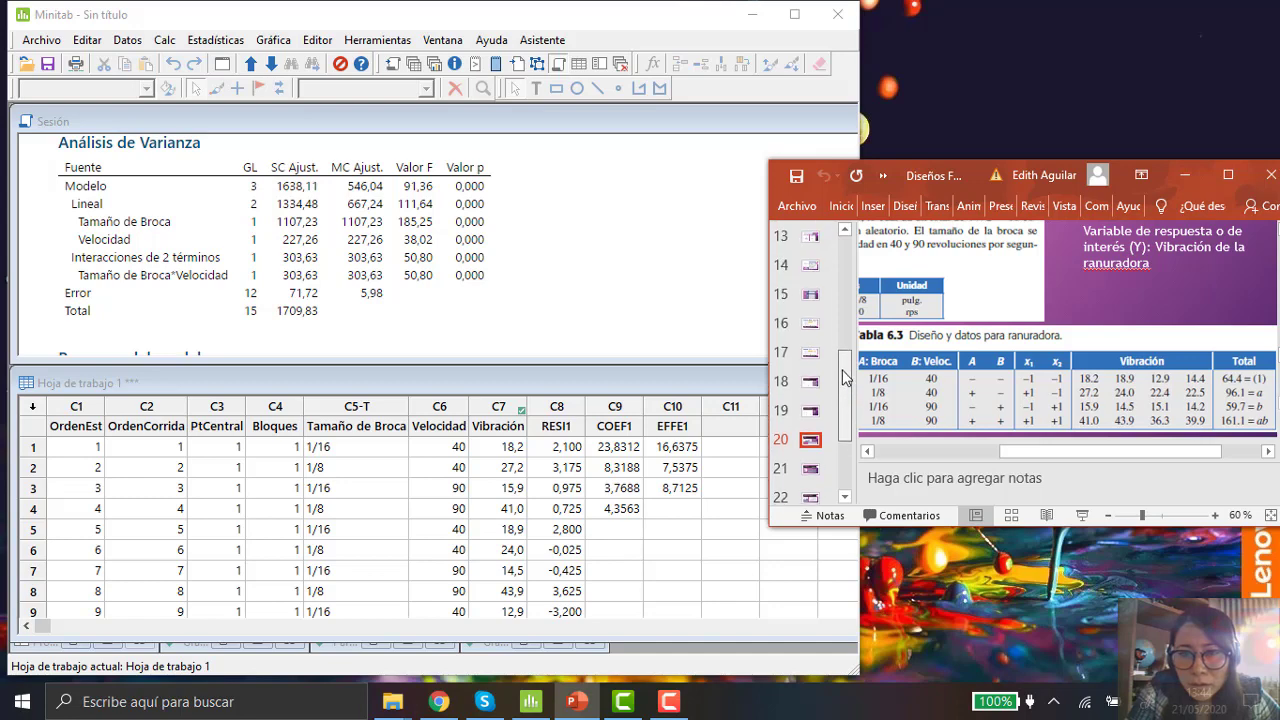
{"action": "left_click", "coordinate": [811, 347]}
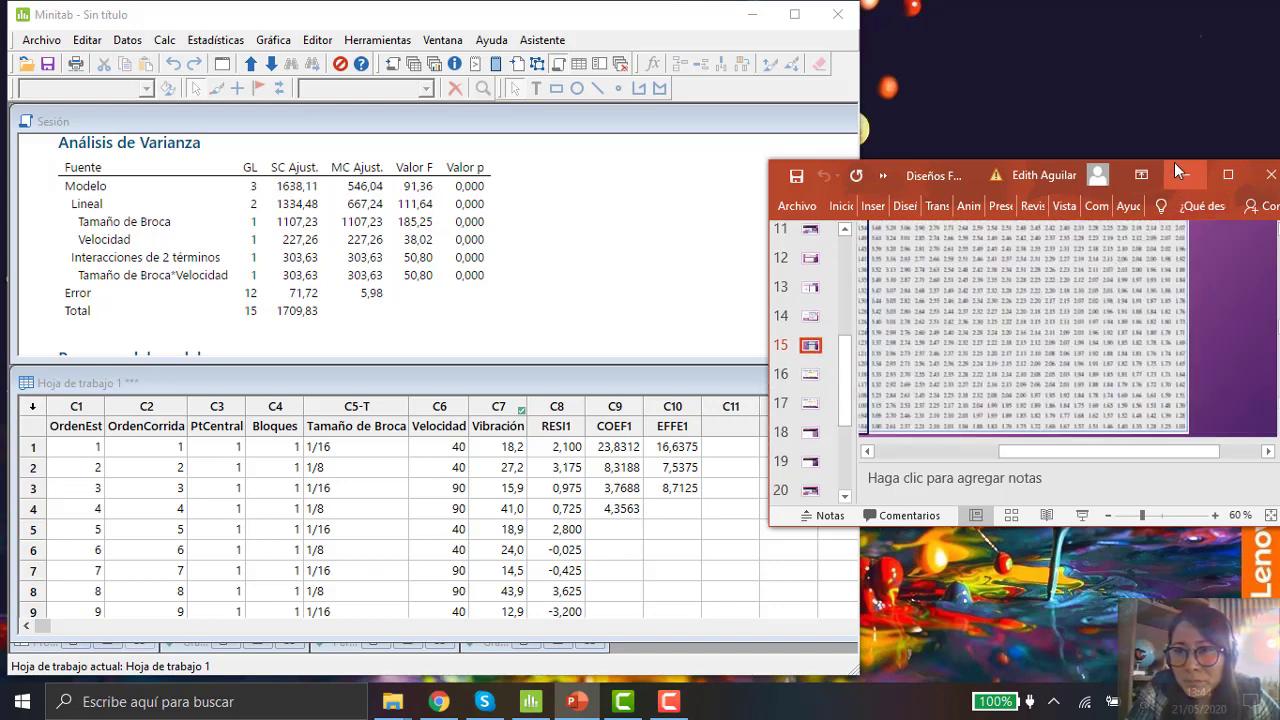
{"action": "left_click_drag", "start_coordinate": [1174, 159], "coordinate": [1176, 14]}
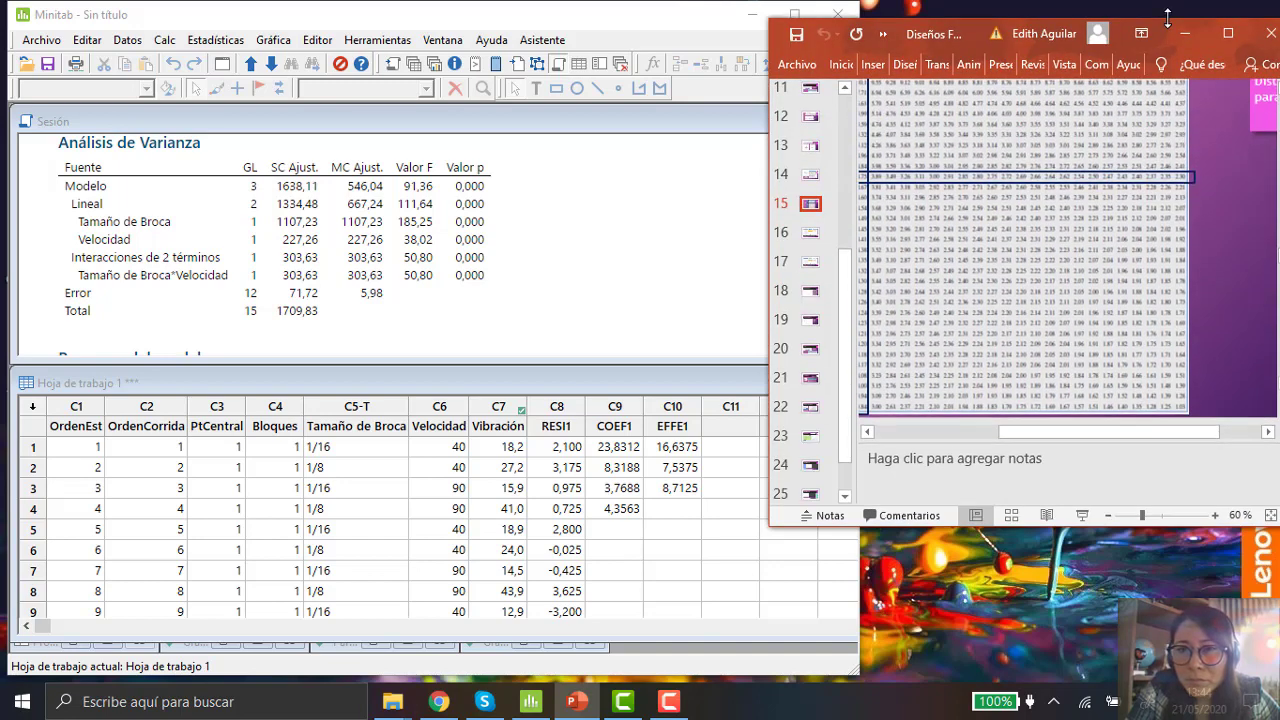
{"action": "left_click_drag", "start_coordinate": [1124, 530], "coordinate": [1126, 590]}
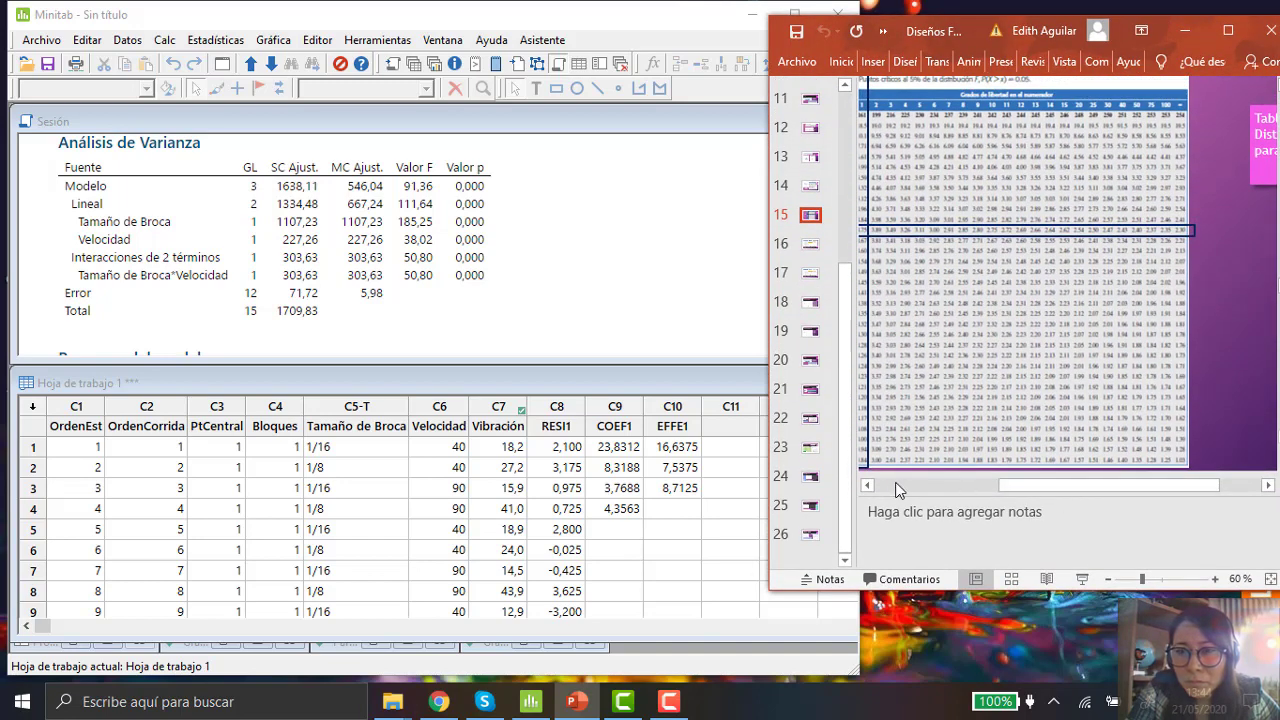
Step: Zoom the slide to 80% and pan the F table to the row for 12 denominator degrees of freedom
{"action": "left_click", "coordinate": [868, 485]}
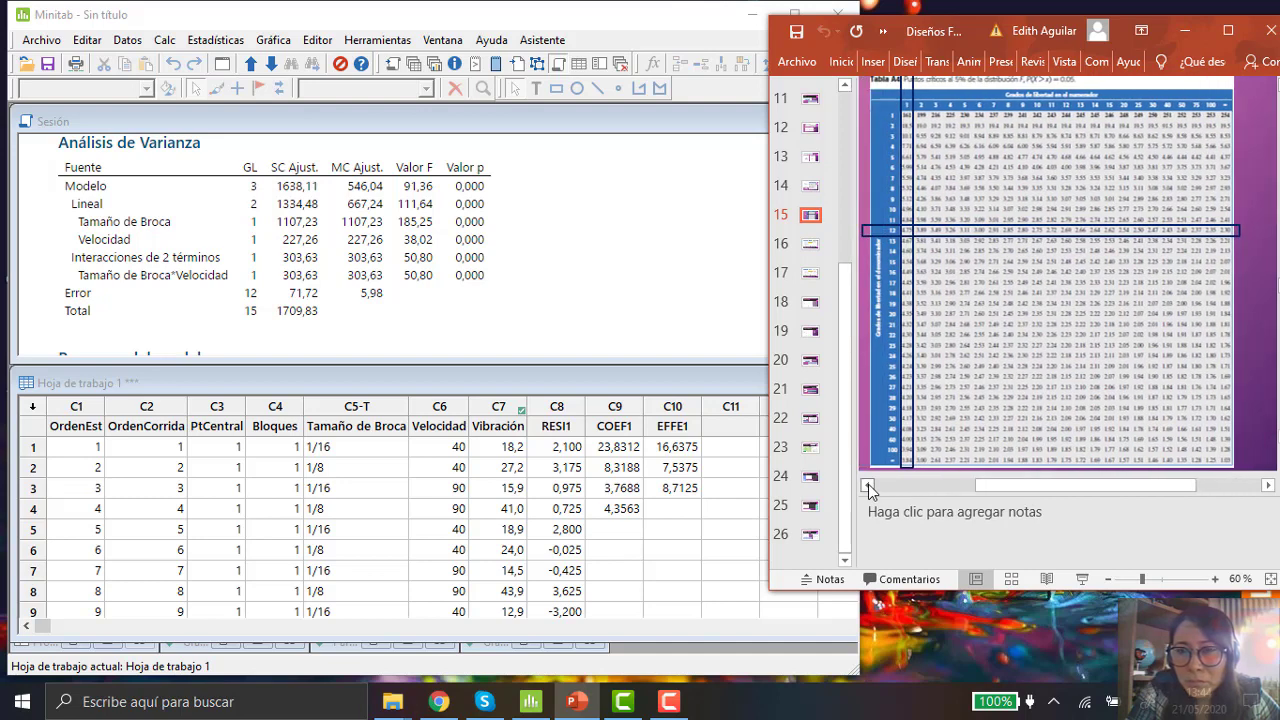
{"action": "left_click", "coordinate": [868, 485]}
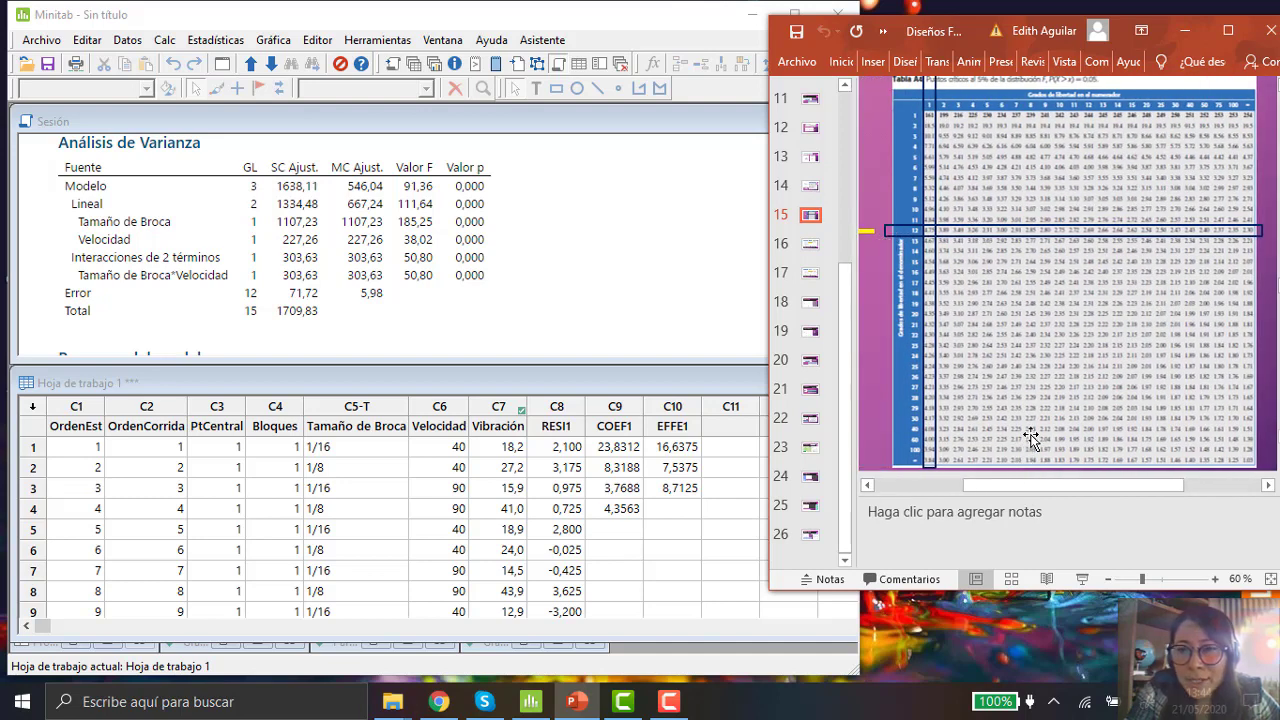
{"action": "left_click", "coordinate": [1214, 579]}
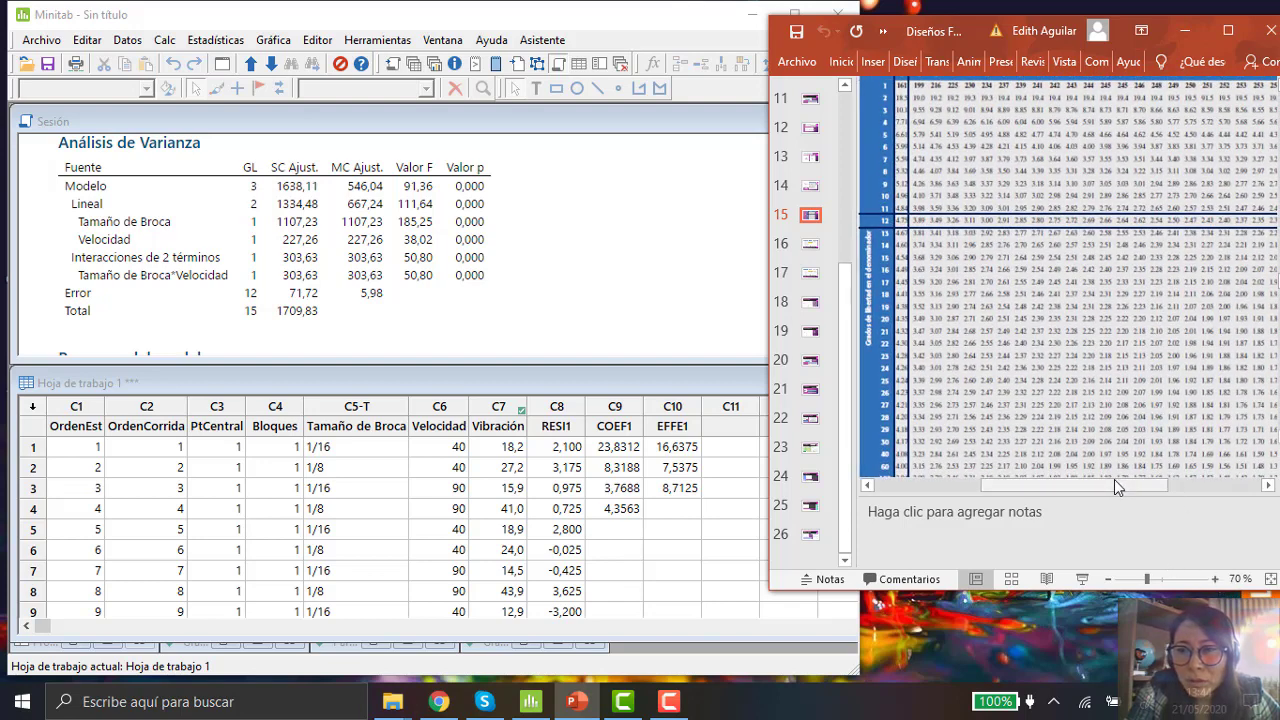
{"action": "left_click", "coordinate": [845, 89]}
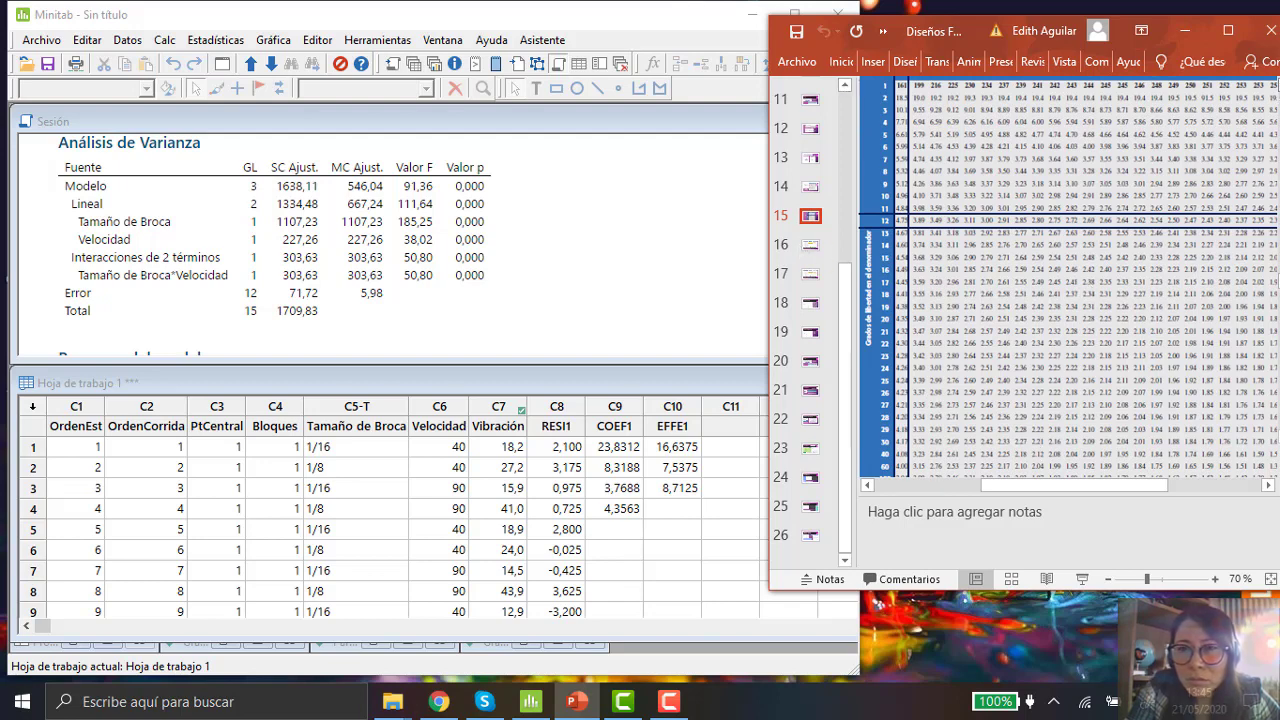
{"action": "scroll", "coordinate": [1068, 280], "scroll_direction": "up", "scroll_amount": 1}
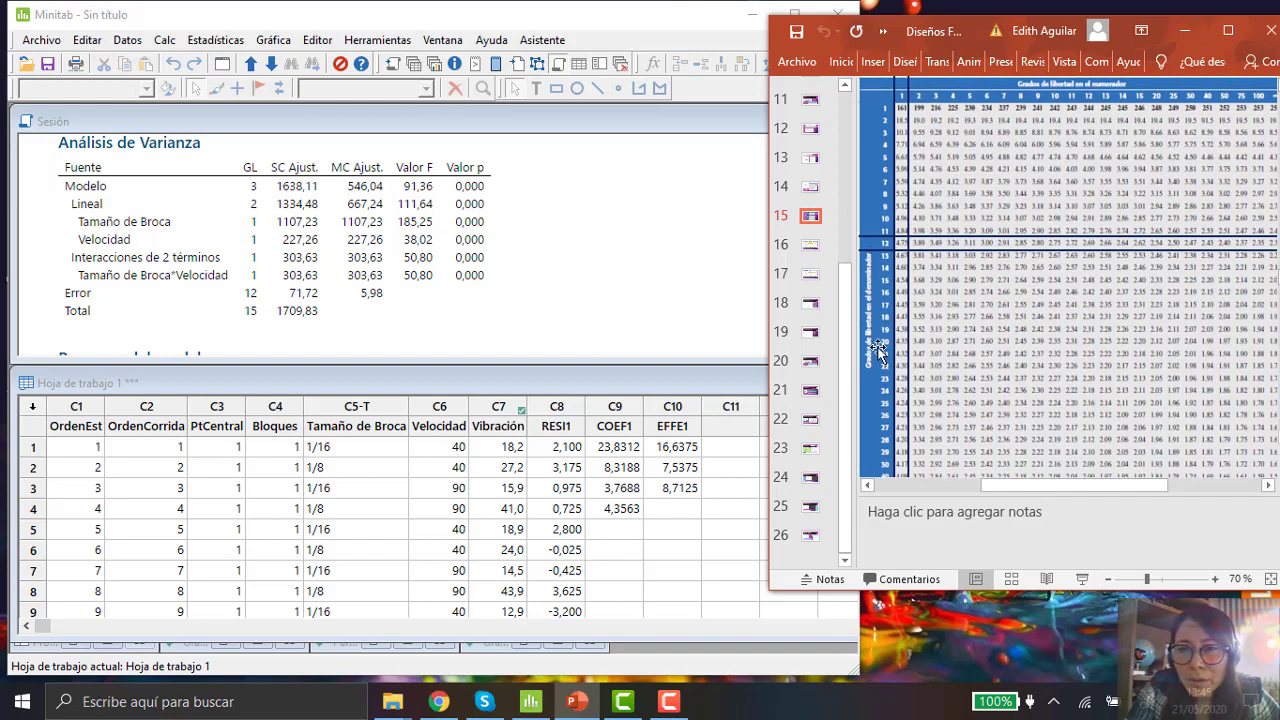
{"action": "left_click", "coordinate": [1216, 582]}
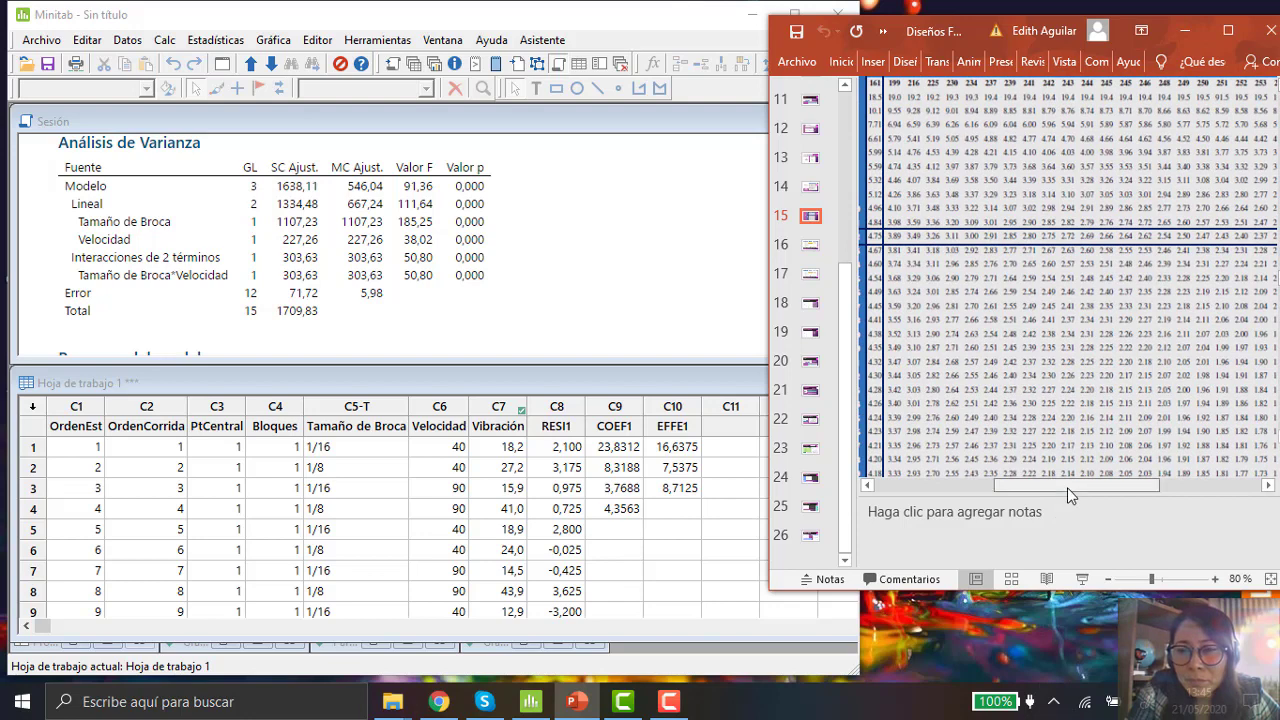
{"action": "left_click_drag", "start_coordinate": [1066, 489], "coordinate": [1011, 493]}
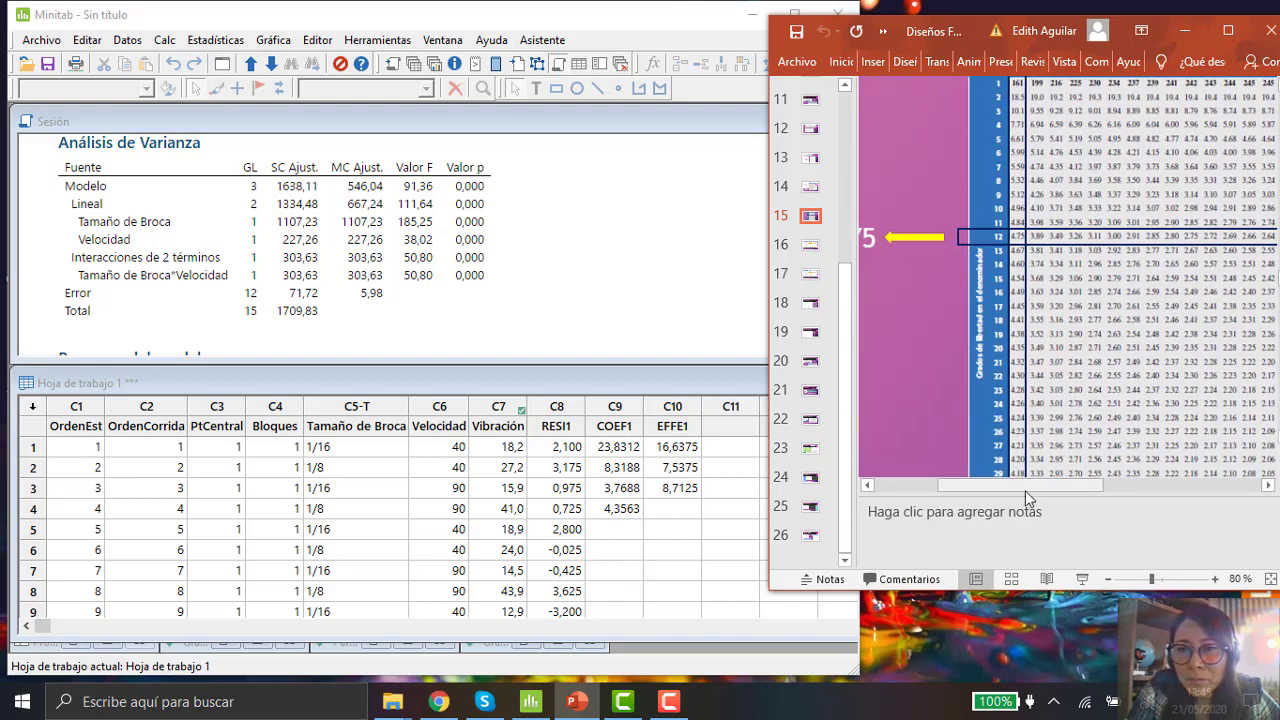
{"action": "scroll", "coordinate": [1065, 280], "scroll_direction": "up", "scroll_amount": 1}
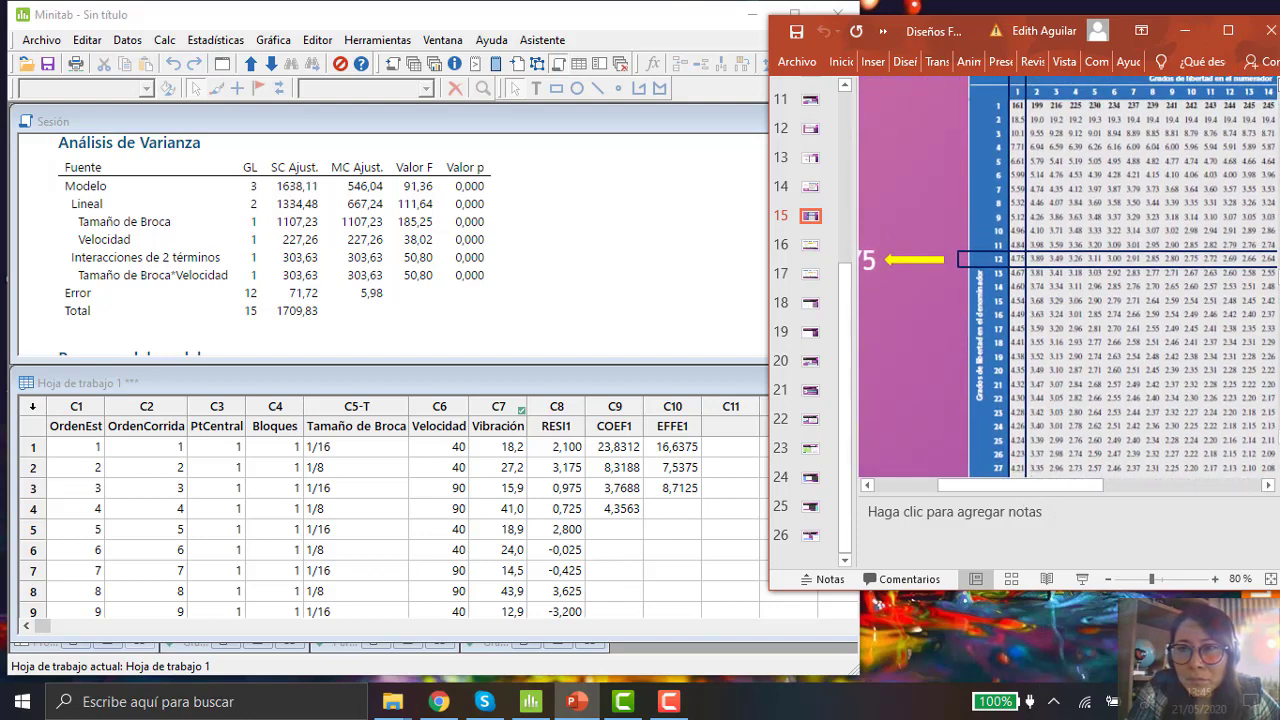
{"action": "scroll", "coordinate": [1065, 280], "scroll_direction": "up", "scroll_amount": 1}
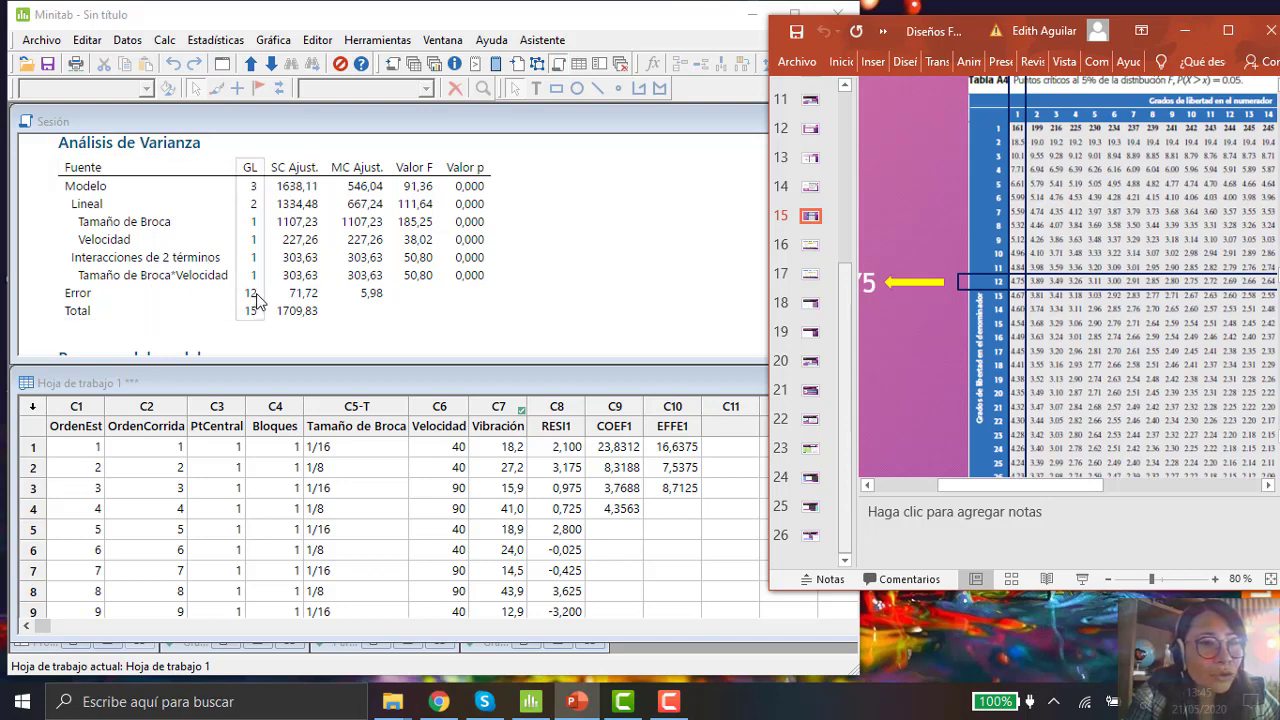
Step: Compare the ANOVA degrees of freedom and each factor's F value against the critical value in the F table
{"action": "key", "text": "ctrl"}
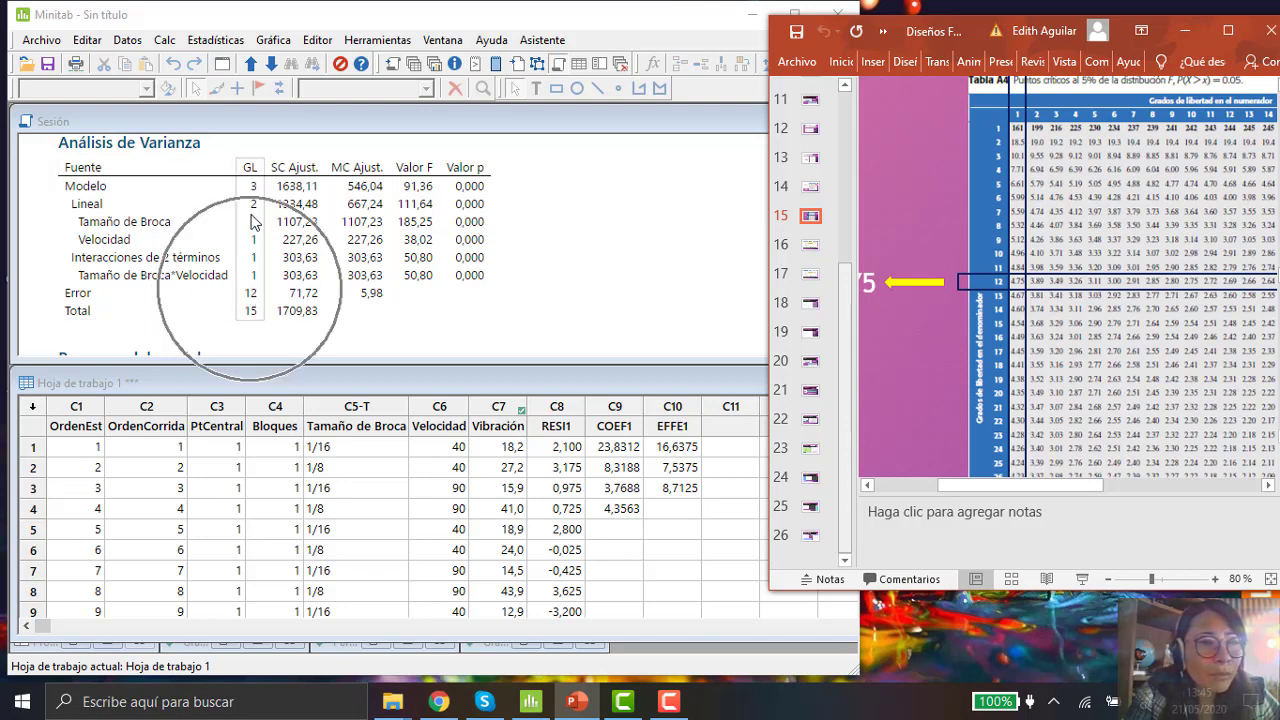
{"action": "key", "text": "ctrl"}
{"action": "key", "text": "ctrl"}
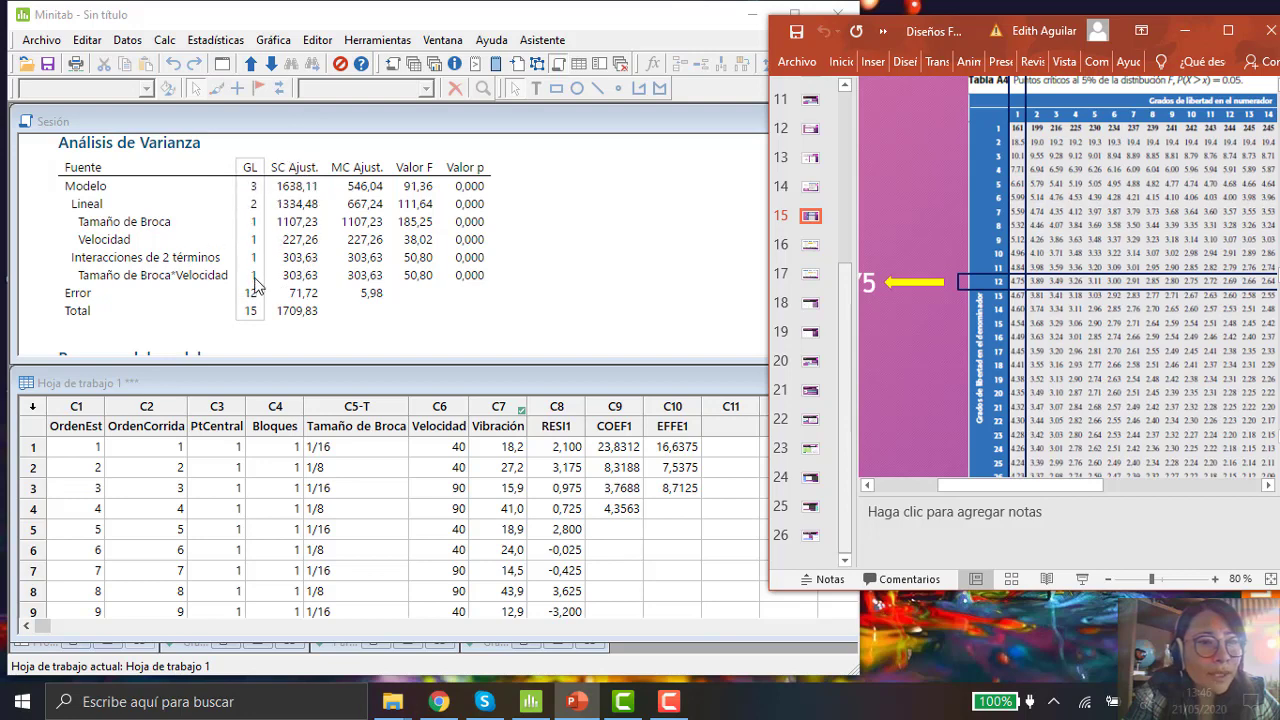
{"action": "key", "text": "ctrl"}
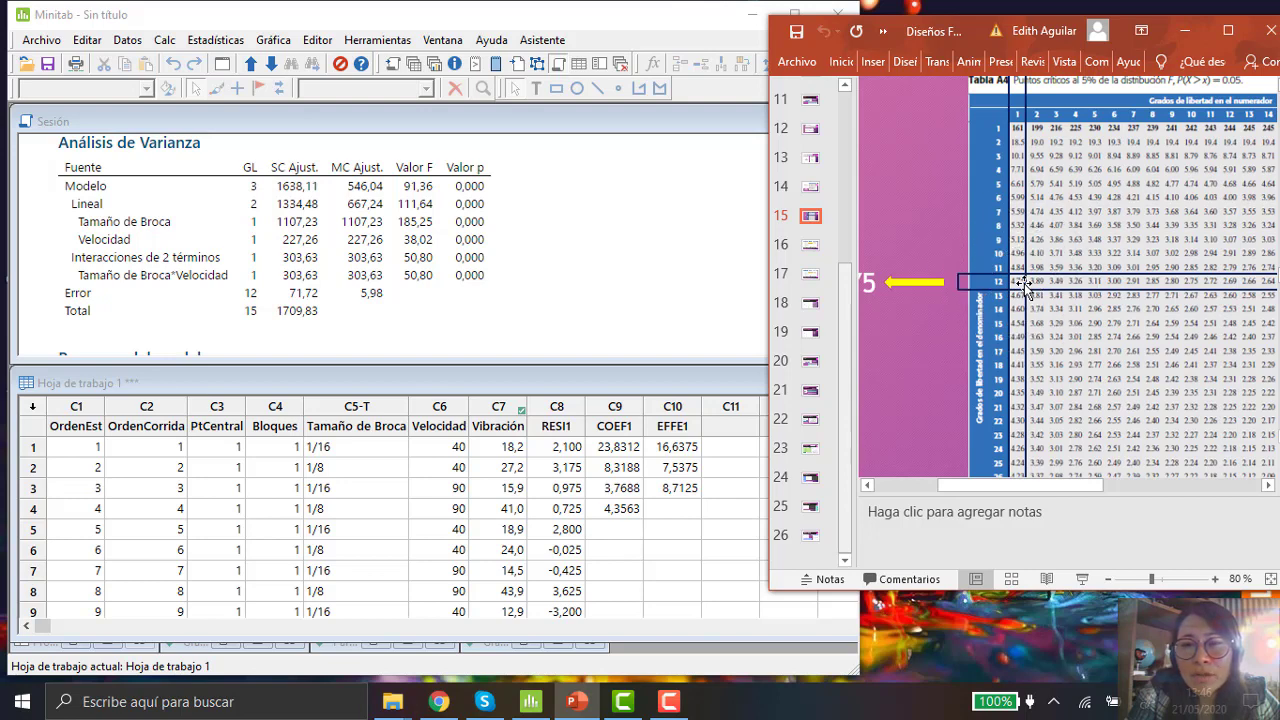
{"action": "left_click", "coordinate": [421, 230]}
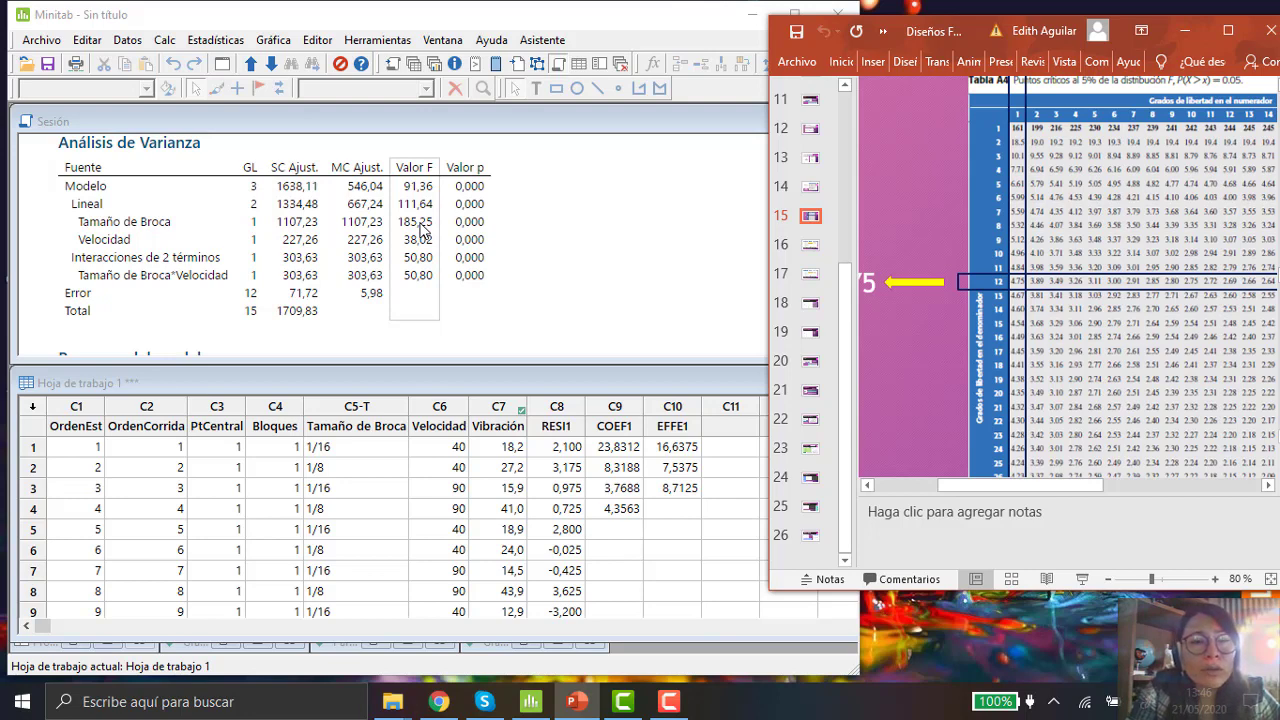
{"action": "left_click", "coordinate": [422, 230]}
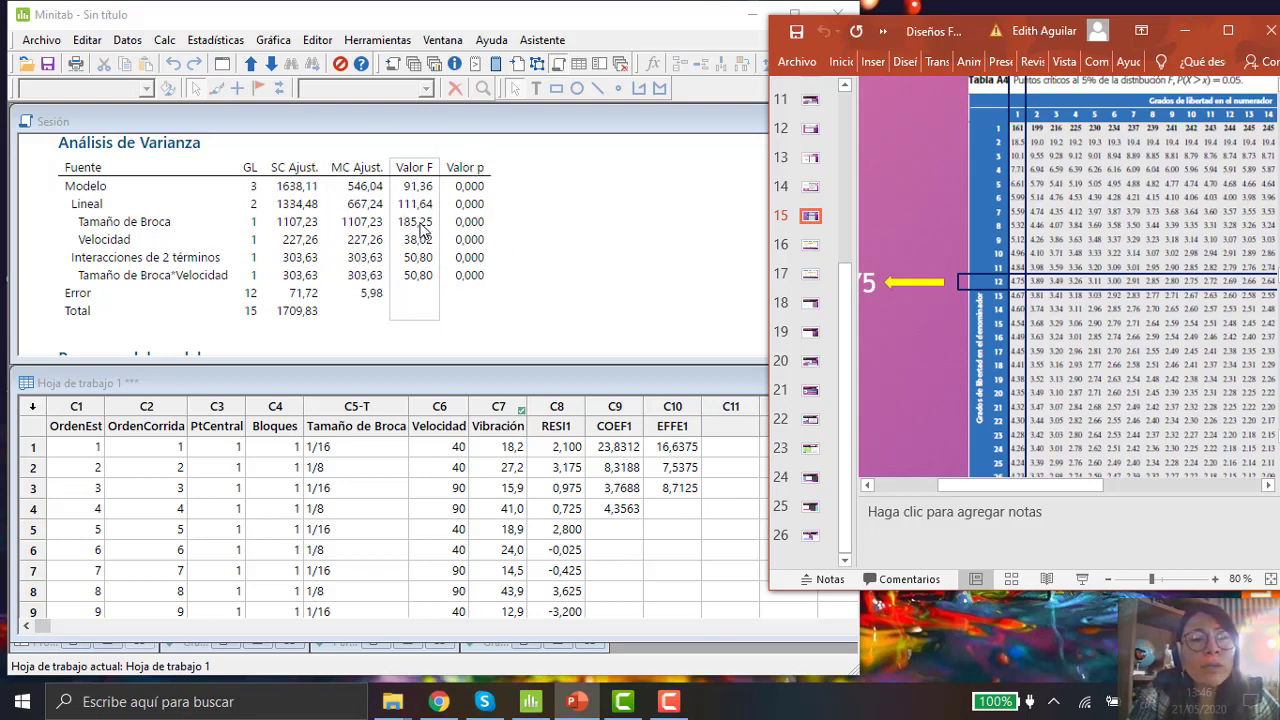
{"action": "left_click", "coordinate": [422, 230]}
{"action": "left_click", "coordinate": [422, 230]}
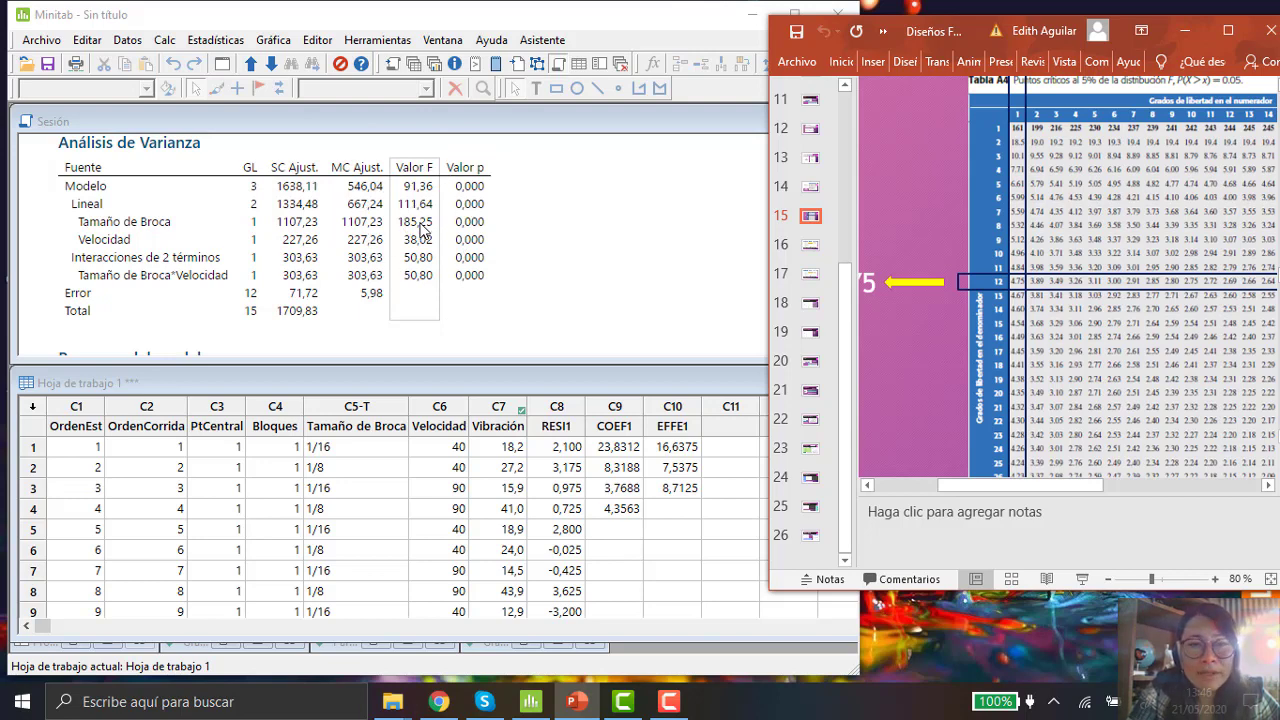
{"action": "left_click", "coordinate": [422, 230]}
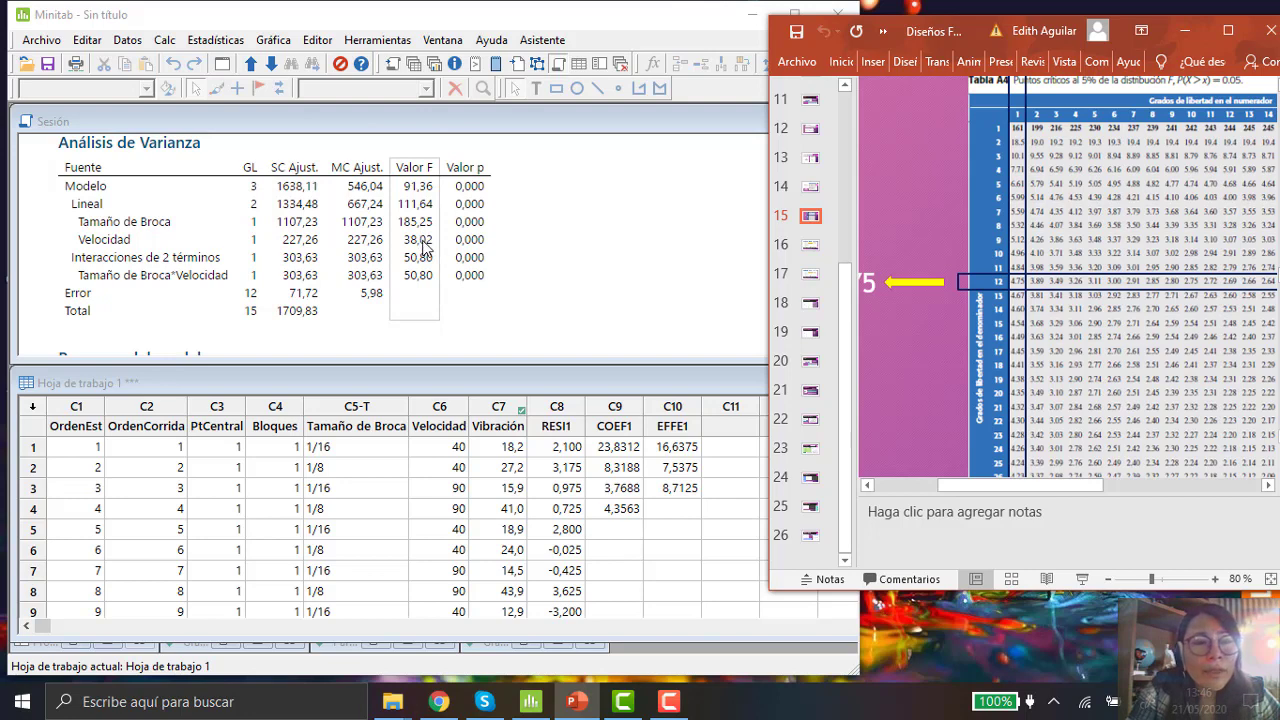
{"action": "left_click", "coordinate": [425, 248]}
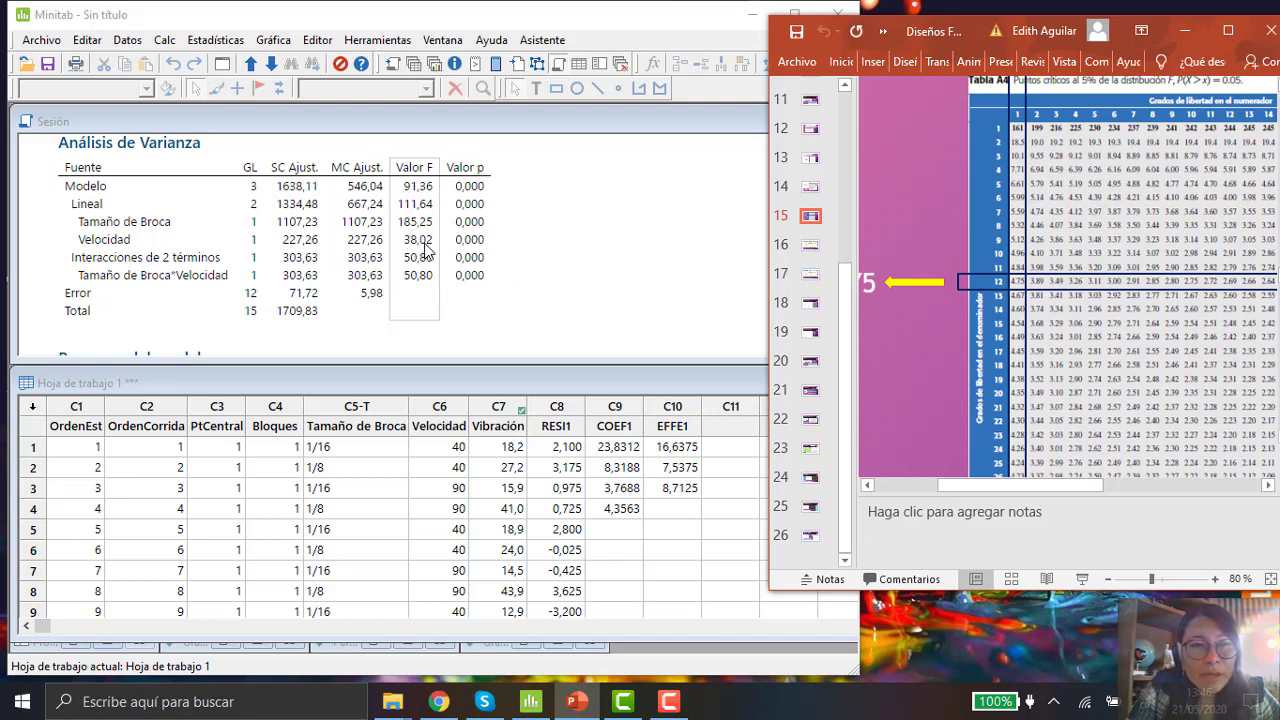
{"action": "left_click", "coordinate": [425, 244]}
{"action": "left_click", "coordinate": [425, 248]}
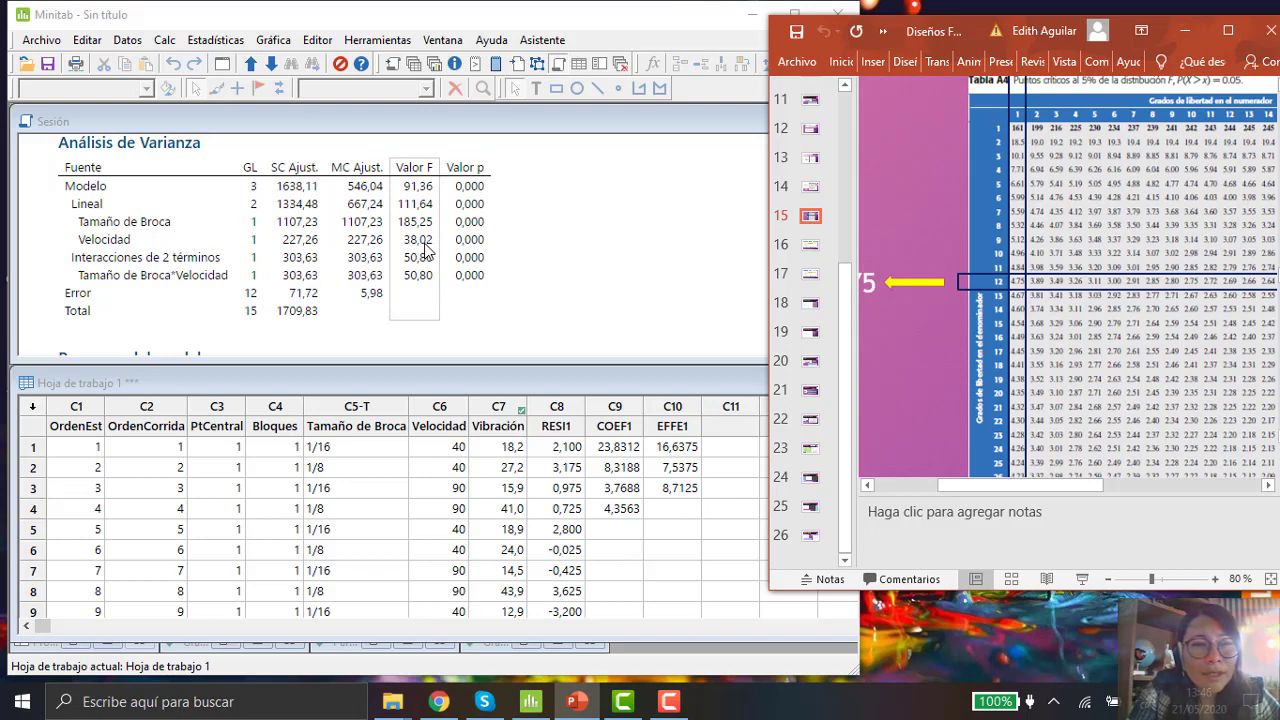
{"action": "key", "text": "ctrl"}
{"action": "key", "text": "ctrl"}
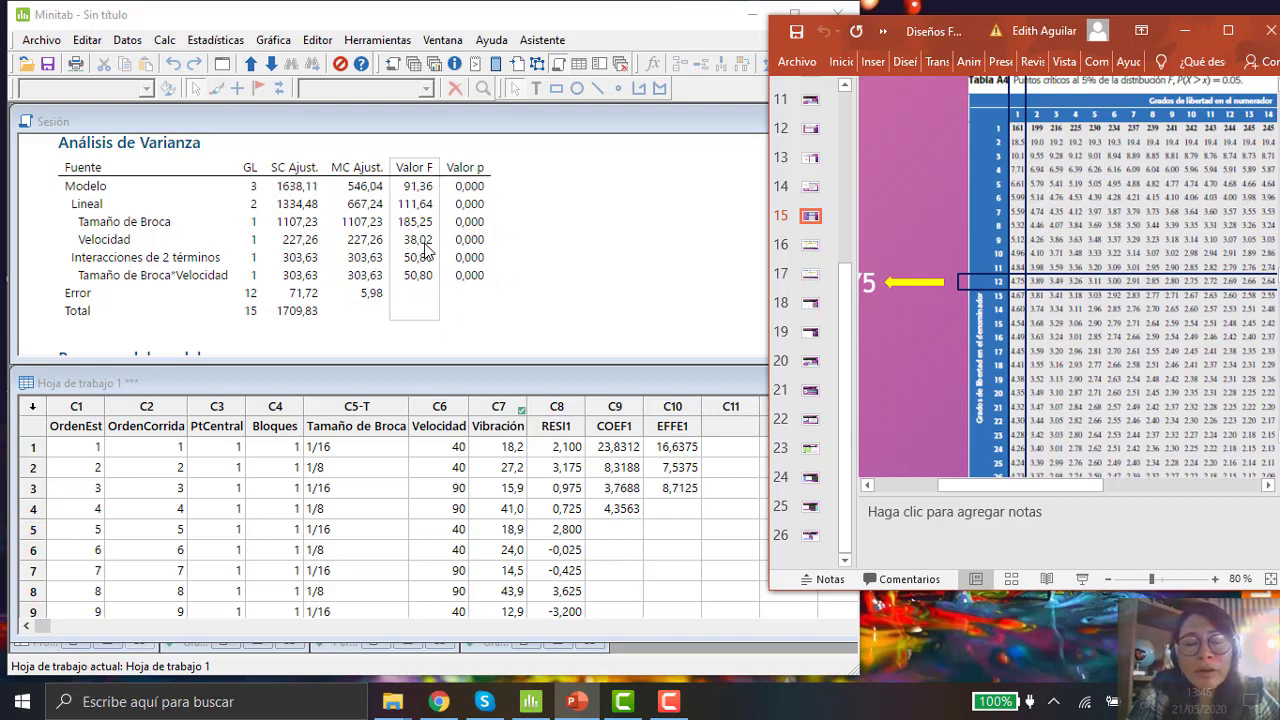
{"action": "key", "text": "ctrl"}
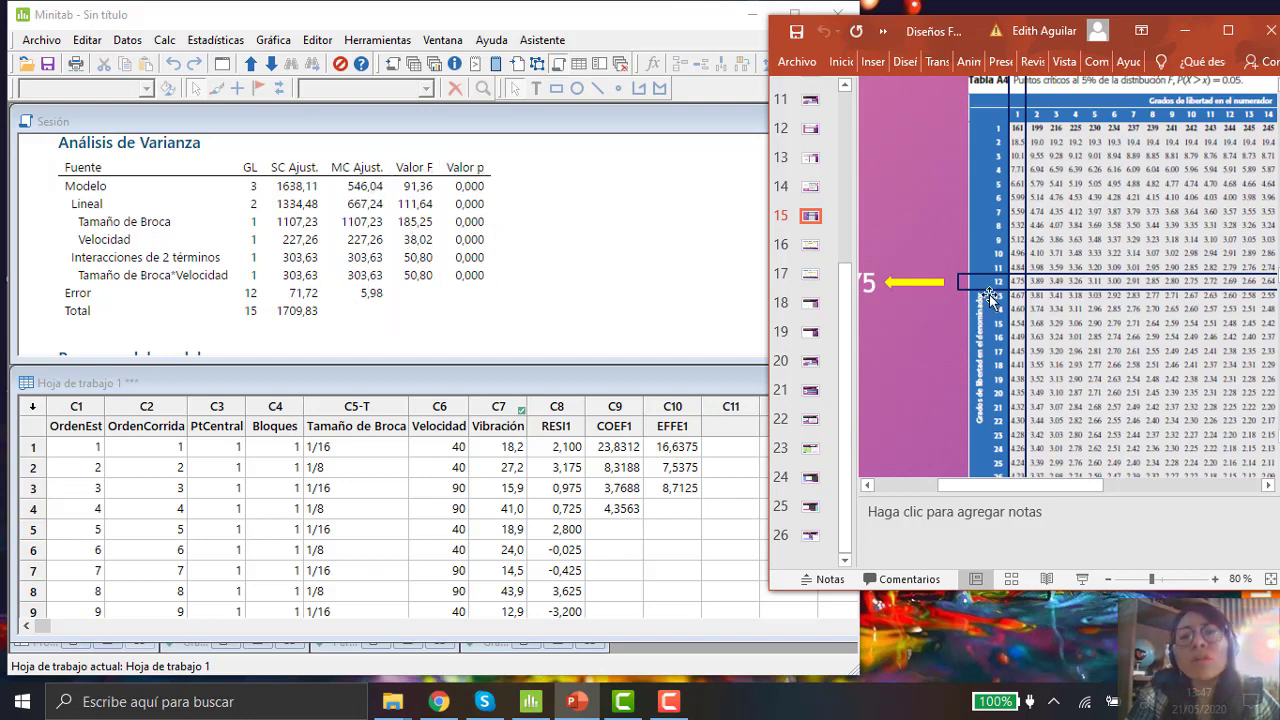
Step: Bring the Minitab window forward and compare its F value column with the F table row for 12 denominator degrees of freedom
{"action": "key", "text": "ctrl"}
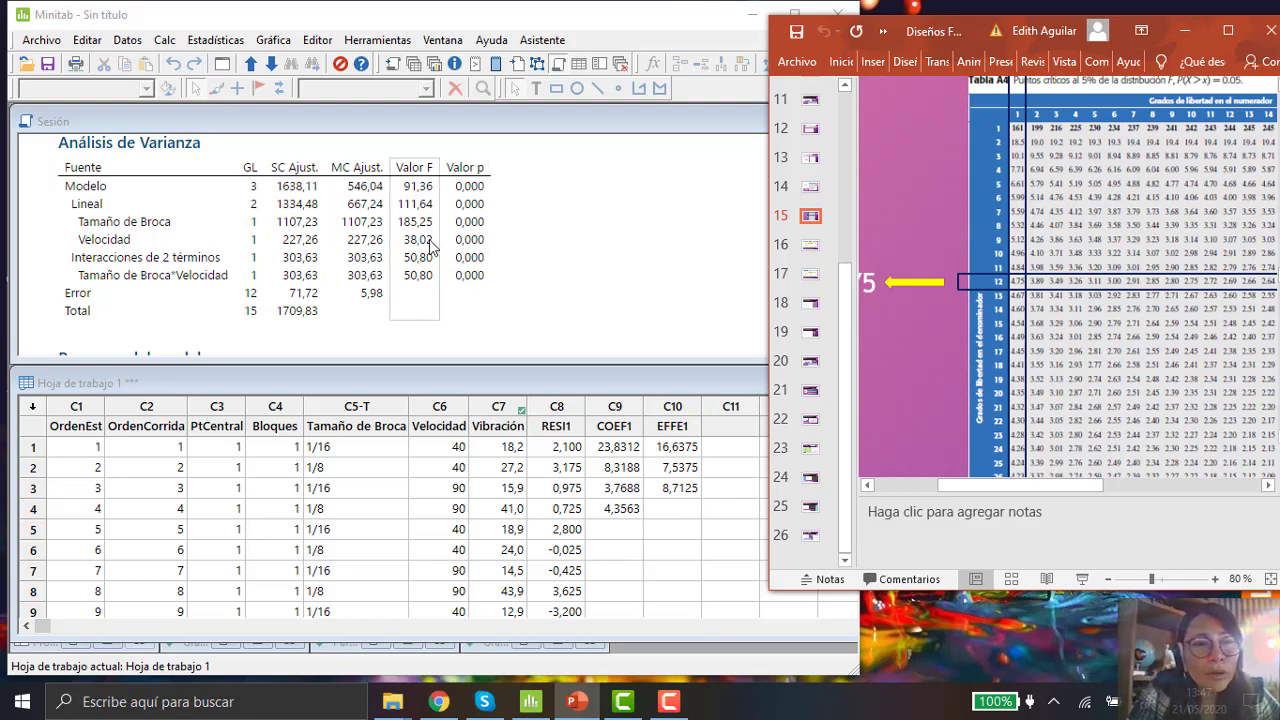
{"action": "key", "text": "ctrl"}
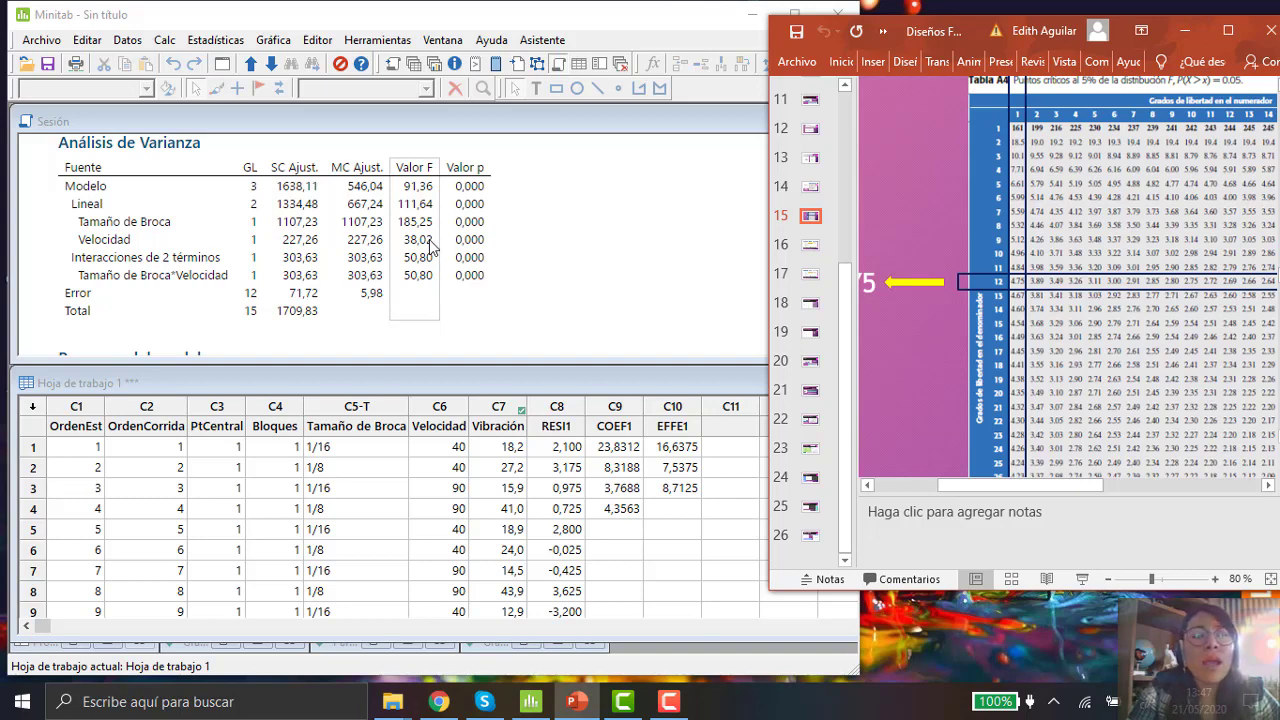
{"action": "key", "text": "ctrl"}
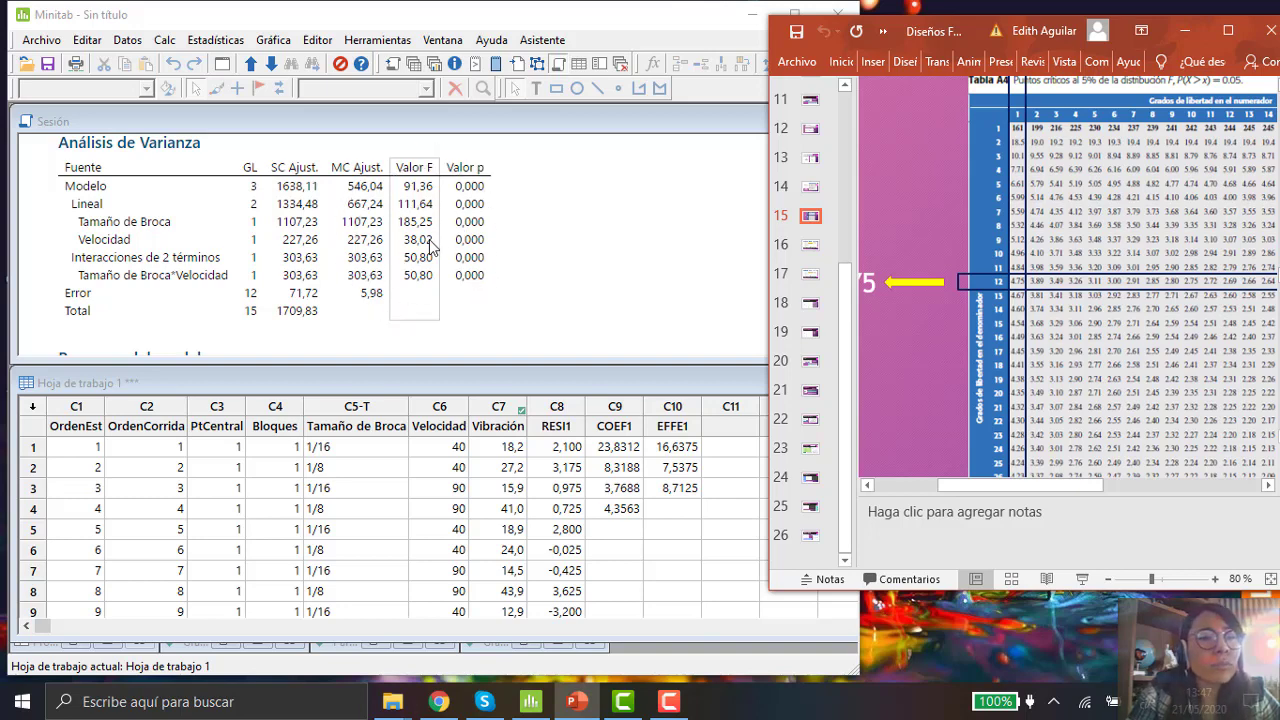
{"action": "key", "text": "ctrl"}
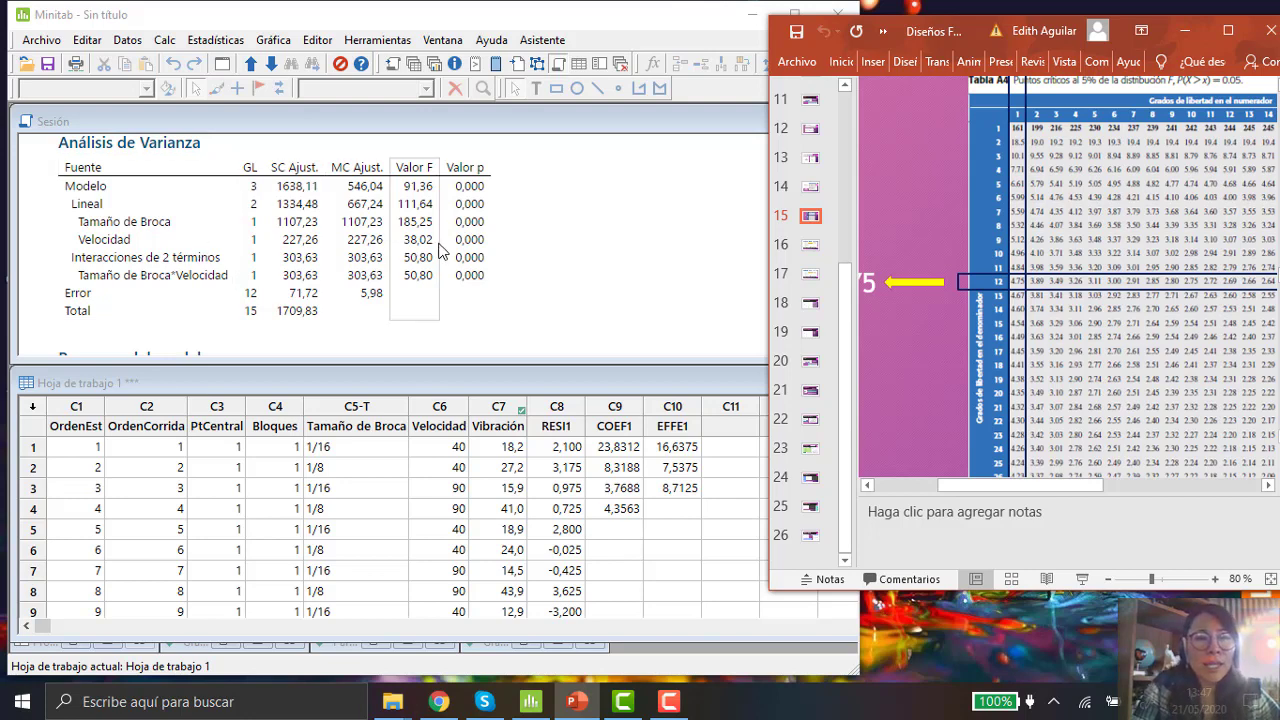
{"action": "key", "text": "ctrl"}
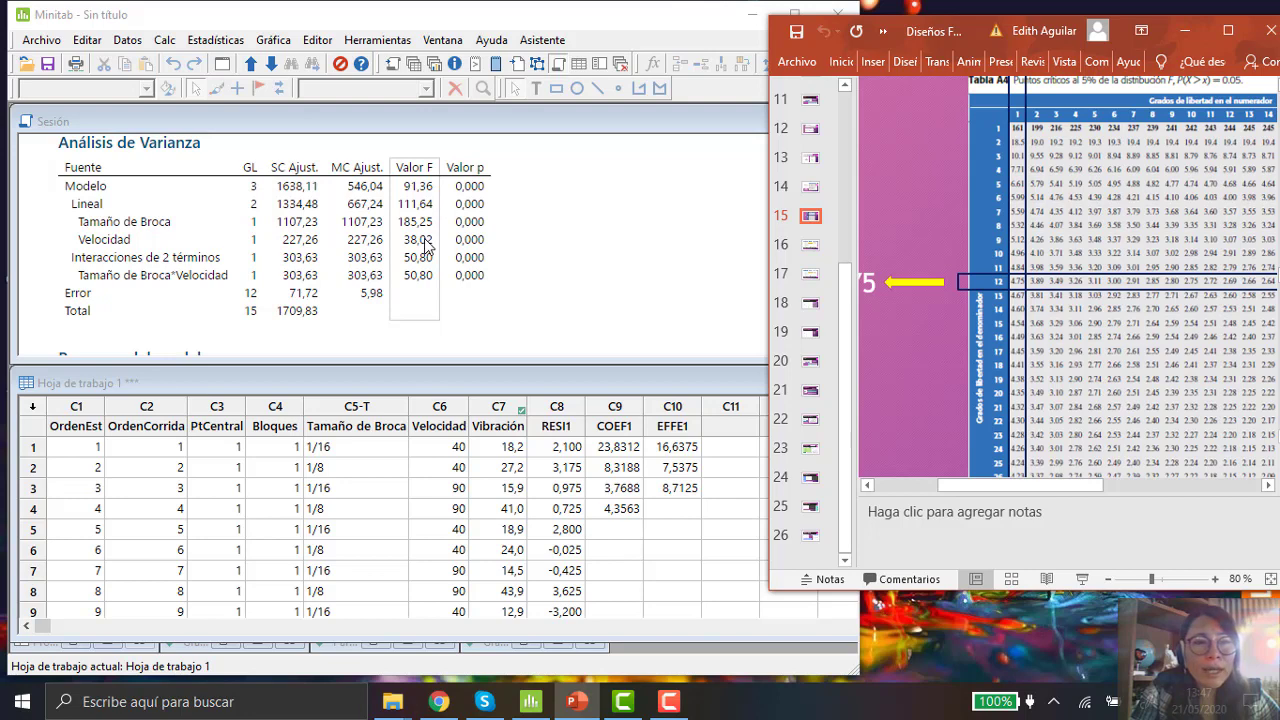
{"action": "left_click", "coordinate": [424, 241]}
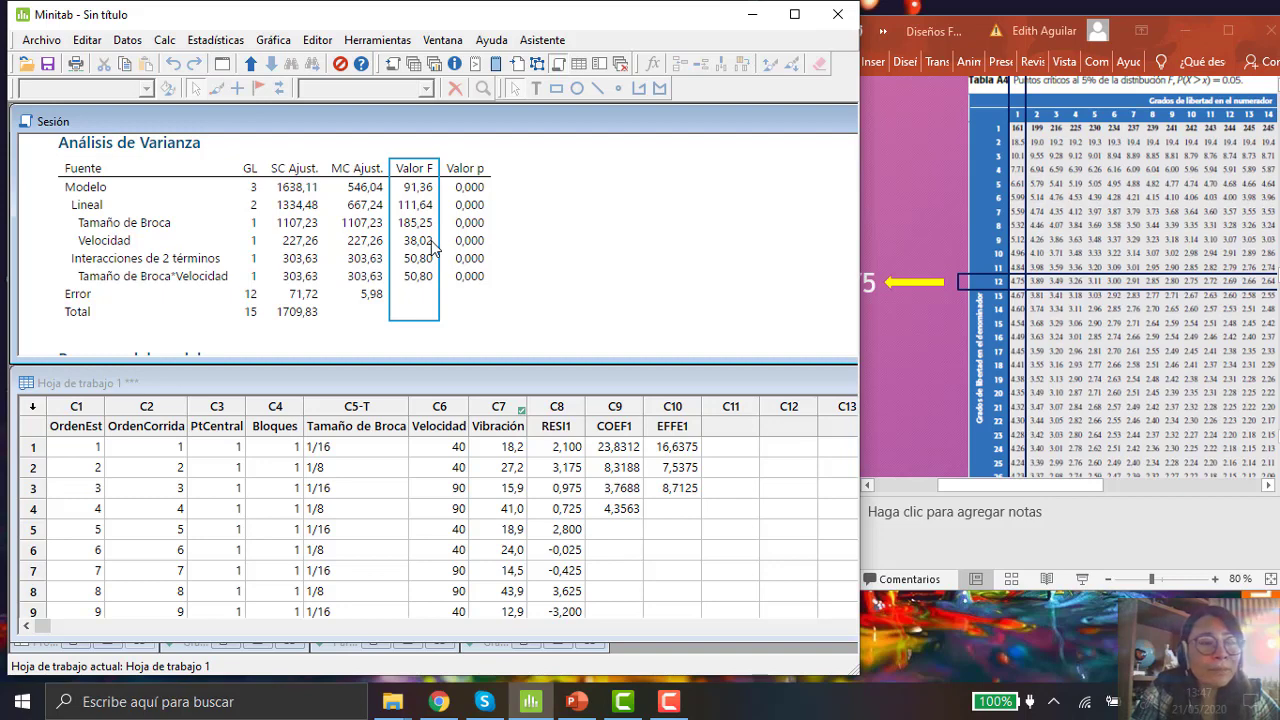
{"action": "key", "text": "ctrl"}
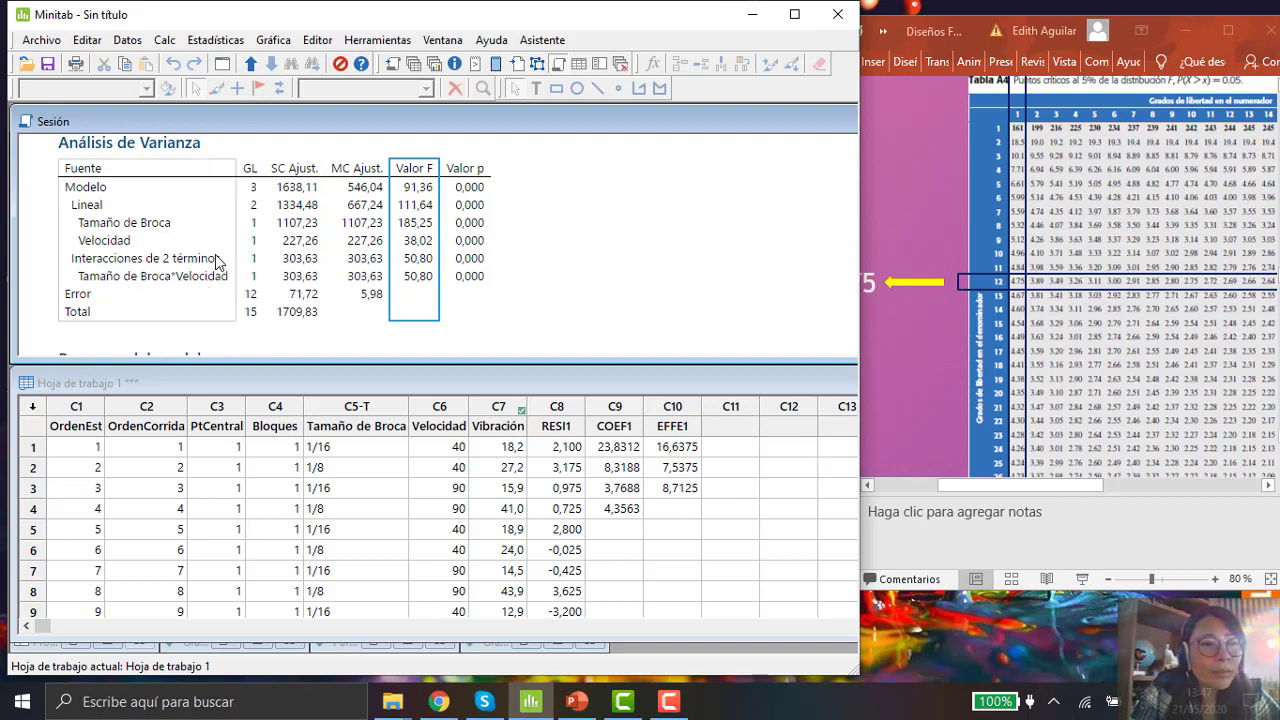
{"action": "key", "text": "ctrl"}
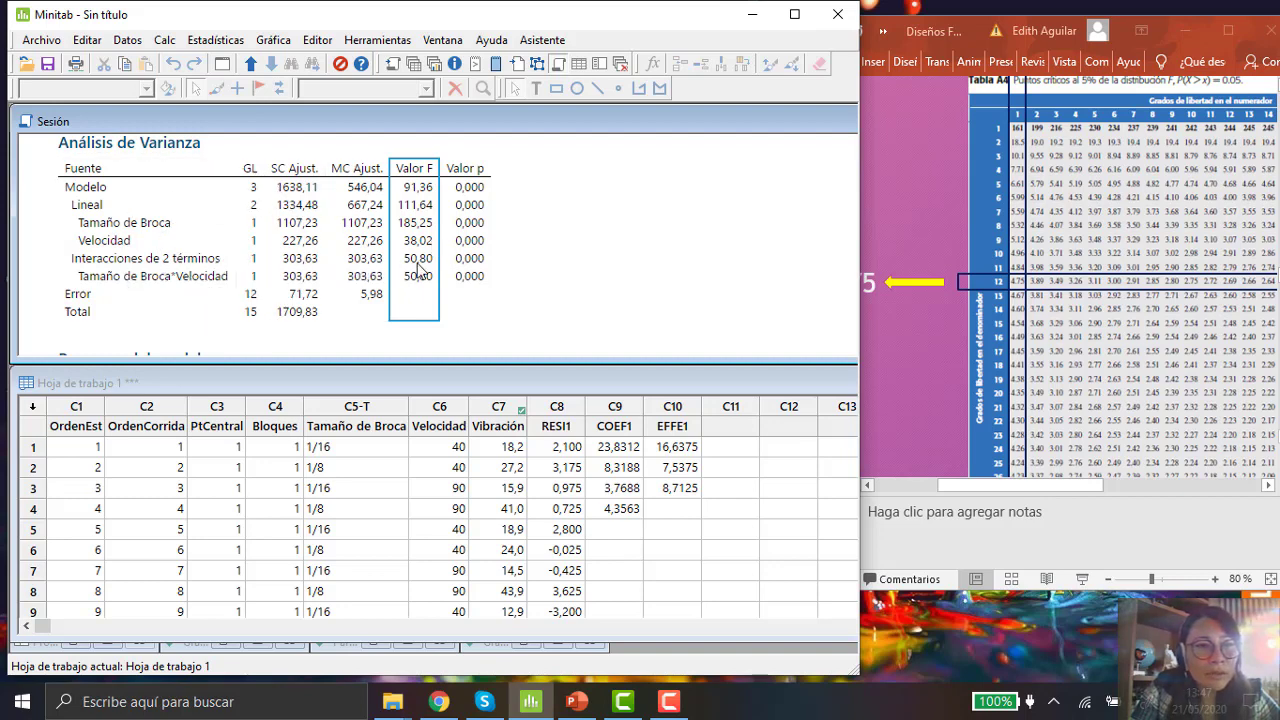
{"action": "key", "text": "ctrl"}
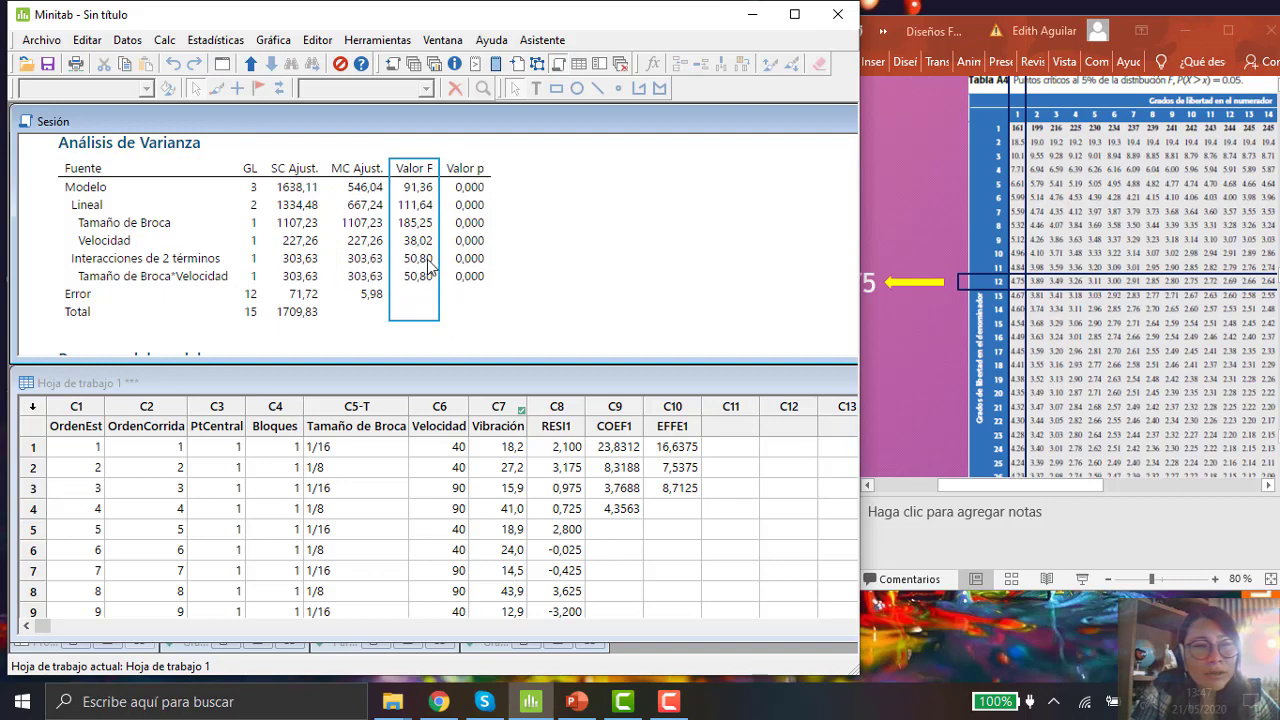
{"action": "key", "text": "ctrl"}
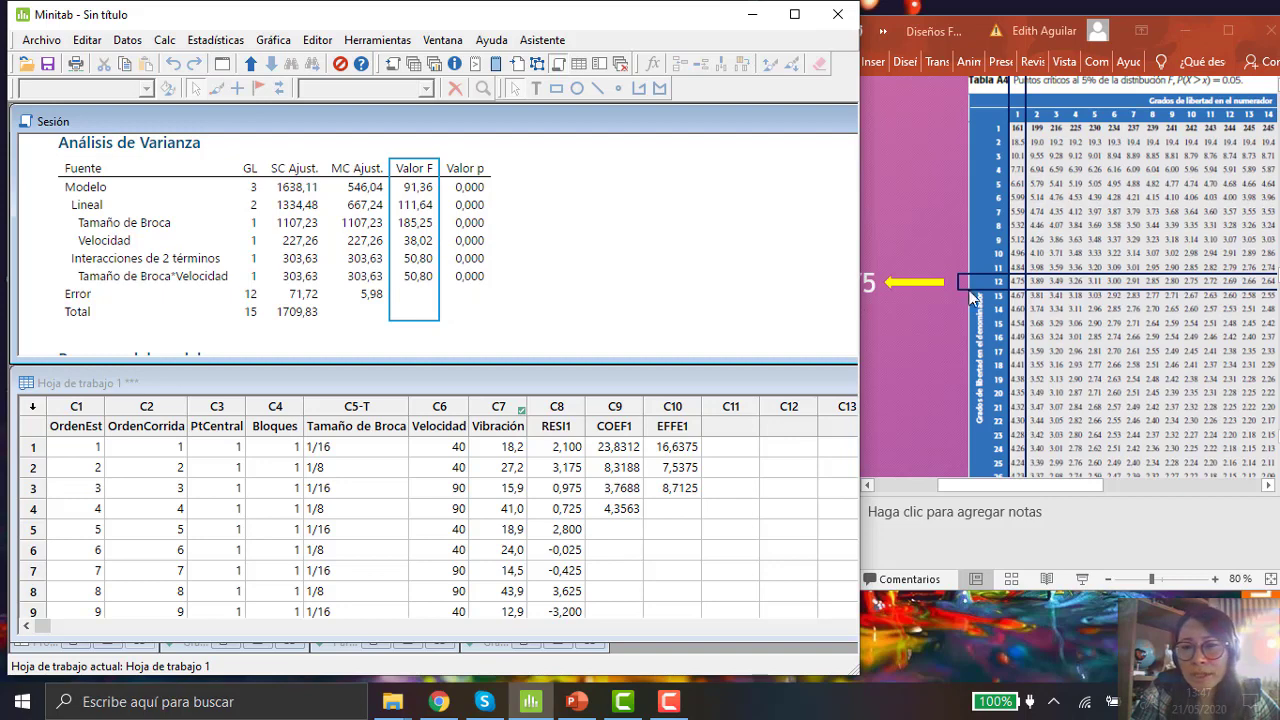
{"action": "key", "text": "ctrl"}
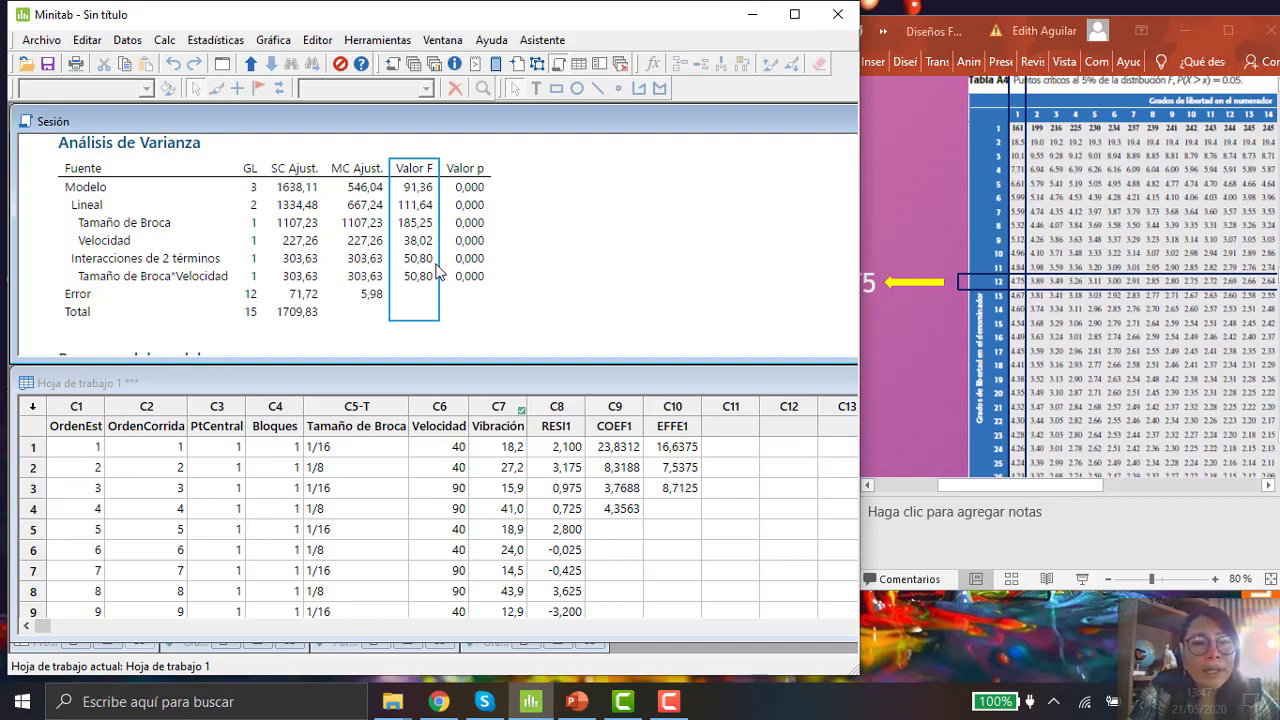
{"action": "key", "text": "ctrl"}
Step: Examine the p-value column alongside the F values for each term of the Analysis of Variance table
{"action": "left_click", "coordinate": [477, 259]}
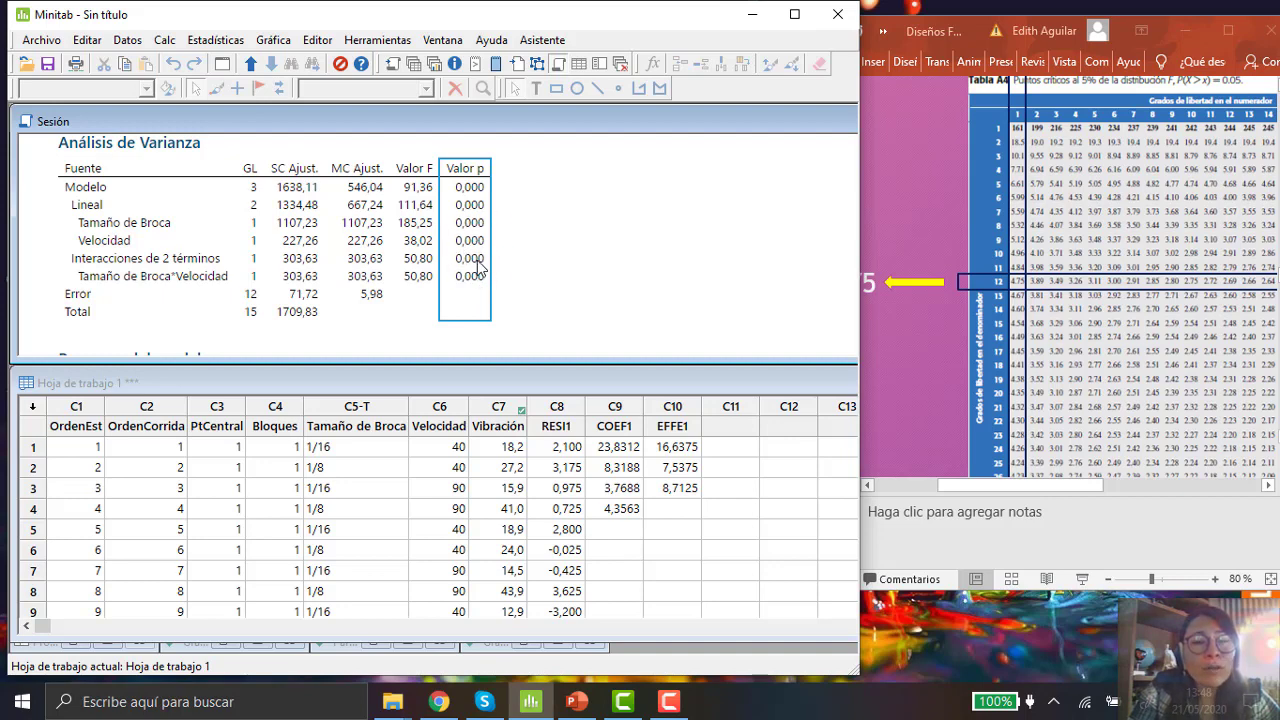
{"action": "left_click", "coordinate": [424, 257]}
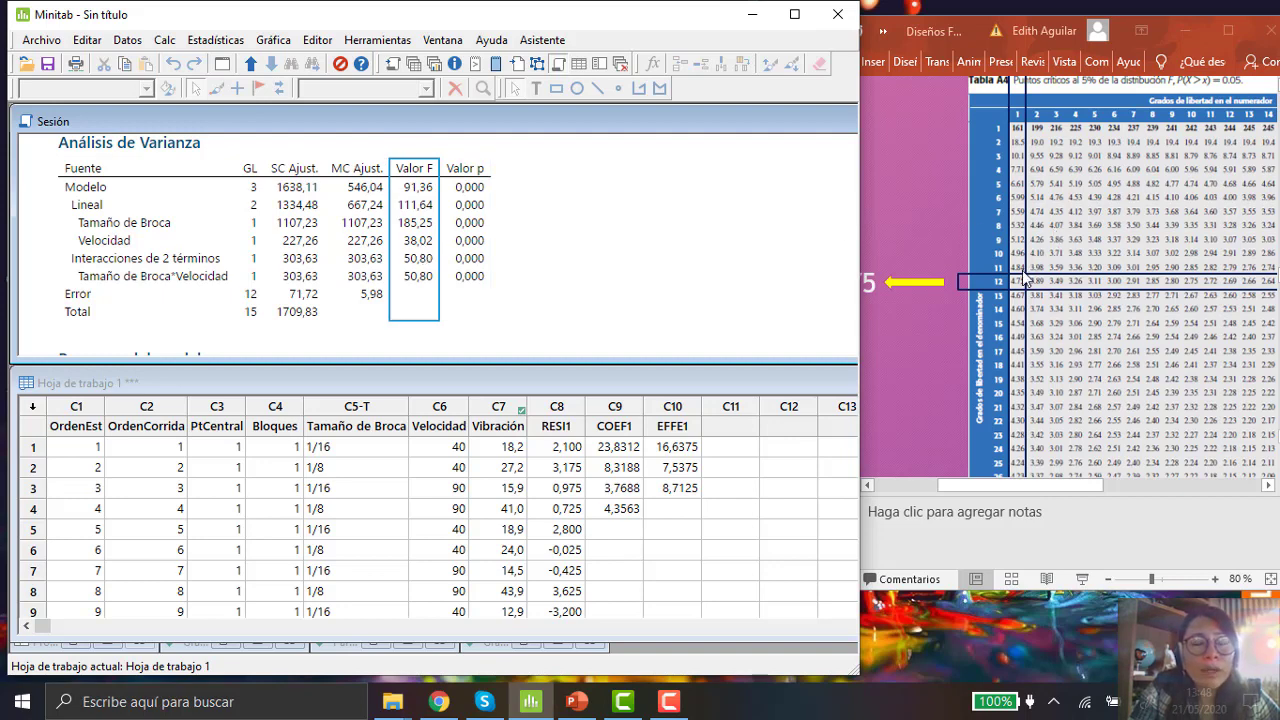
{"action": "left_click", "coordinate": [484, 250]}
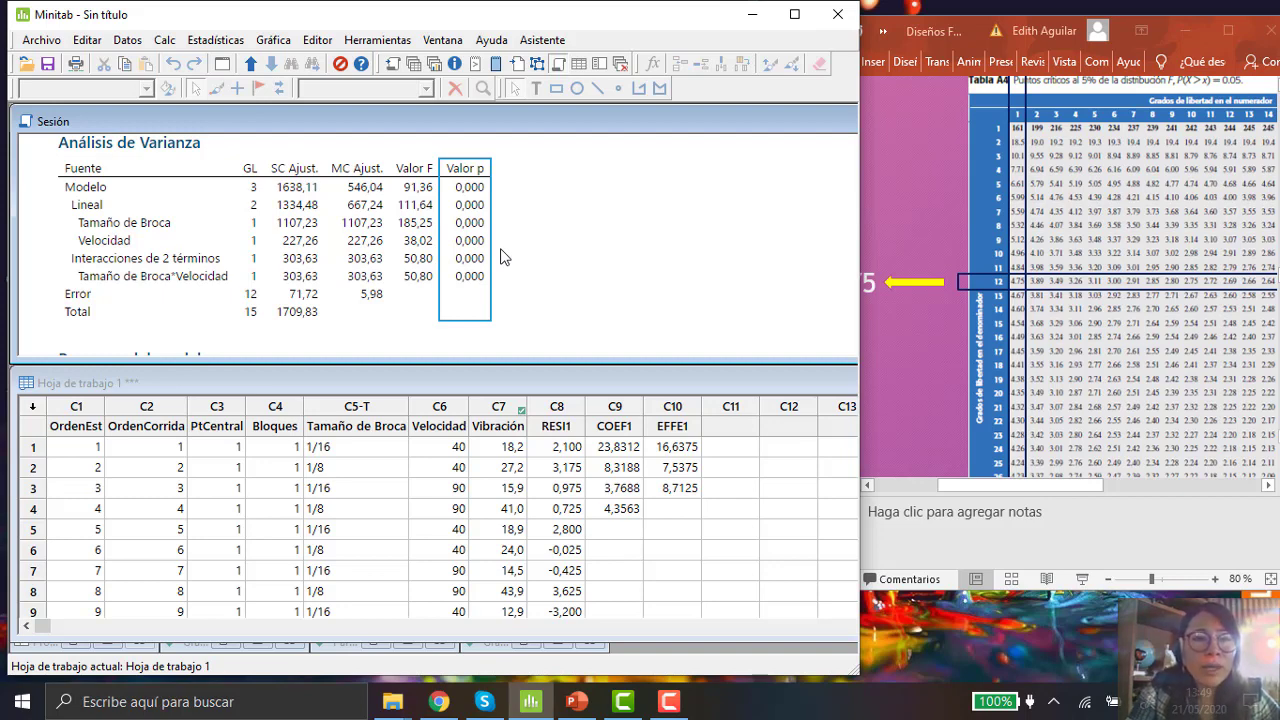
{"action": "left_click", "coordinate": [418, 228]}
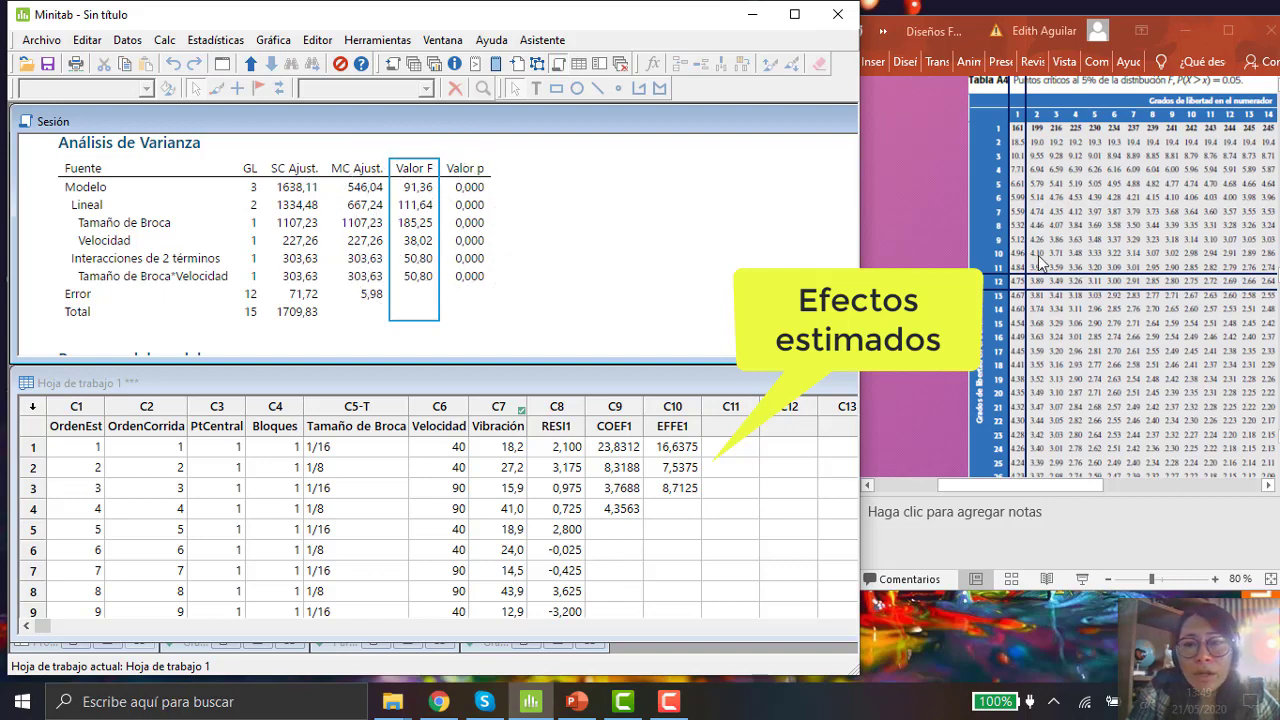
{"action": "left_click", "coordinate": [435, 228]}
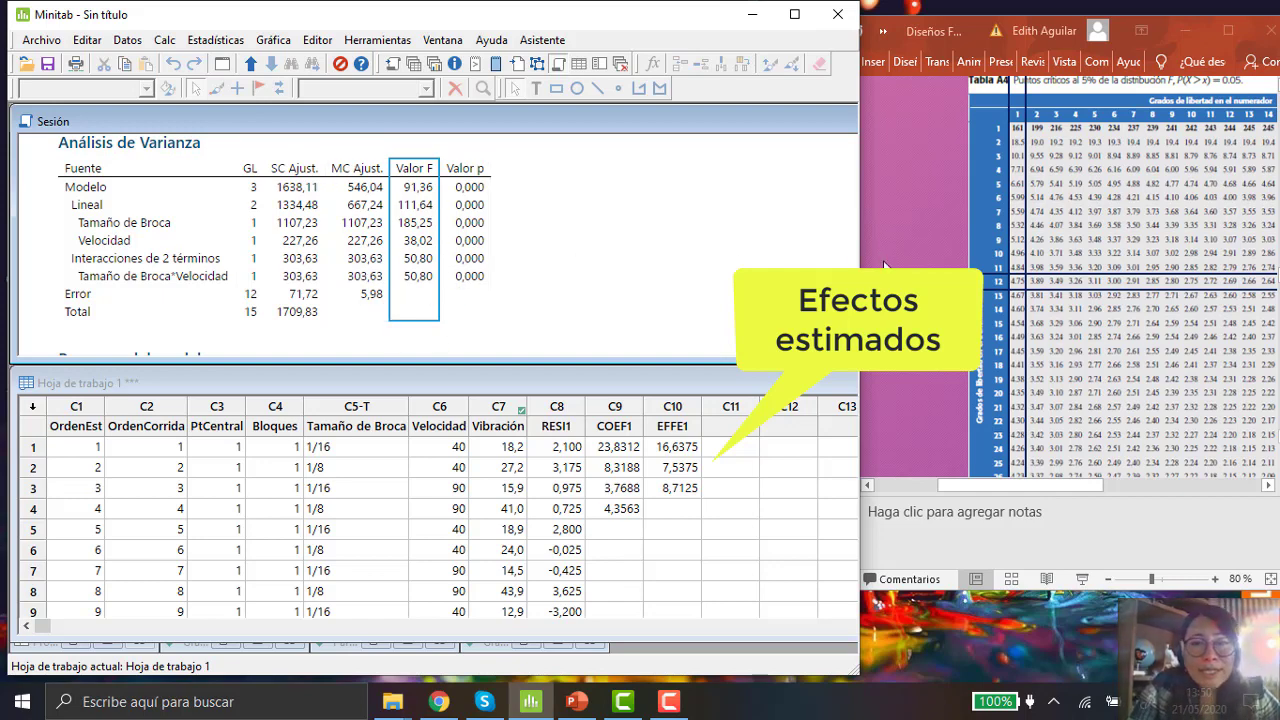
Step: Maximize the Minitab window and scroll the session output to the Model Summary and Coded Coefficients tables
{"action": "left_click", "coordinate": [795, 17]}
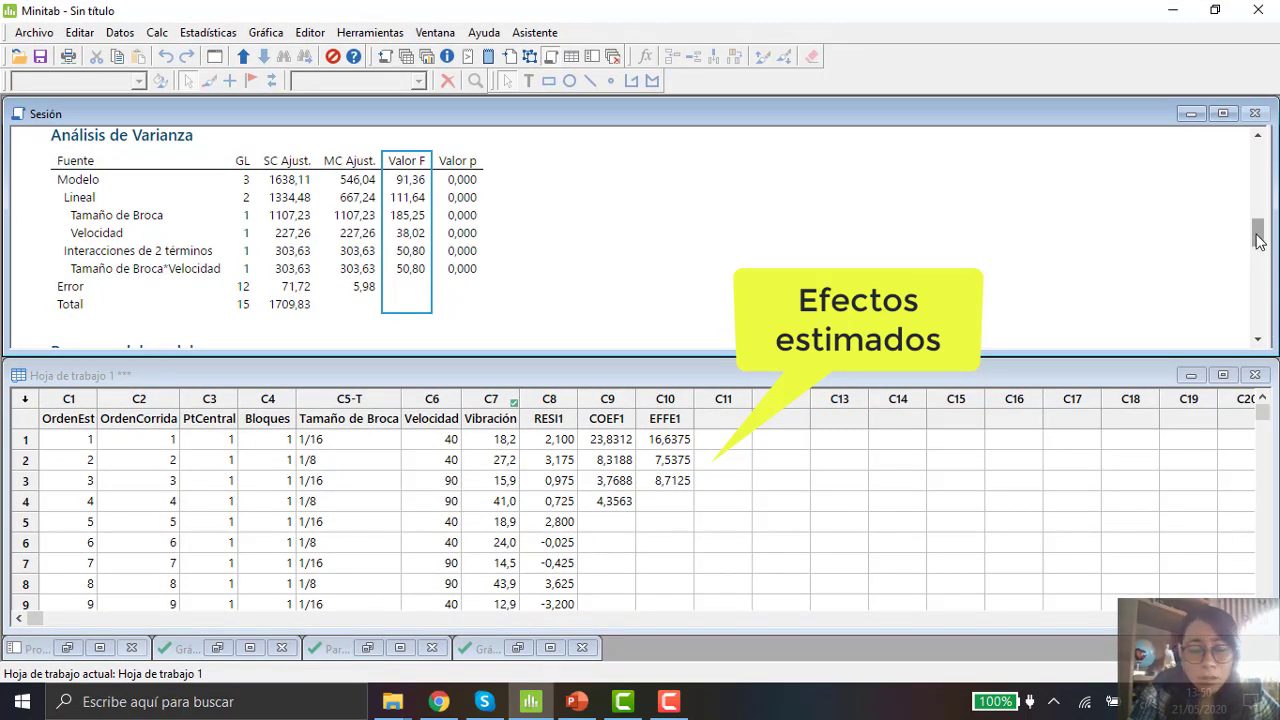
{"action": "left_click_drag", "start_coordinate": [1258, 240], "coordinate": [1263, 264]}
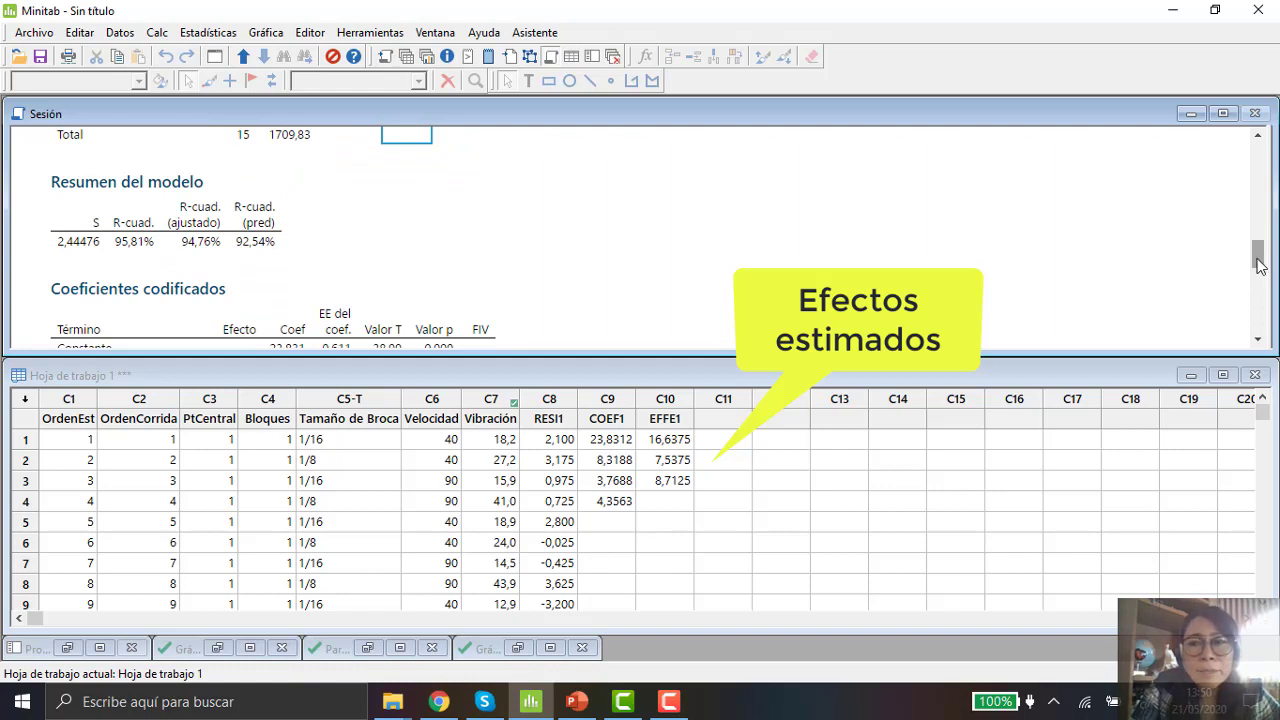
{"action": "left_click_drag", "start_coordinate": [1259, 265], "coordinate": [1260, 272]}
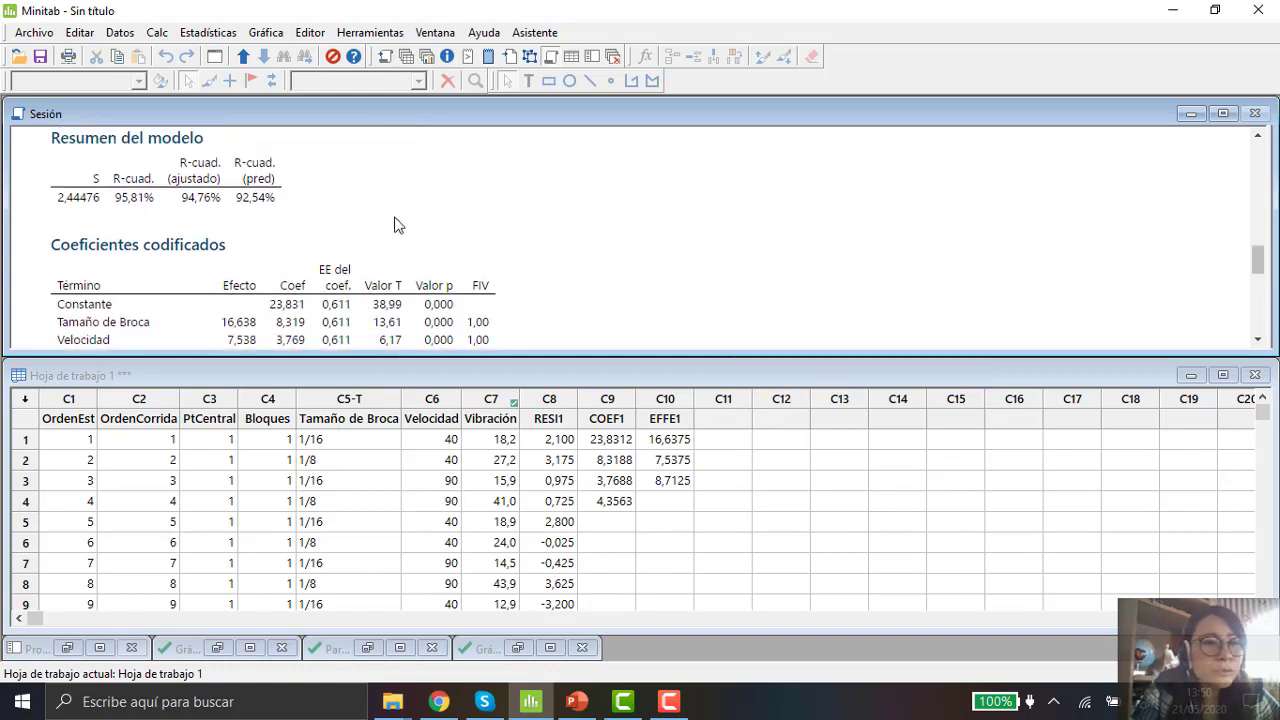
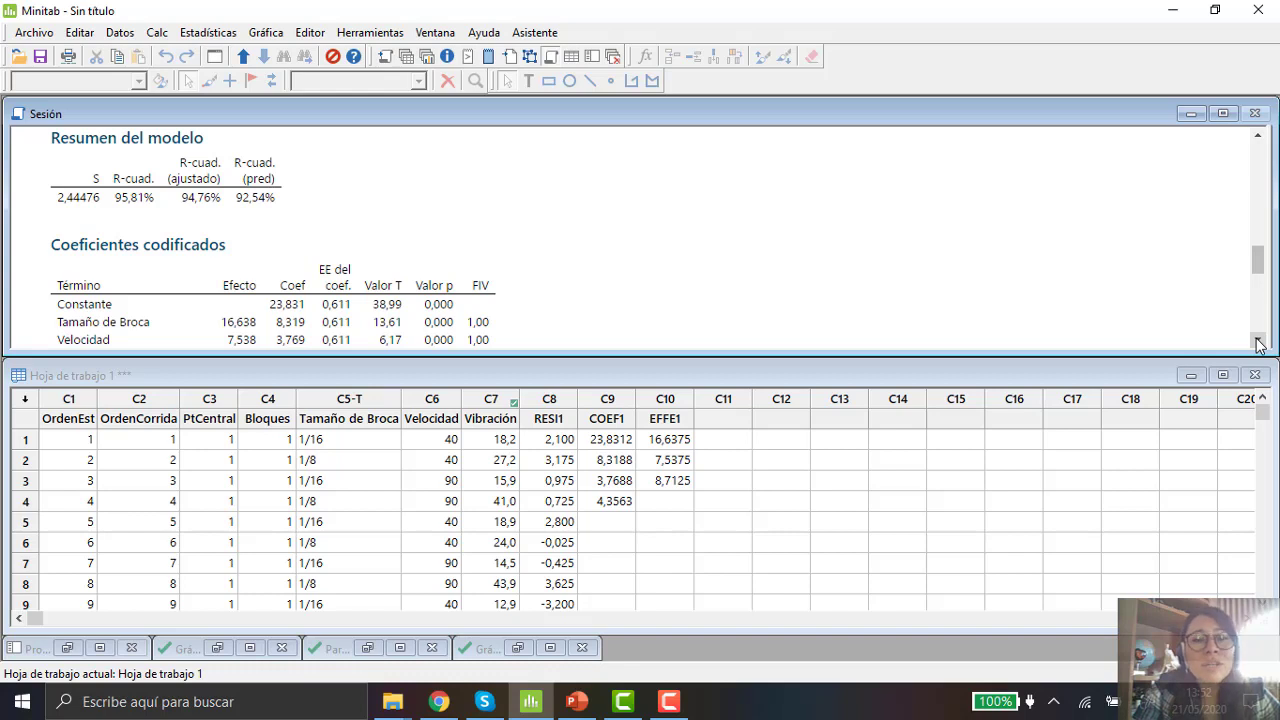
Step: Scroll the session output through the Coded Coefficients table to review each term's effect, coefficient, T value and p-value
{"action": "left_click", "coordinate": [1258, 344]}
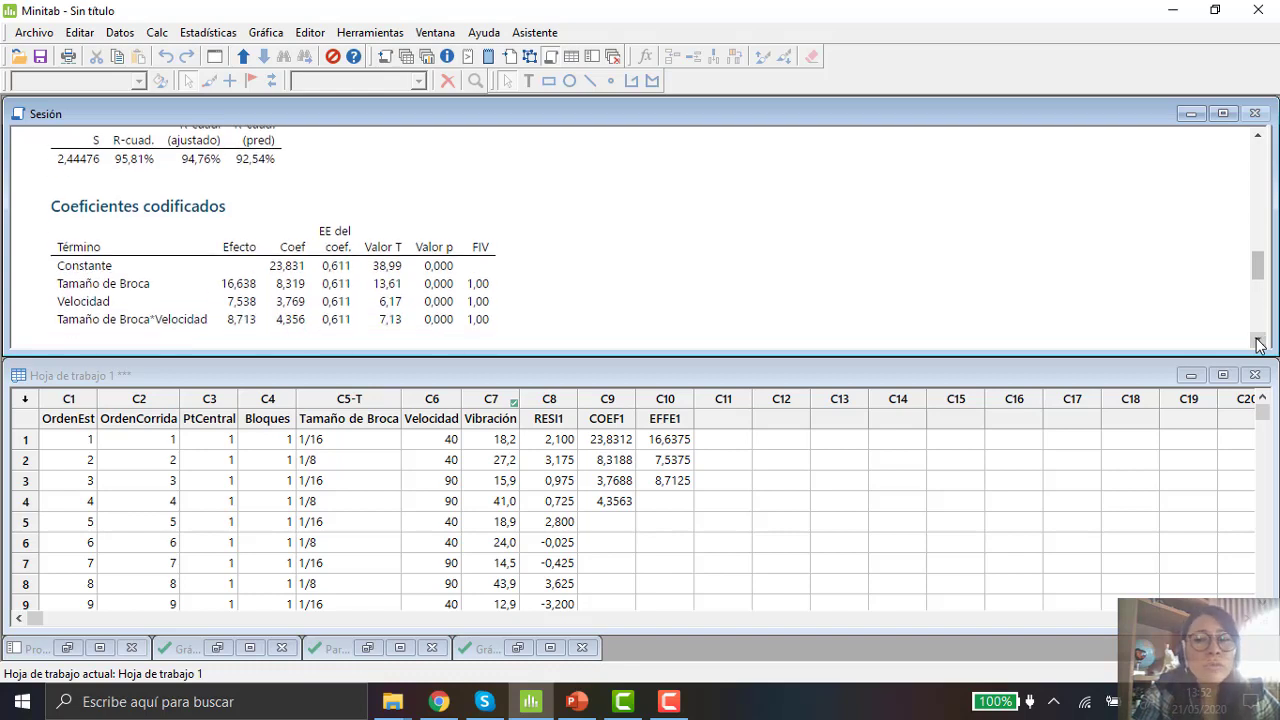
{"action": "left_click", "coordinate": [1258, 344]}
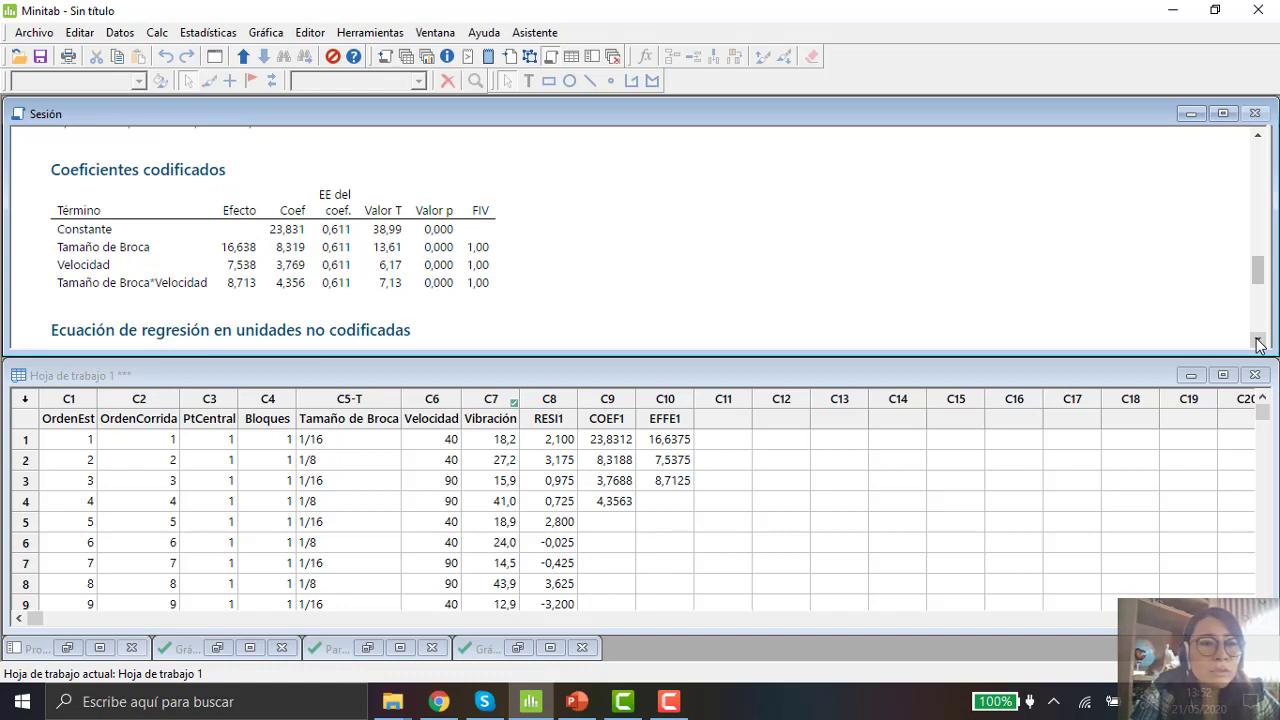
{"action": "left_click", "coordinate": [1258, 344]}
{"action": "left_click", "coordinate": [1258, 344]}
{"action": "left_click", "coordinate": [1258, 344]}
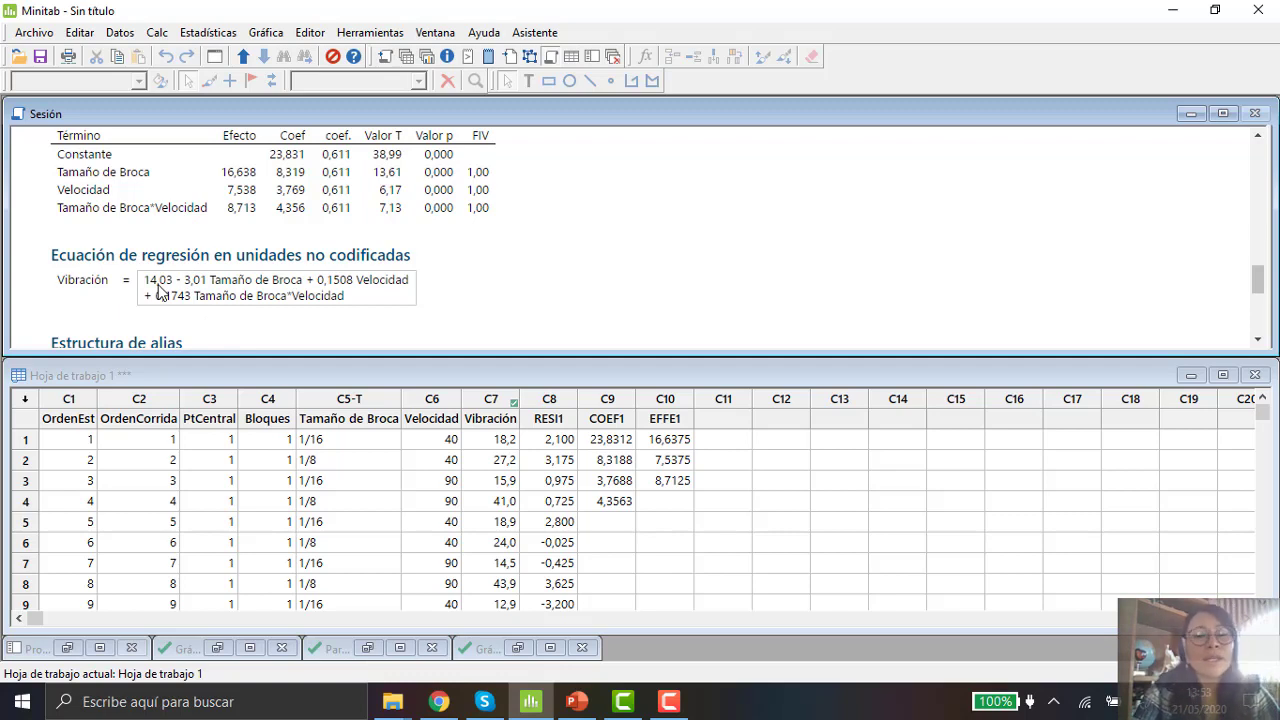
{"action": "left_click", "coordinate": [502, 398]}
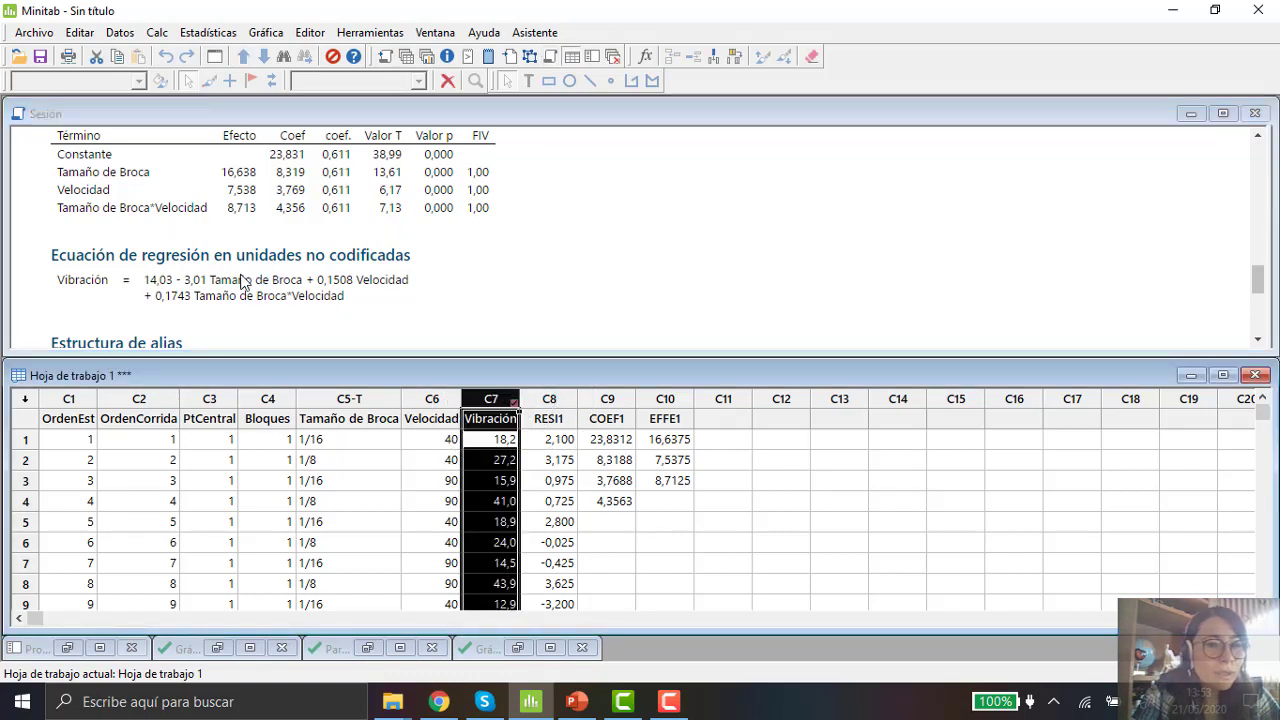
Step: Examine each term of the regression equation in uncoded units for Vibración, from the constant to the interaction term
{"action": "left_click", "coordinate": [457, 288]}
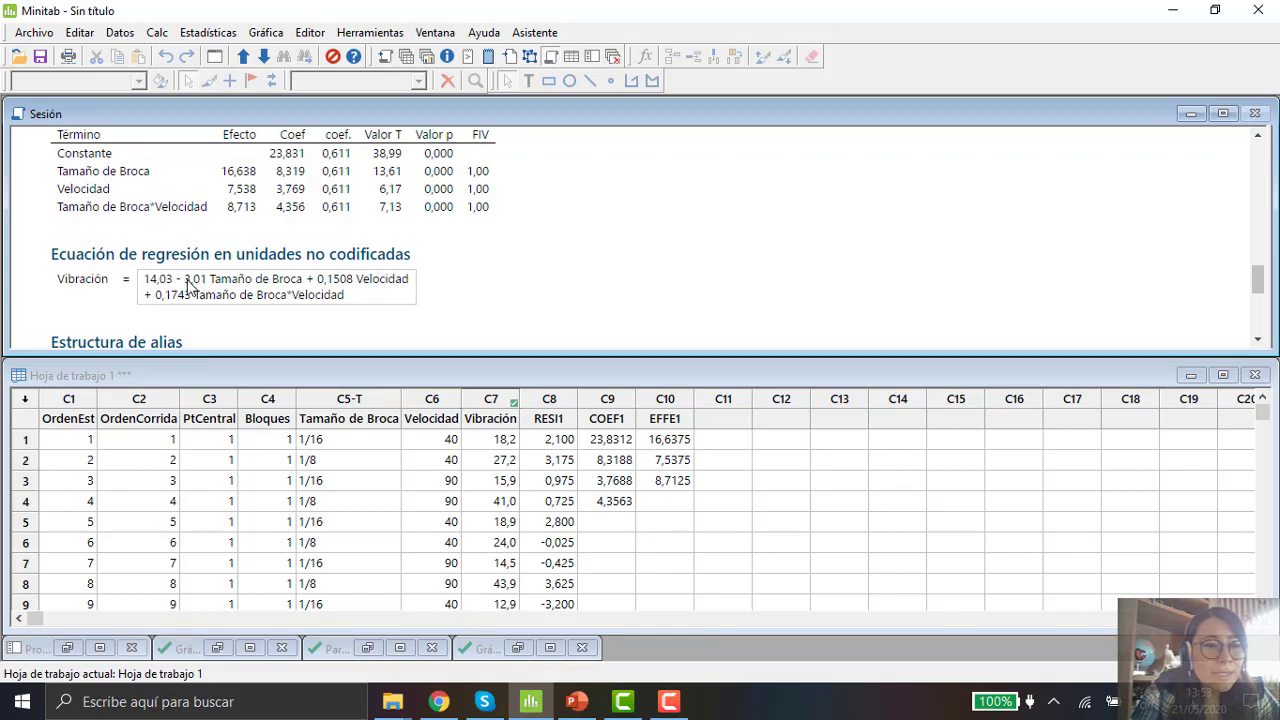
{"action": "left_click", "coordinate": [283, 288]}
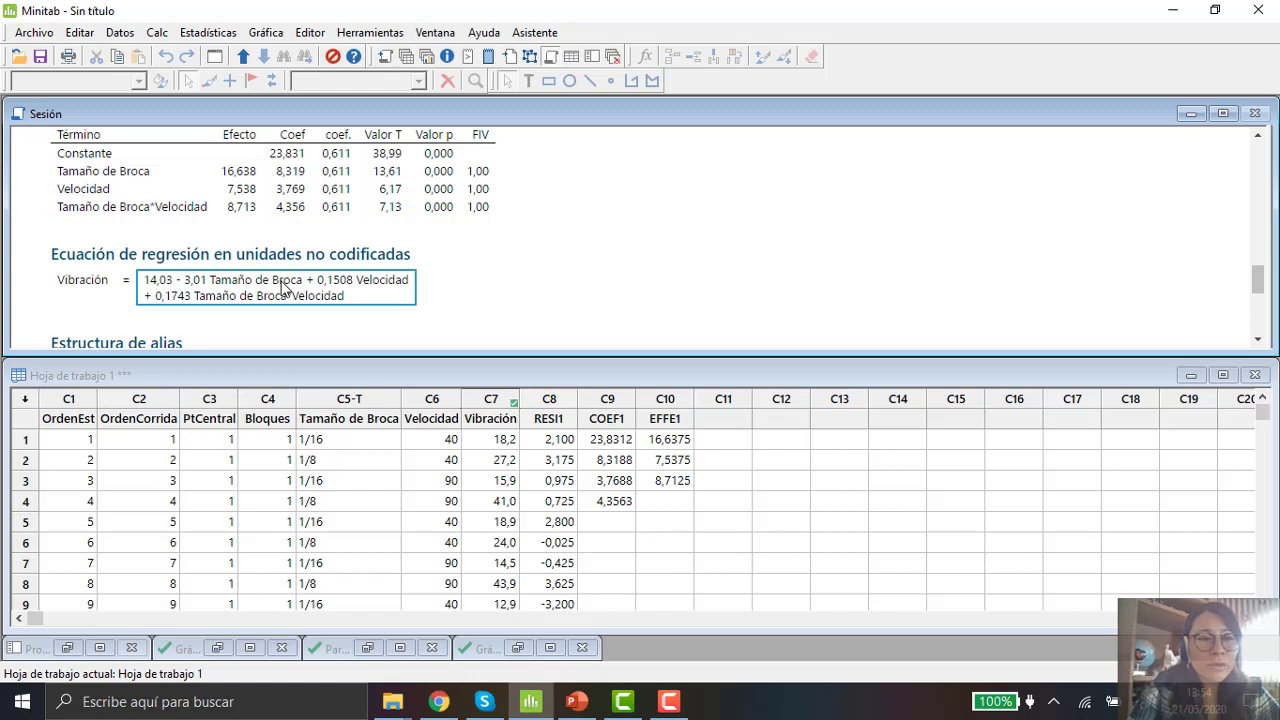
{"action": "left_click", "coordinate": [283, 289]}
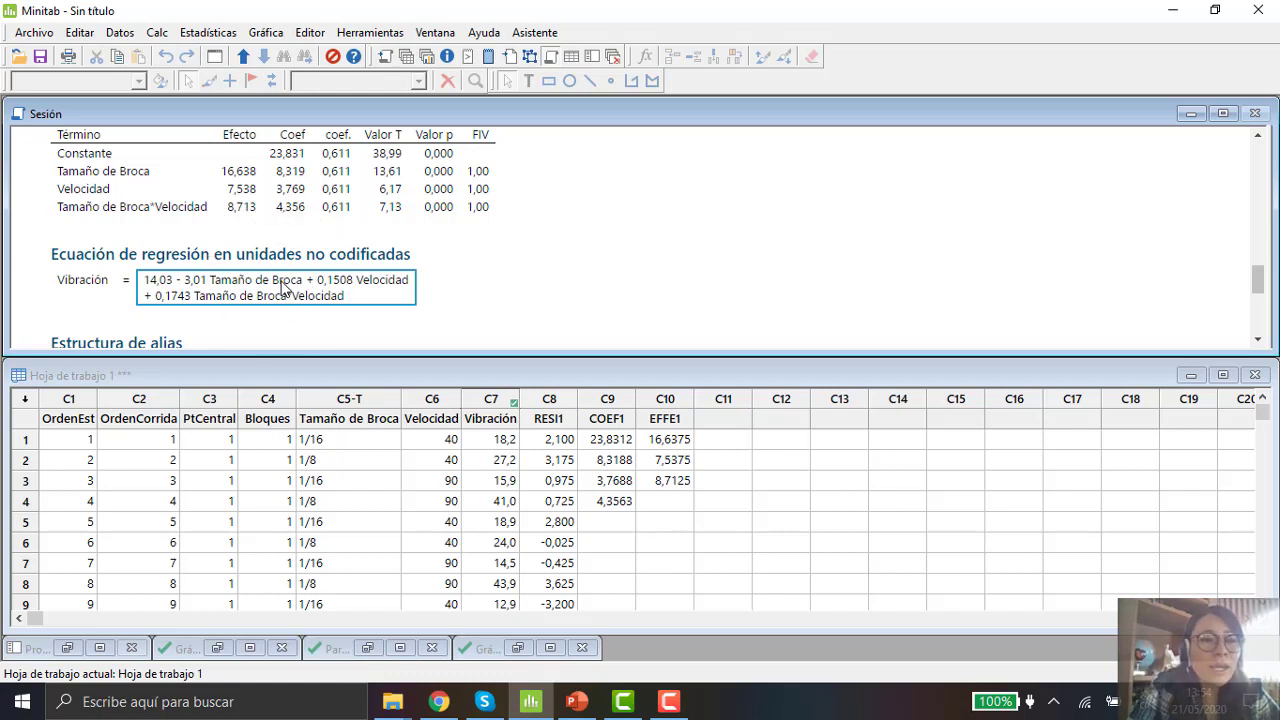
{"action": "left_click", "coordinate": [283, 289]}
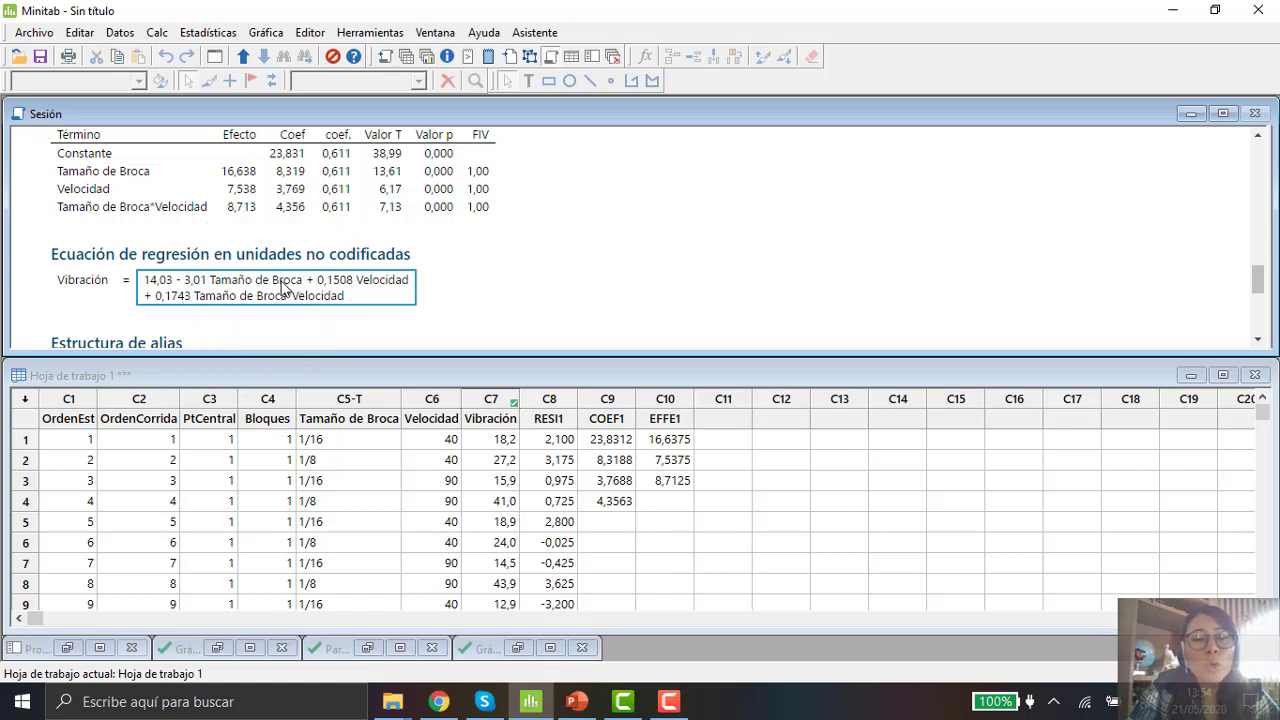
{"action": "left_click", "coordinate": [283, 289]}
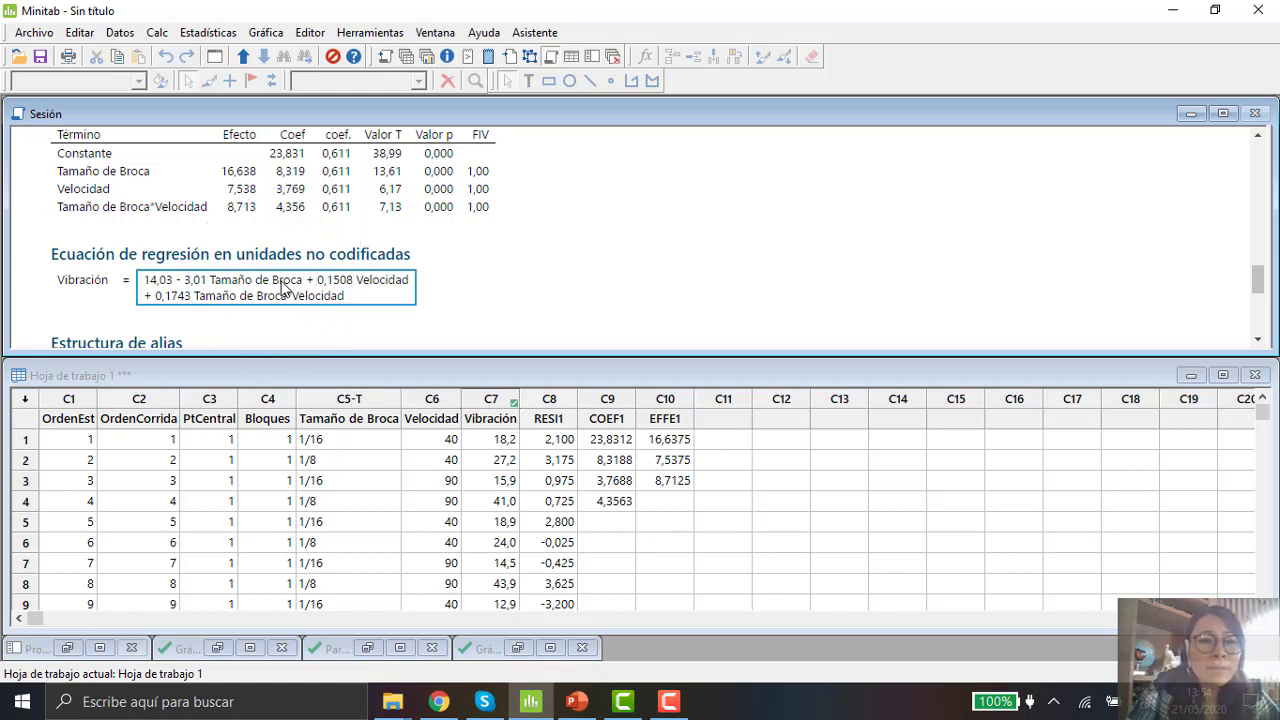
{"action": "left_click", "coordinate": [283, 289]}
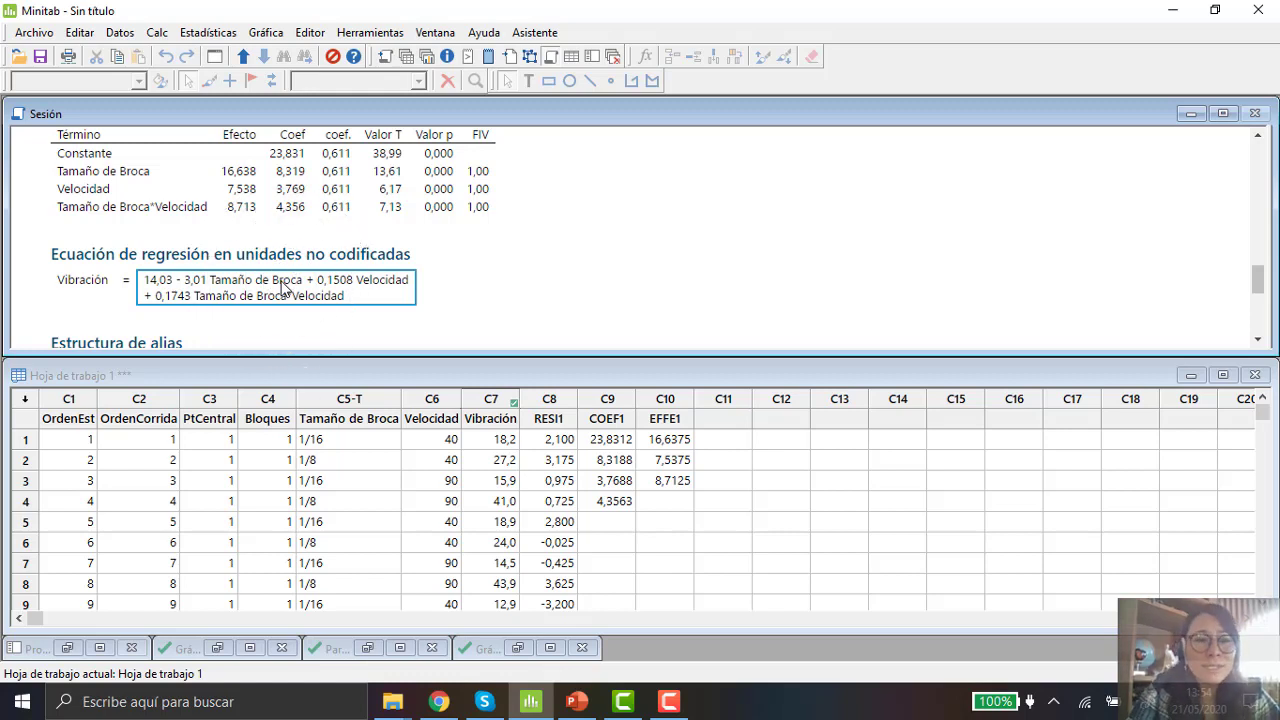
{"action": "left_click", "coordinate": [283, 289]}
{"action": "left_click", "coordinate": [283, 289]}
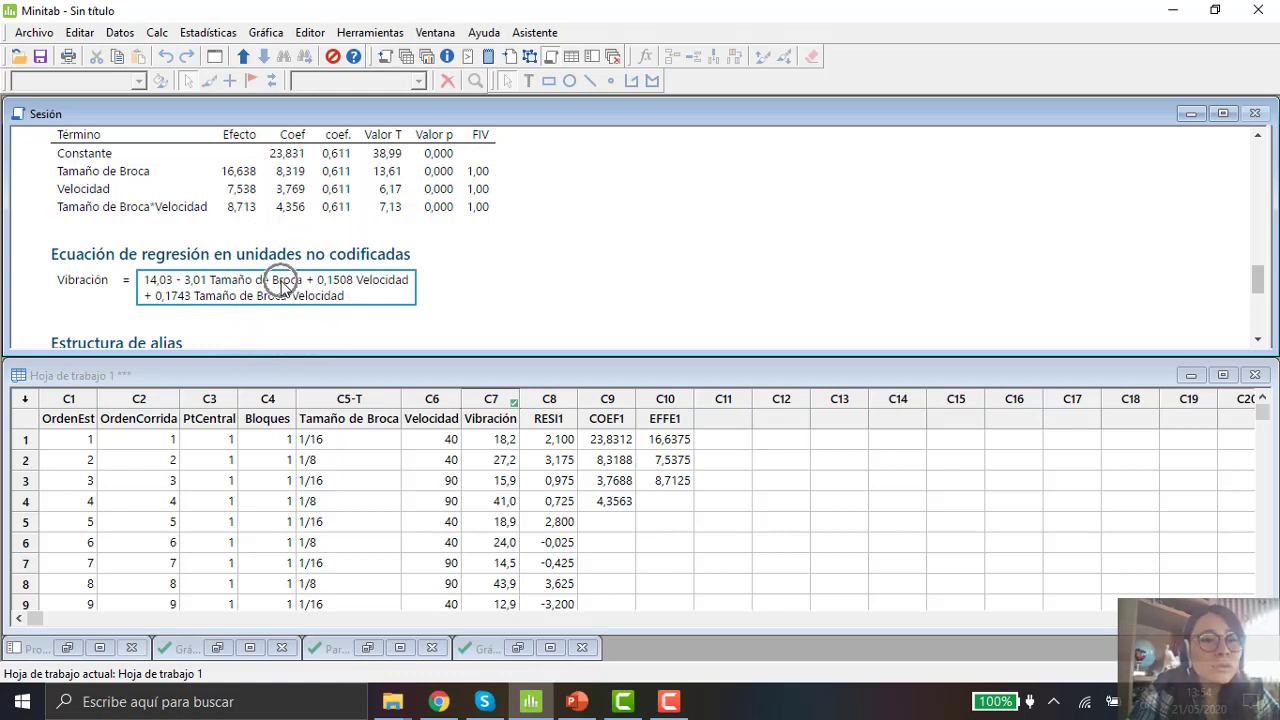
{"action": "left_click", "coordinate": [283, 289]}
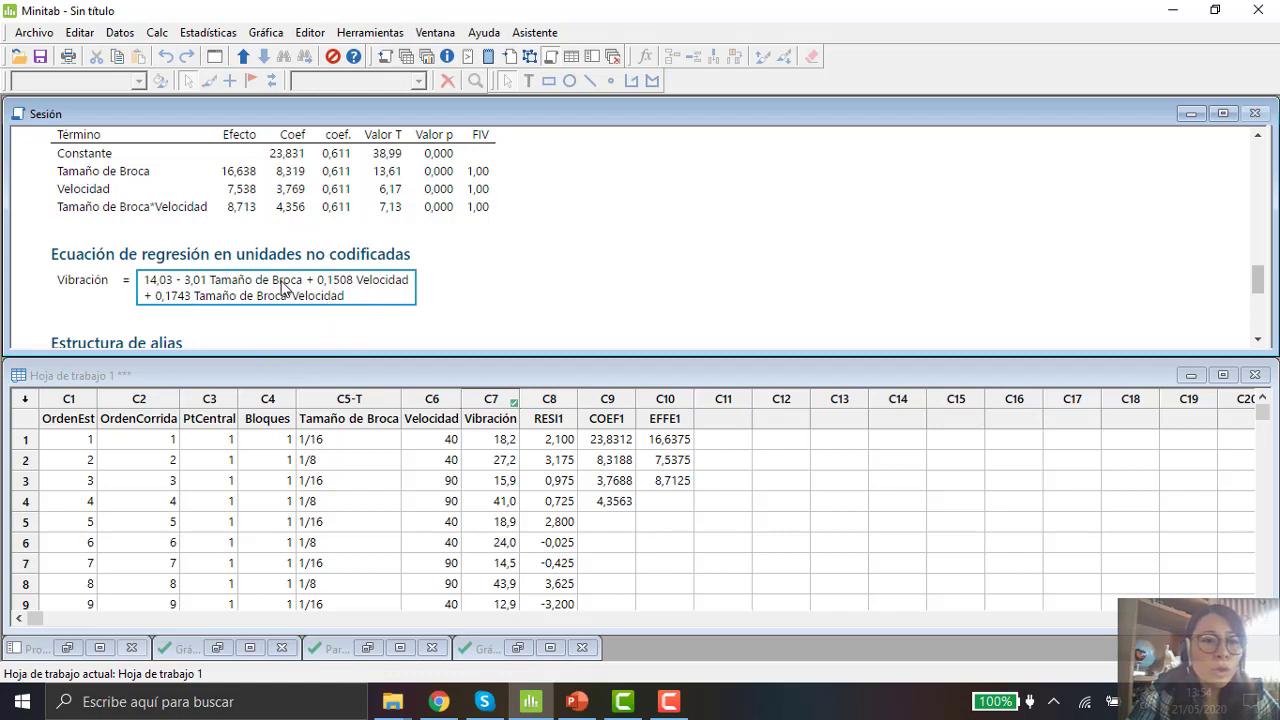
{"action": "left_click", "coordinate": [283, 289]}
{"action": "left_click", "coordinate": [283, 289]}
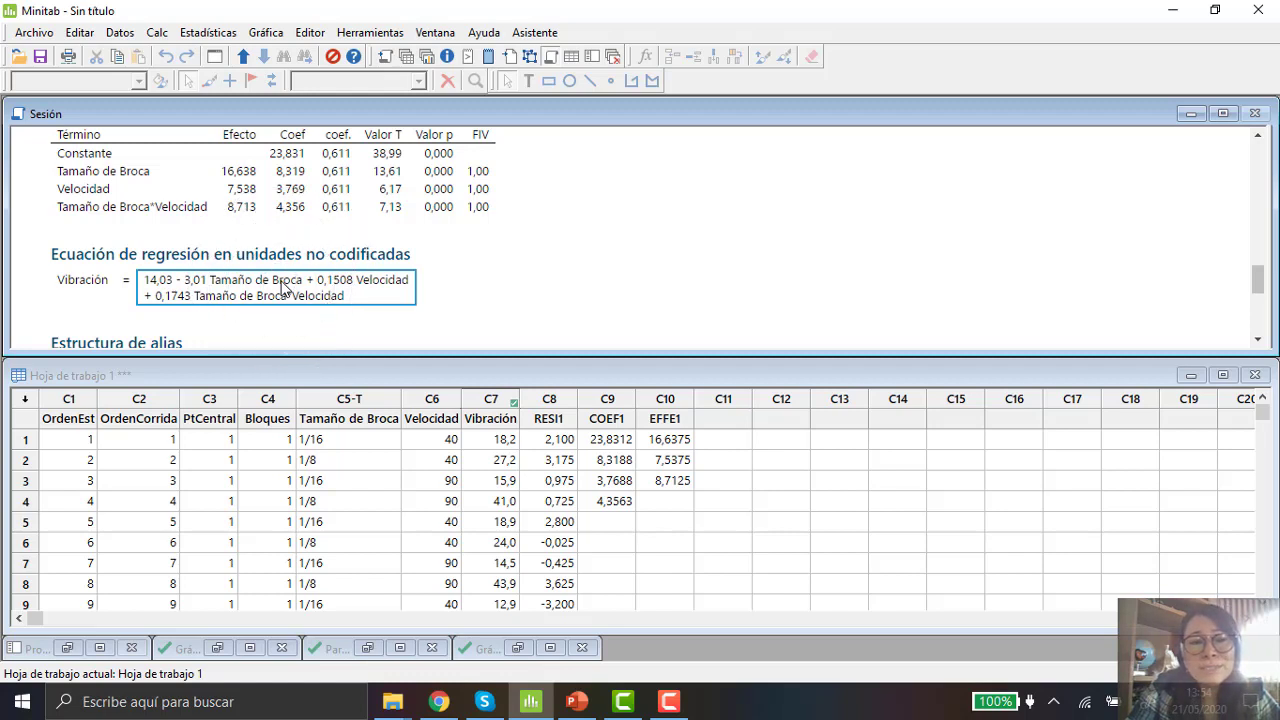
{"action": "left_click", "coordinate": [283, 289]}
{"action": "left_click", "coordinate": [283, 289]}
{"action": "left_click", "coordinate": [283, 289]}
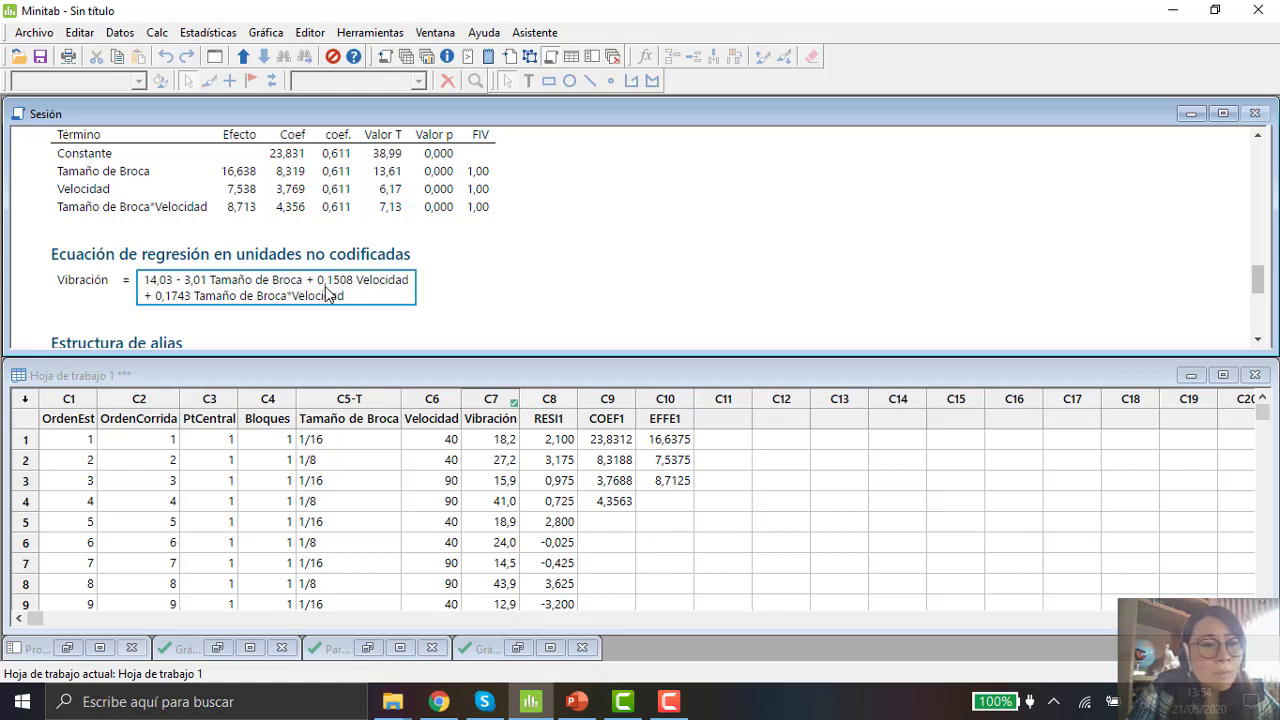
{"action": "left_click", "coordinate": [395, 285]}
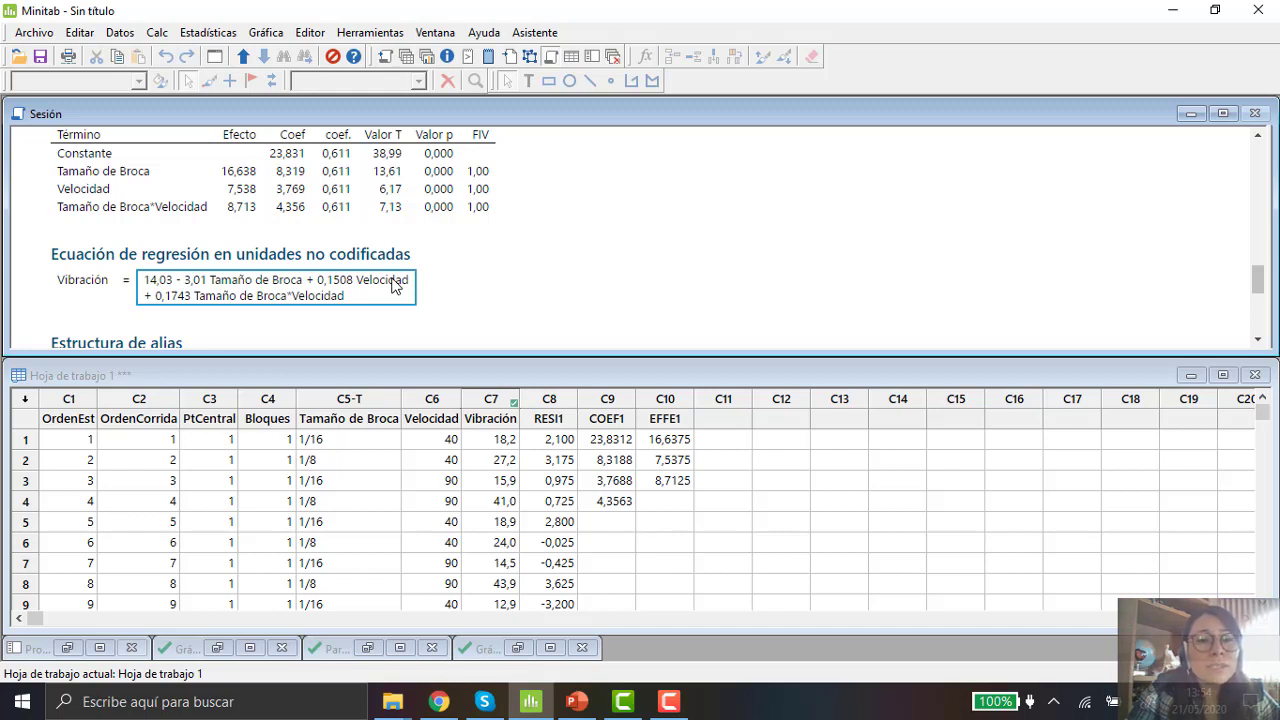
{"action": "left_click", "coordinate": [395, 285]}
{"action": "left_click", "coordinate": [395, 285]}
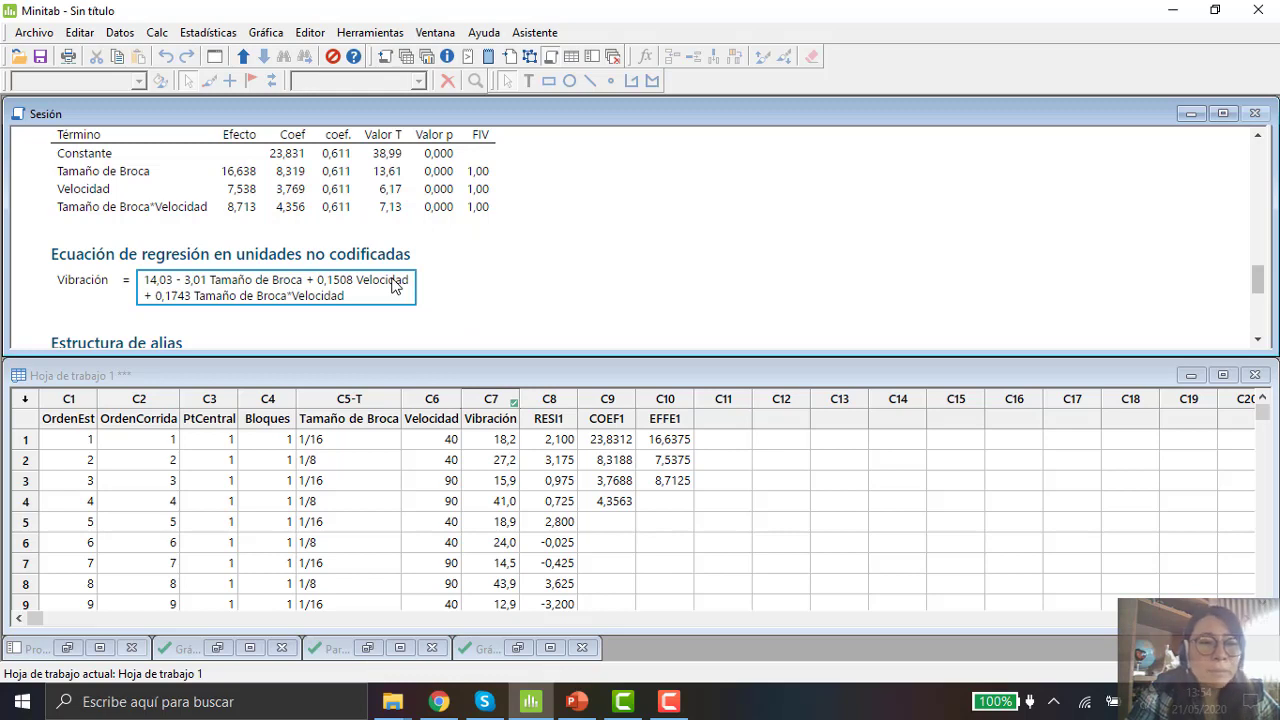
{"action": "left_click", "coordinate": [395, 285]}
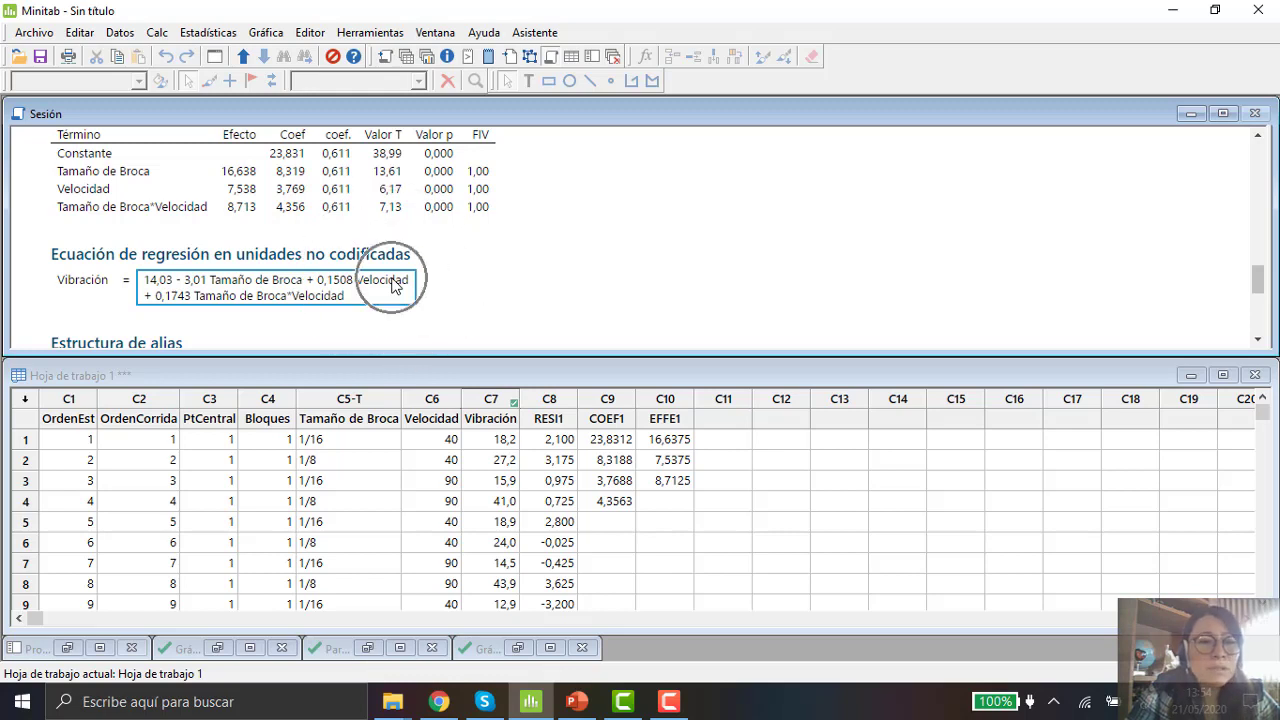
{"action": "left_click", "coordinate": [228, 298]}
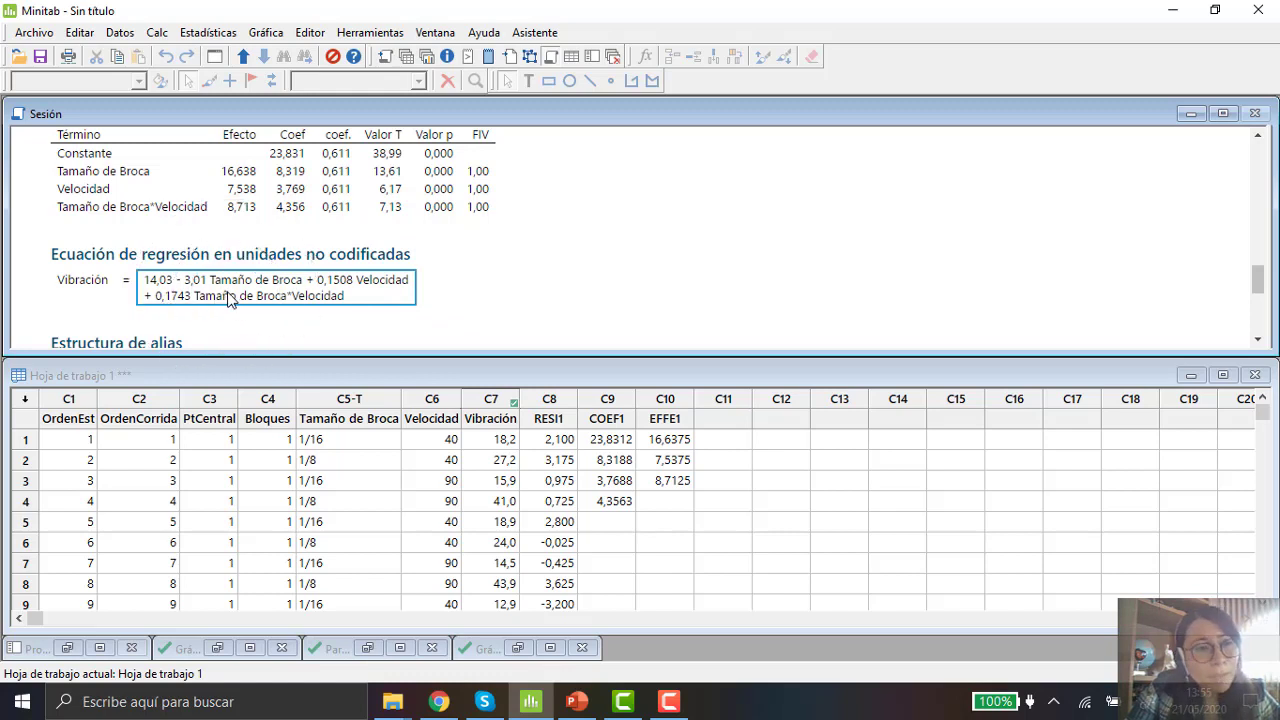
{"action": "left_click", "coordinate": [330, 298]}
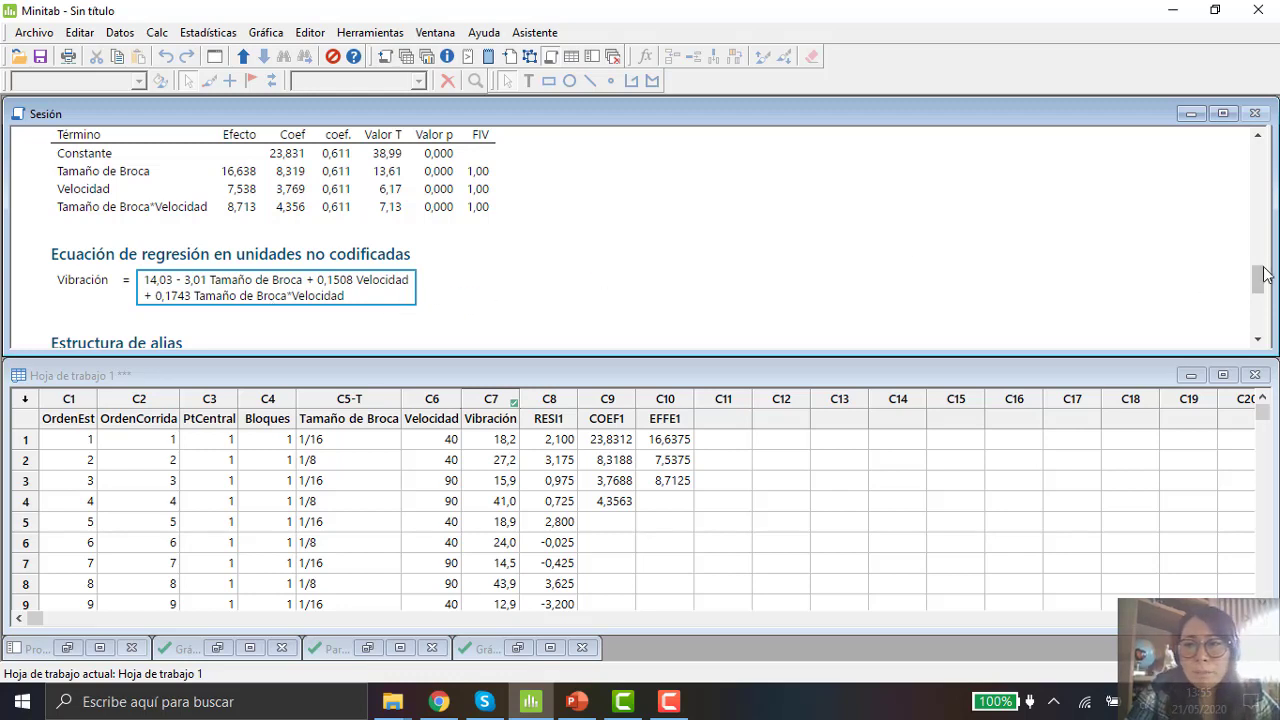
Step: Bring up the normal plot of standardized effects, the Pareto chart of effects and the residual plots for Vibración
{"action": "left_click_drag", "start_coordinate": [1259, 279], "coordinate": [1265, 150]}
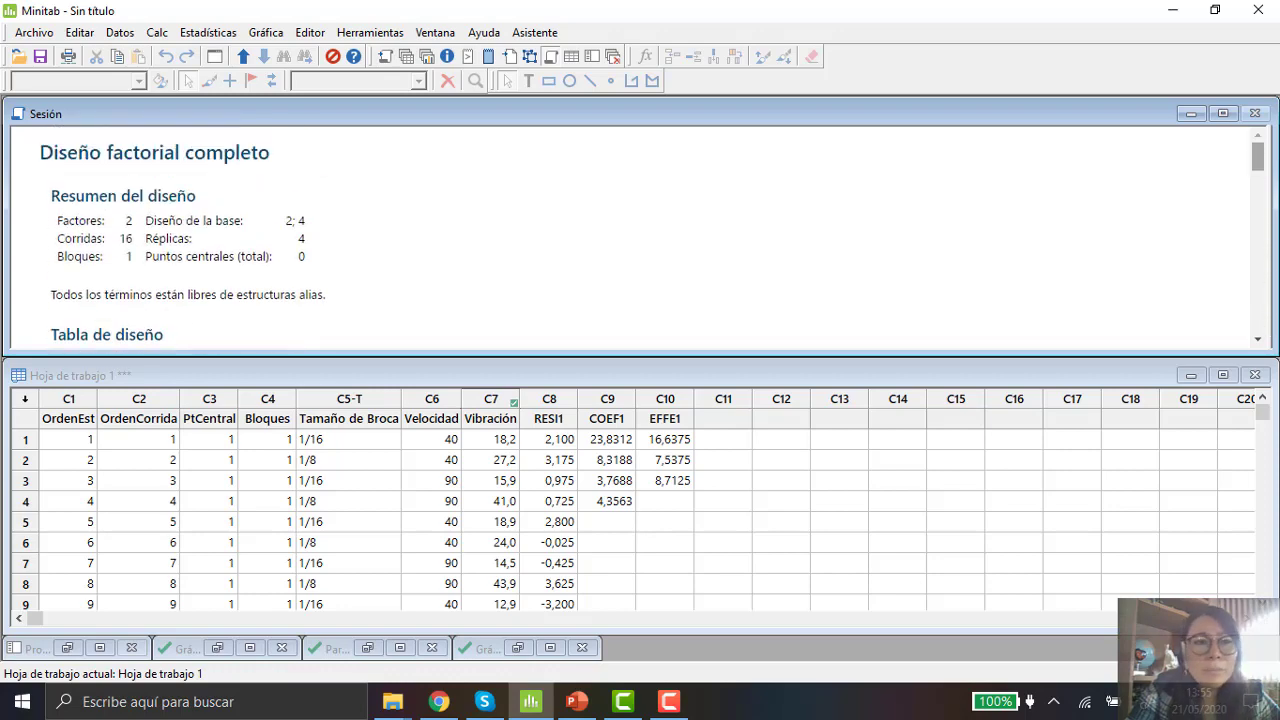
{"action": "left_click", "coordinate": [518, 648]}
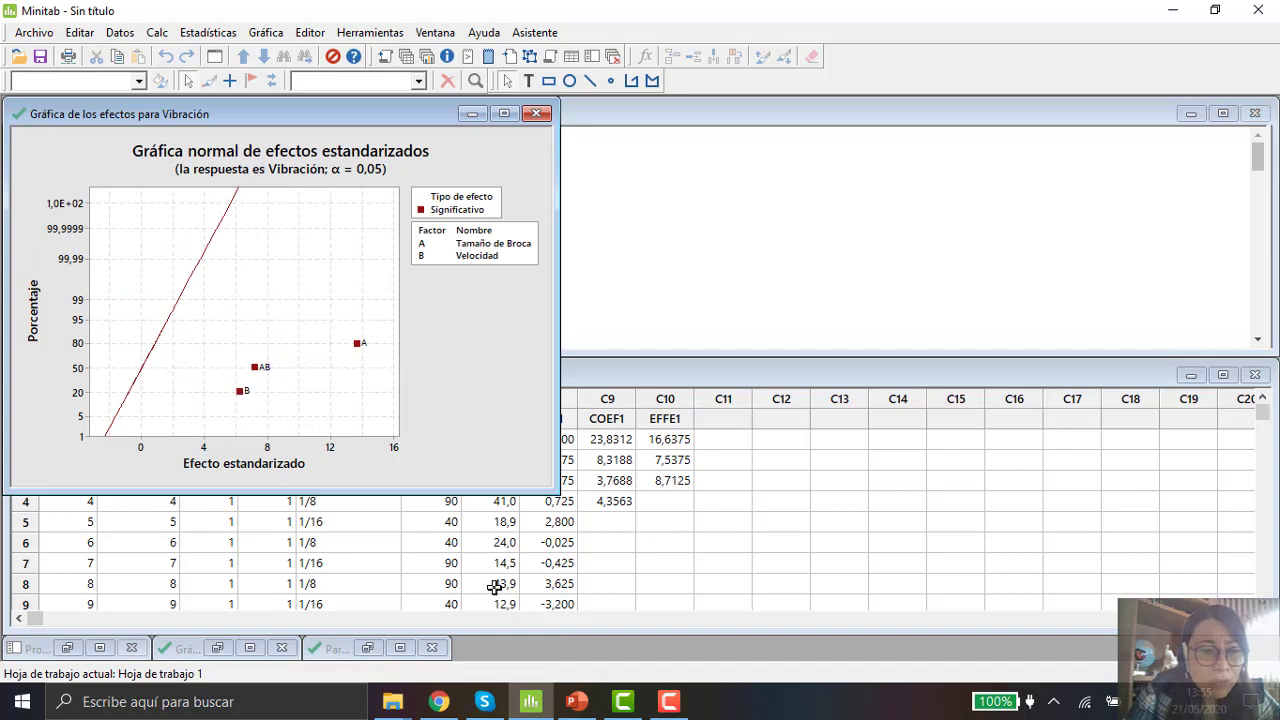
{"action": "left_click", "coordinate": [366, 647]}
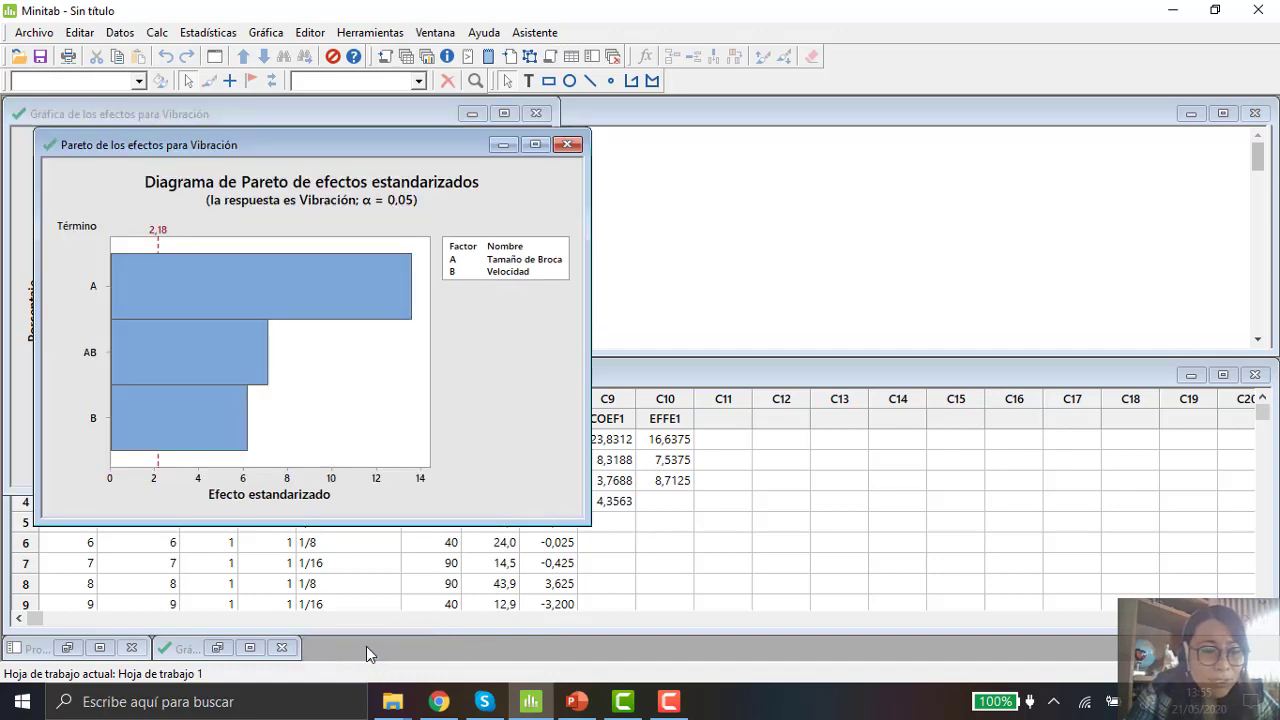
{"action": "left_click", "coordinate": [217, 648]}
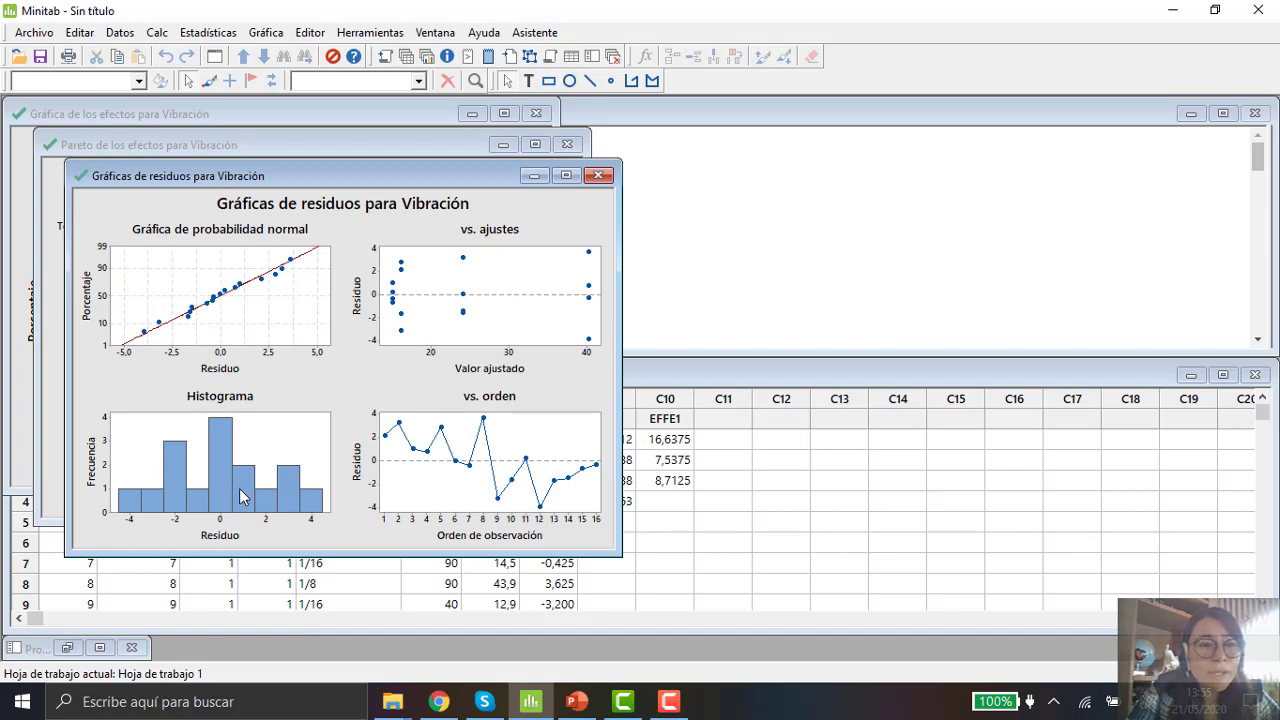
Step: Inspect the points of the normal probability plot and residuals versus fits in the residual plots, then minimize that graph window
{"action": "mouse_move", "coordinate": [243, 493]}
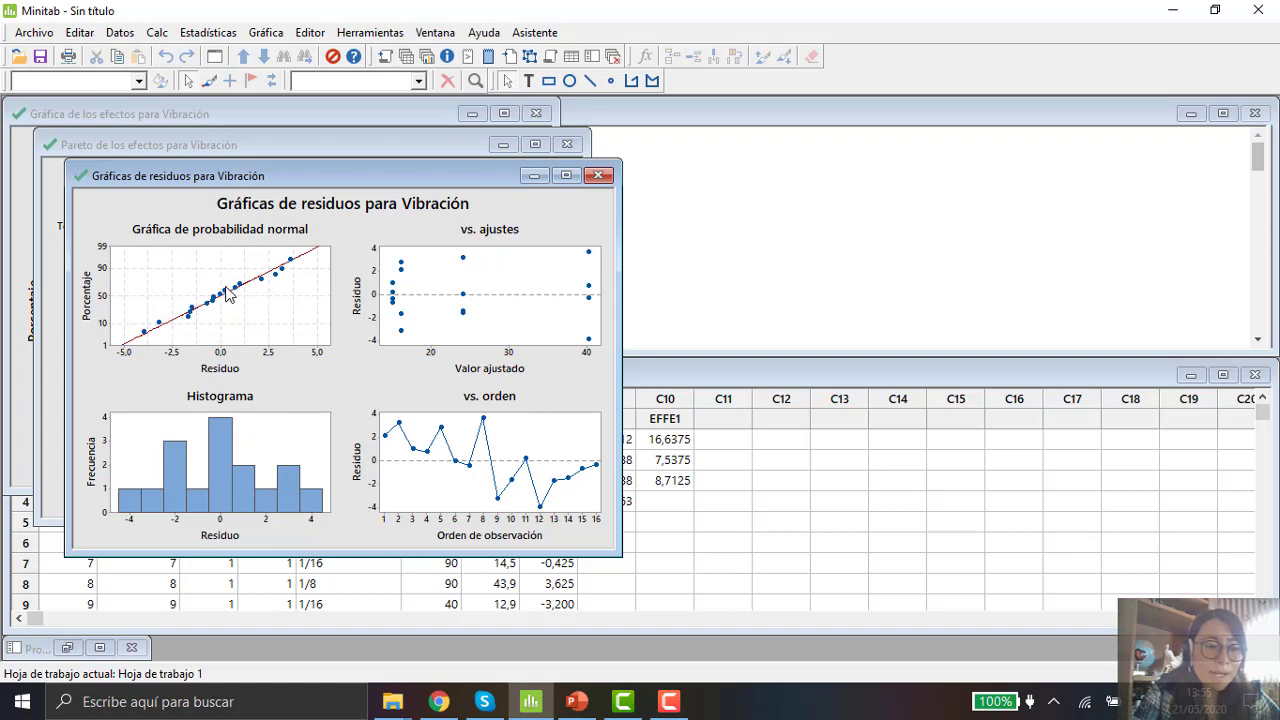
{"action": "mouse_move", "coordinate": [228, 292]}
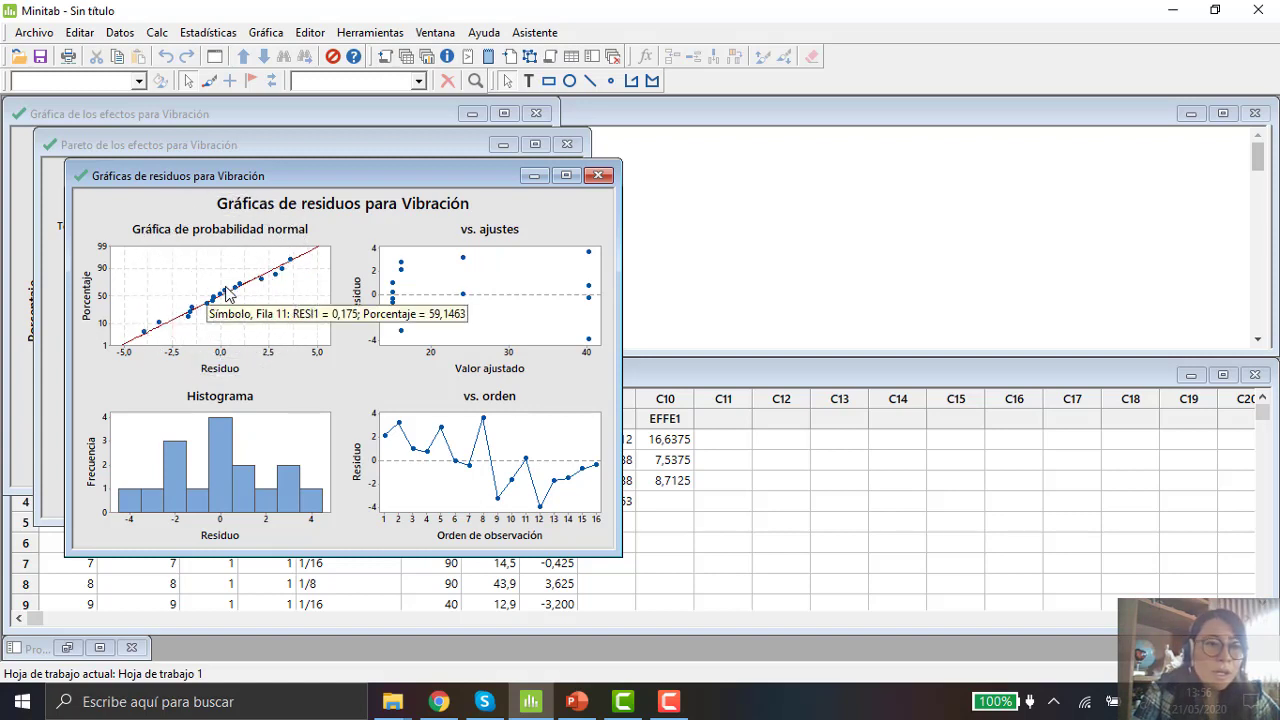
{"action": "left_click", "coordinate": [216, 280]}
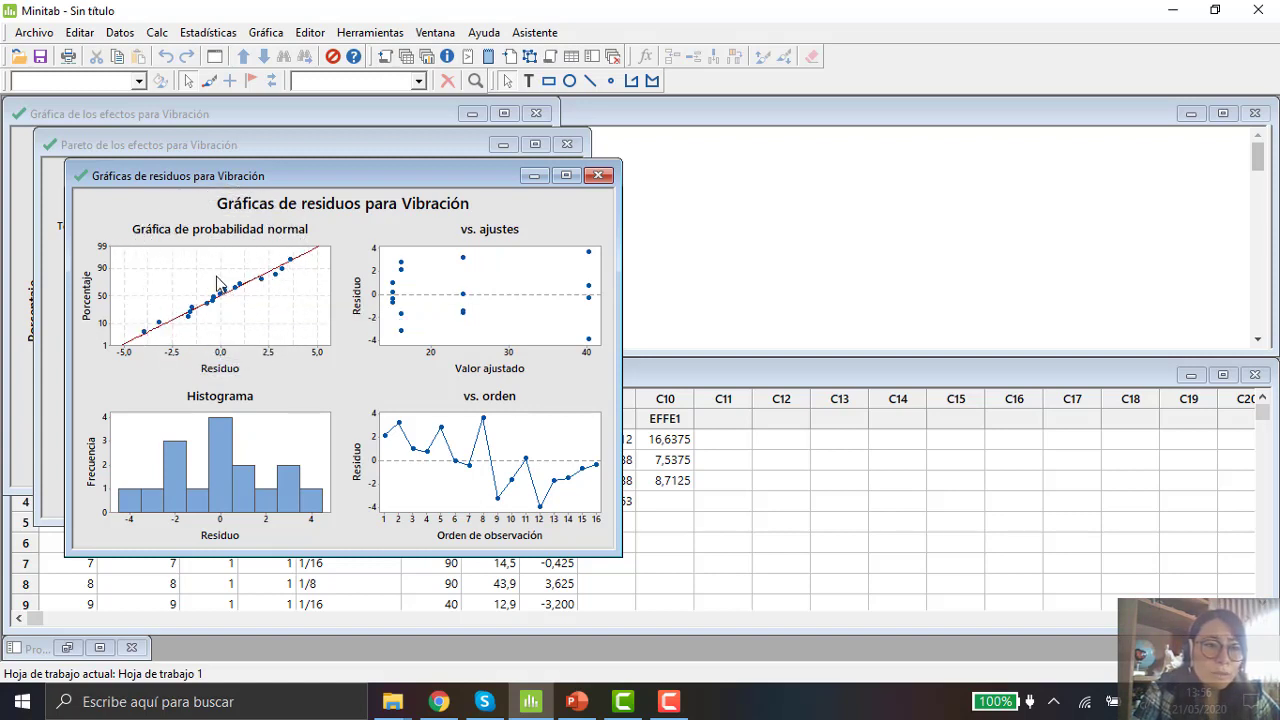
{"action": "key", "text": "ctrl"}
{"action": "key", "text": "ctrl"}
{"action": "mouse_move", "coordinate": [290, 270]}
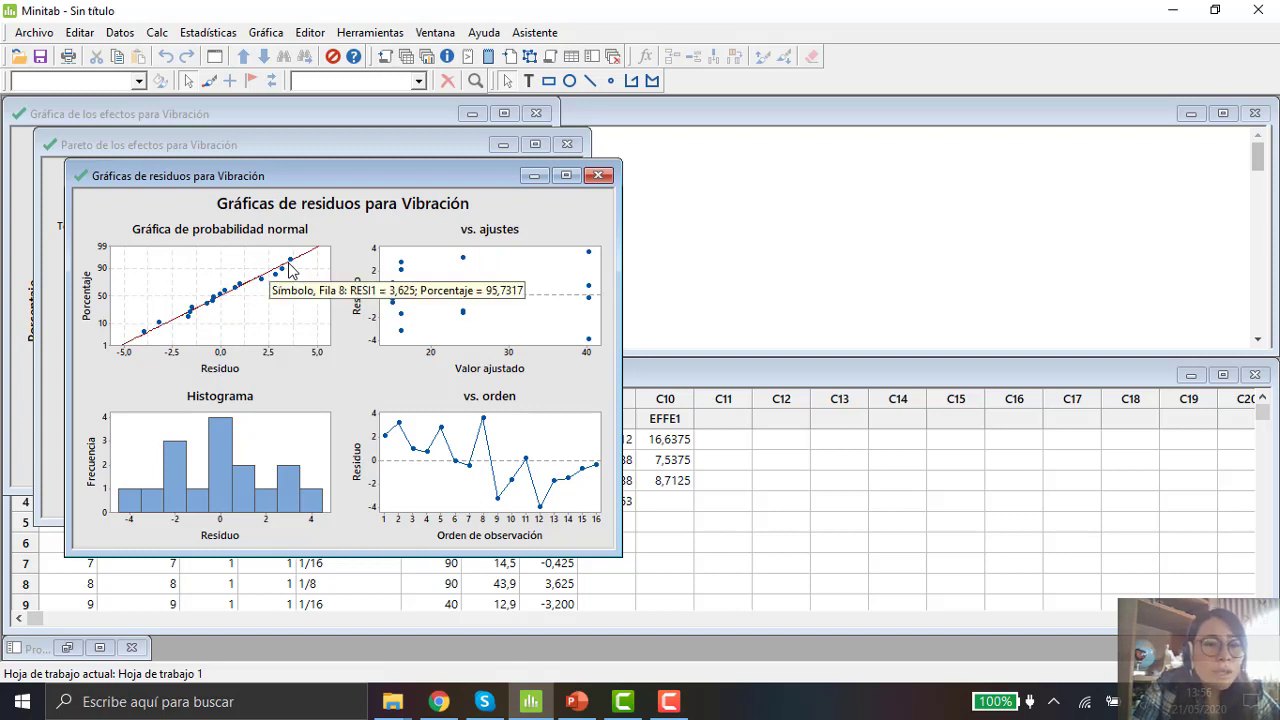
{"action": "mouse_move", "coordinate": [180, 333]}
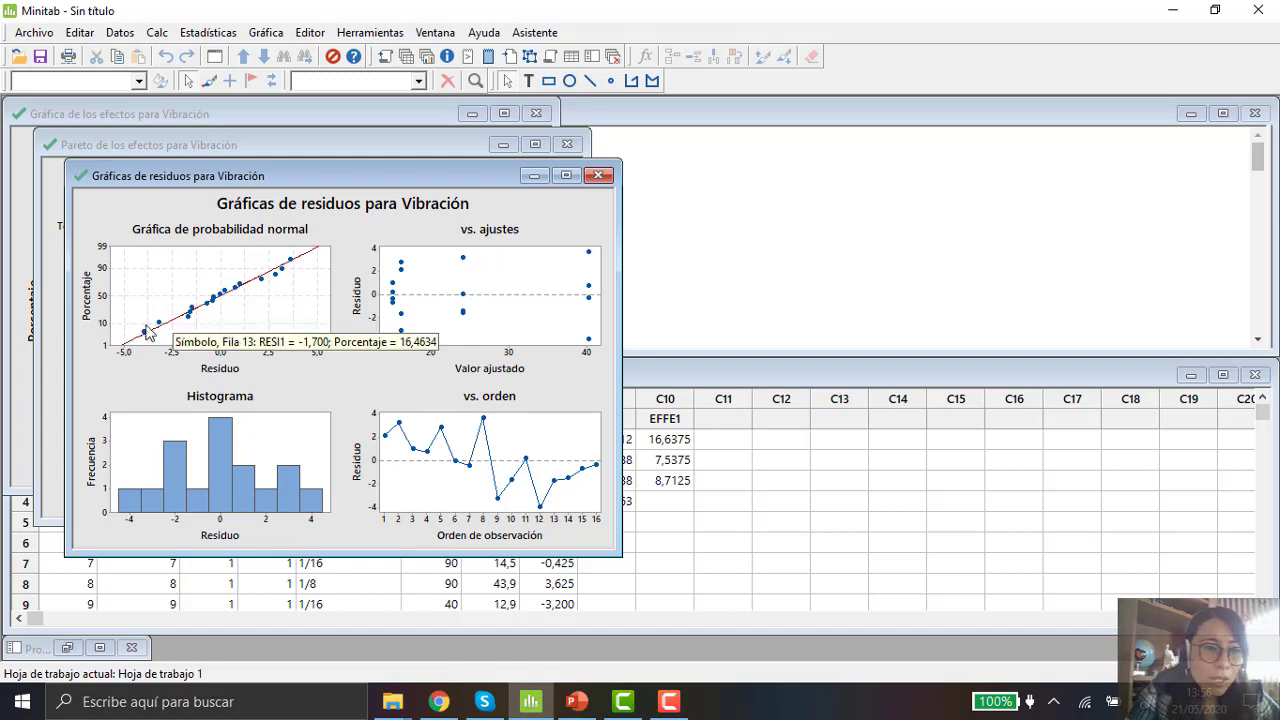
{"action": "mouse_move", "coordinate": [246, 296]}
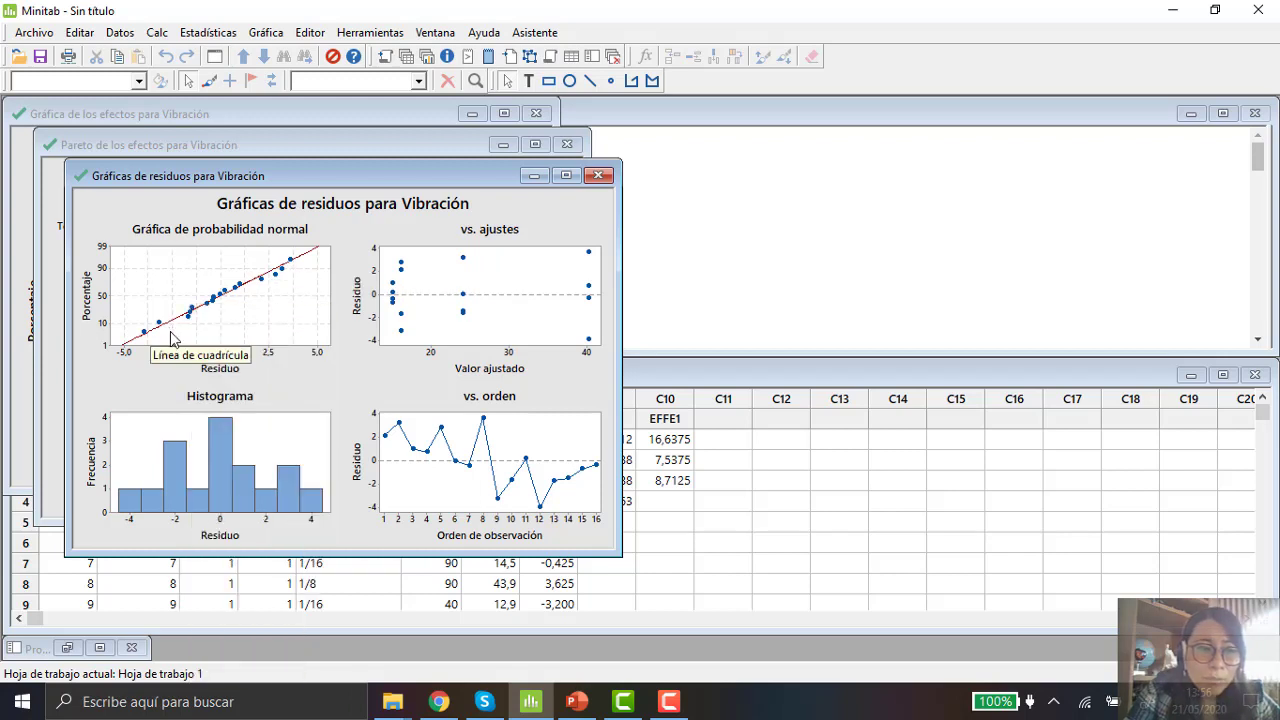
{"action": "left_click", "coordinate": [519, 288]}
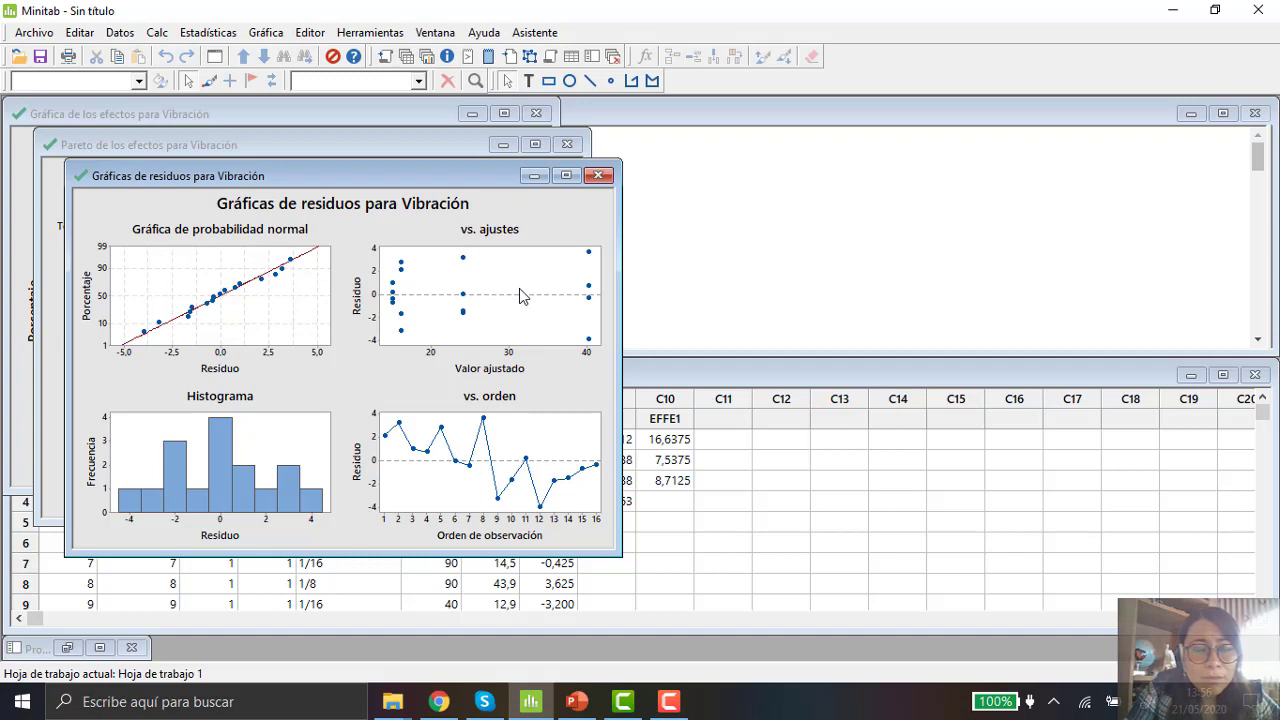
{"action": "left_click", "coordinate": [519, 288]}
{"action": "left_click", "coordinate": [519, 288]}
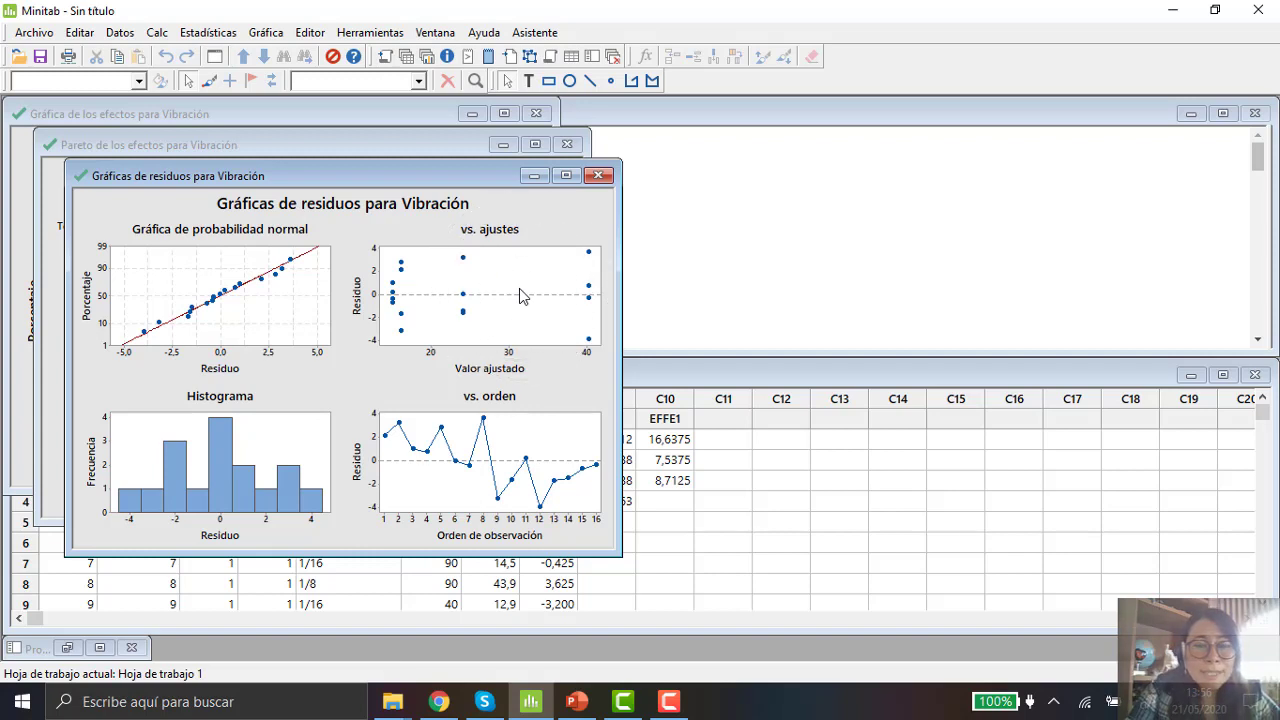
{"action": "left_click", "coordinate": [519, 288]}
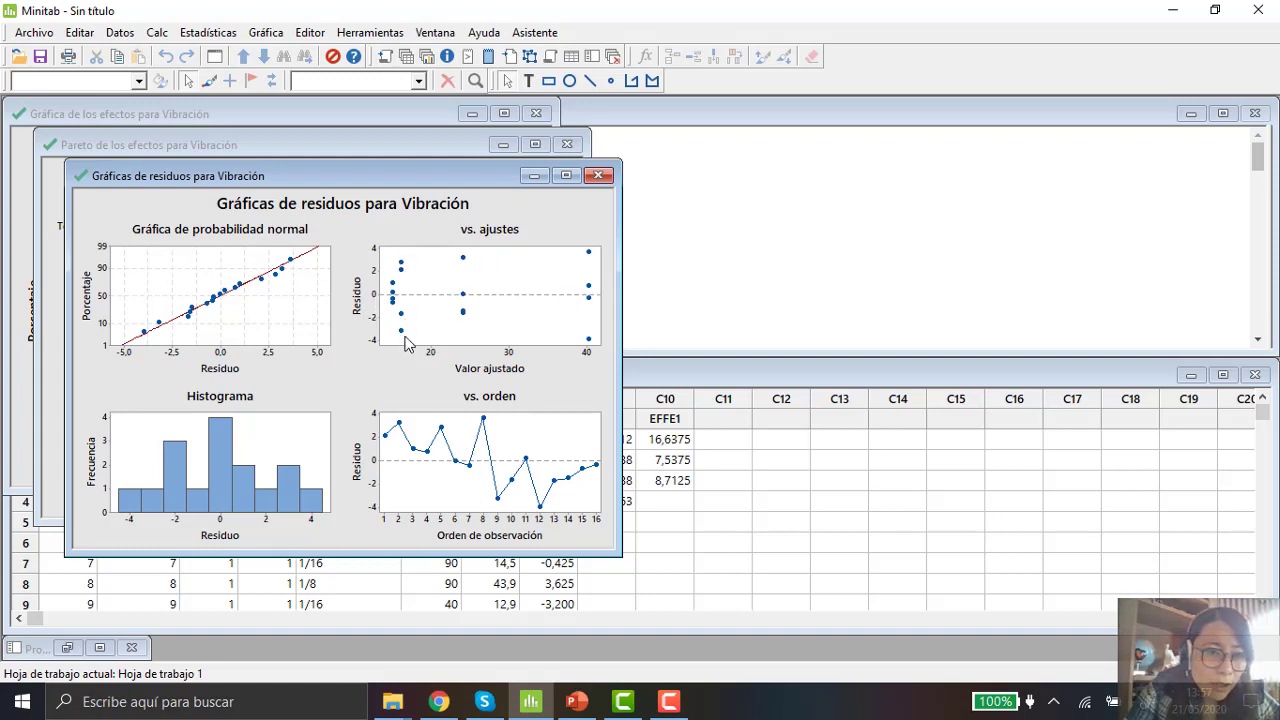
{"action": "mouse_move", "coordinate": [400, 268]}
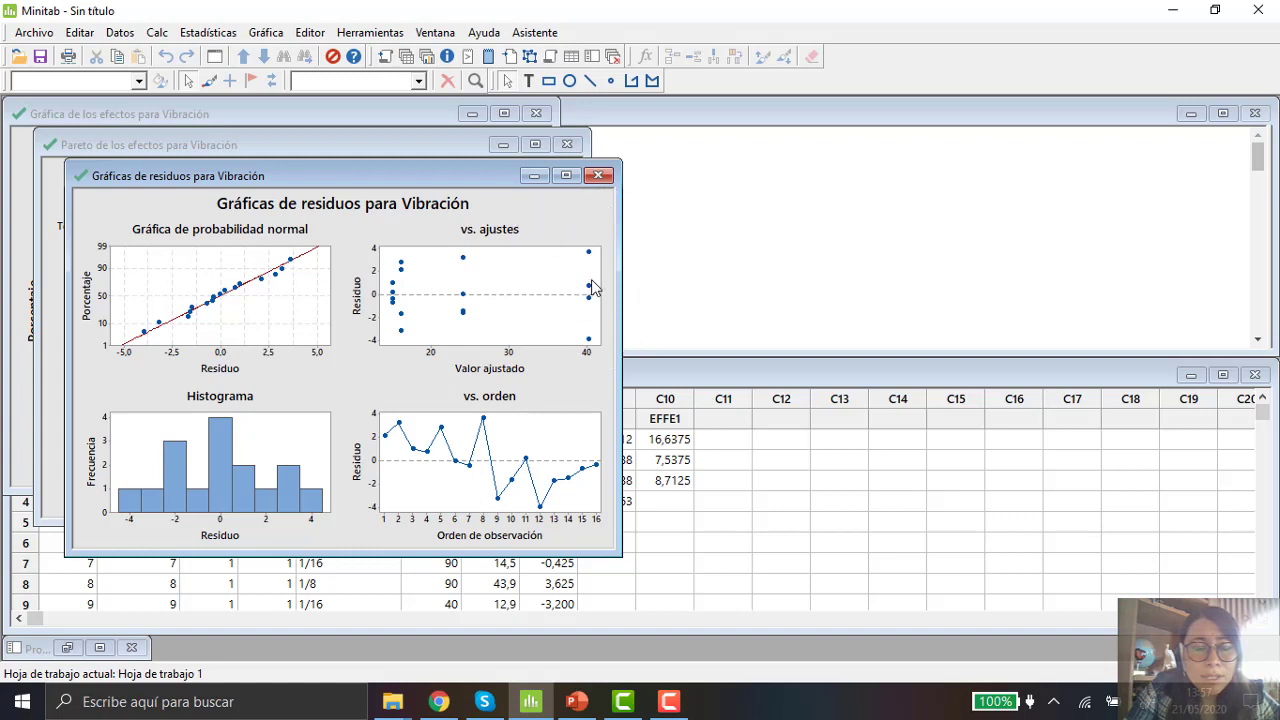
{"action": "mouse_move", "coordinate": [592, 287]}
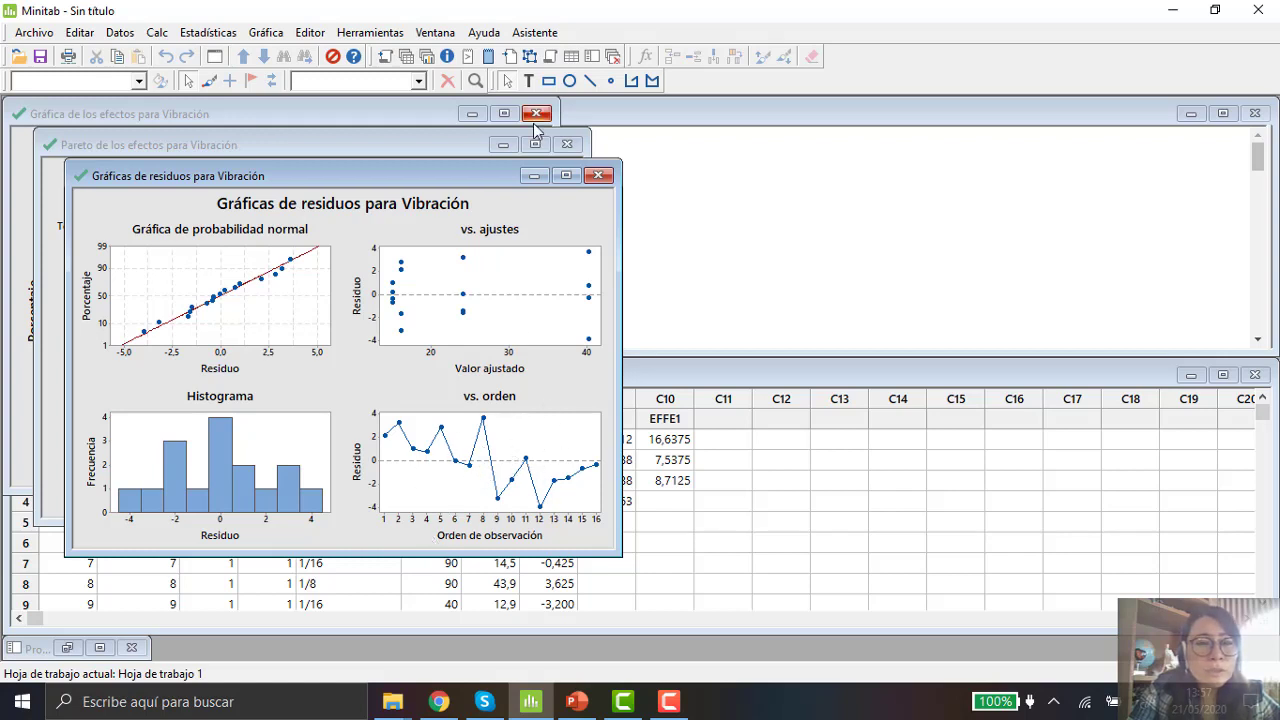
{"action": "left_click", "coordinate": [533, 177]}
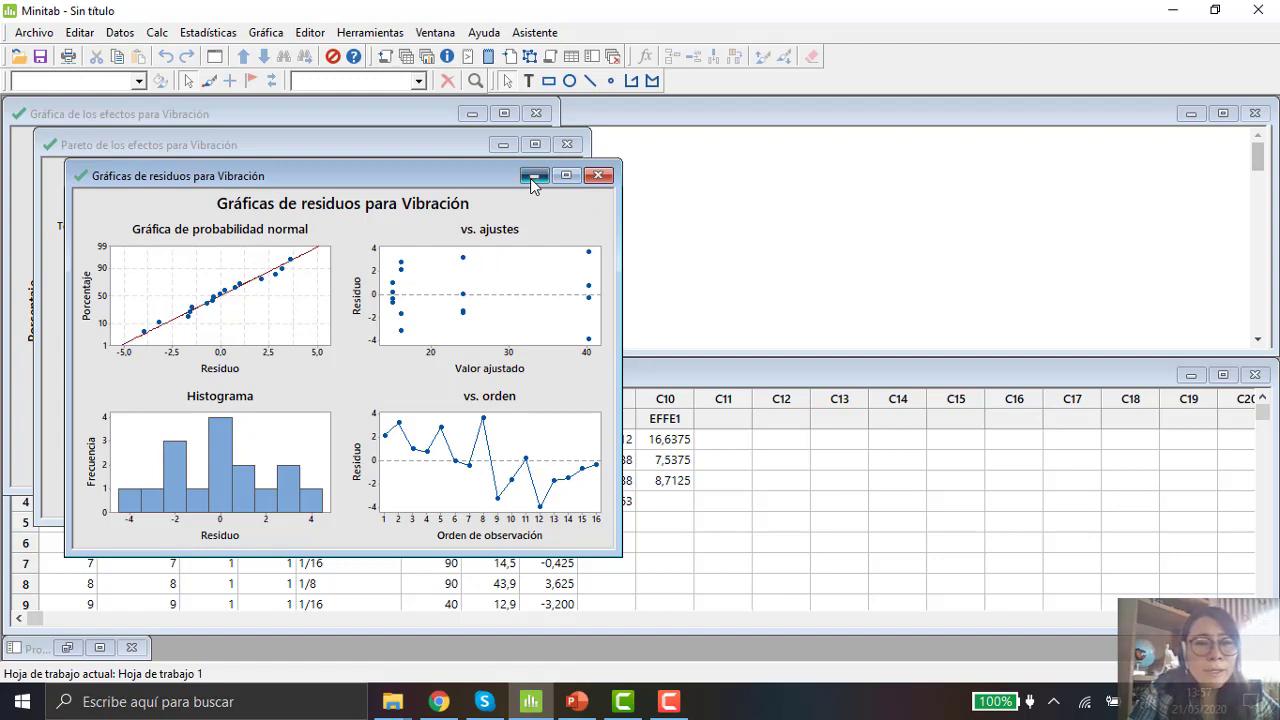
Step: Minimize the open effects graph windows and start the Factorial Plots command for the design
{"action": "left_click", "coordinate": [505, 145]}
{"action": "left_click", "coordinate": [472, 114]}
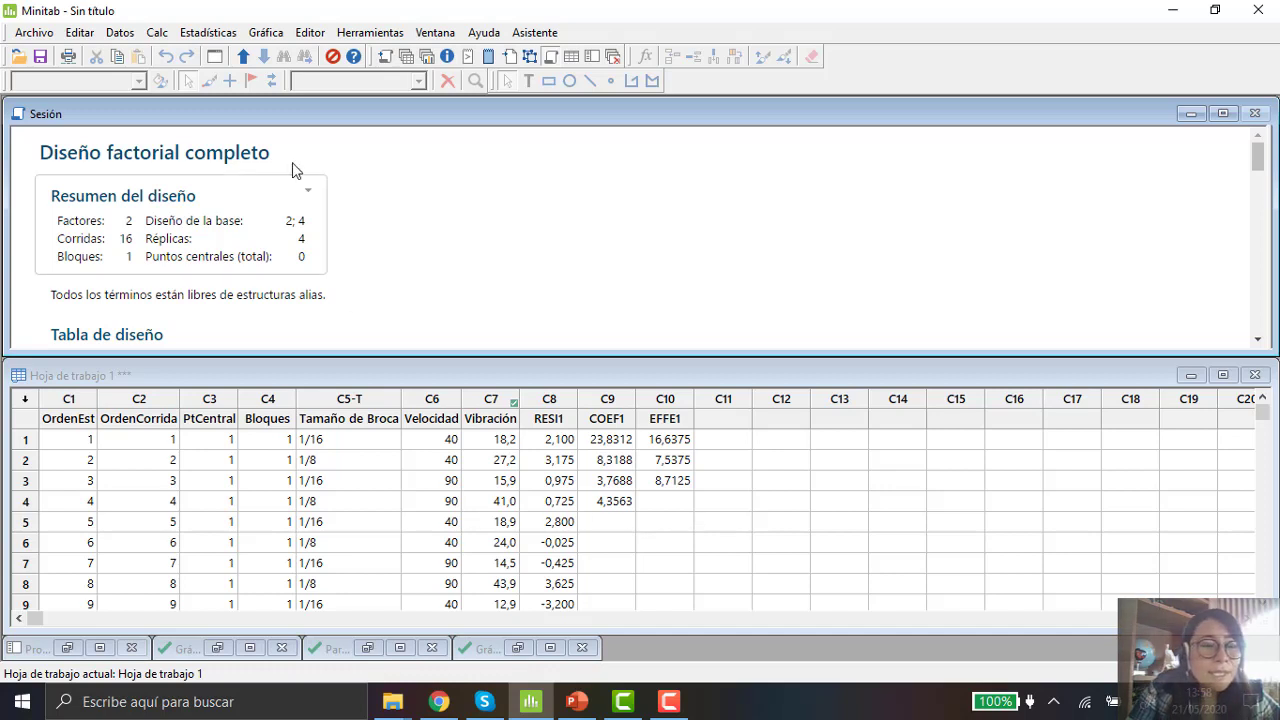
{"action": "left_click", "coordinate": [230, 33]}
{"action": "mouse_move", "coordinate": [241, 124]}
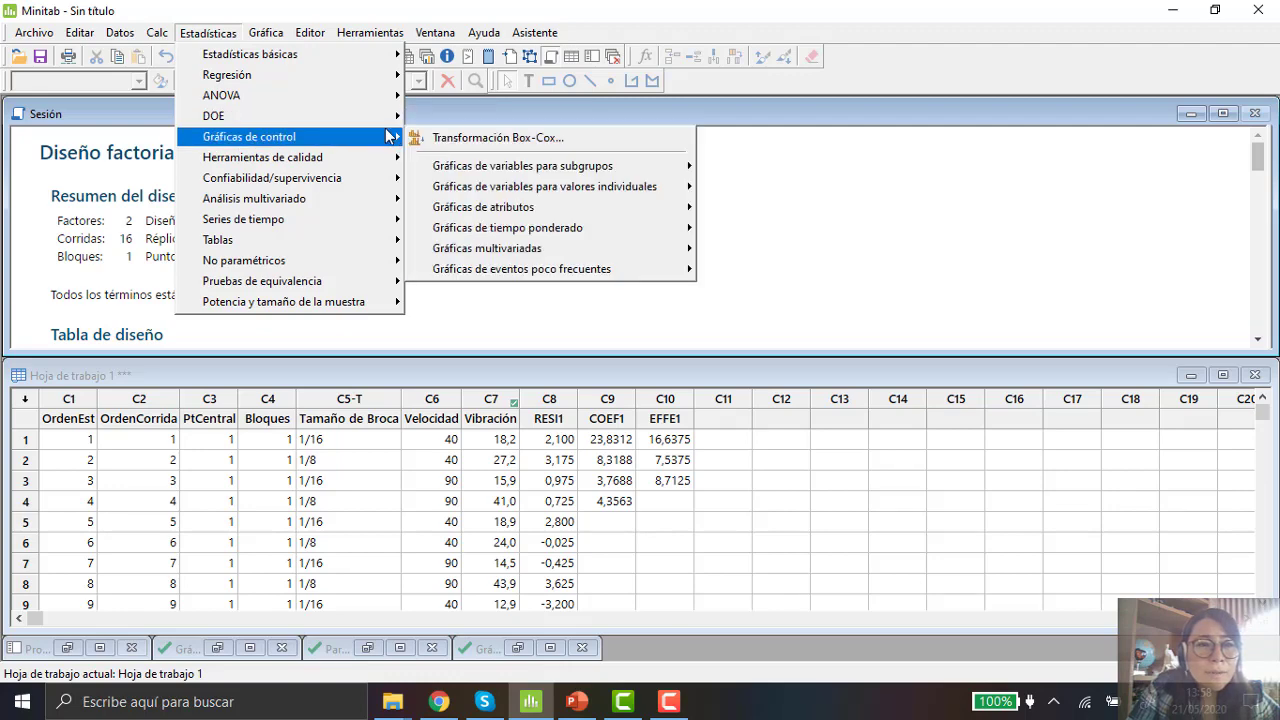
{"action": "mouse_move", "coordinate": [387, 122]}
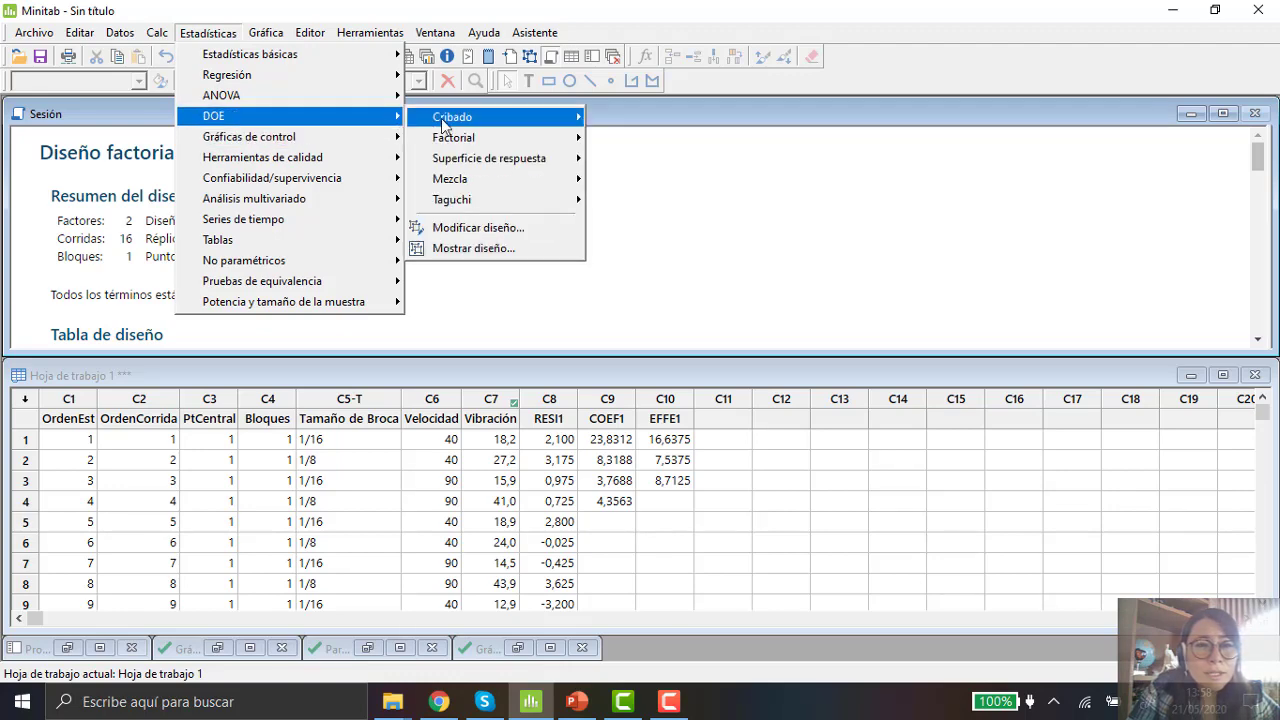
{"action": "mouse_move", "coordinate": [507, 153]}
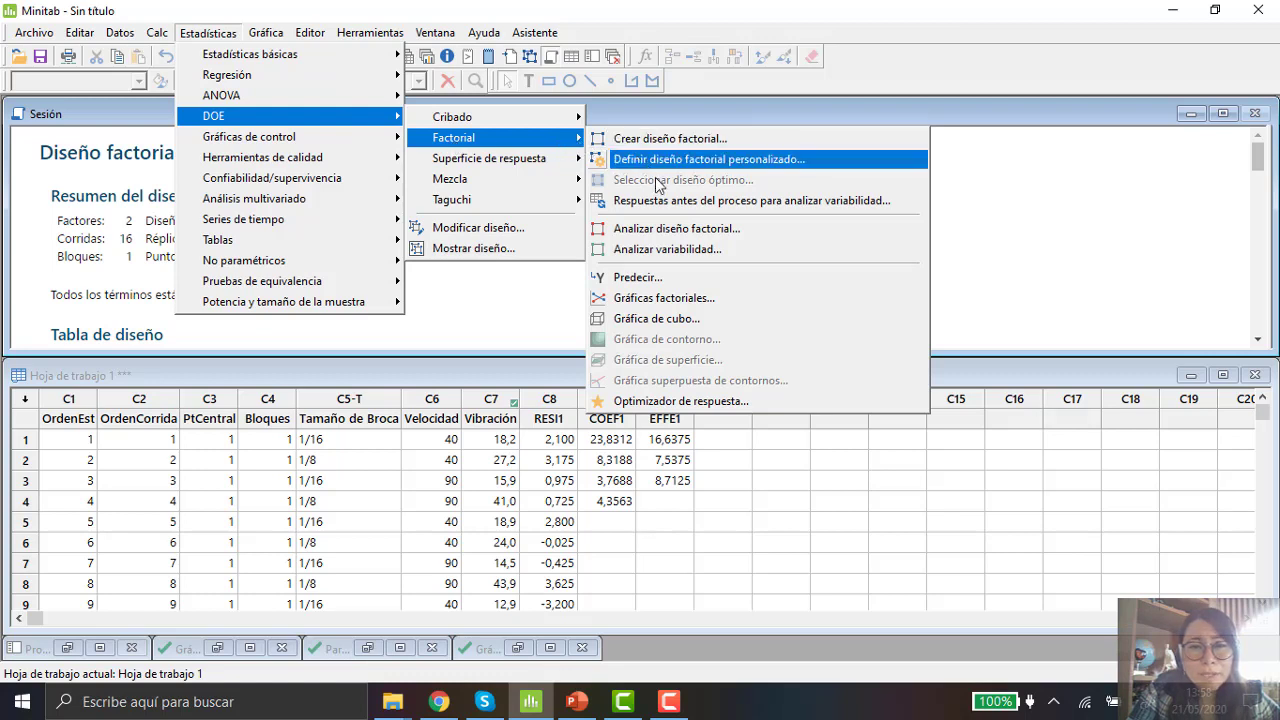
{"action": "left_click", "coordinate": [711, 302]}
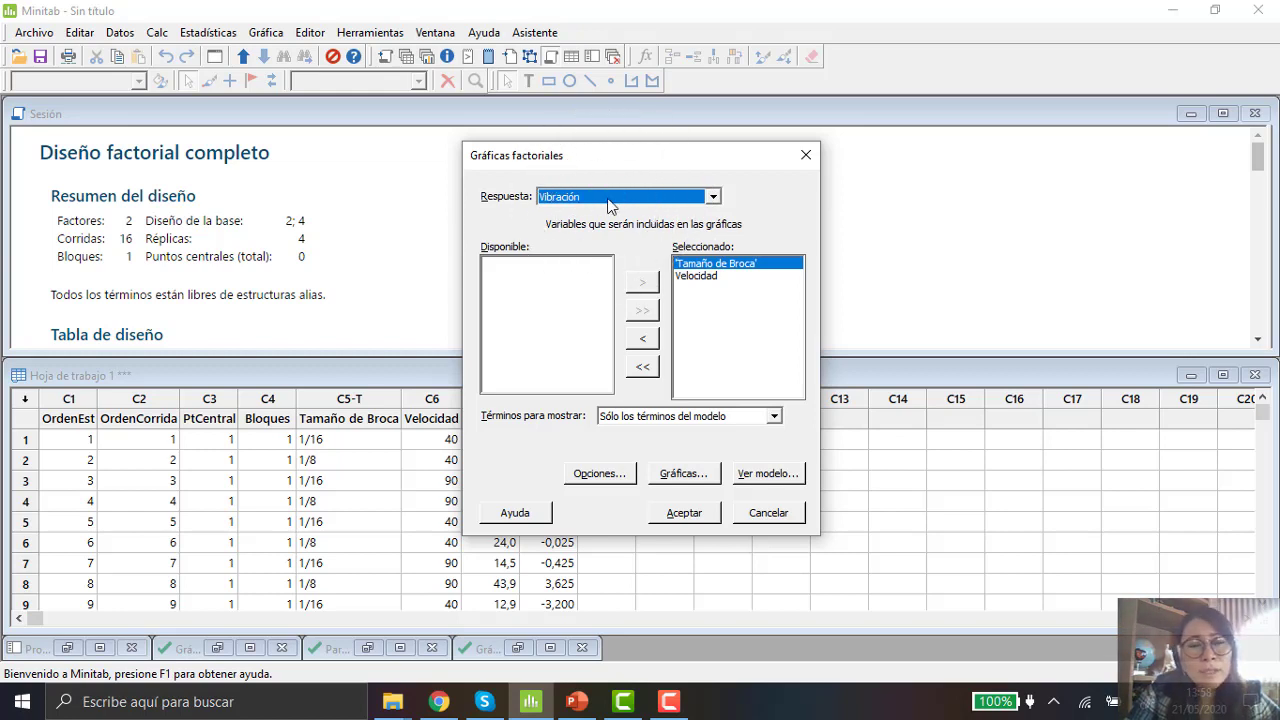
Step: Review the Vibración response, selected factors Tamaño de Broca and Velocidad, and terms-to-show option, opening and cancelling the plot options
{"action": "key", "text": "ctrl"}
{"action": "key", "text": "ctrl"}
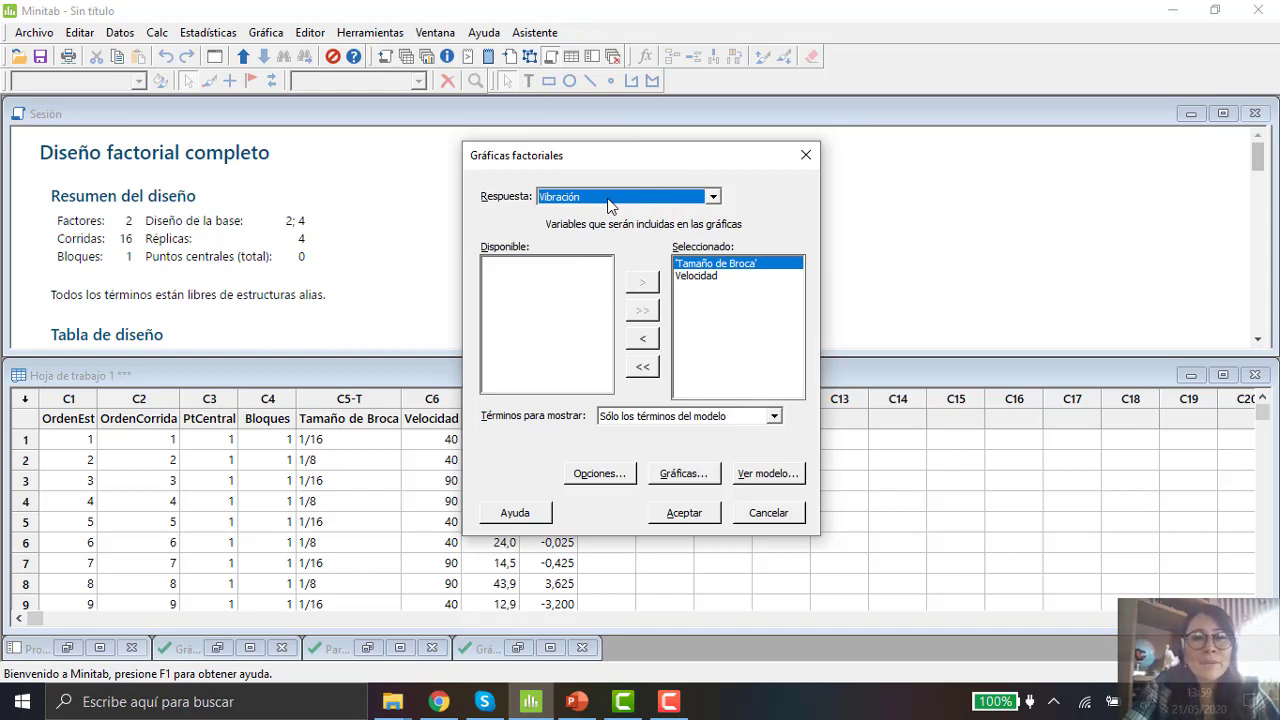
{"action": "left_click", "coordinate": [712, 276]}
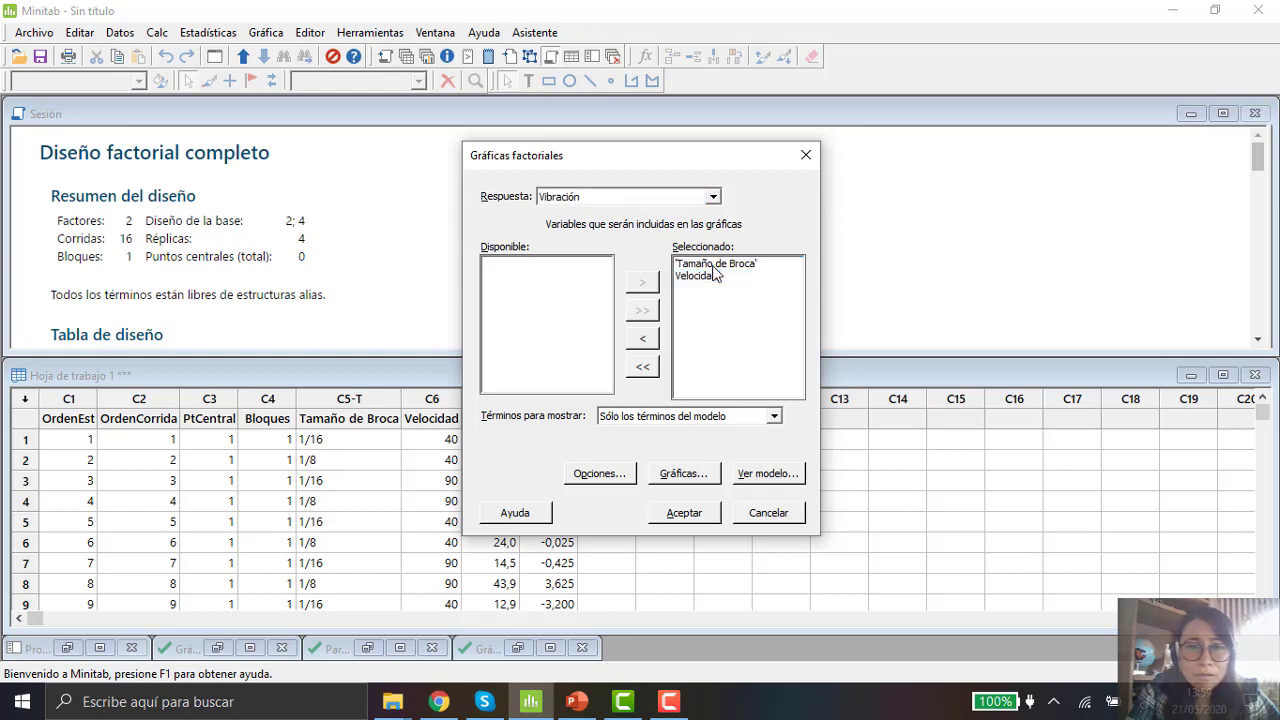
{"action": "left_click", "coordinate": [713, 267]}
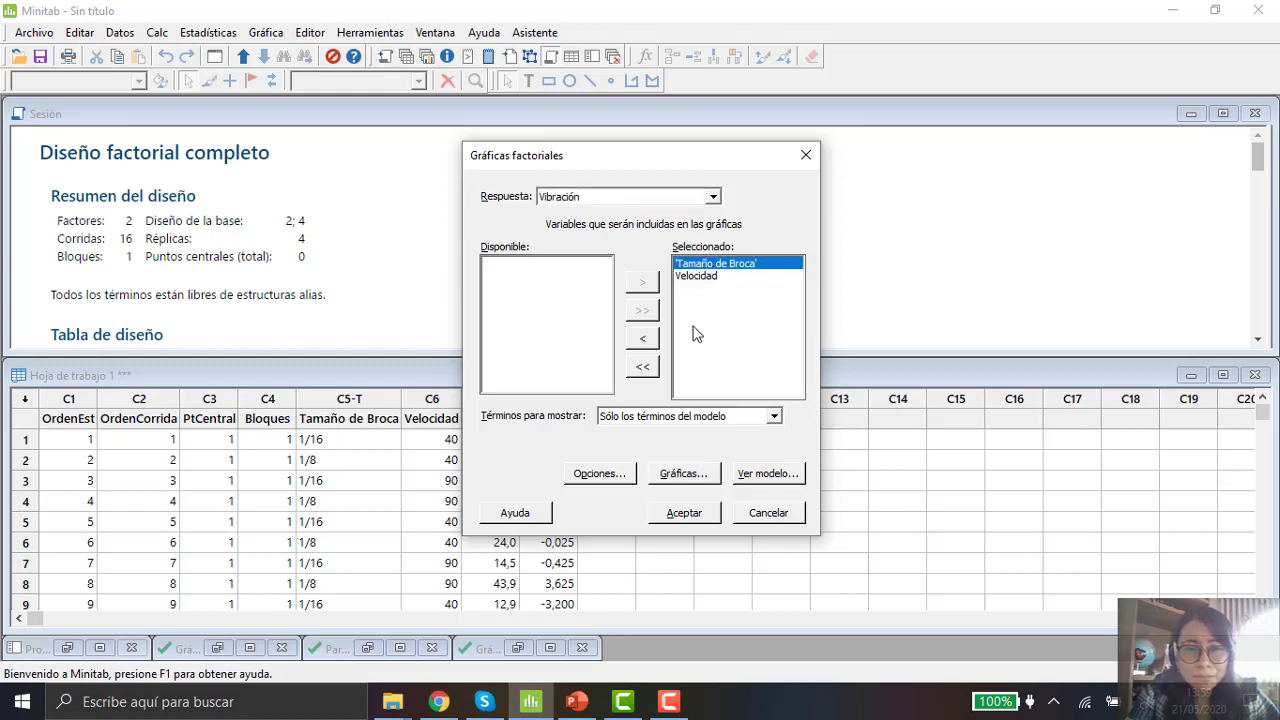
{"action": "left_click", "coordinate": [699, 277]}
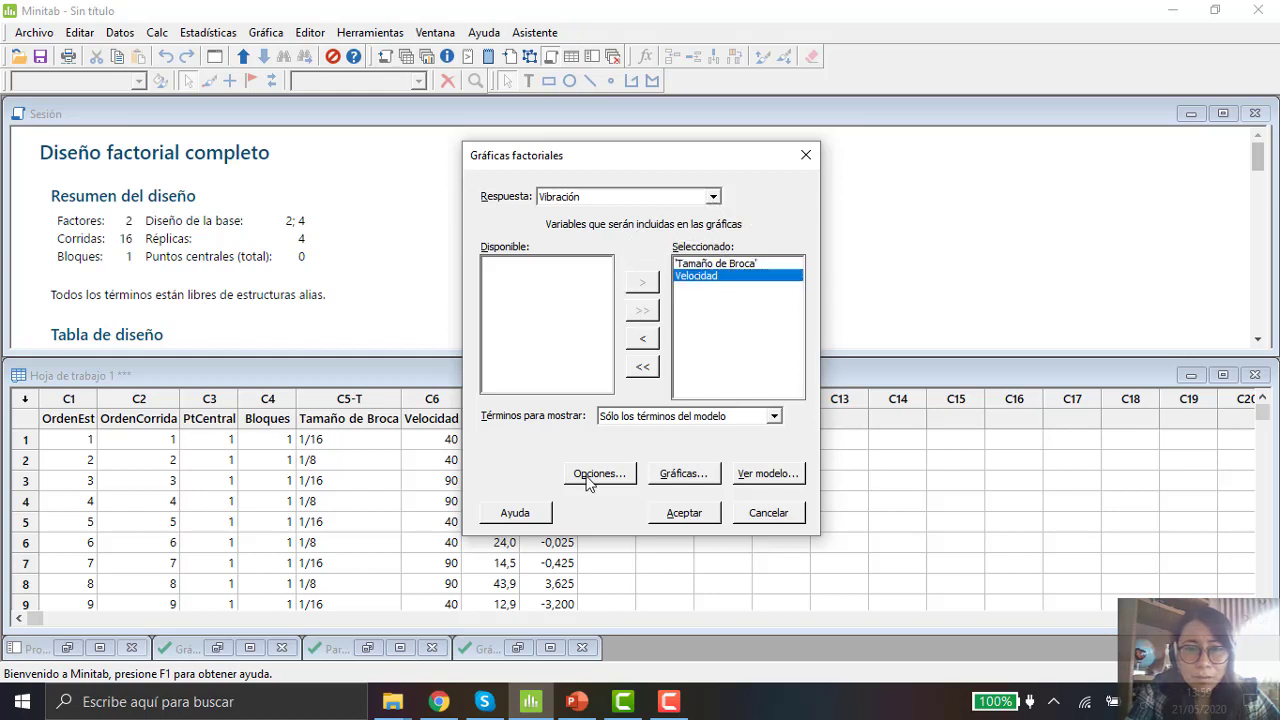
{"action": "left_click", "coordinate": [758, 264]}
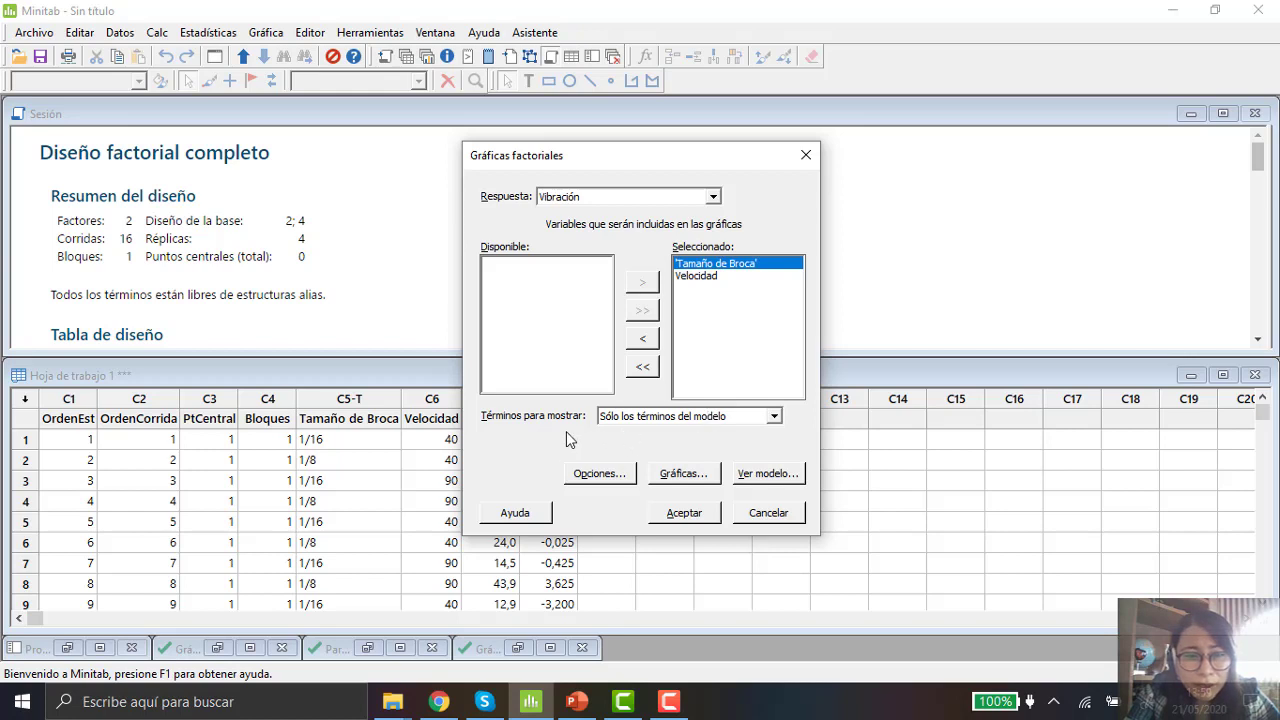
{"action": "left_click", "coordinate": [773, 417]}
{"action": "left_click", "coordinate": [773, 420]}
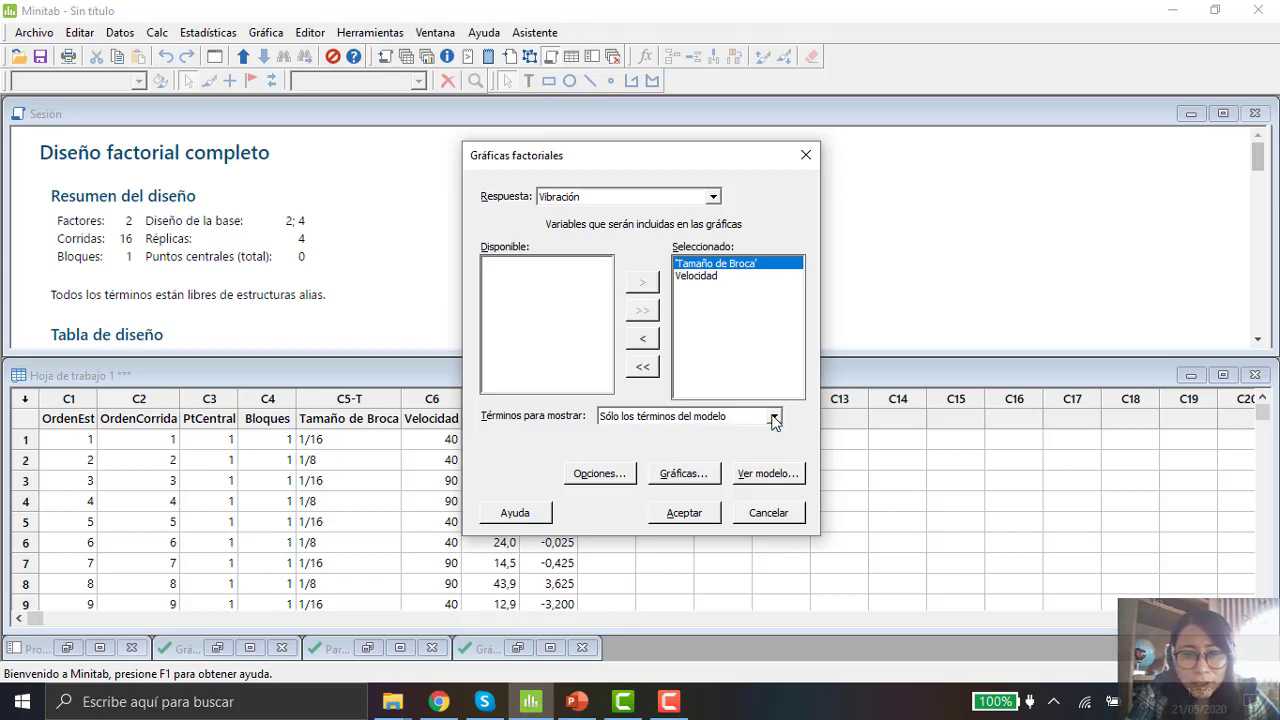
{"action": "left_click", "coordinate": [621, 477]}
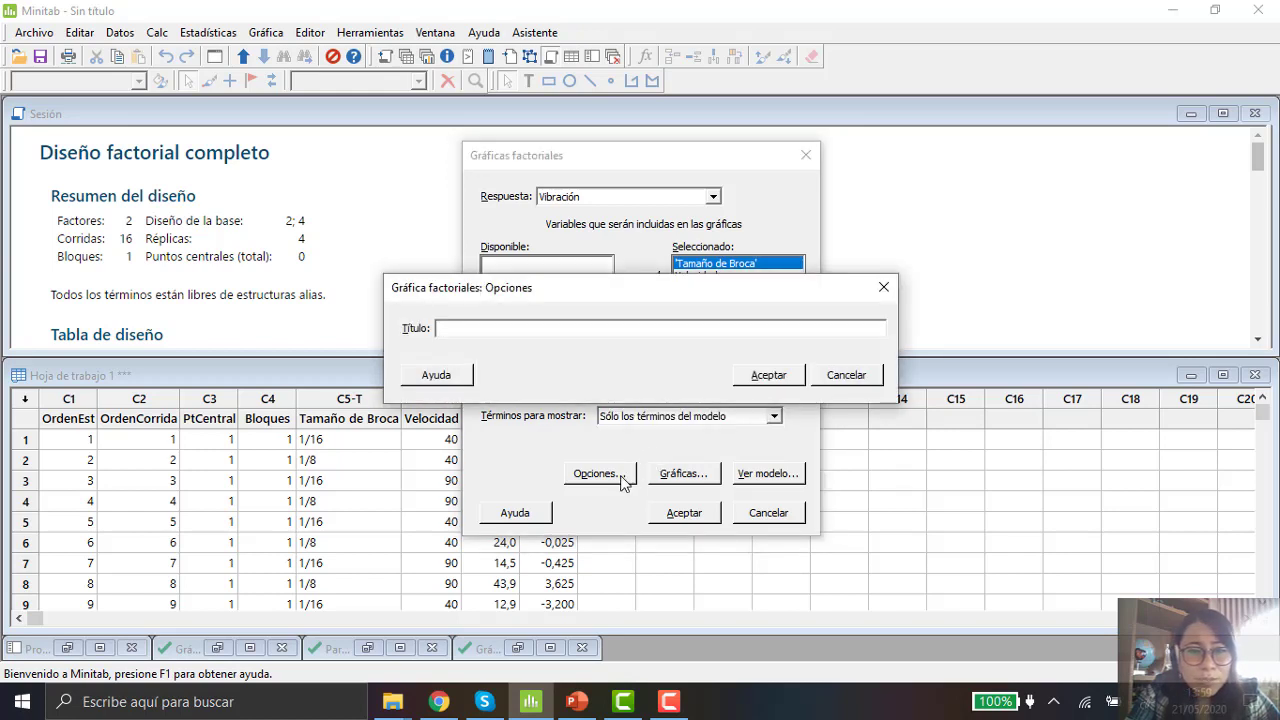
{"action": "left_click", "coordinate": [847, 376]}
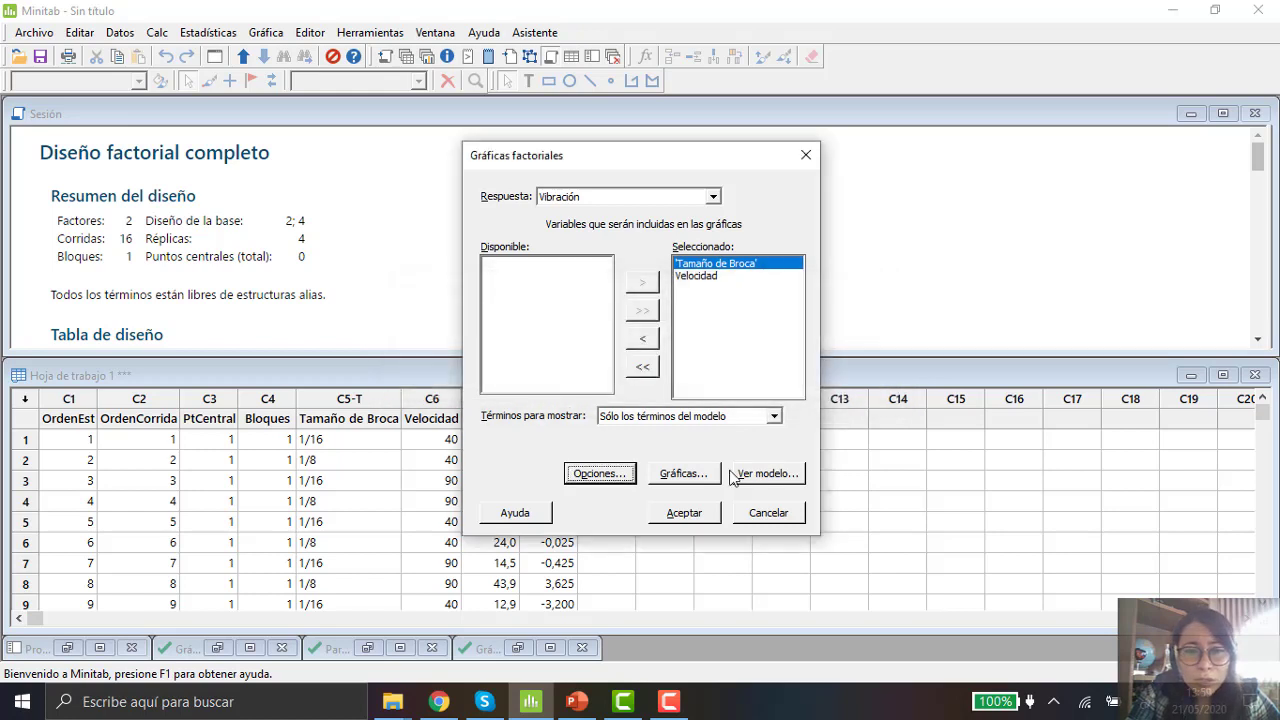
Step: Keep the main effects and interaction plots selected, check the model terms, and create the factorial plots for Vibración
{"action": "left_click", "coordinate": [706, 474]}
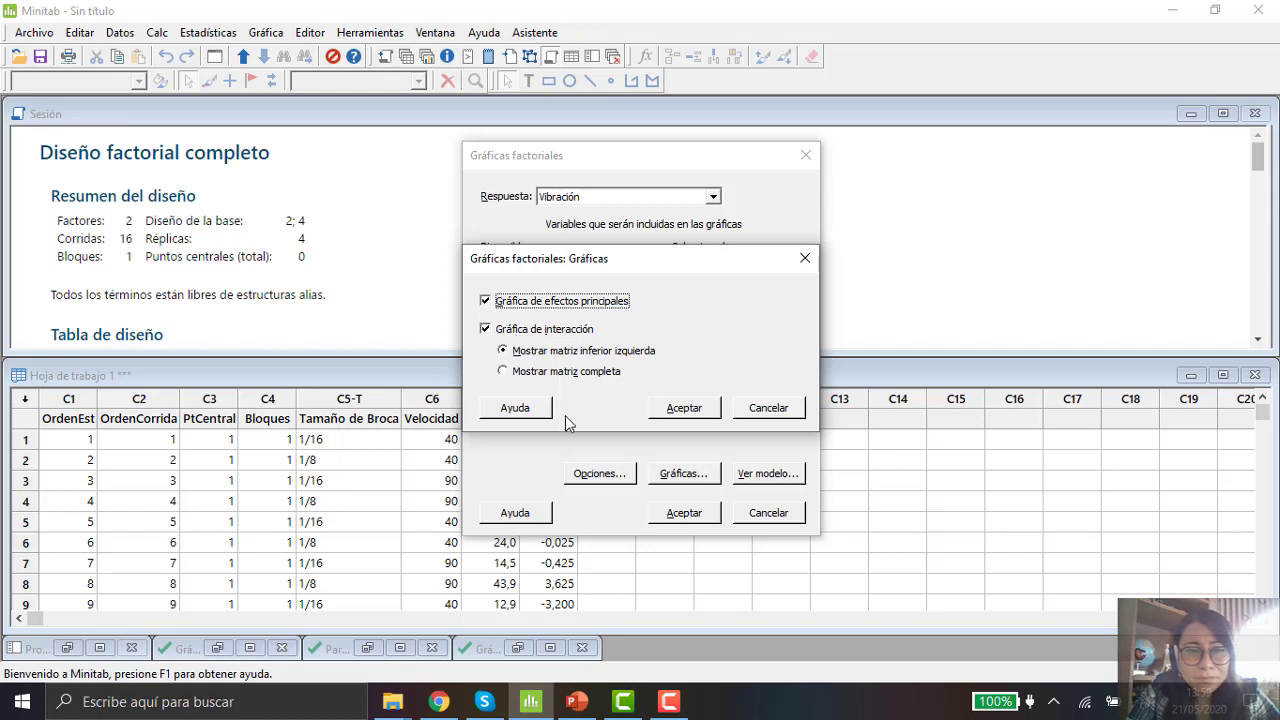
{"action": "left_click", "coordinate": [690, 418]}
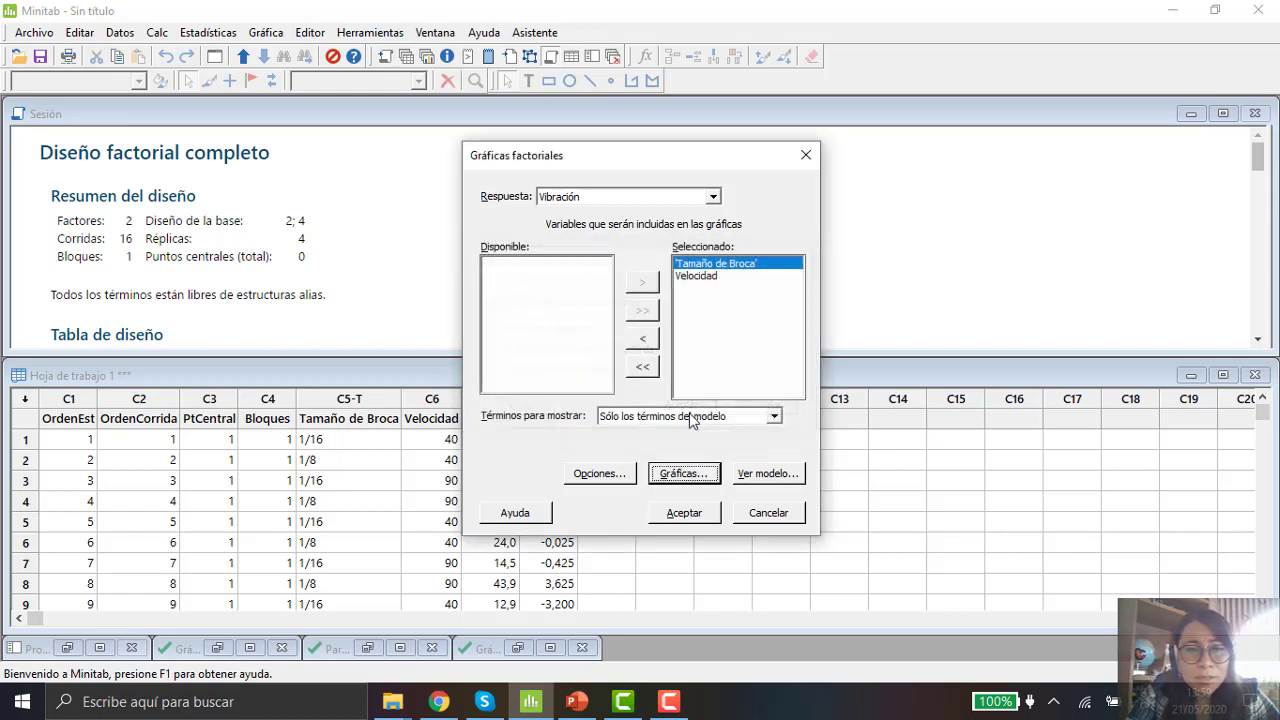
{"action": "left_click", "coordinate": [770, 481]}
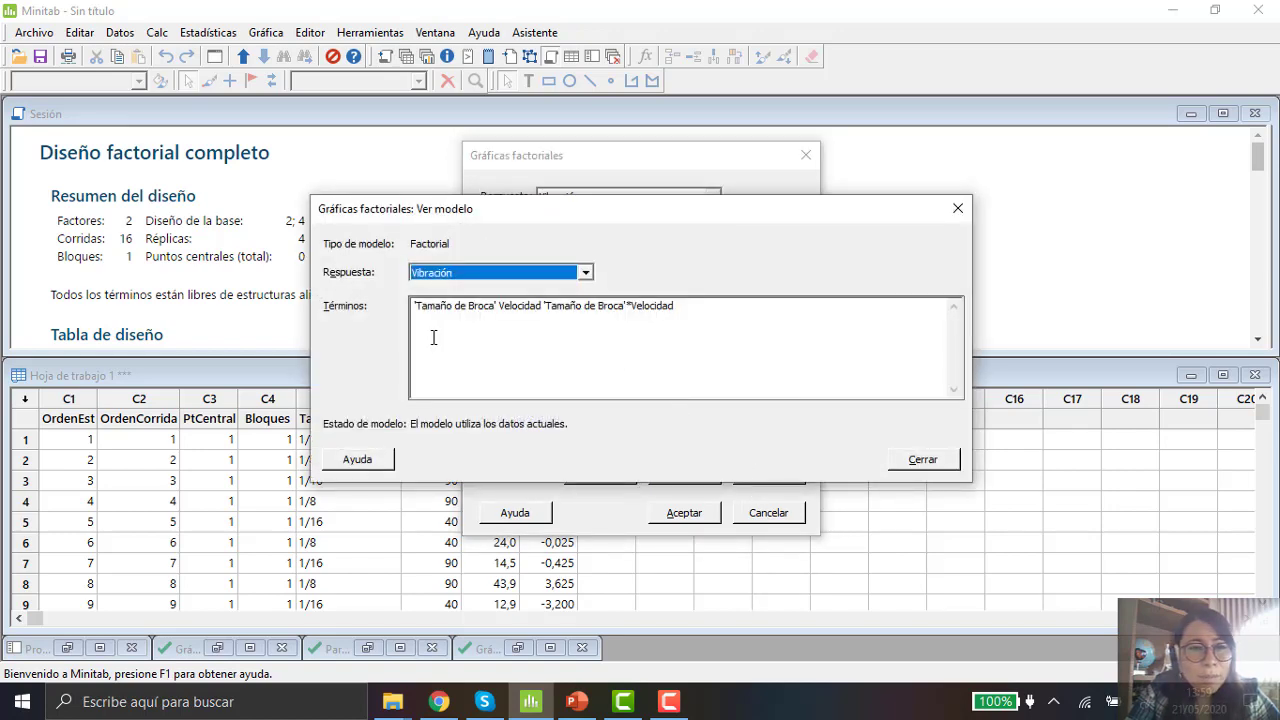
{"action": "left_click", "coordinate": [459, 272]}
{"action": "left_click", "coordinate": [441, 328]}
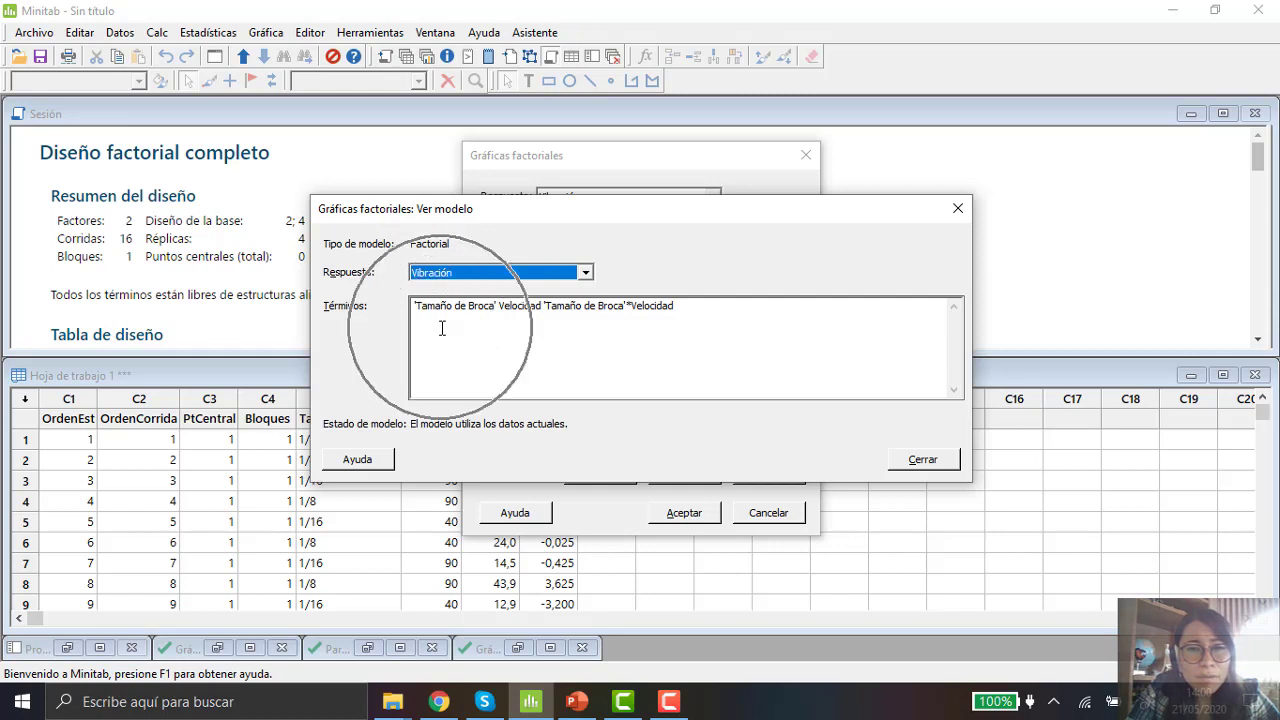
{"action": "left_click", "coordinate": [589, 320]}
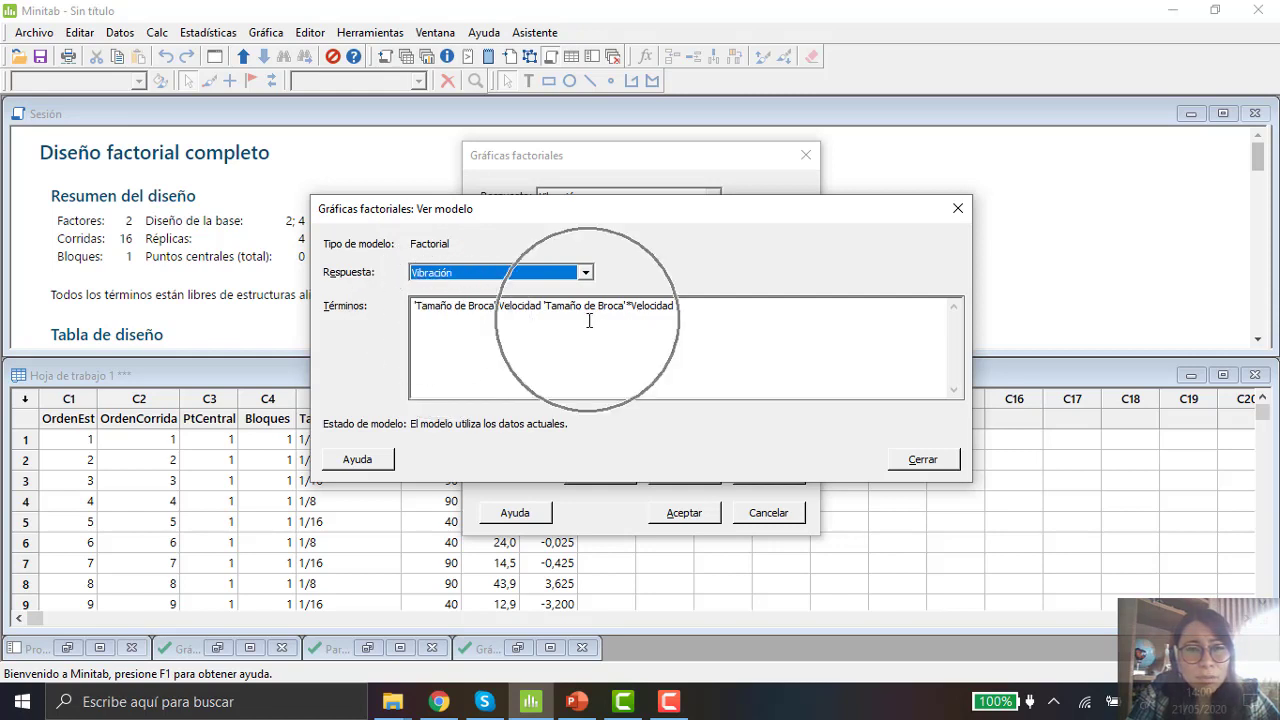
{"action": "left_click", "coordinate": [926, 467]}
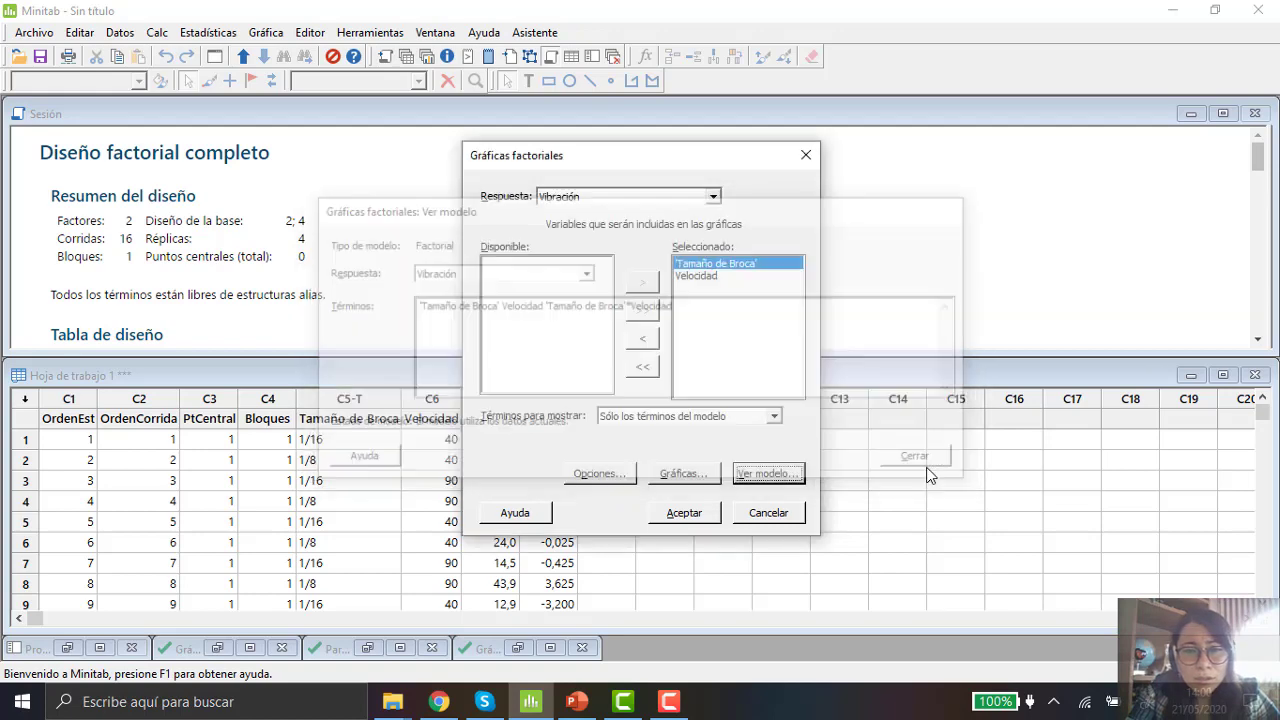
{"action": "left_click", "coordinate": [686, 513]}
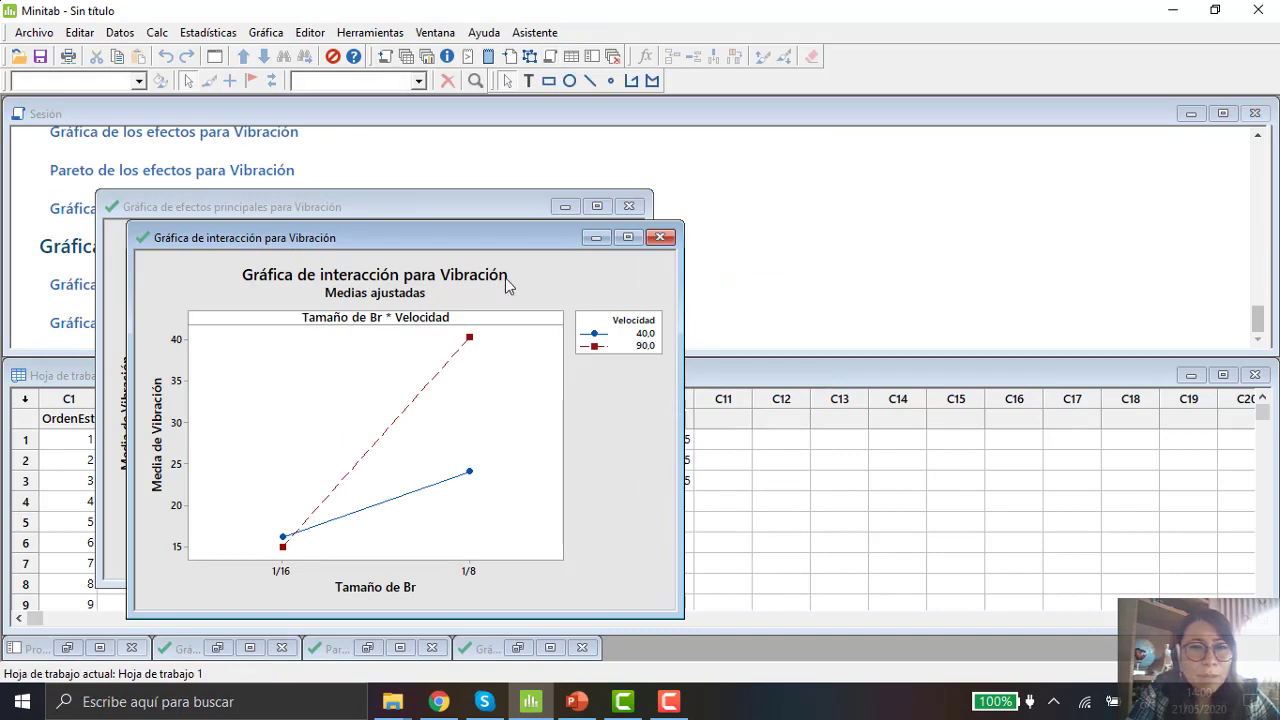
Step: Place the interaction plot beside the main effects plot and examine the drill size and speed levels on the main effects plot
{"action": "left_click_drag", "start_coordinate": [494, 238], "coordinate": [1023, 210]}
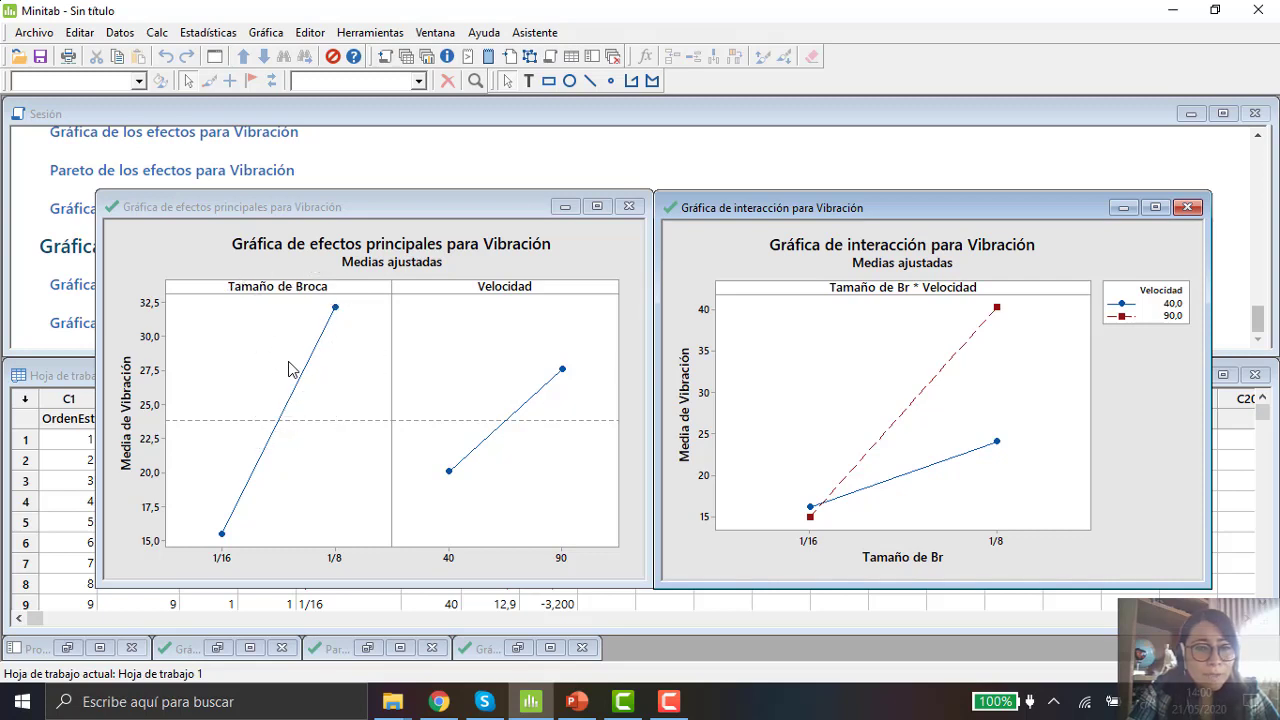
{"action": "key", "text": "ctrl"}
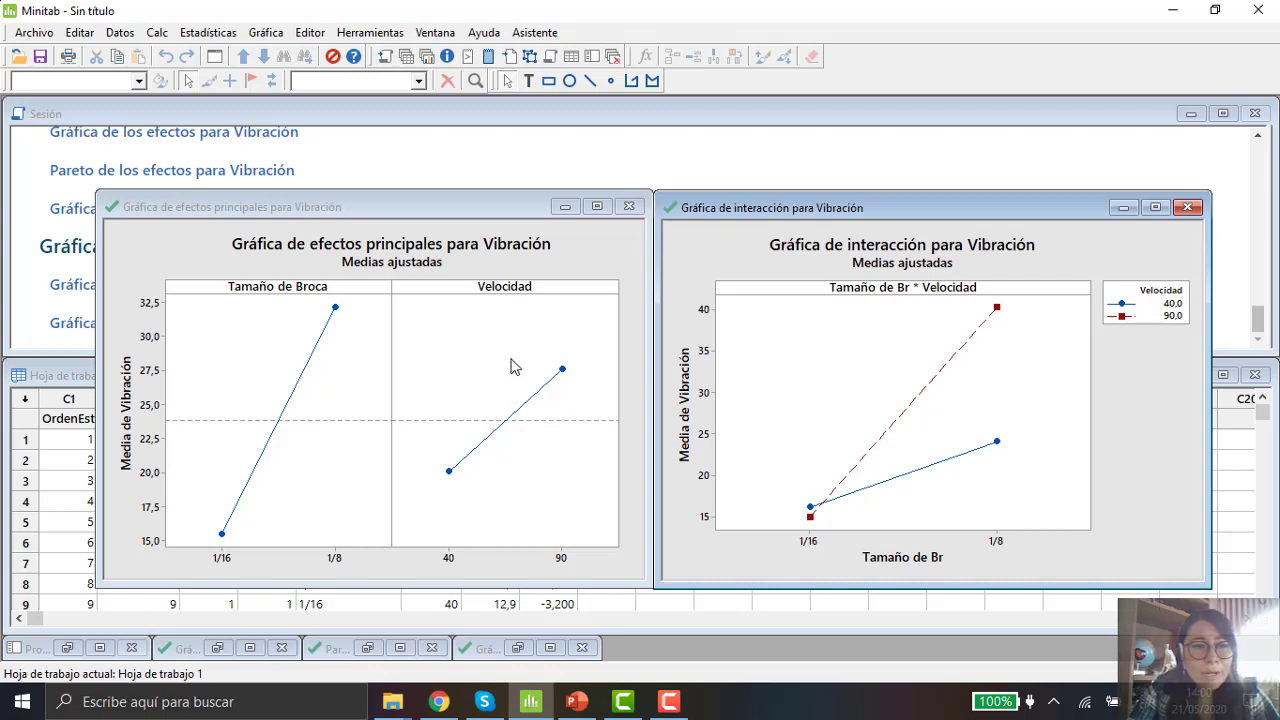
{"action": "key", "text": "ctrl"}
{"action": "key", "text": "ctrl"}
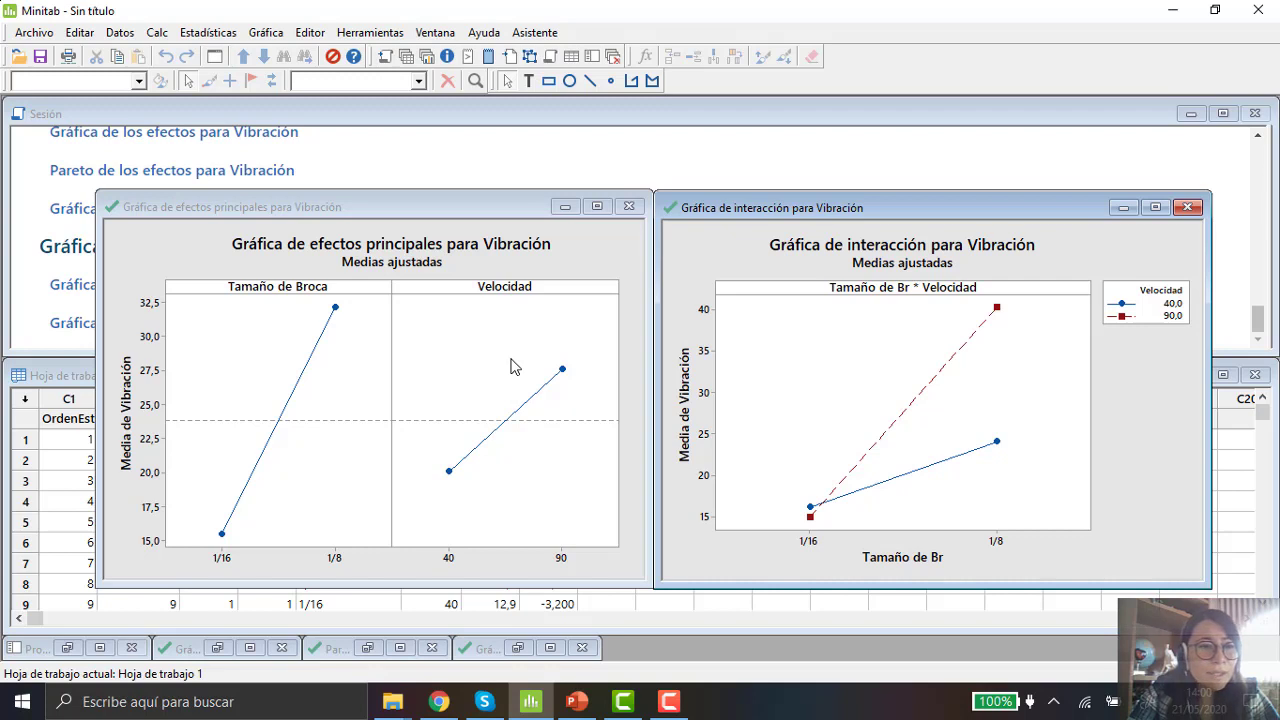
{"action": "key", "text": "ctrl"}
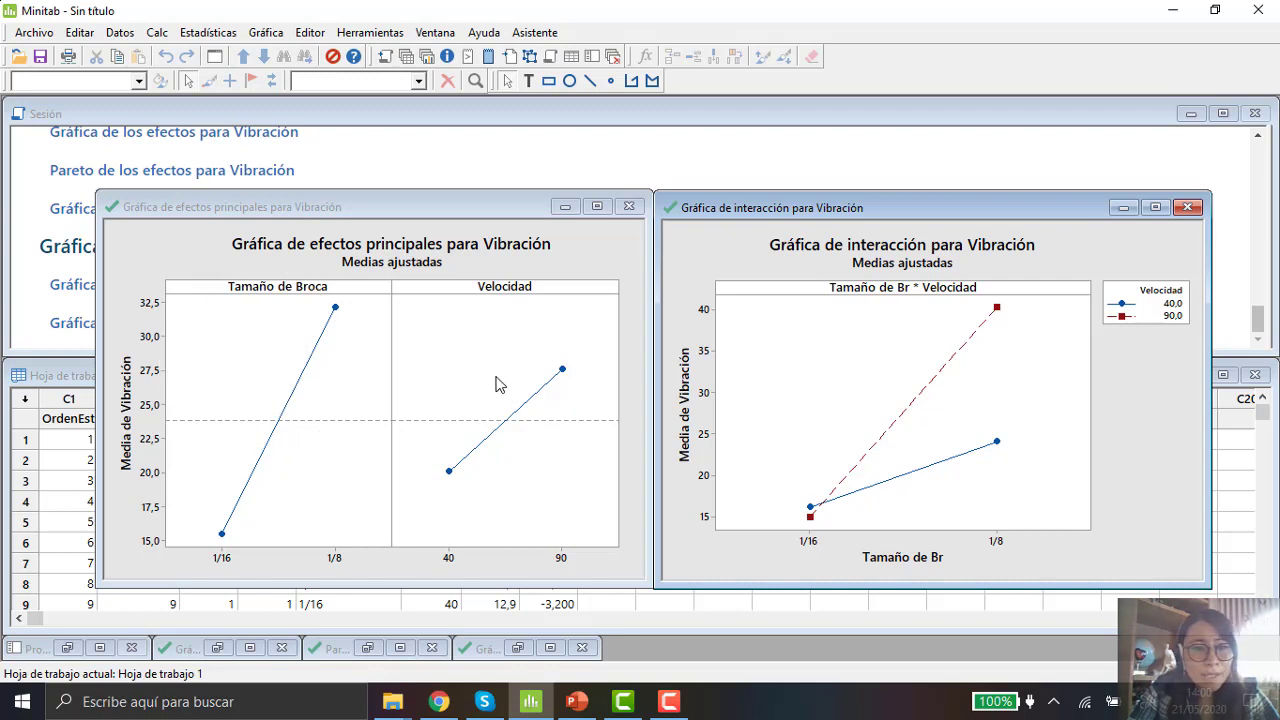
{"action": "key", "text": "ctrl"}
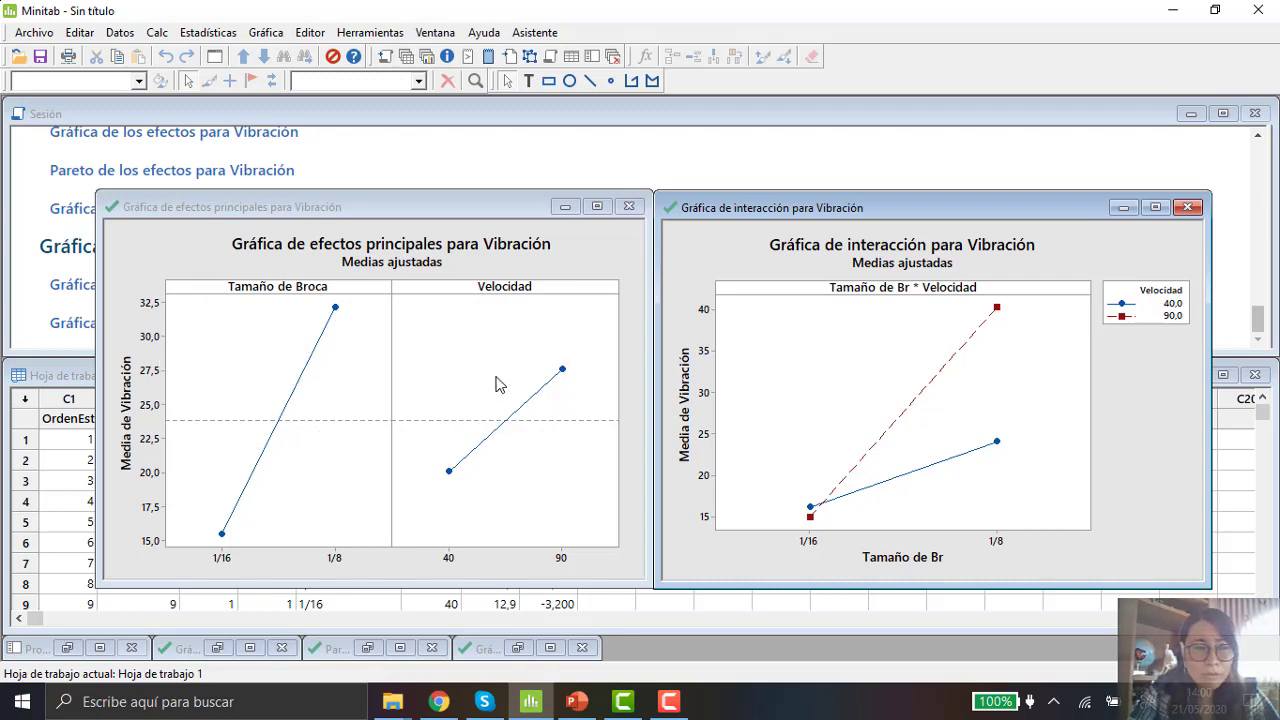
{"action": "left_click", "coordinate": [222, 567]}
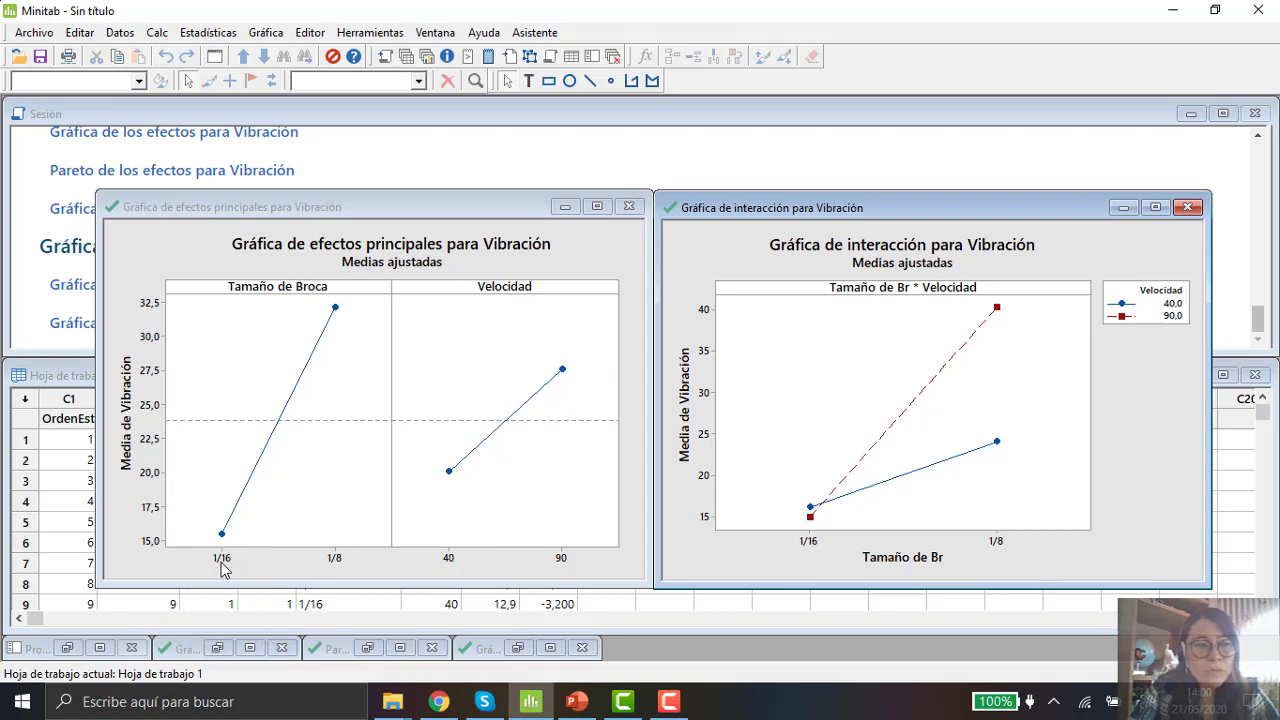
{"action": "left_click", "coordinate": [340, 562]}
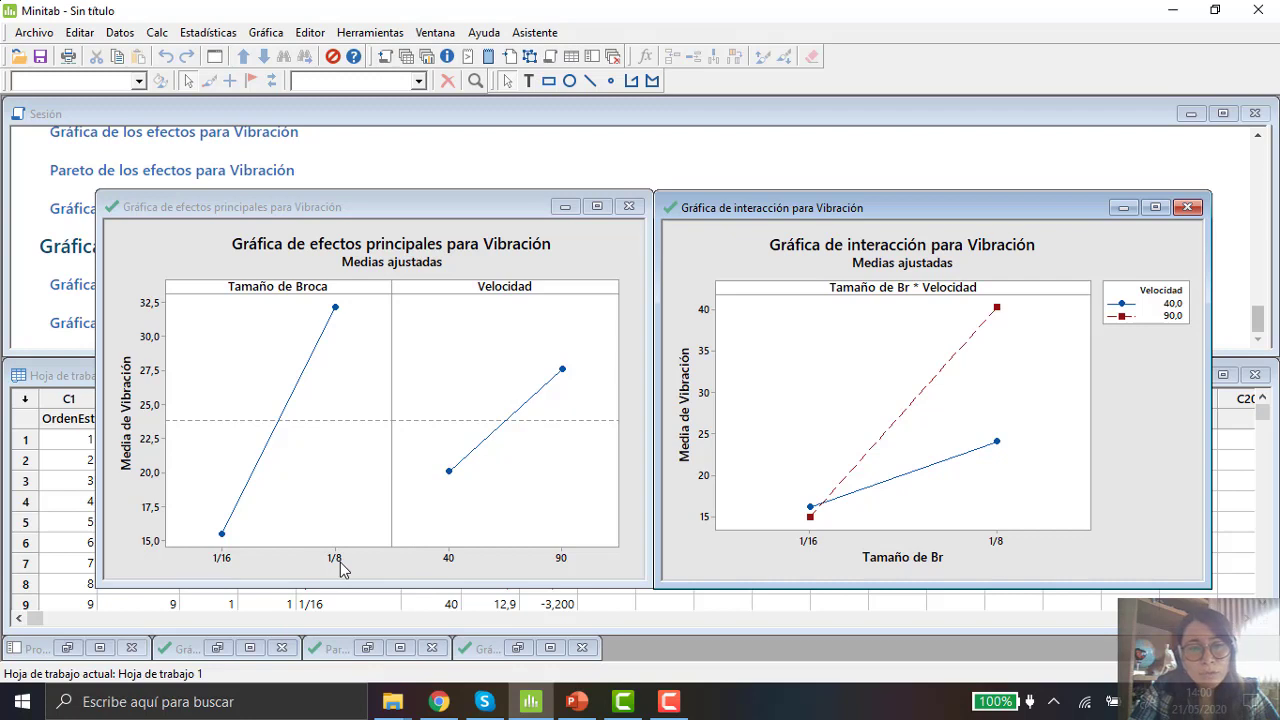
{"action": "left_click", "coordinate": [450, 566]}
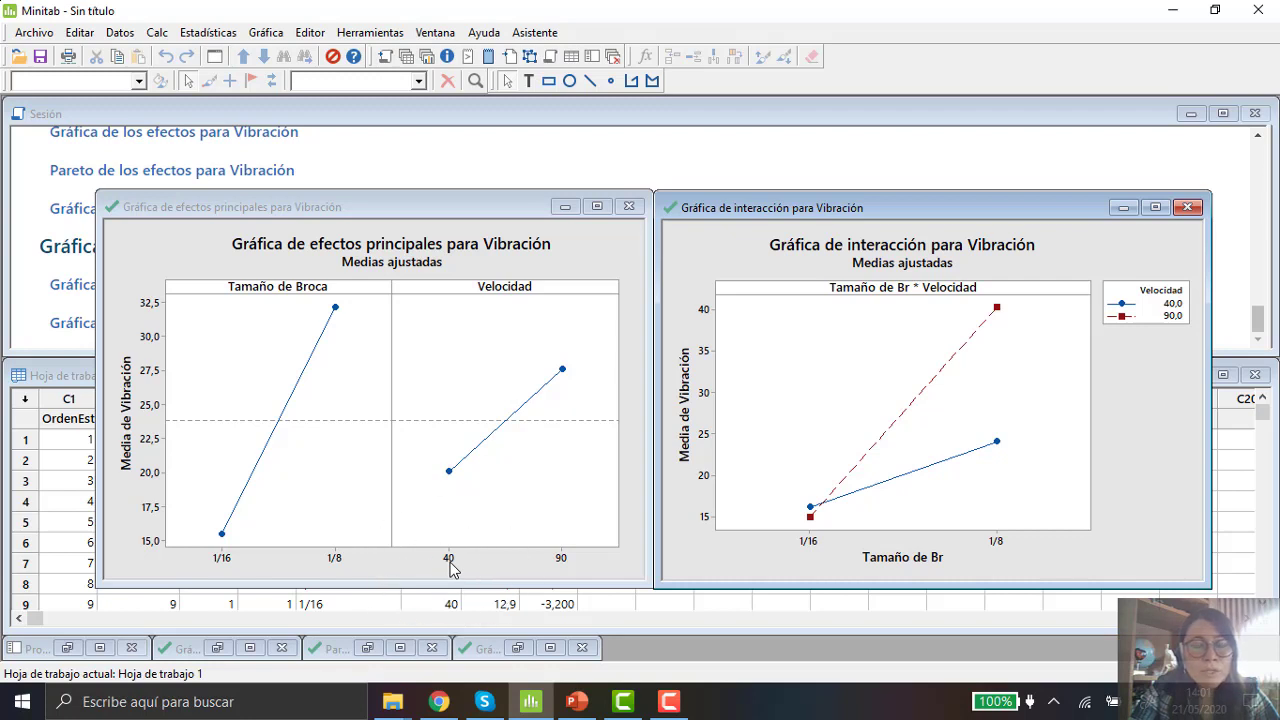
{"action": "left_click", "coordinate": [565, 571]}
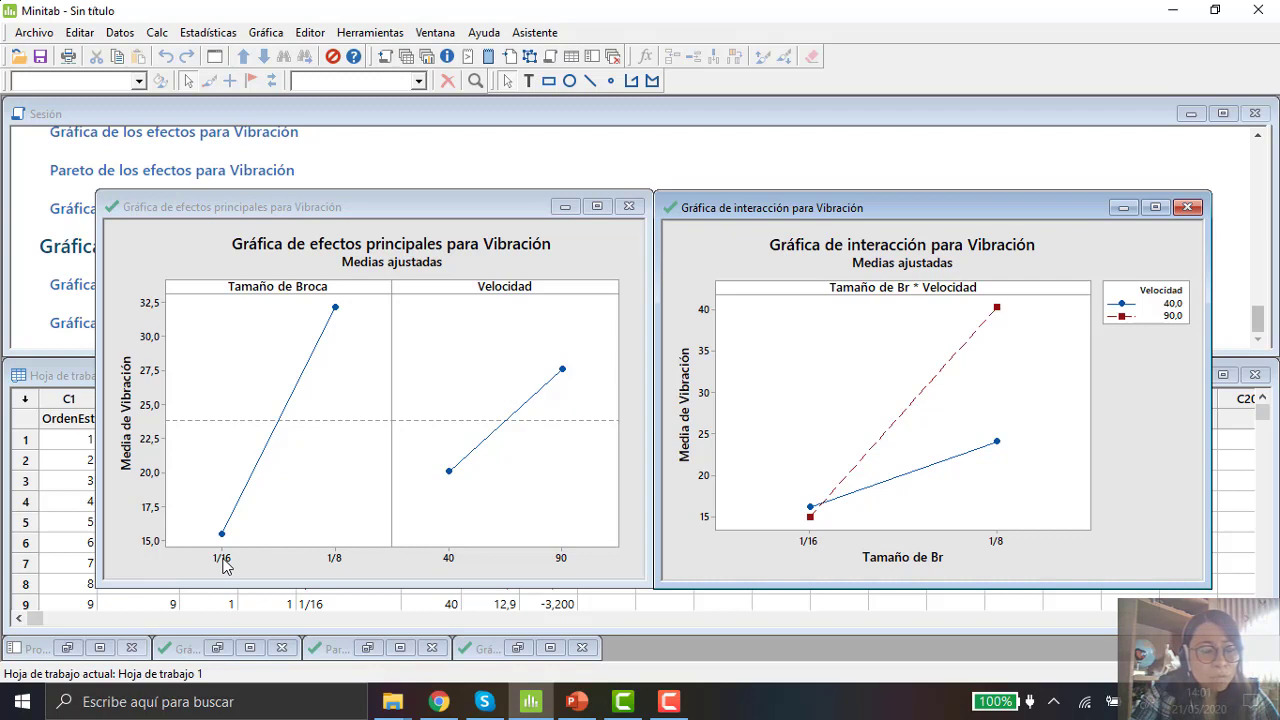
Step: Inspect the fitted mean points for each drill size and speed level in the main effects plot
{"action": "left_click", "coordinate": [223, 540]}
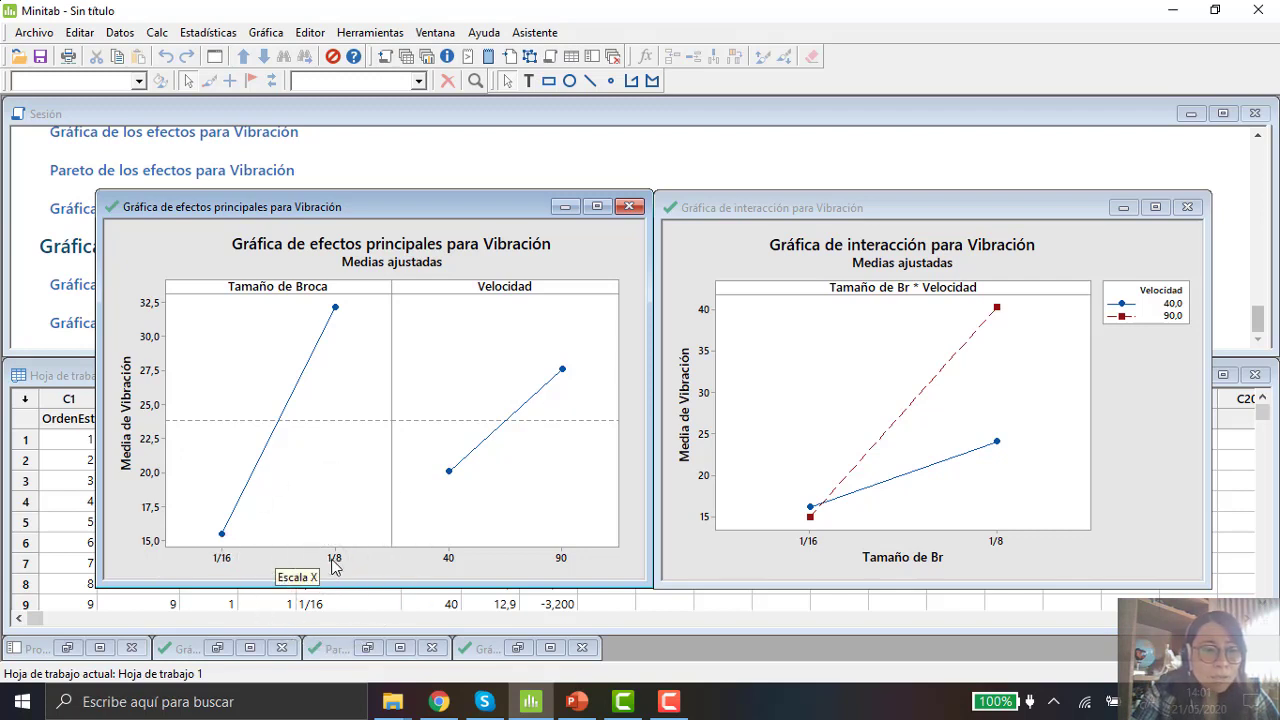
{"action": "left_click", "coordinate": [336, 311]}
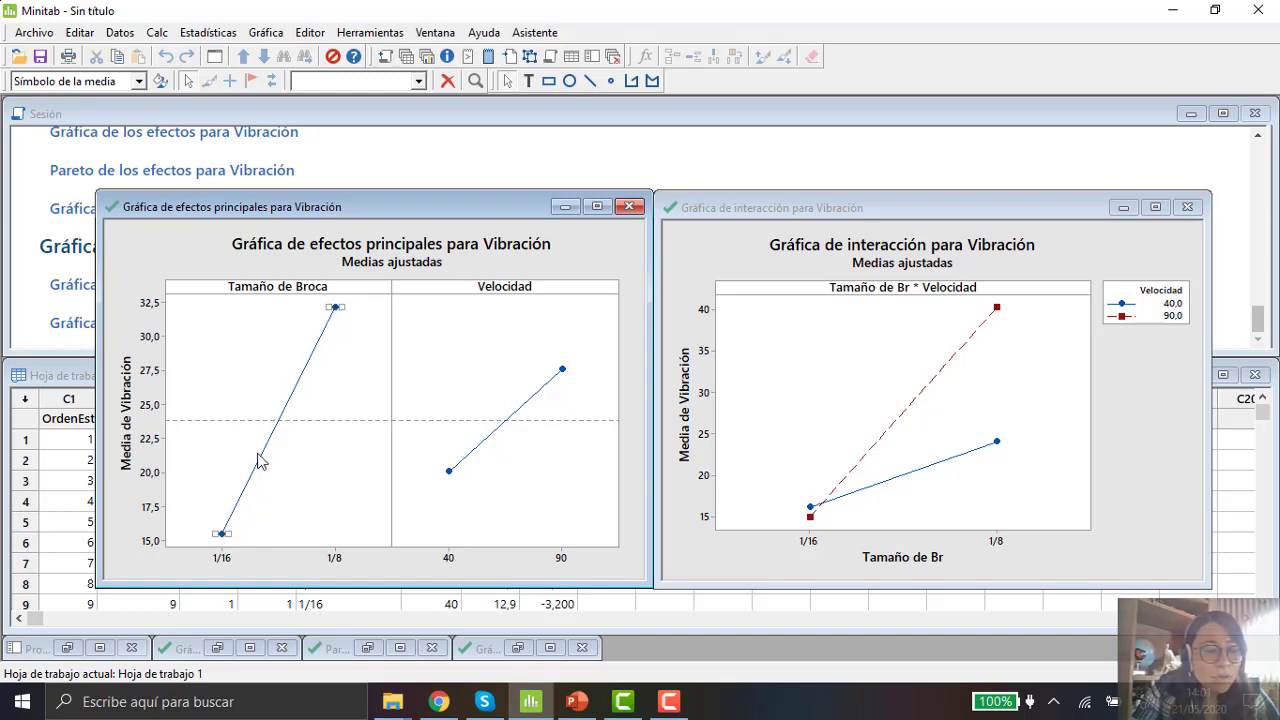
{"action": "left_click", "coordinate": [224, 571]}
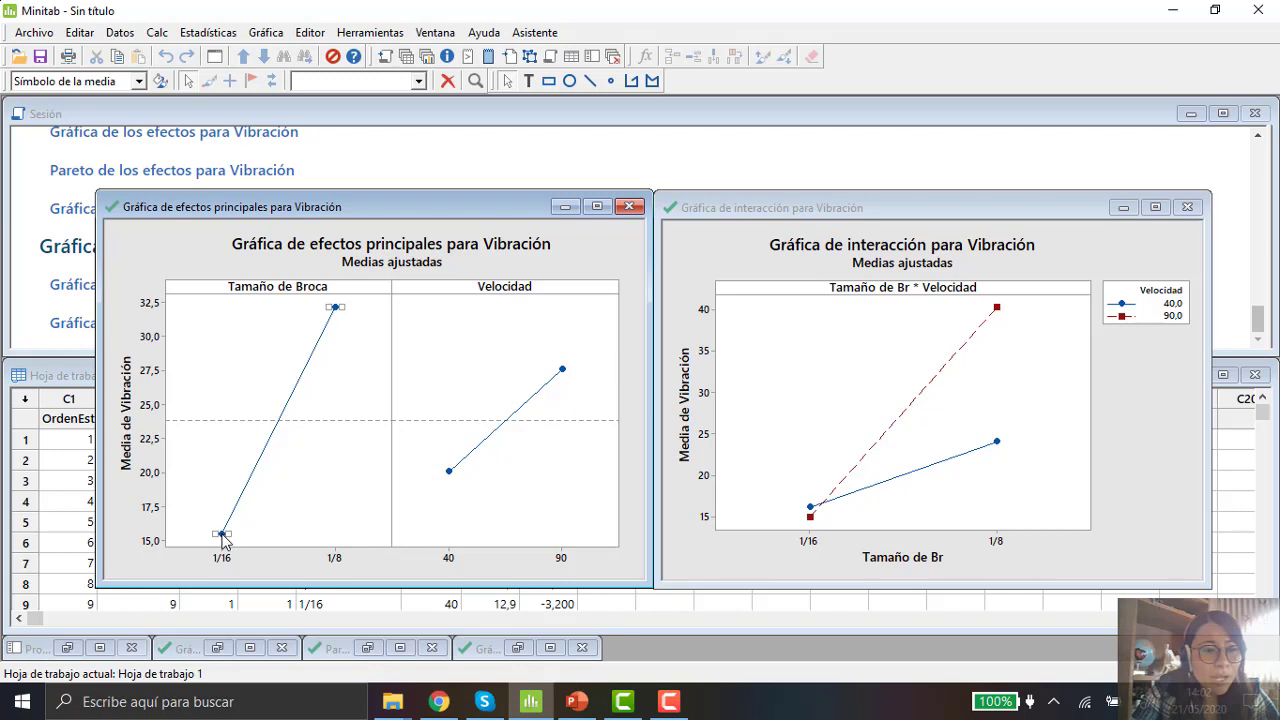
{"action": "mouse_move", "coordinate": [223, 540]}
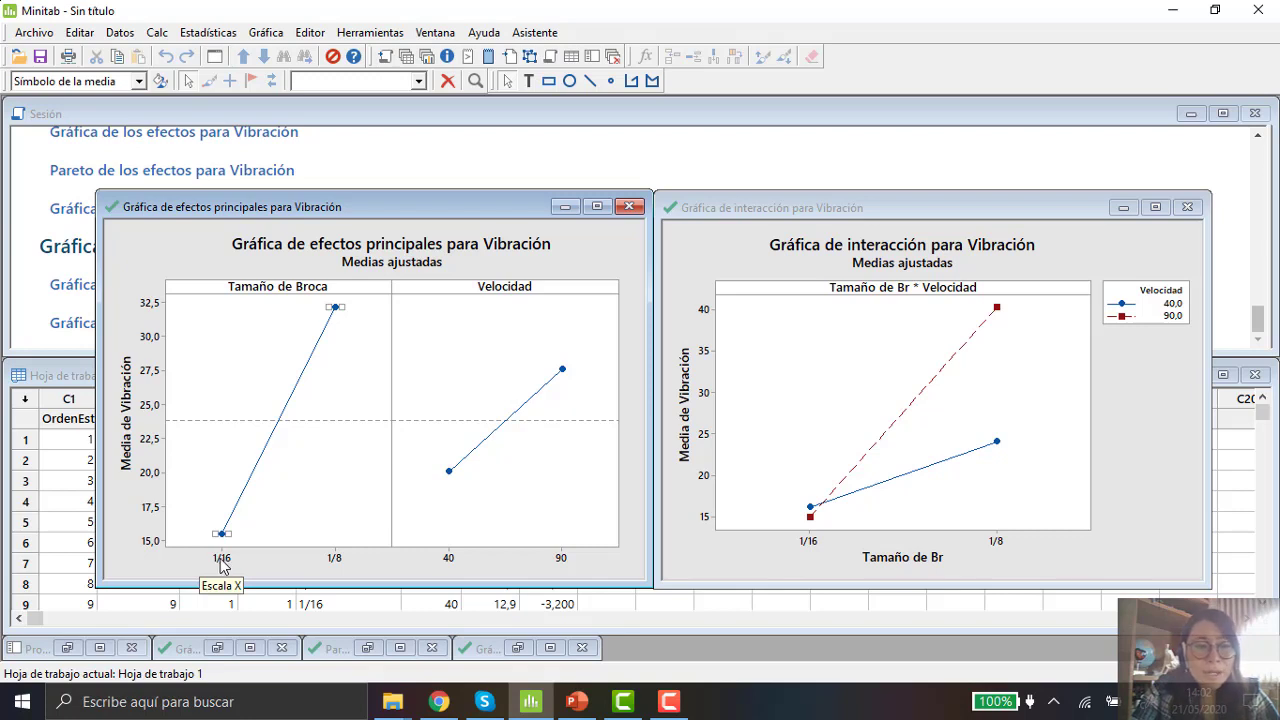
{"action": "left_click", "coordinate": [451, 563]}
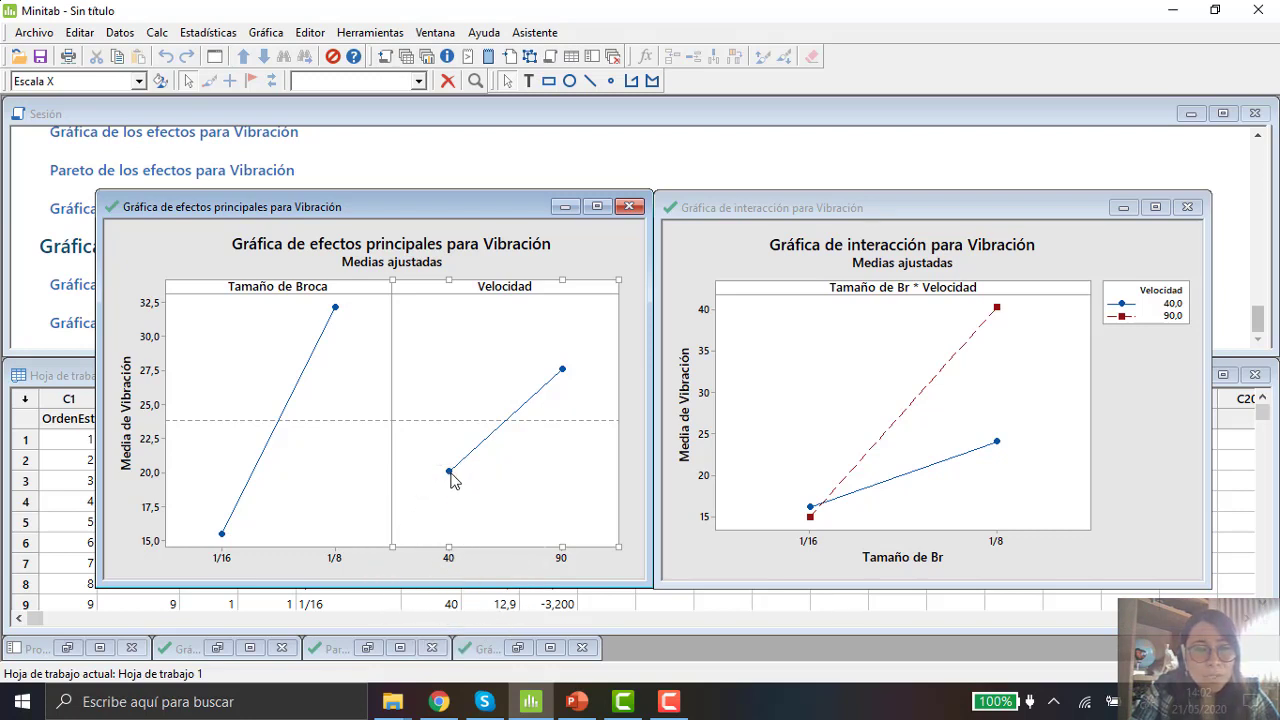
{"action": "mouse_move", "coordinate": [449, 478]}
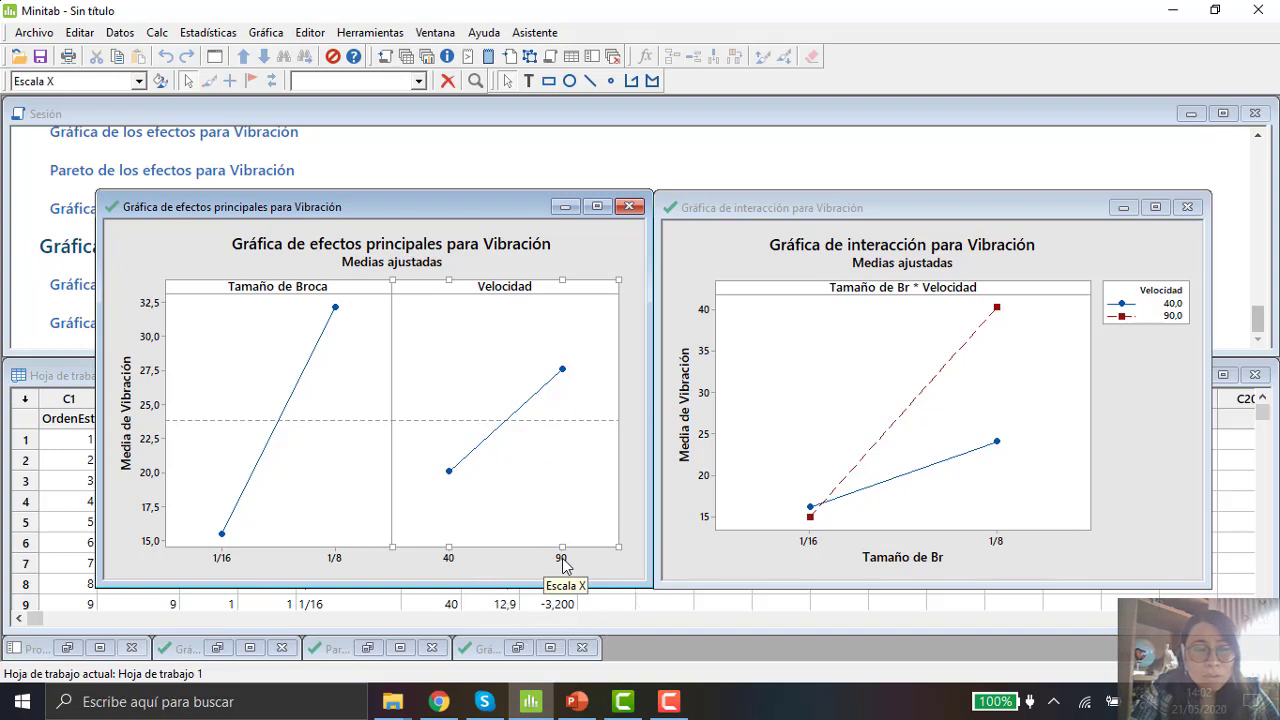
{"action": "left_click", "coordinate": [562, 371]}
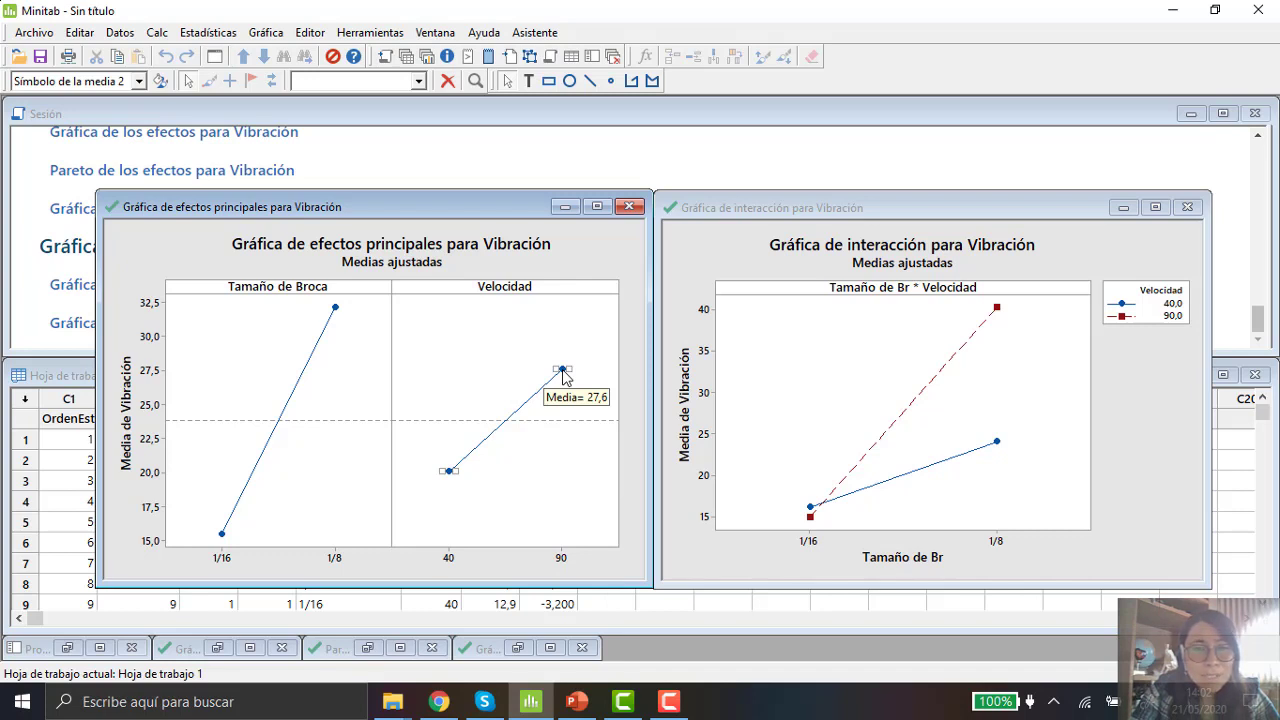
{"action": "left_click", "coordinate": [450, 472]}
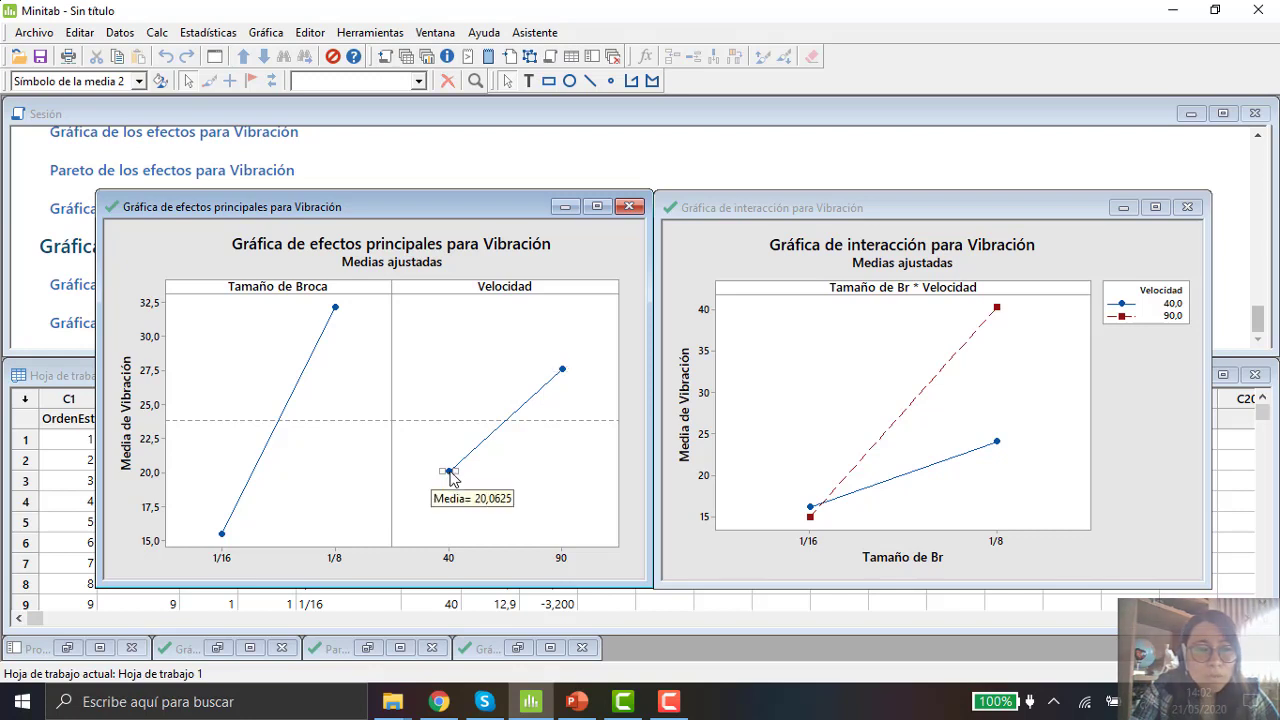
Step: Examine the 90 speed point and both drill size points on the main effects plot
{"action": "left_click", "coordinate": [562, 370]}
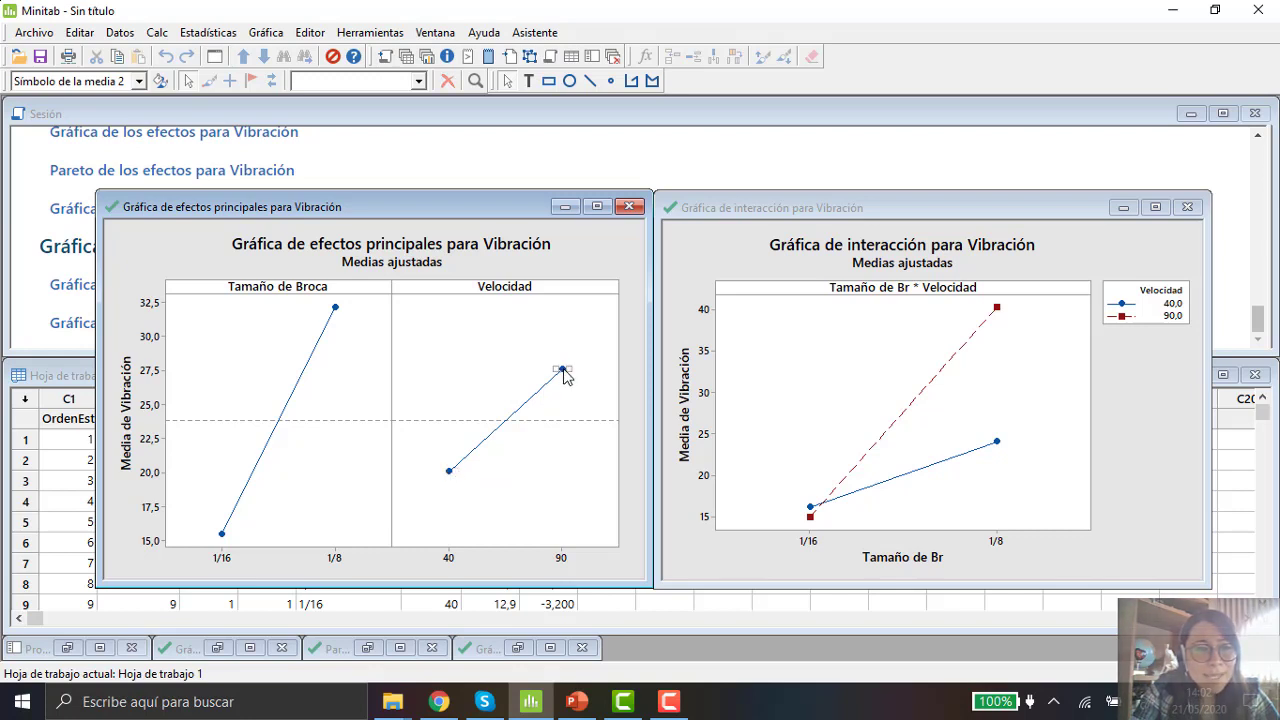
{"action": "mouse_move", "coordinate": [564, 376]}
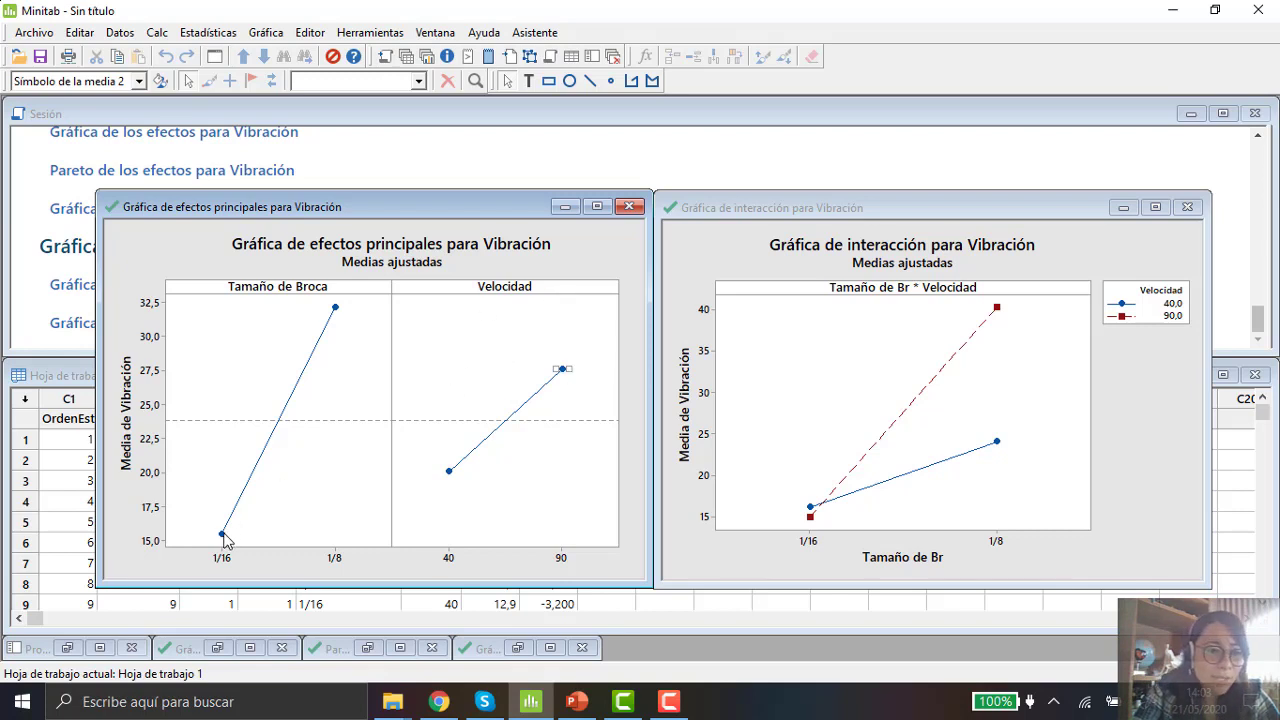
{"action": "mouse_move", "coordinate": [224, 538]}
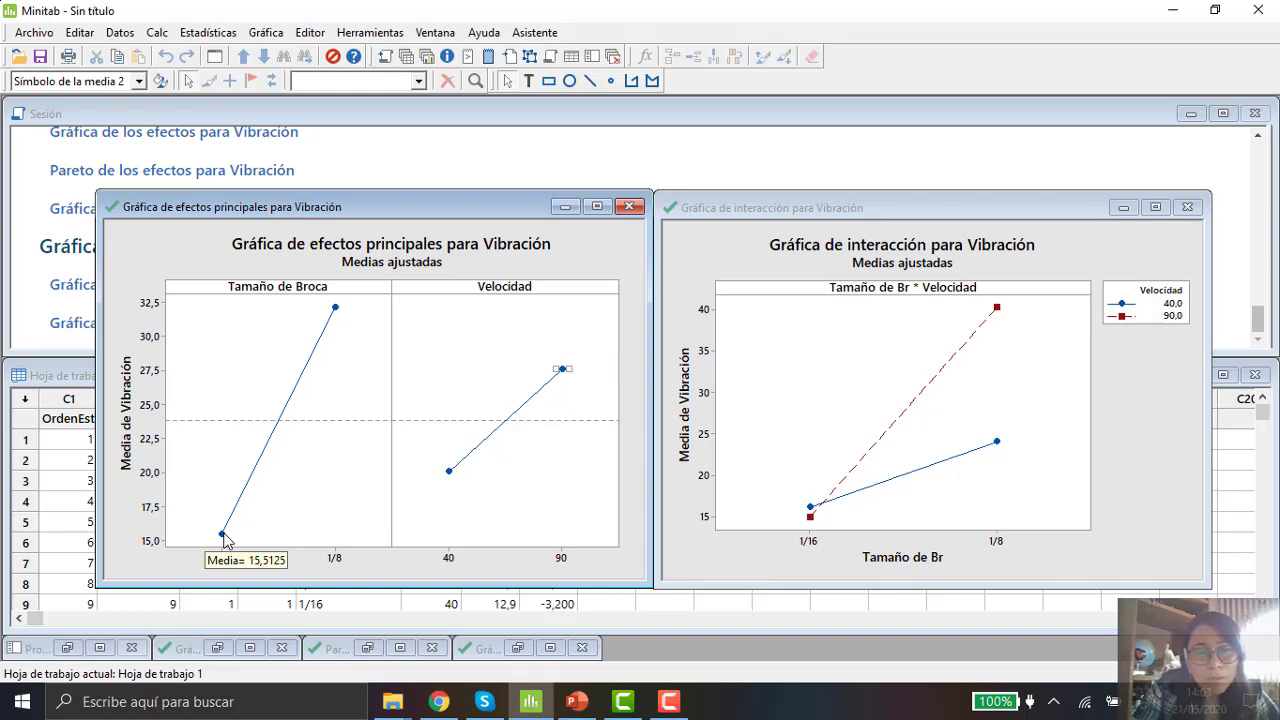
{"action": "left_click", "coordinate": [336, 310]}
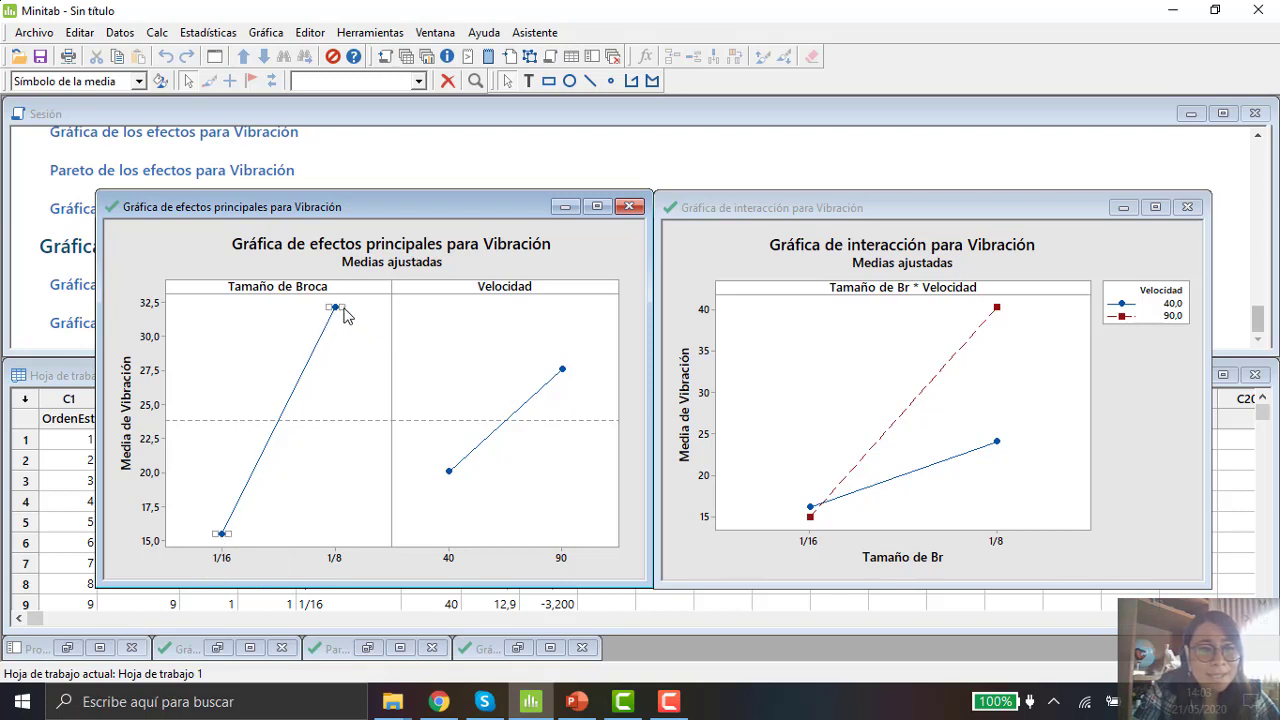
{"action": "mouse_move", "coordinate": [340, 314]}
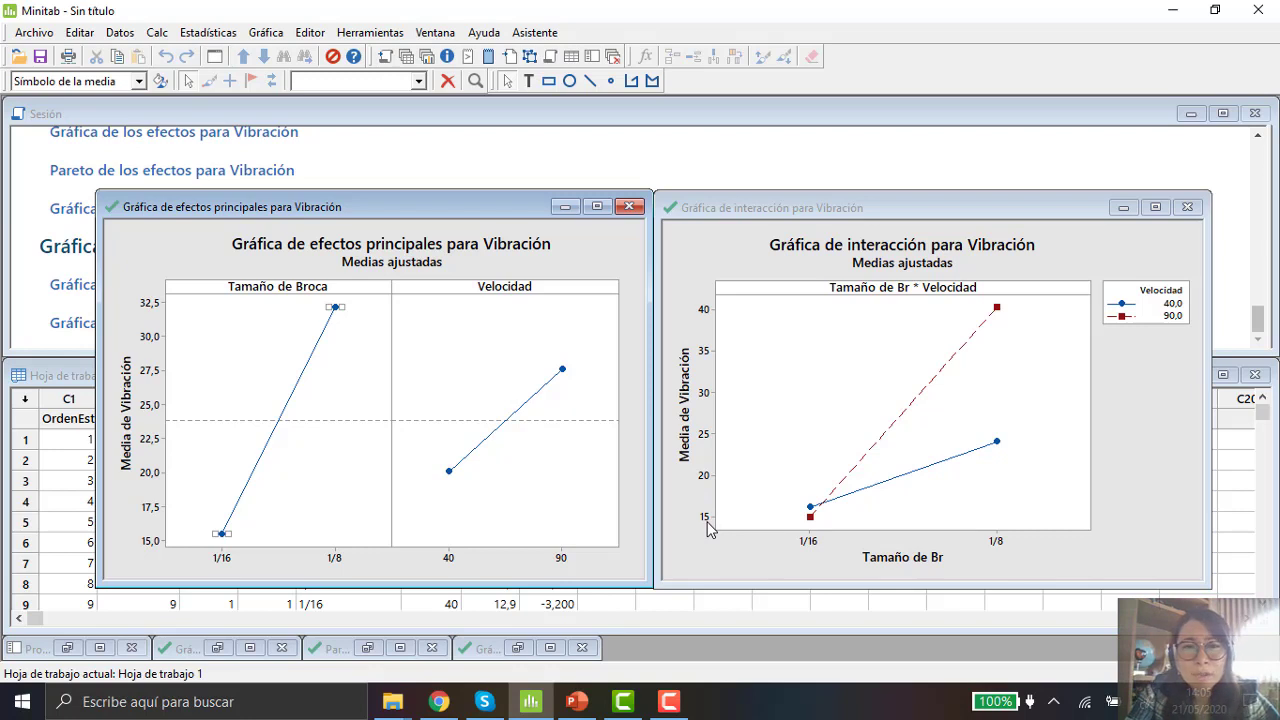
Step: Examine the 1/16 and 1/8 drill size levels along the interaction plot's horizontal axis
{"action": "left_click", "coordinate": [812, 549]}
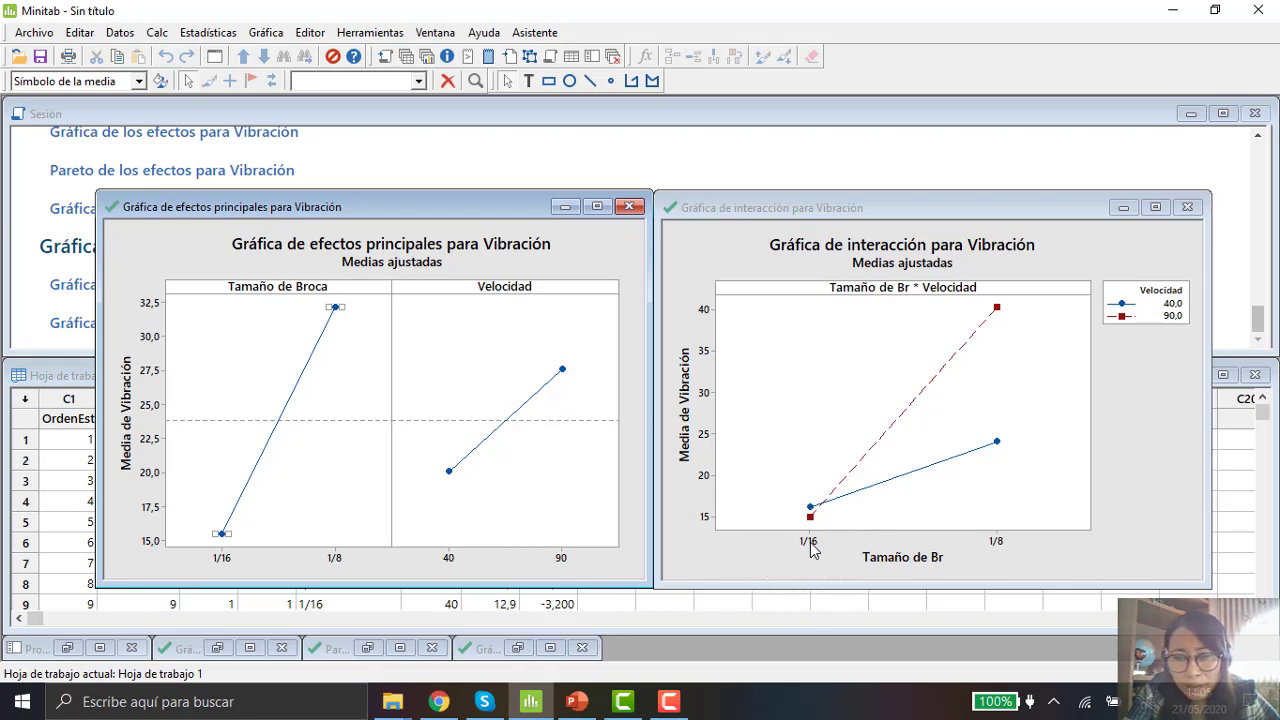
{"action": "left_click", "coordinate": [810, 542]}
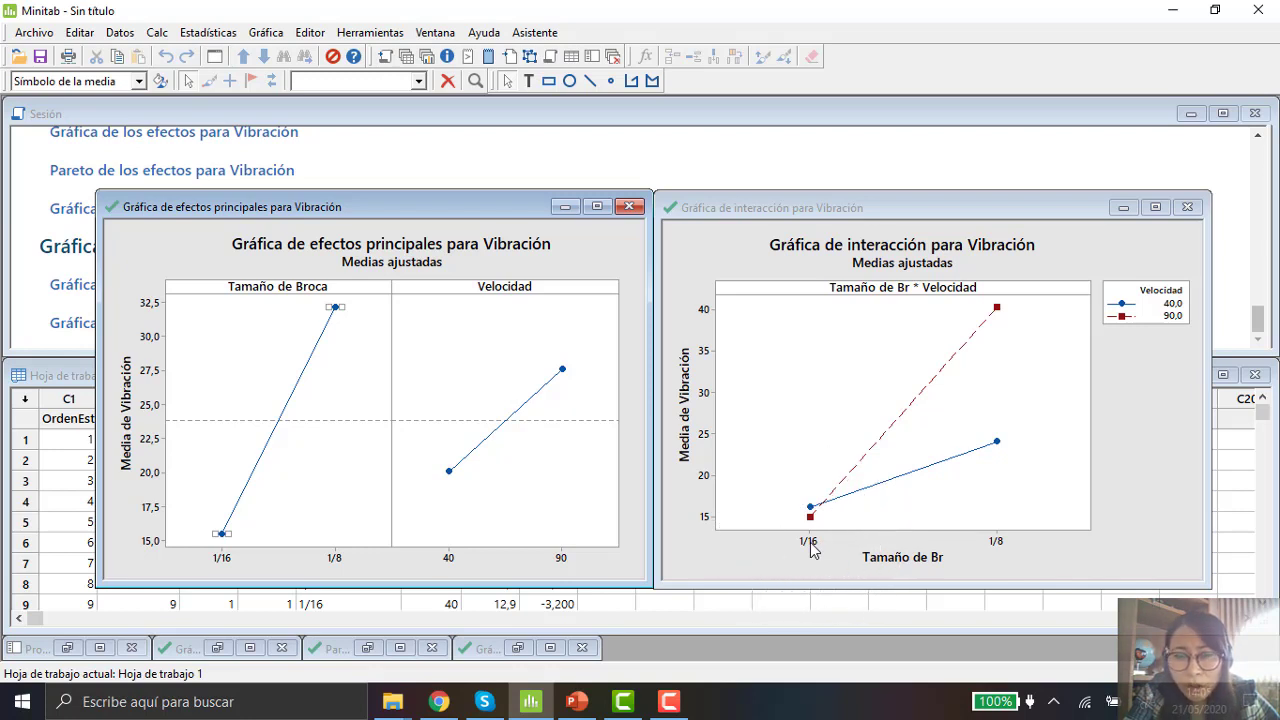
{"action": "left_click", "coordinate": [811, 543]}
{"action": "left_click", "coordinate": [993, 543]}
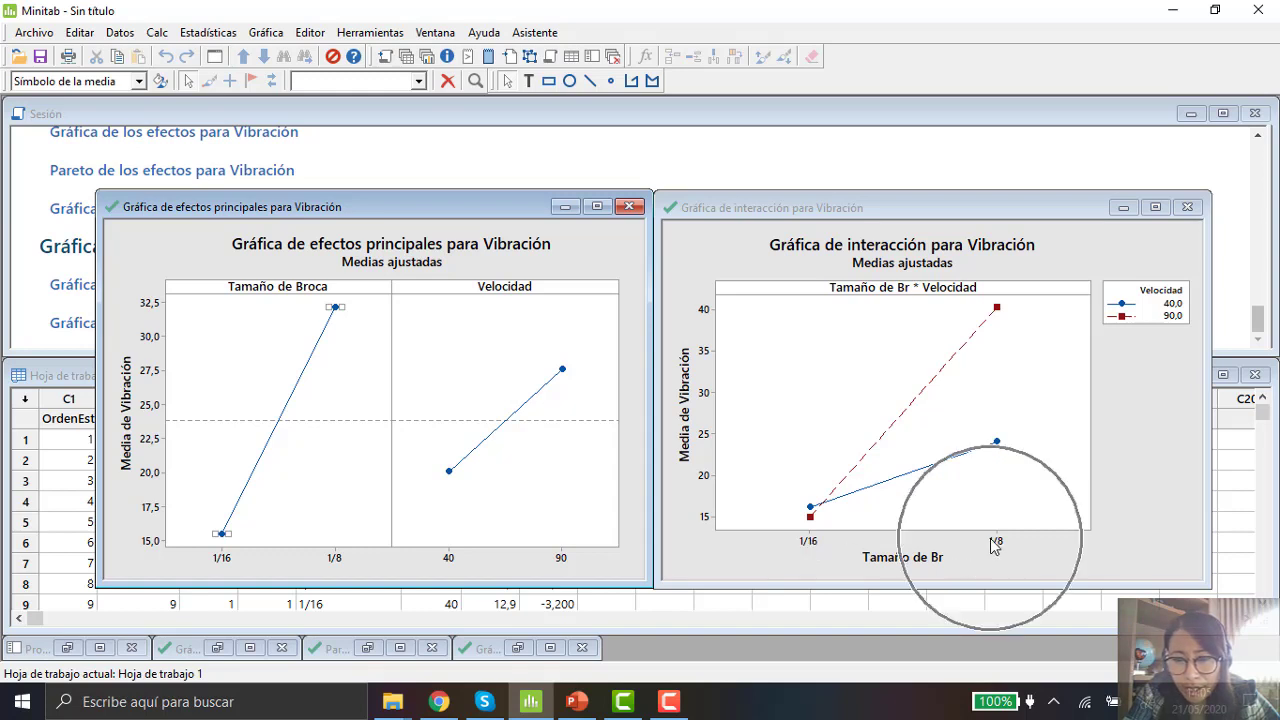
{"action": "left_click", "coordinate": [810, 546]}
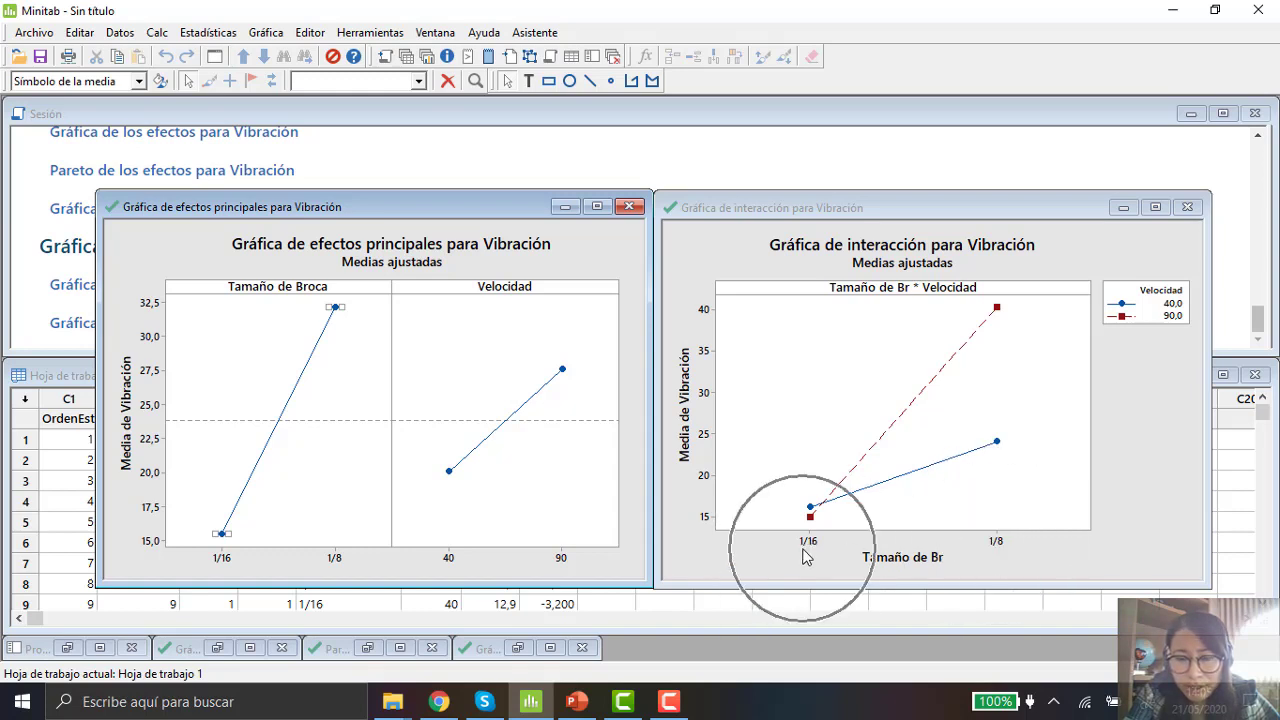
{"action": "left_click", "coordinate": [1004, 553]}
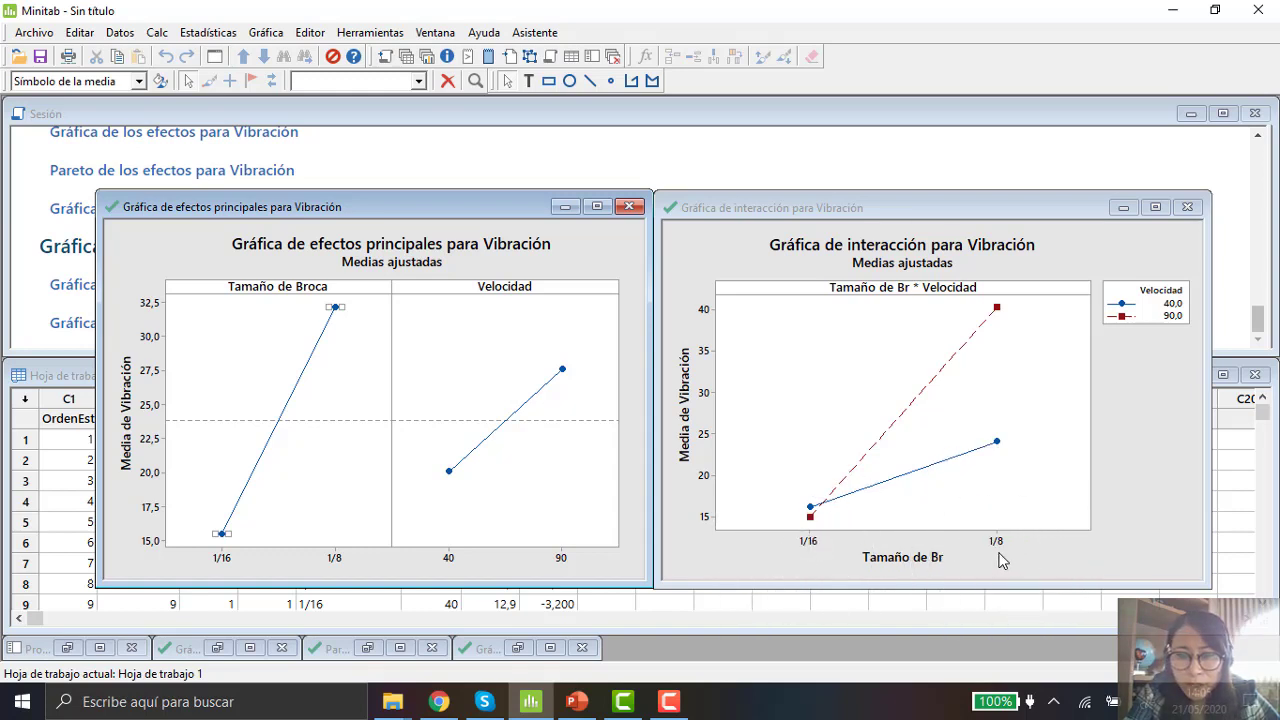
{"action": "left_click", "coordinate": [801, 545]}
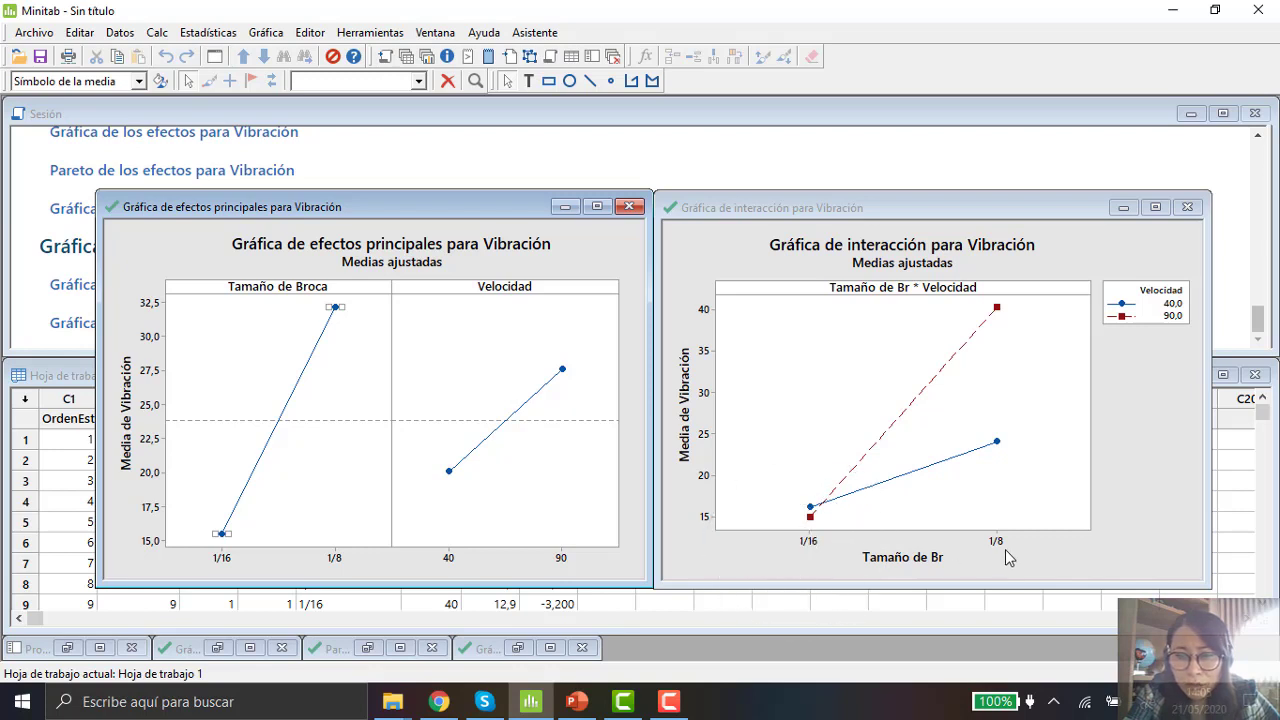
{"action": "left_click", "coordinate": [1006, 550]}
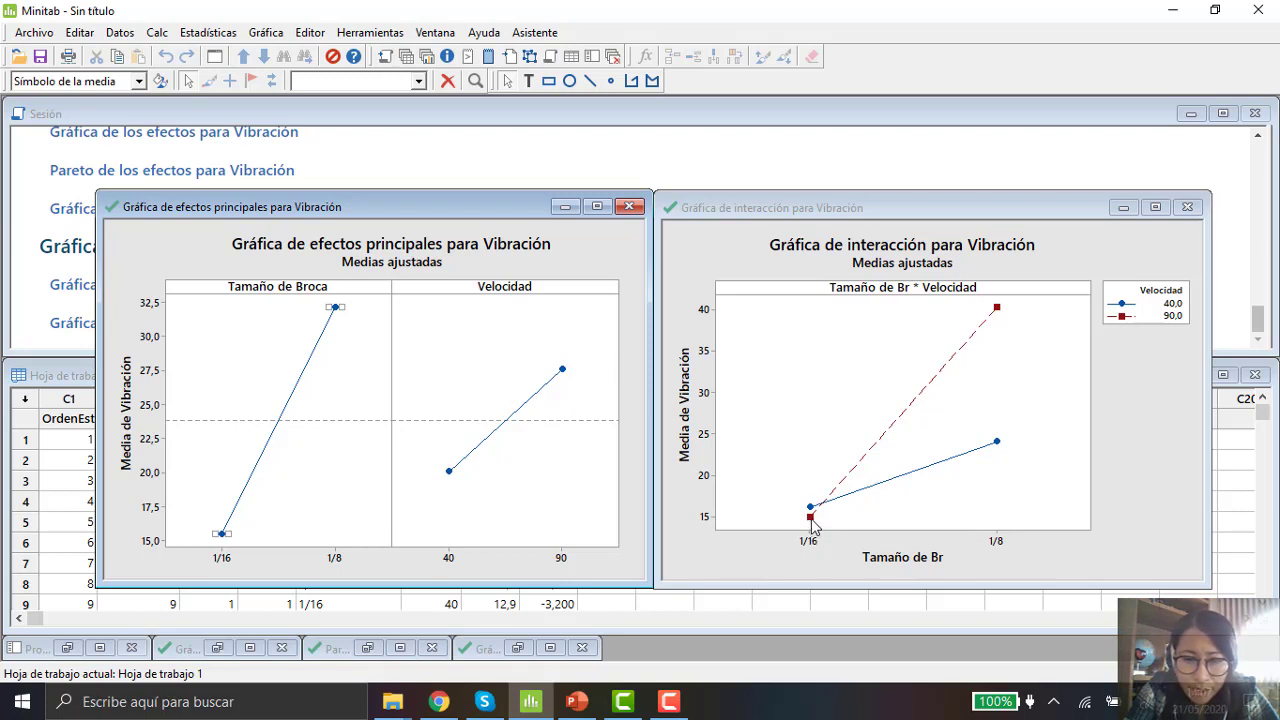
{"action": "key", "text": "ctrl"}
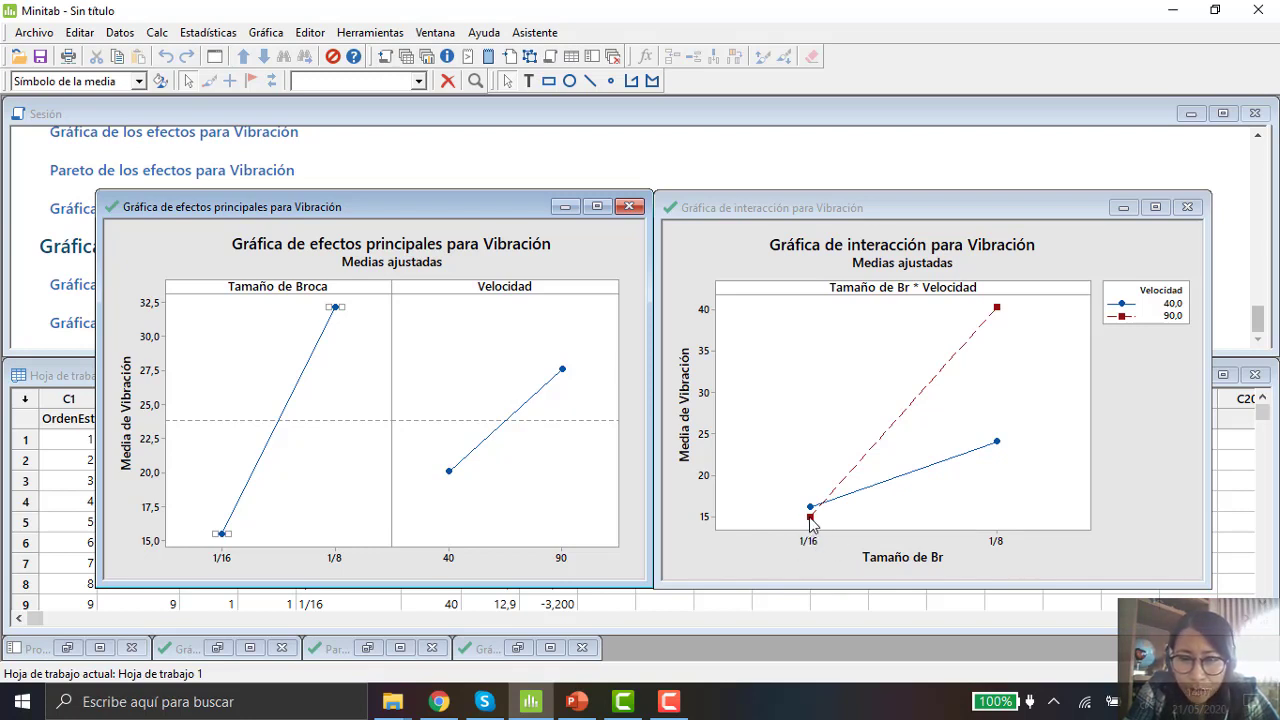
{"action": "key", "text": "ctrl"}
{"action": "key", "text": "ctrl"}
{"action": "key", "text": "ctrl"}
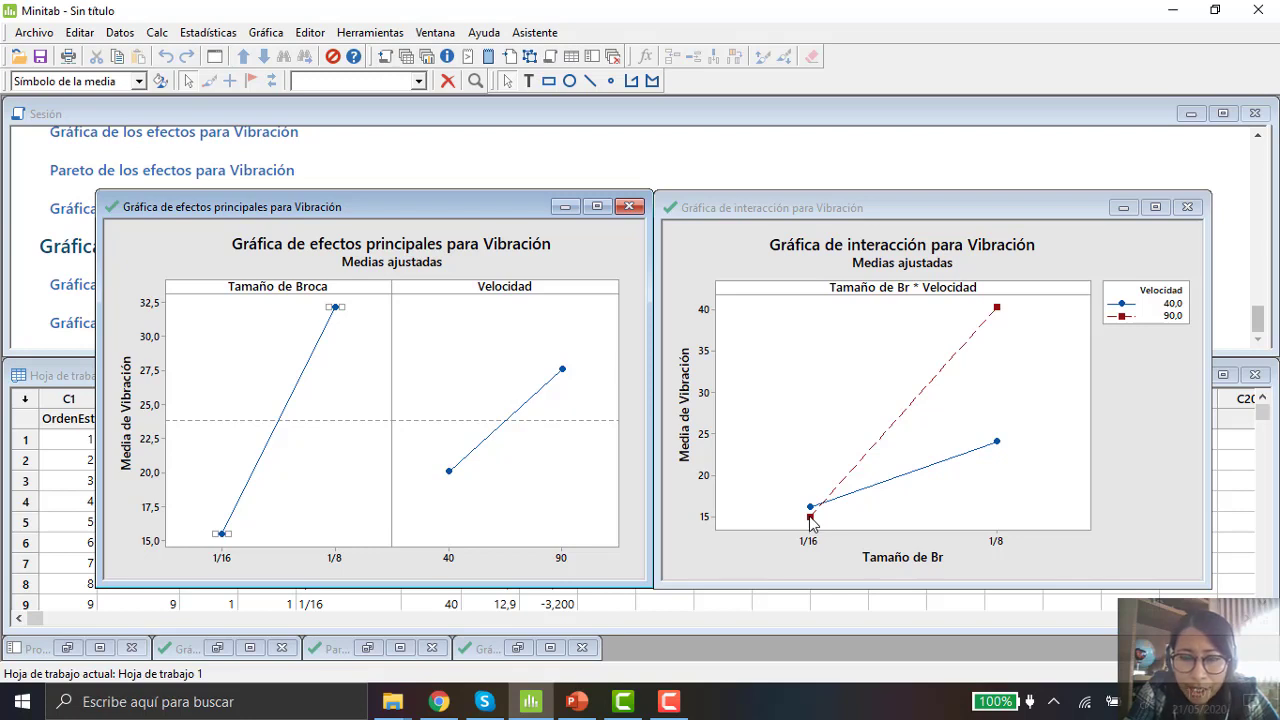
{"action": "key", "text": "ctrl"}
{"action": "key", "text": "ctrl"}
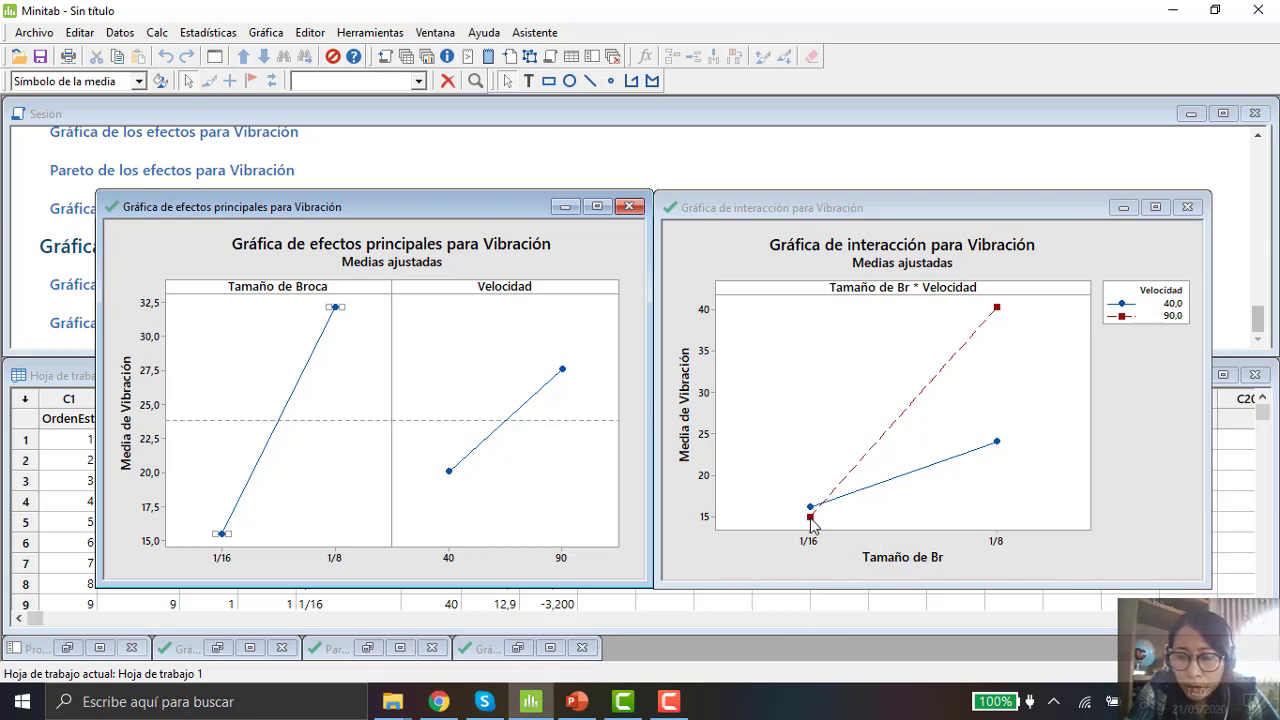
Step: Inspect the fitted mean points for speeds 40 and 90 at each drill size in the interaction plot
{"action": "left_click", "coordinate": [811, 524]}
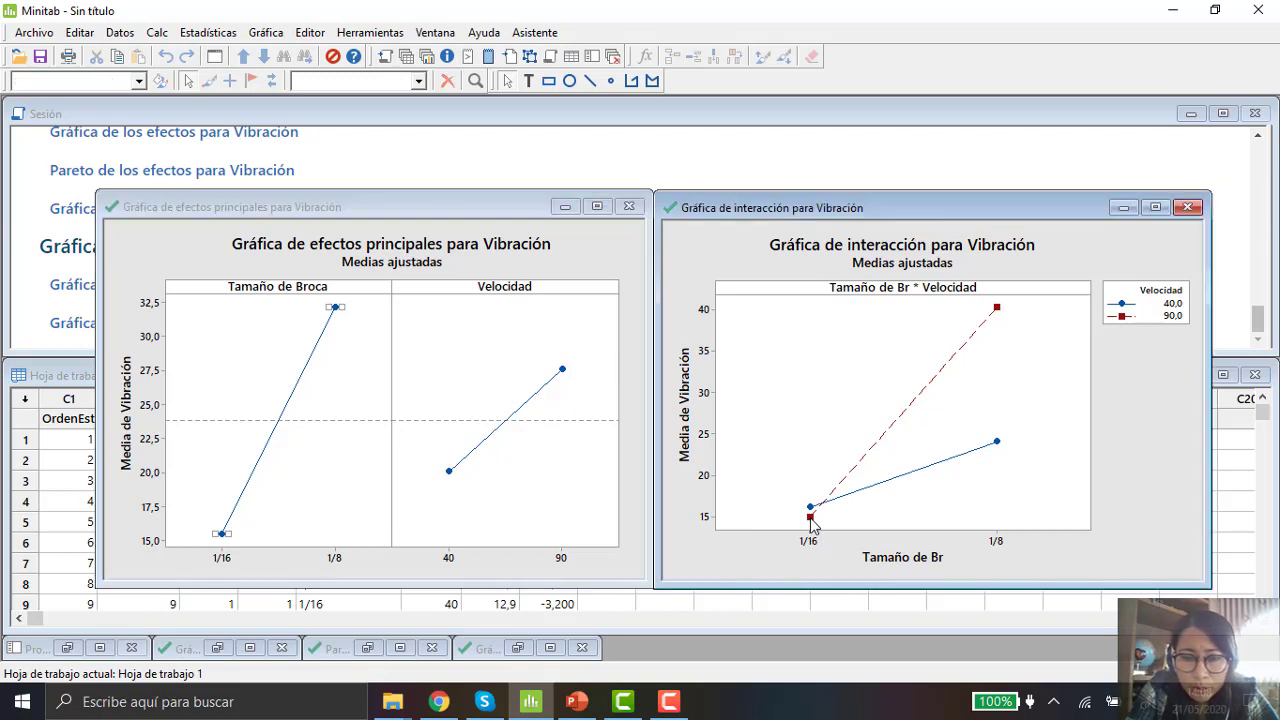
{"action": "mouse_move", "coordinate": [811, 524]}
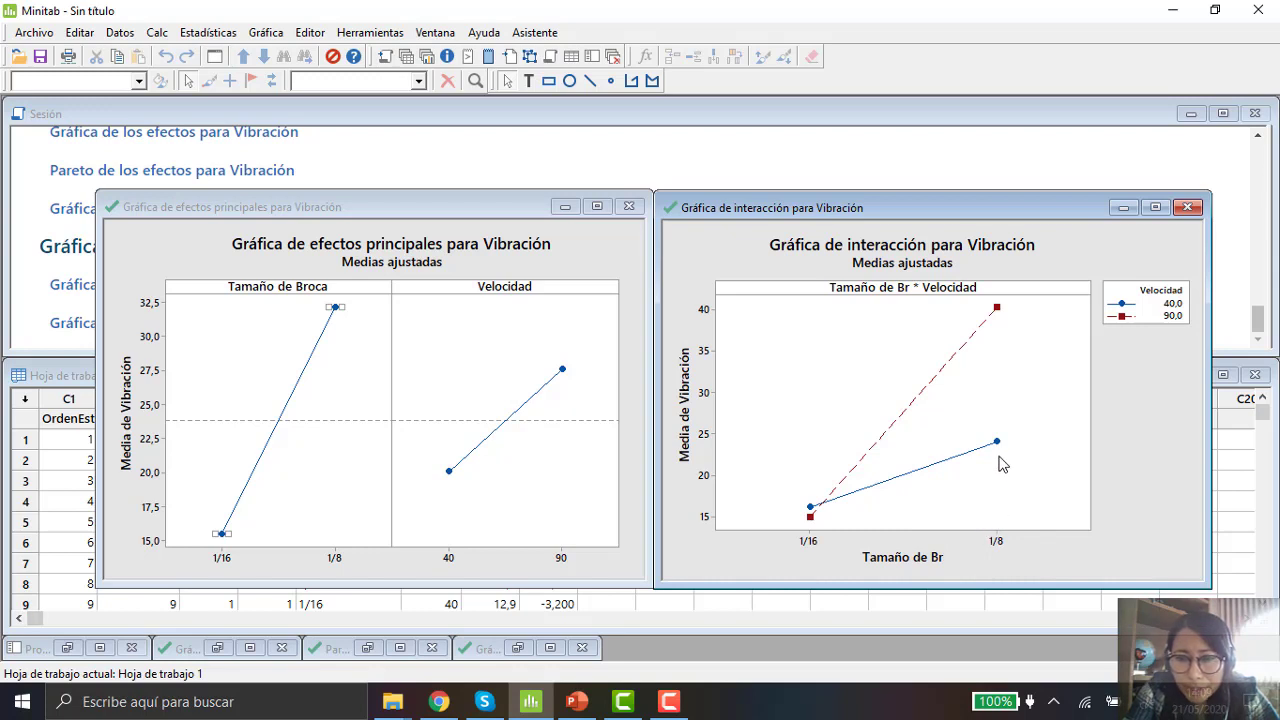
{"action": "left_click", "coordinate": [996, 545]}
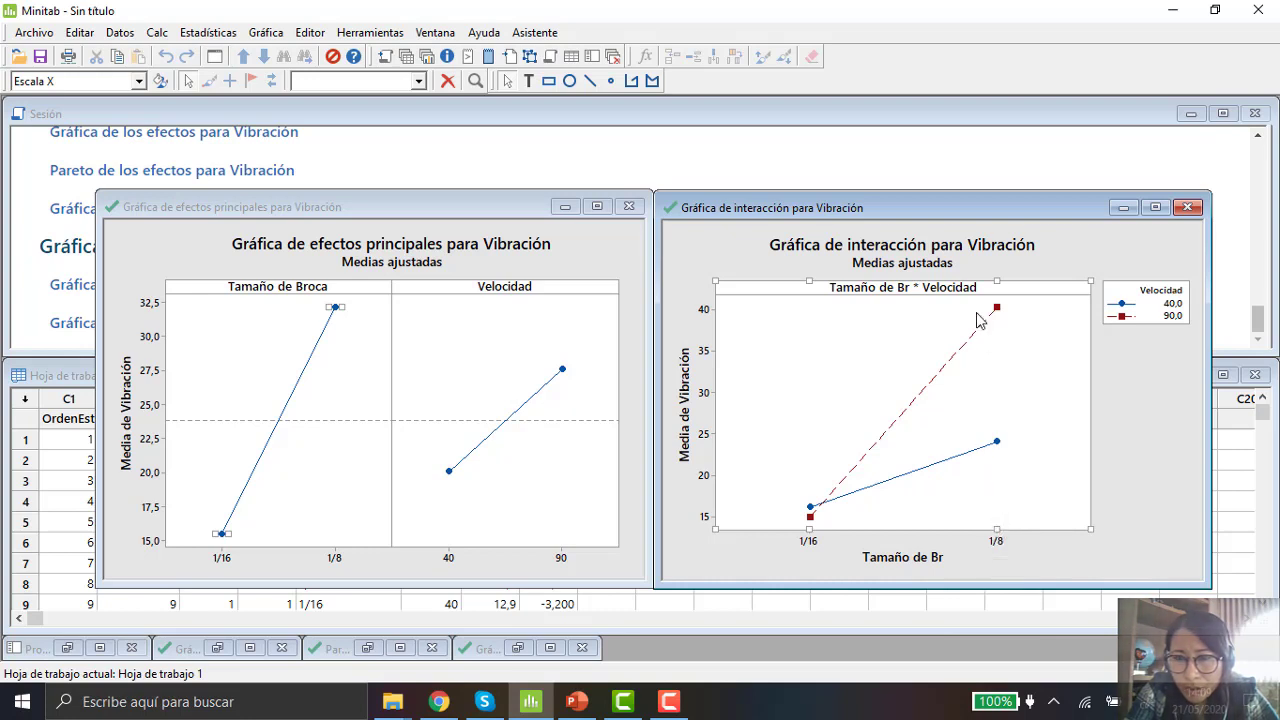
{"action": "mouse_move", "coordinate": [999, 314]}
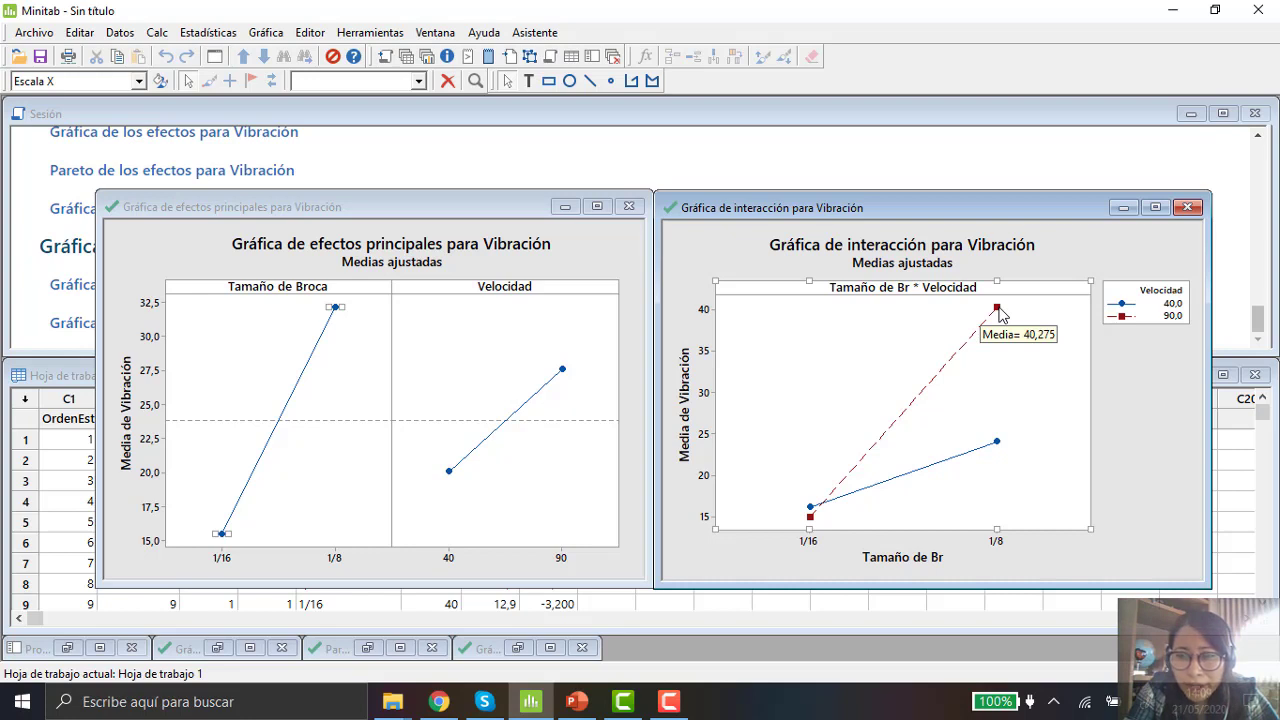
{"action": "left_click", "coordinate": [999, 314]}
{"action": "left_click", "coordinate": [999, 314]}
{"action": "left_click", "coordinate": [999, 308]}
{"action": "left_click", "coordinate": [811, 520]}
{"action": "mouse_move", "coordinate": [812, 526]}
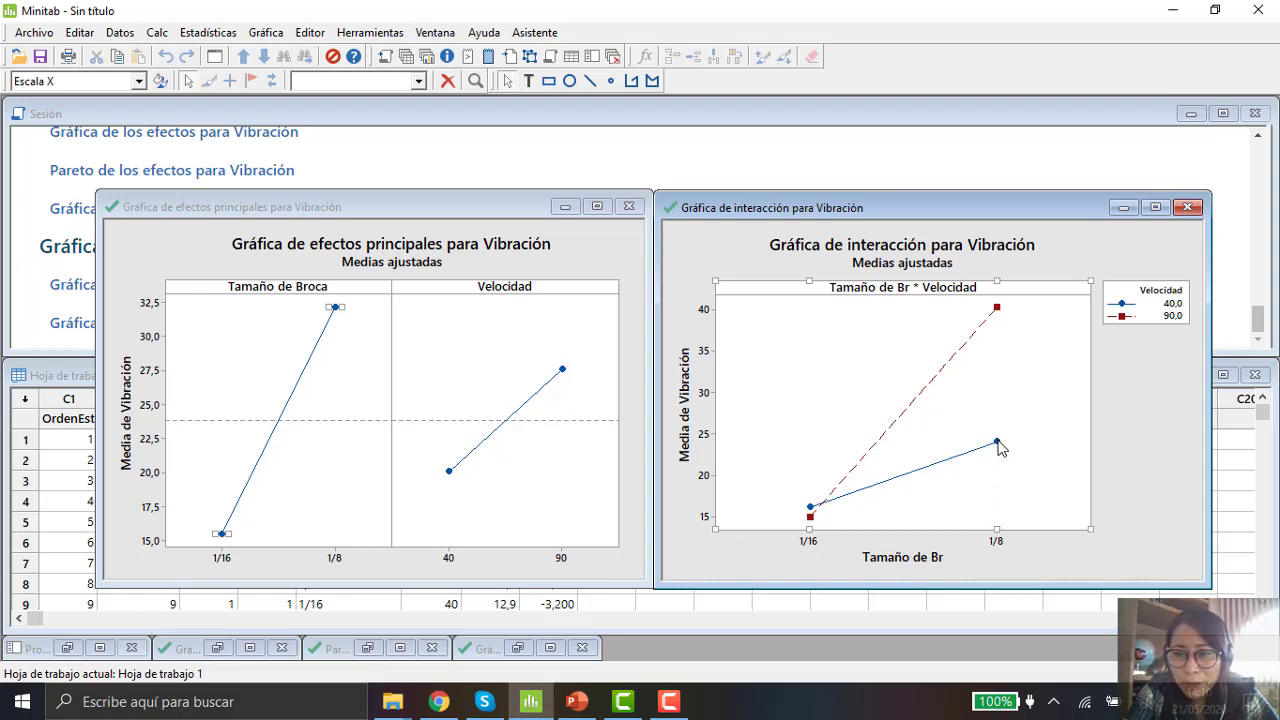
{"action": "mouse_move", "coordinate": [999, 448]}
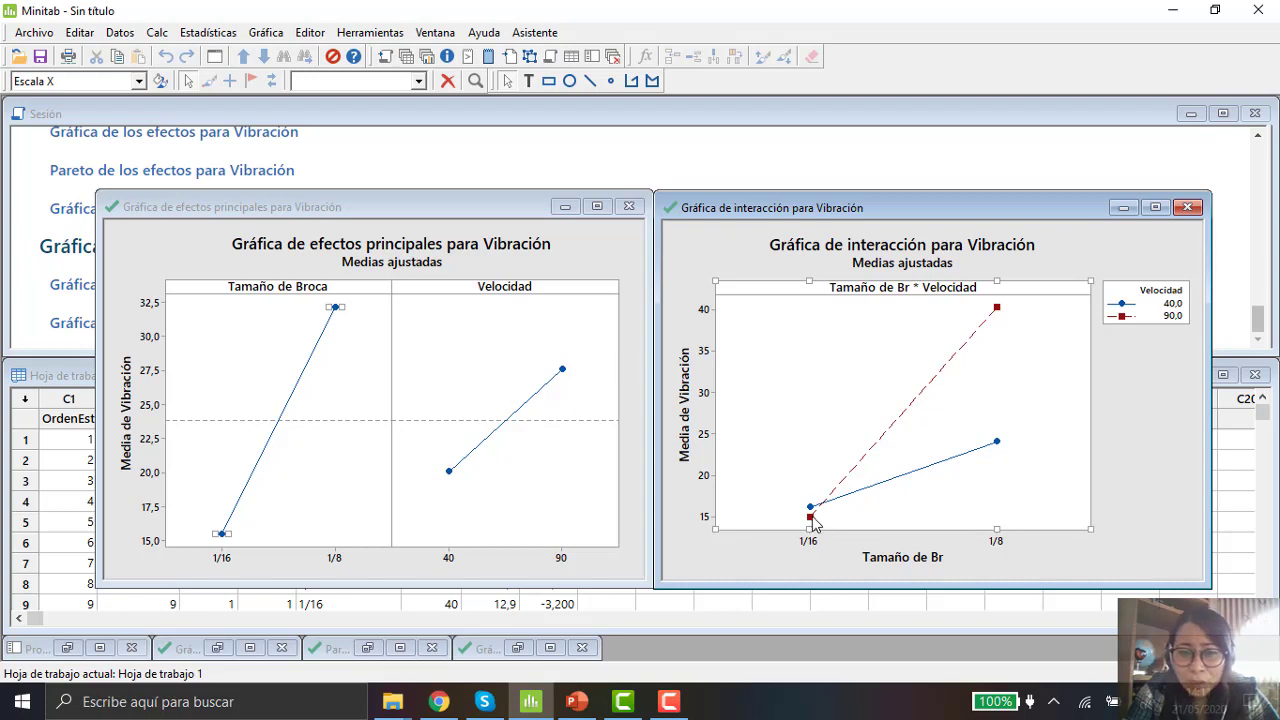
{"action": "mouse_move", "coordinate": [812, 519]}
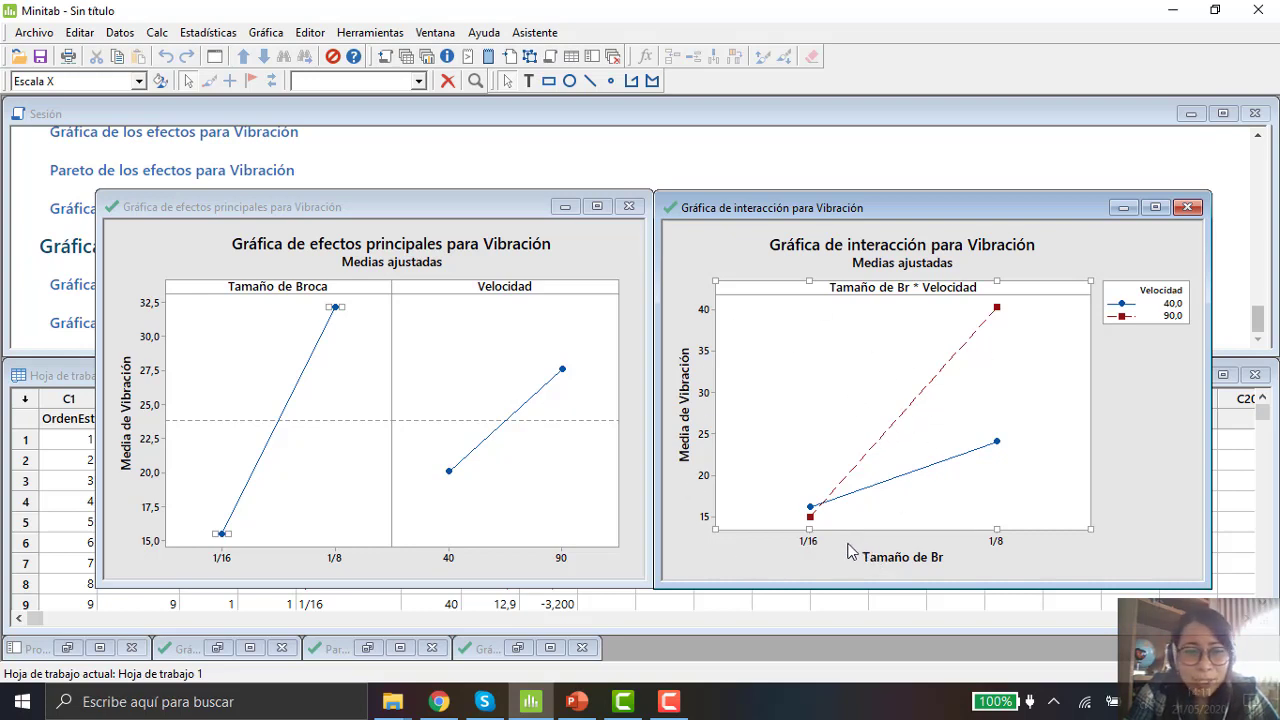
Step: Minimize the interaction plot and main effects plot windows
{"action": "left_click", "coordinate": [1122, 208]}
{"action": "left_click", "coordinate": [564, 207]}
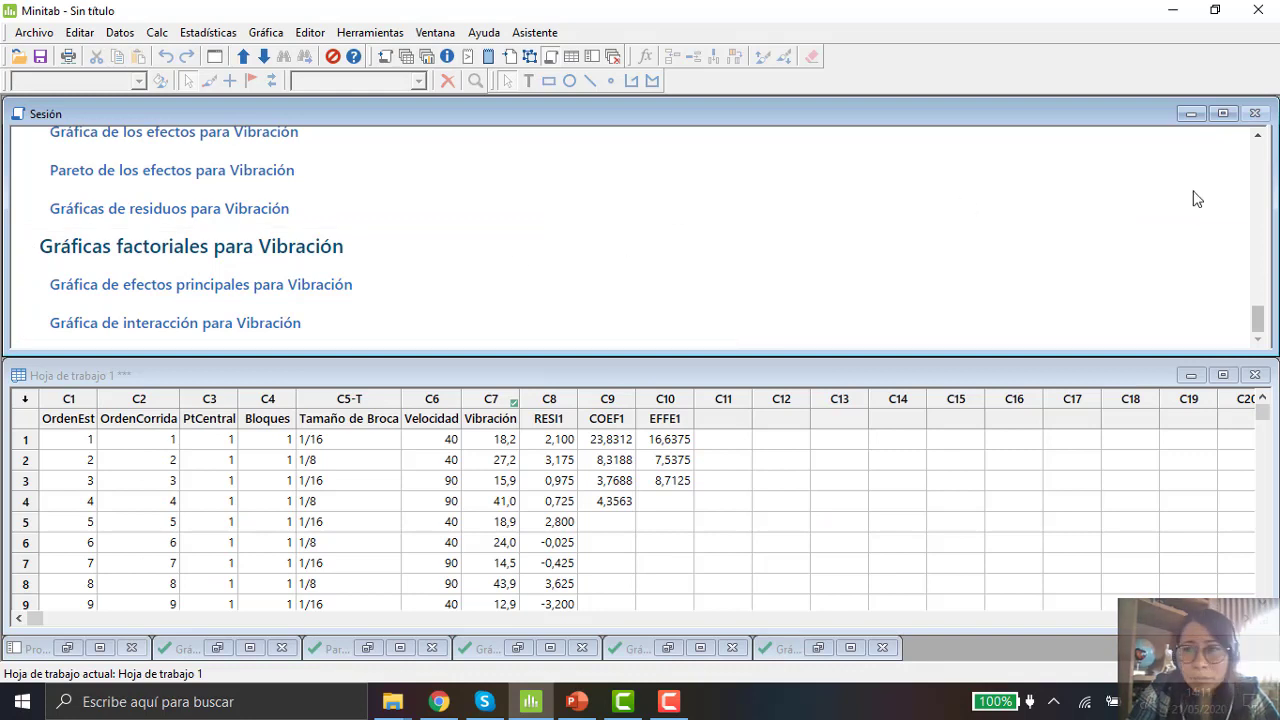
Step: Review the session output from the regression equation and coefficients back up to the design summary
{"action": "left_click", "coordinate": [1258, 134]}
{"action": "left_click", "coordinate": [1259, 137]}
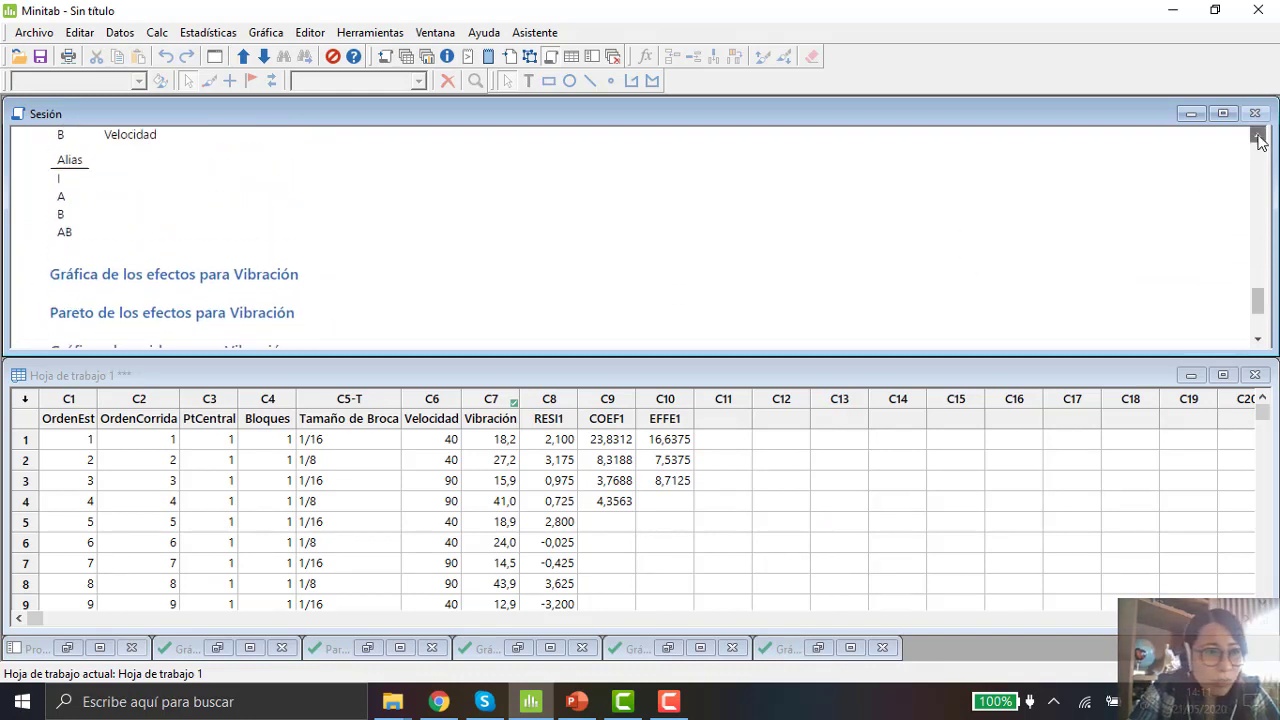
{"action": "left_click", "coordinate": [1259, 137]}
{"action": "left_click", "coordinate": [1259, 137]}
{"action": "left_click", "coordinate": [1259, 137]}
{"action": "left_click", "coordinate": [1259, 137]}
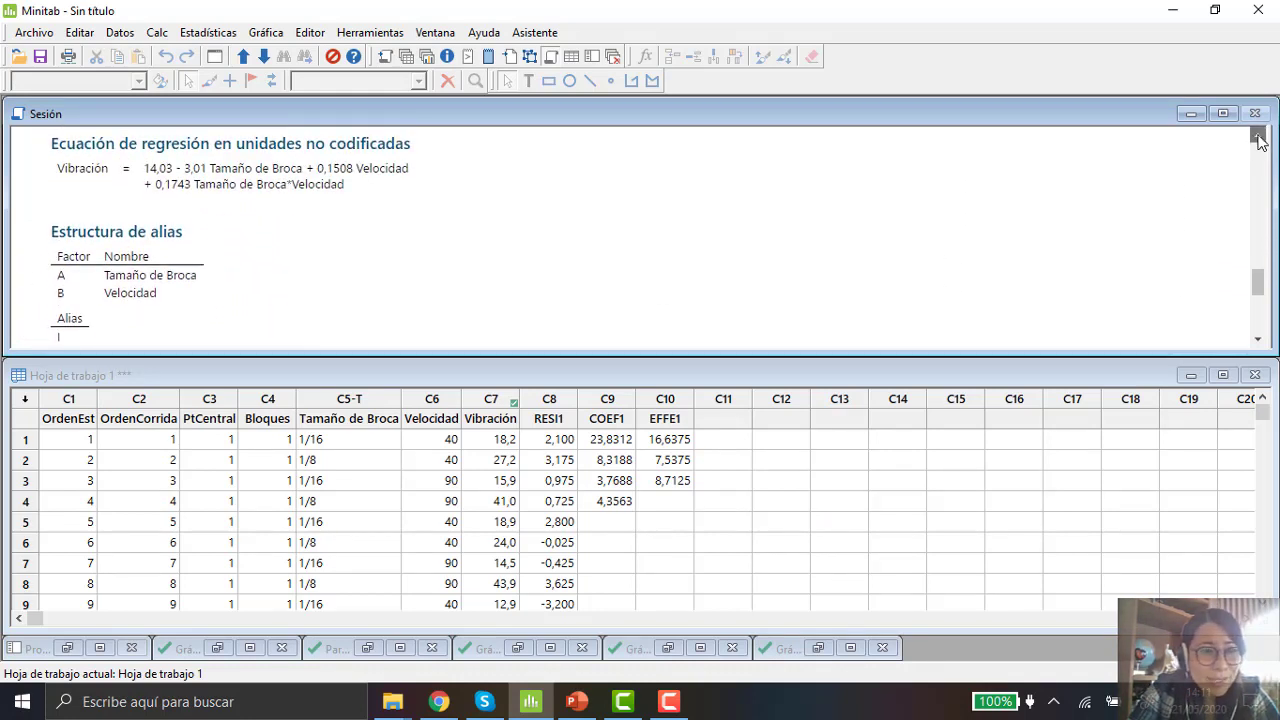
{"action": "left_click", "coordinate": [1259, 137]}
{"action": "left_click", "coordinate": [1259, 137]}
{"action": "left_click", "coordinate": [1259, 137]}
{"action": "left_click", "coordinate": [1259, 137]}
{"action": "left_click", "coordinate": [1259, 137]}
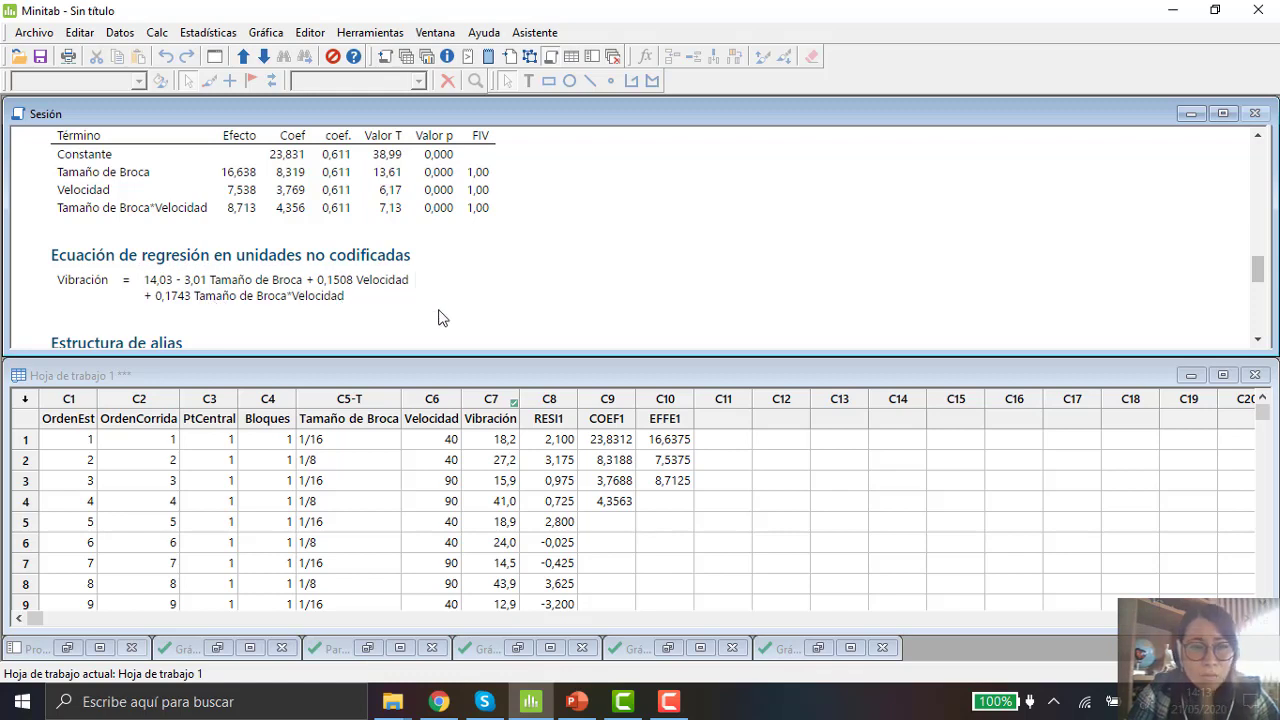
{"action": "left_click_drag", "start_coordinate": [1258, 269], "coordinate": [1261, 150]}
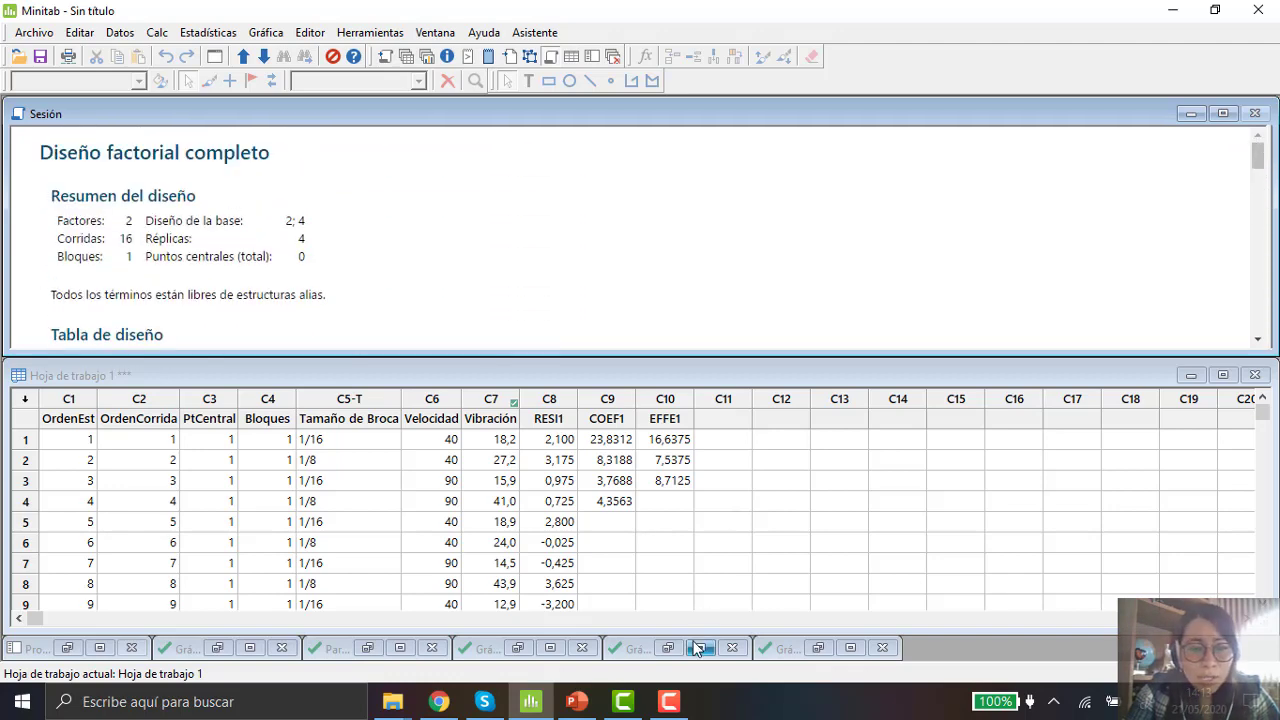